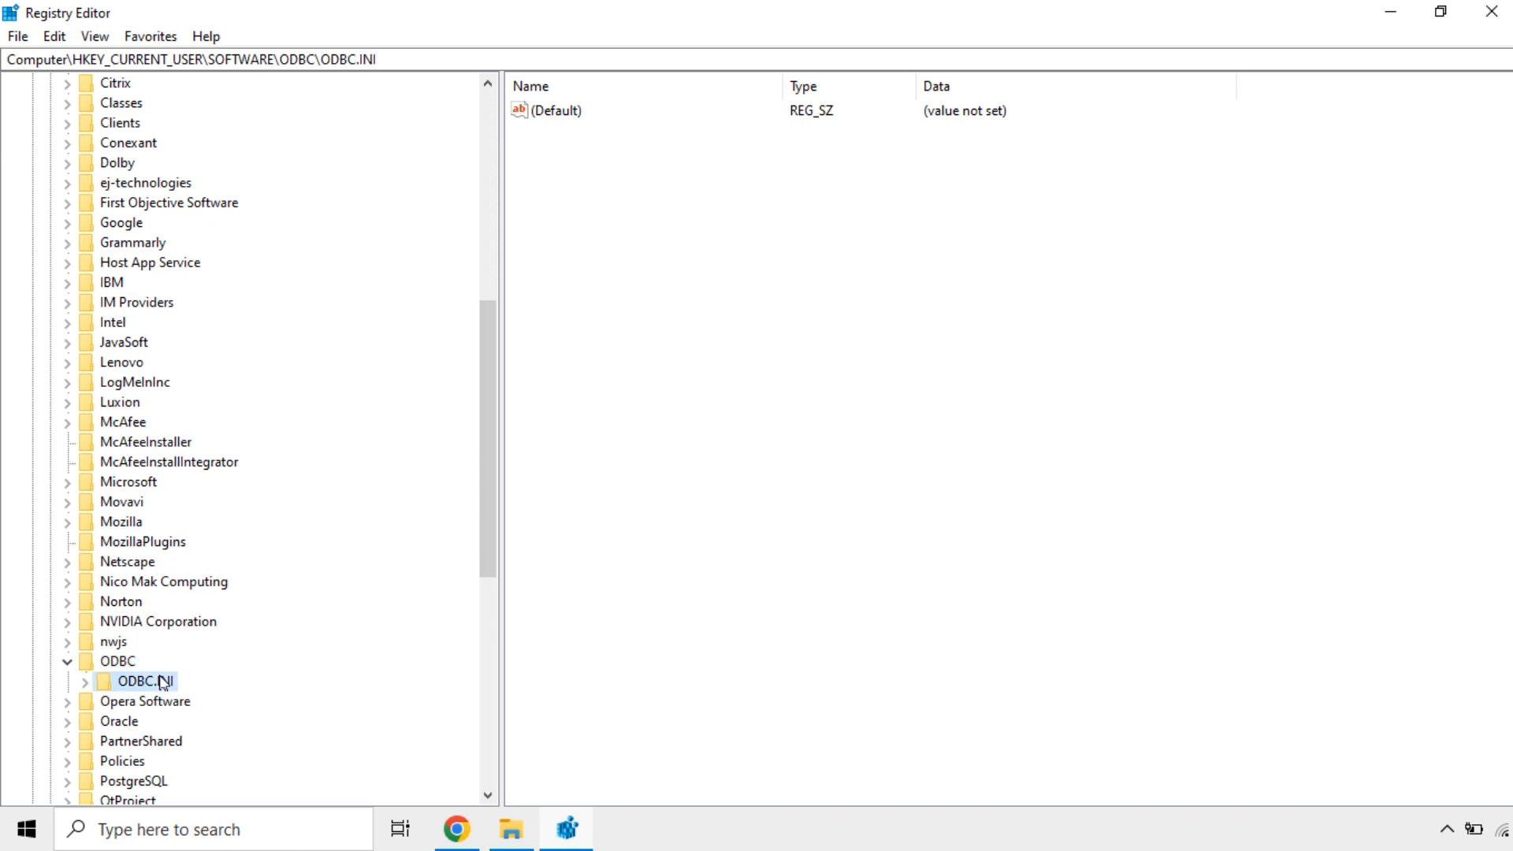
Expand ODBC.INI under the current user's ODBC key and examine the entries in ODBC Data Sources.
{"action": "left_click", "coordinate": [85, 683]}
{"action": "scroll", "coordinate": [203, 634], "scroll_direction": "down", "scroll_amount": 3}
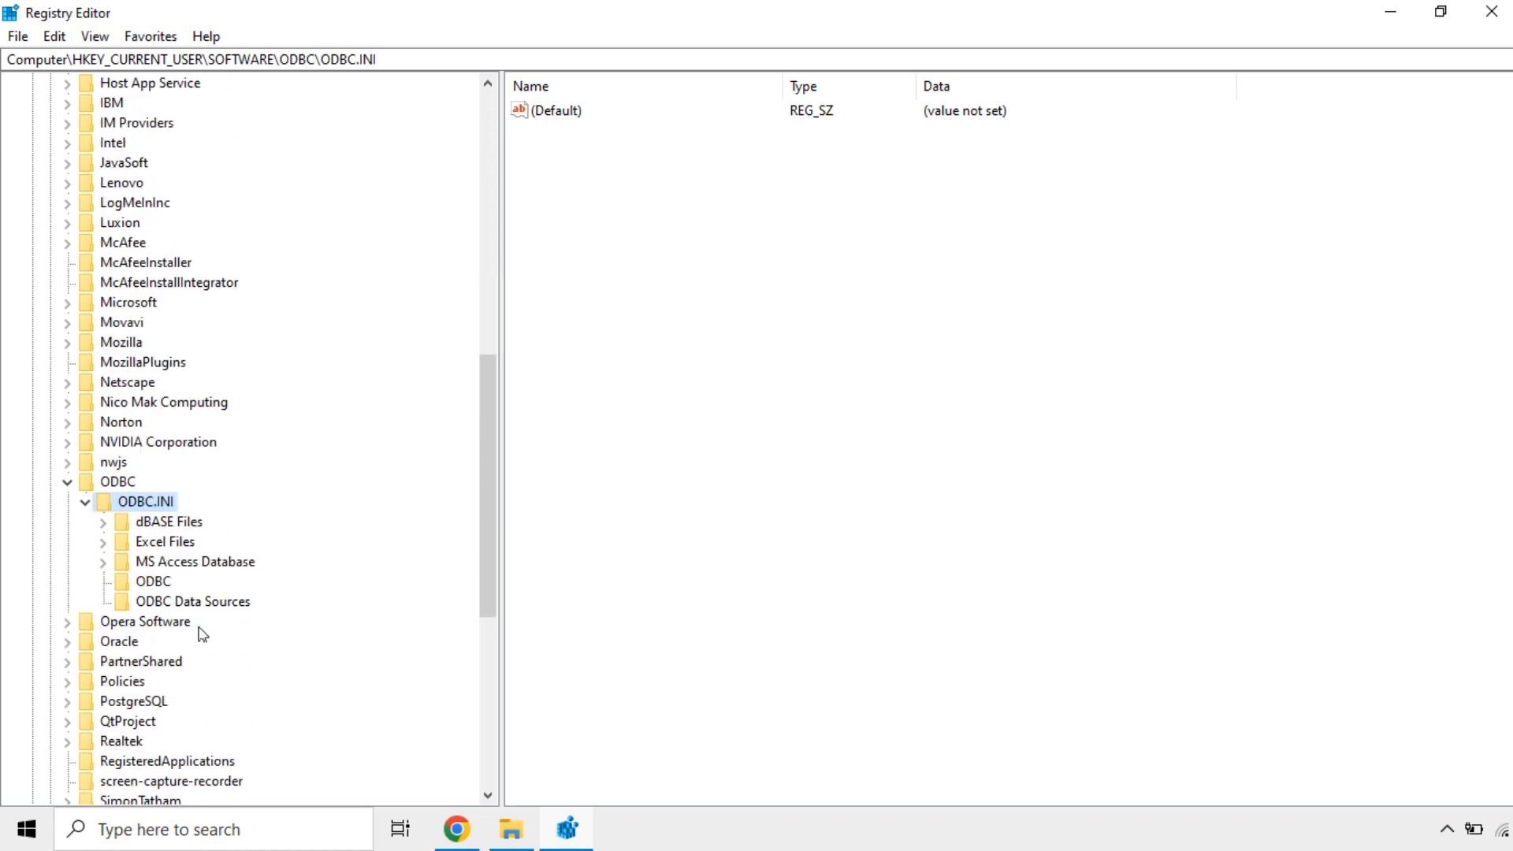
{"action": "left_click", "coordinate": [176, 607]}
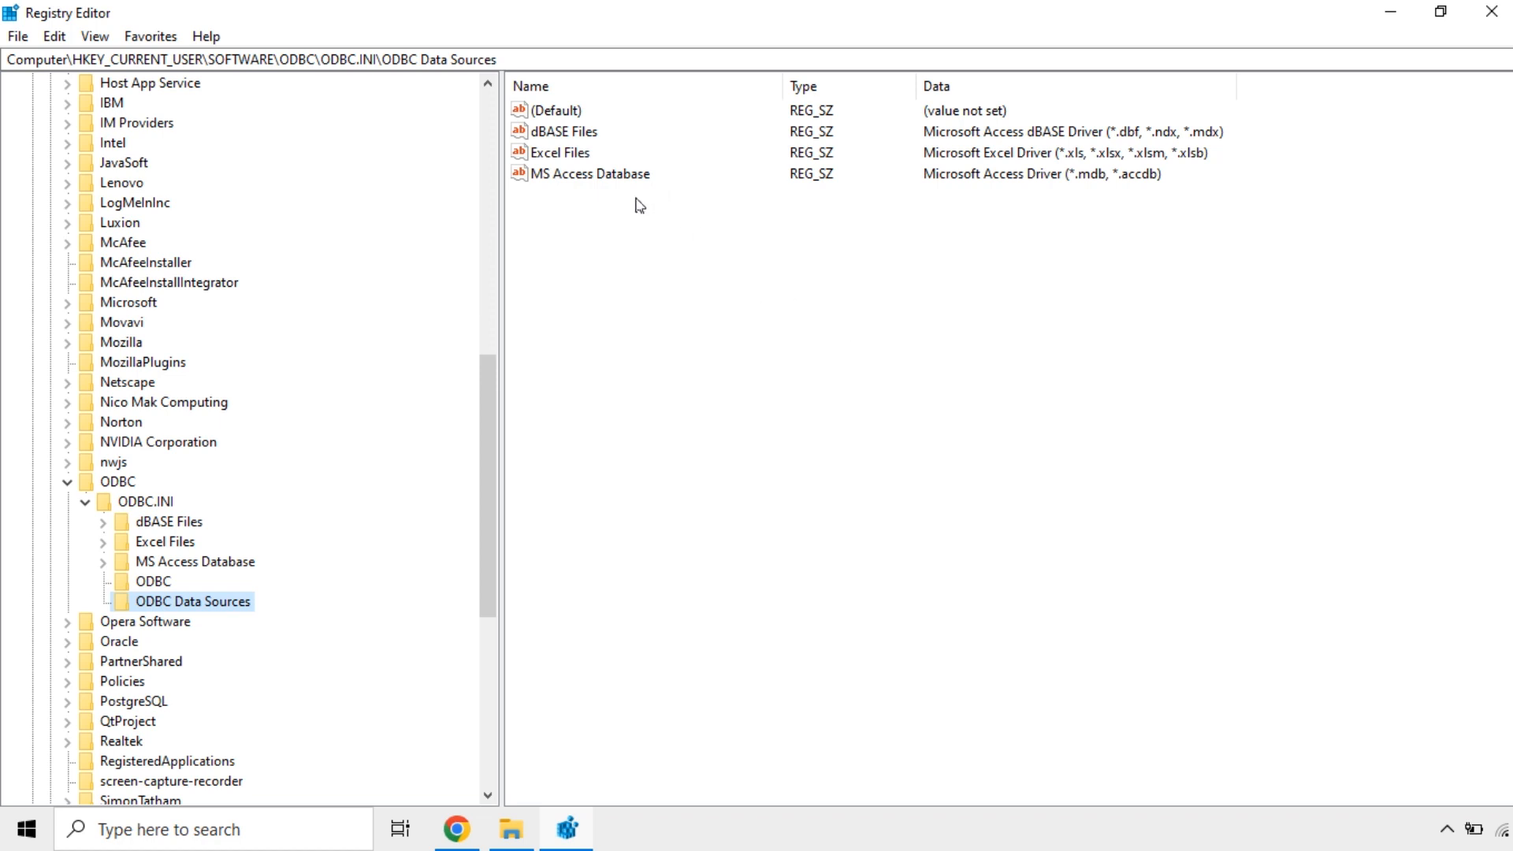
{"action": "left_click", "coordinate": [543, 136]}
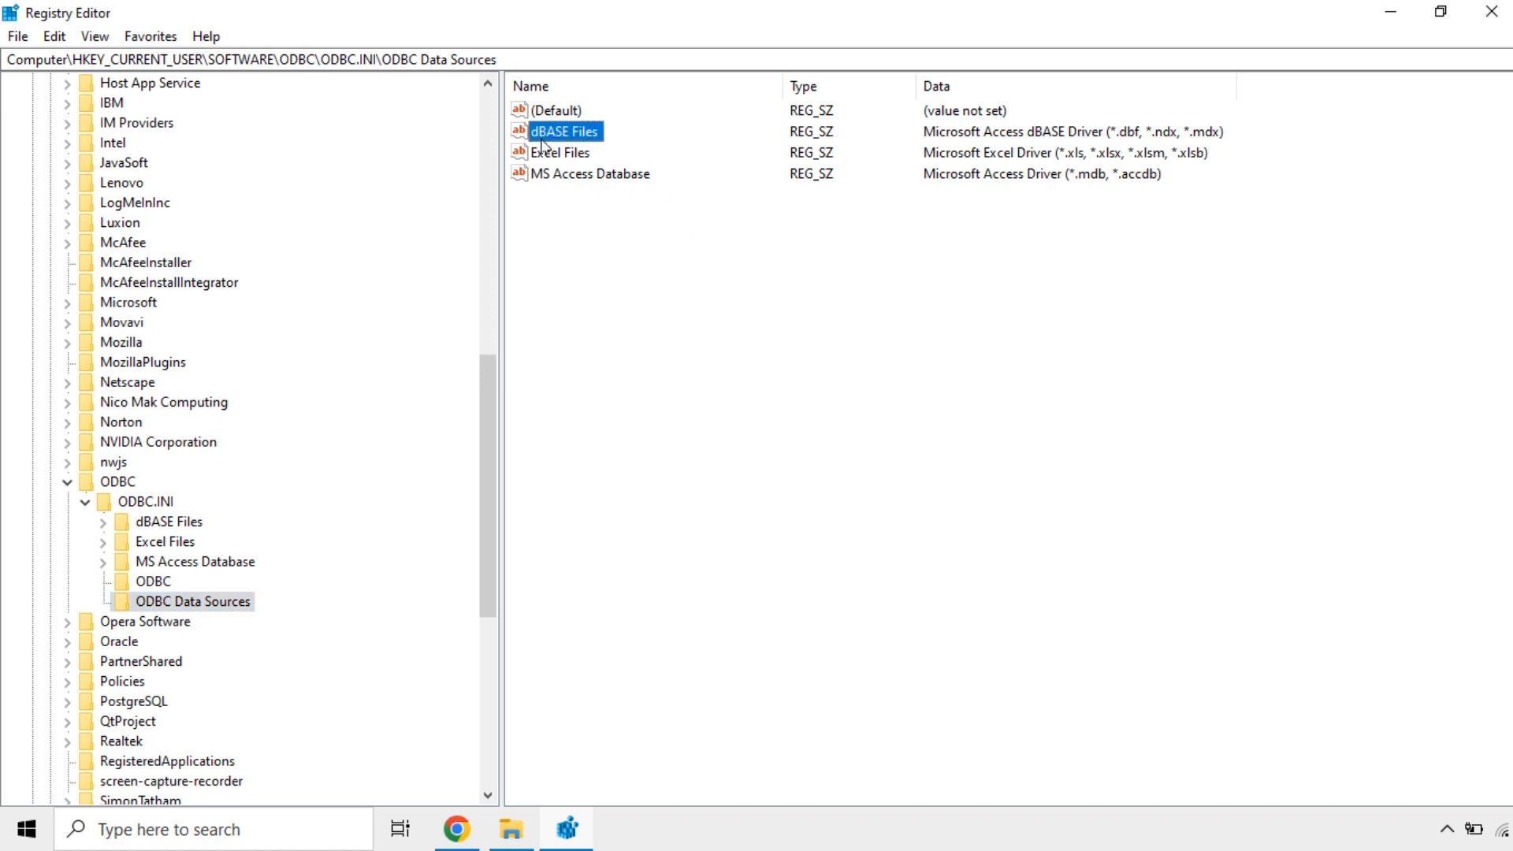
{"action": "left_click", "coordinate": [579, 156]}
{"action": "left_click", "coordinate": [577, 178]}
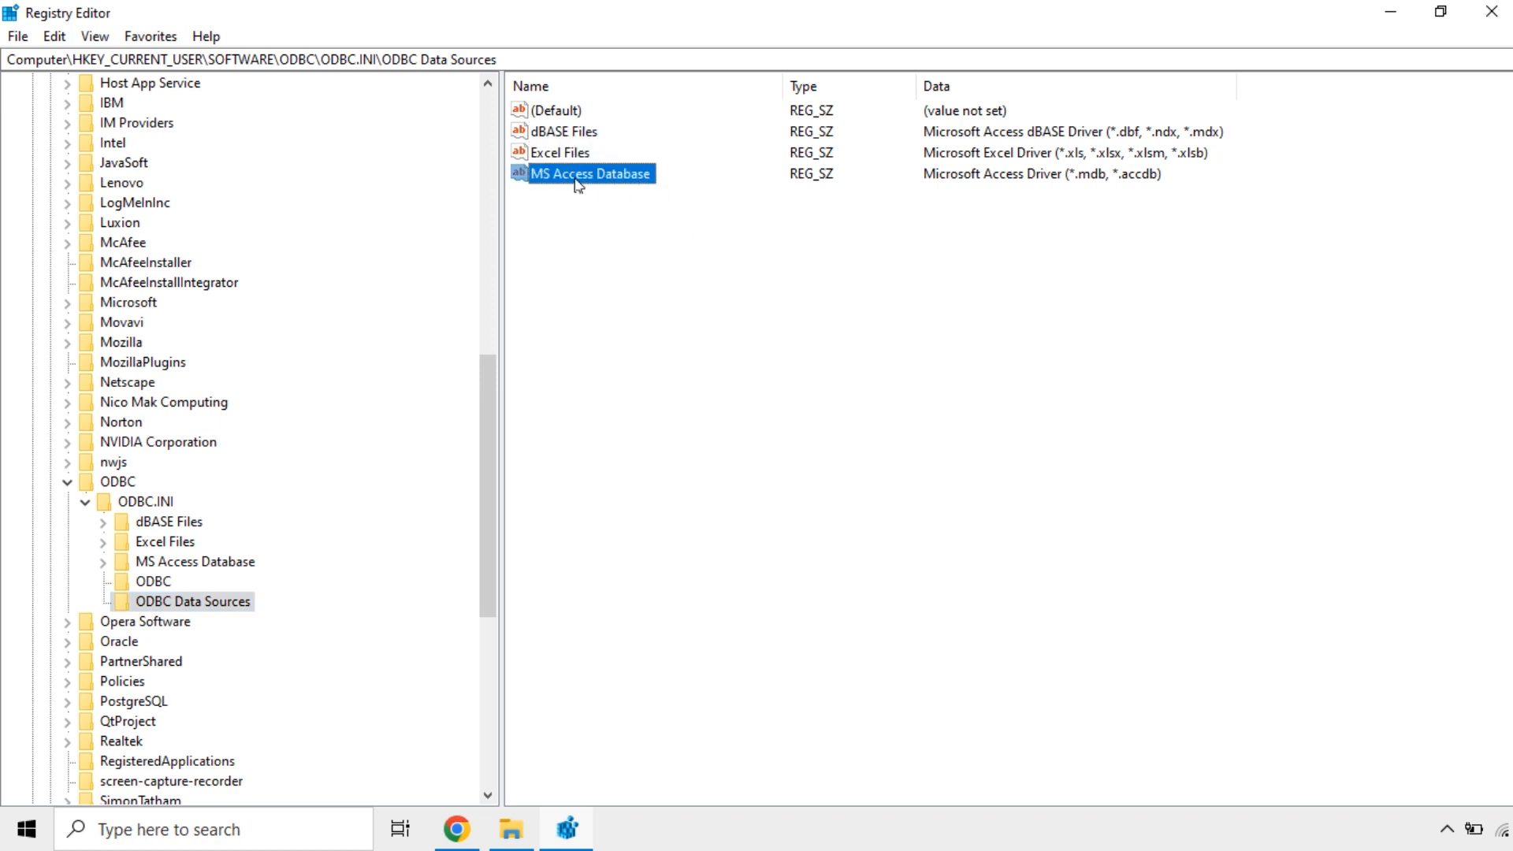
{"action": "left_click", "coordinate": [574, 134]}
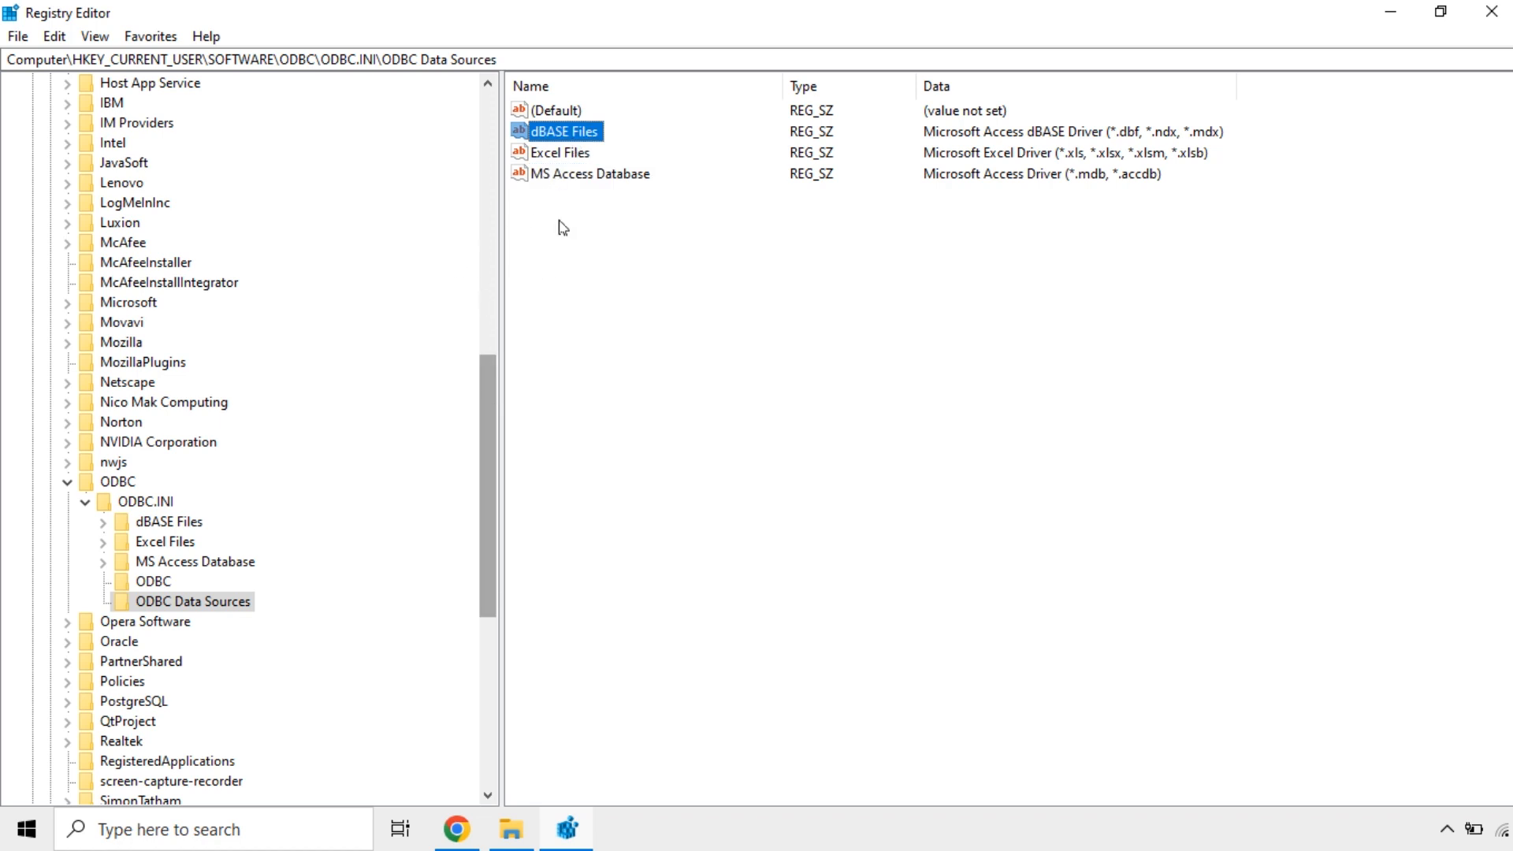
Open ODBC Data Sources (64-bit) and compare its user data sources with the entries in the registry key.
{"action": "left_click", "coordinate": [280, 832]}
{"action": "type", "text": "odb"}
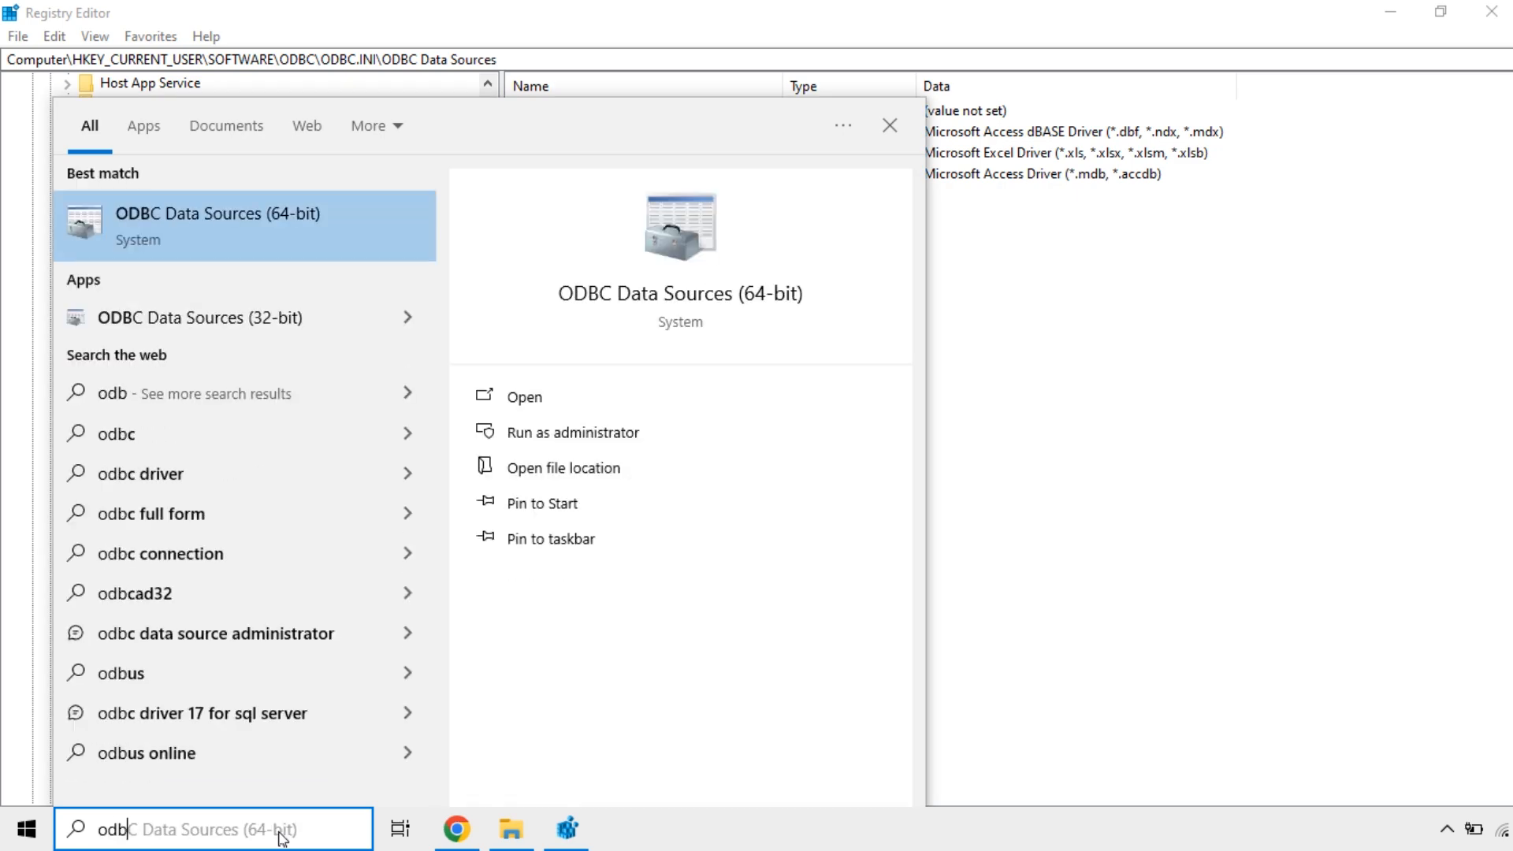
{"action": "left_click", "coordinate": [280, 236]}
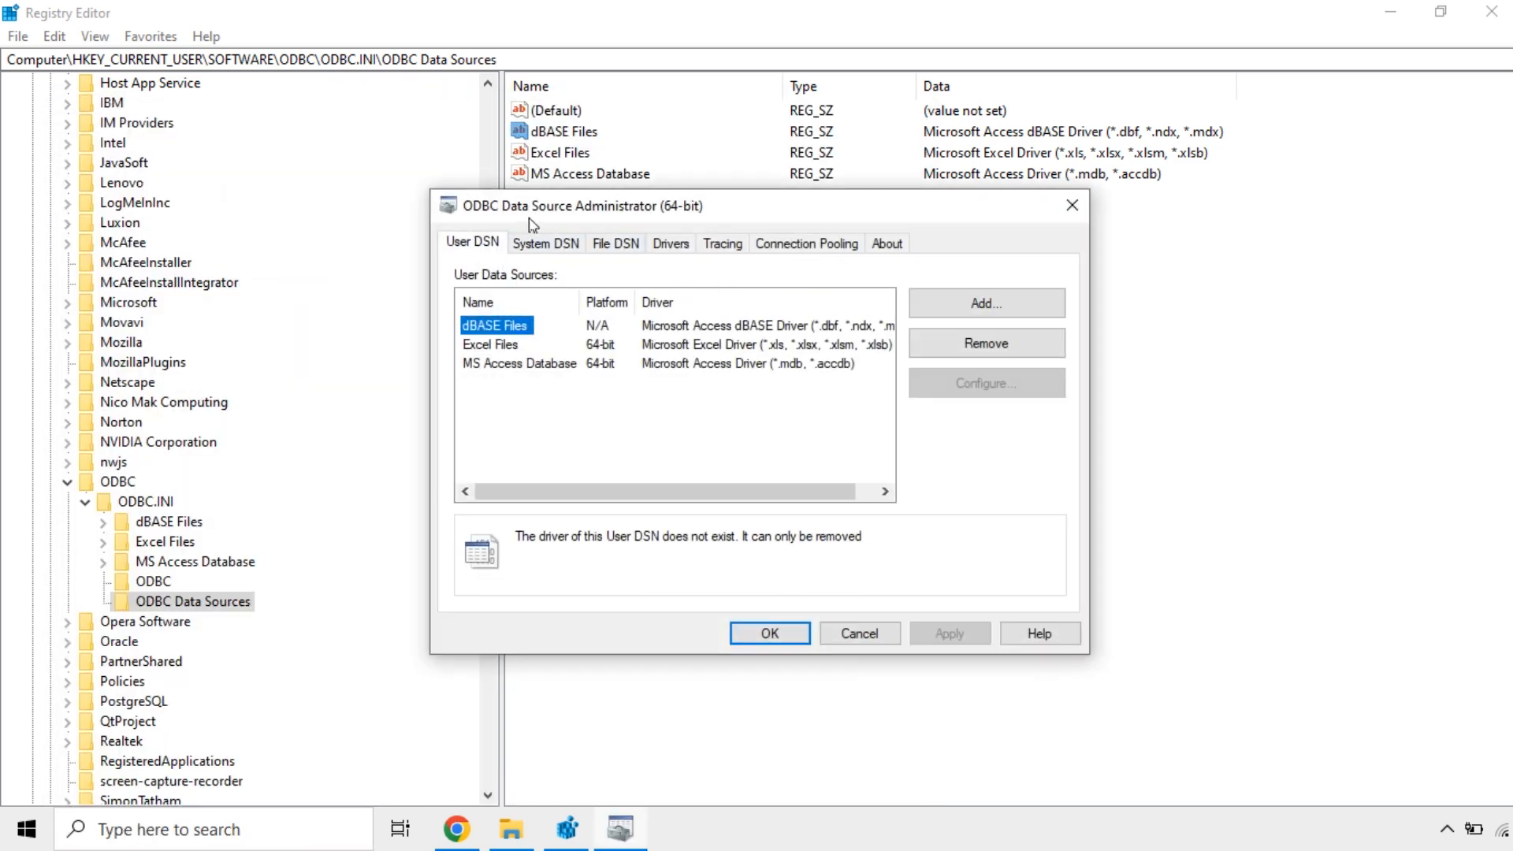
{"action": "left_click_drag", "start_coordinate": [592, 206], "coordinate": [1041, 63]}
{"action": "left_click", "coordinate": [942, 200]}
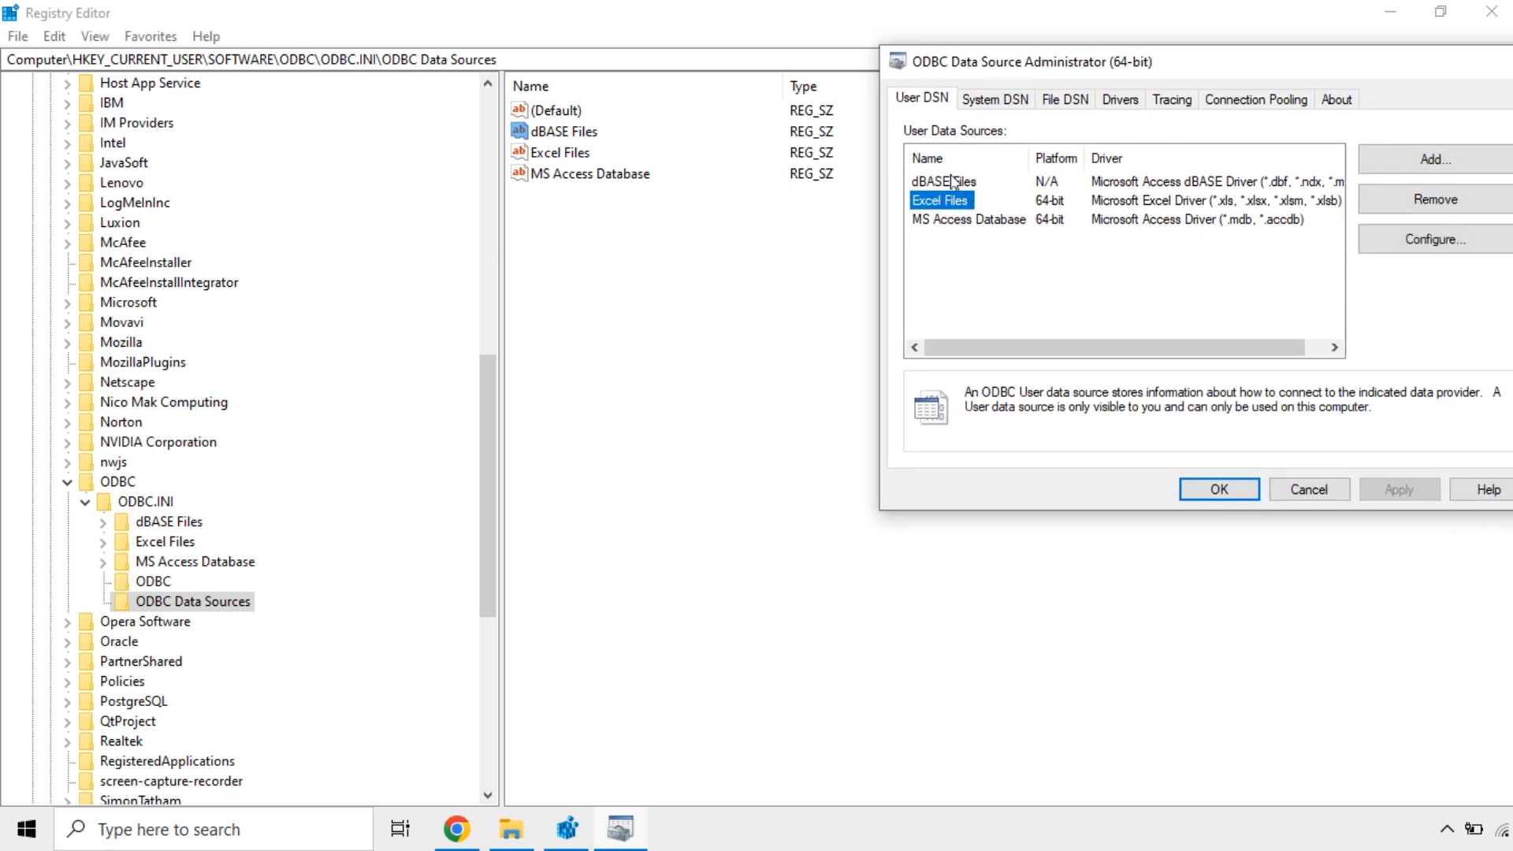
{"action": "left_click", "coordinate": [946, 181]}
{"action": "left_click", "coordinate": [942, 200]}
{"action": "left_click", "coordinate": [944, 182]}
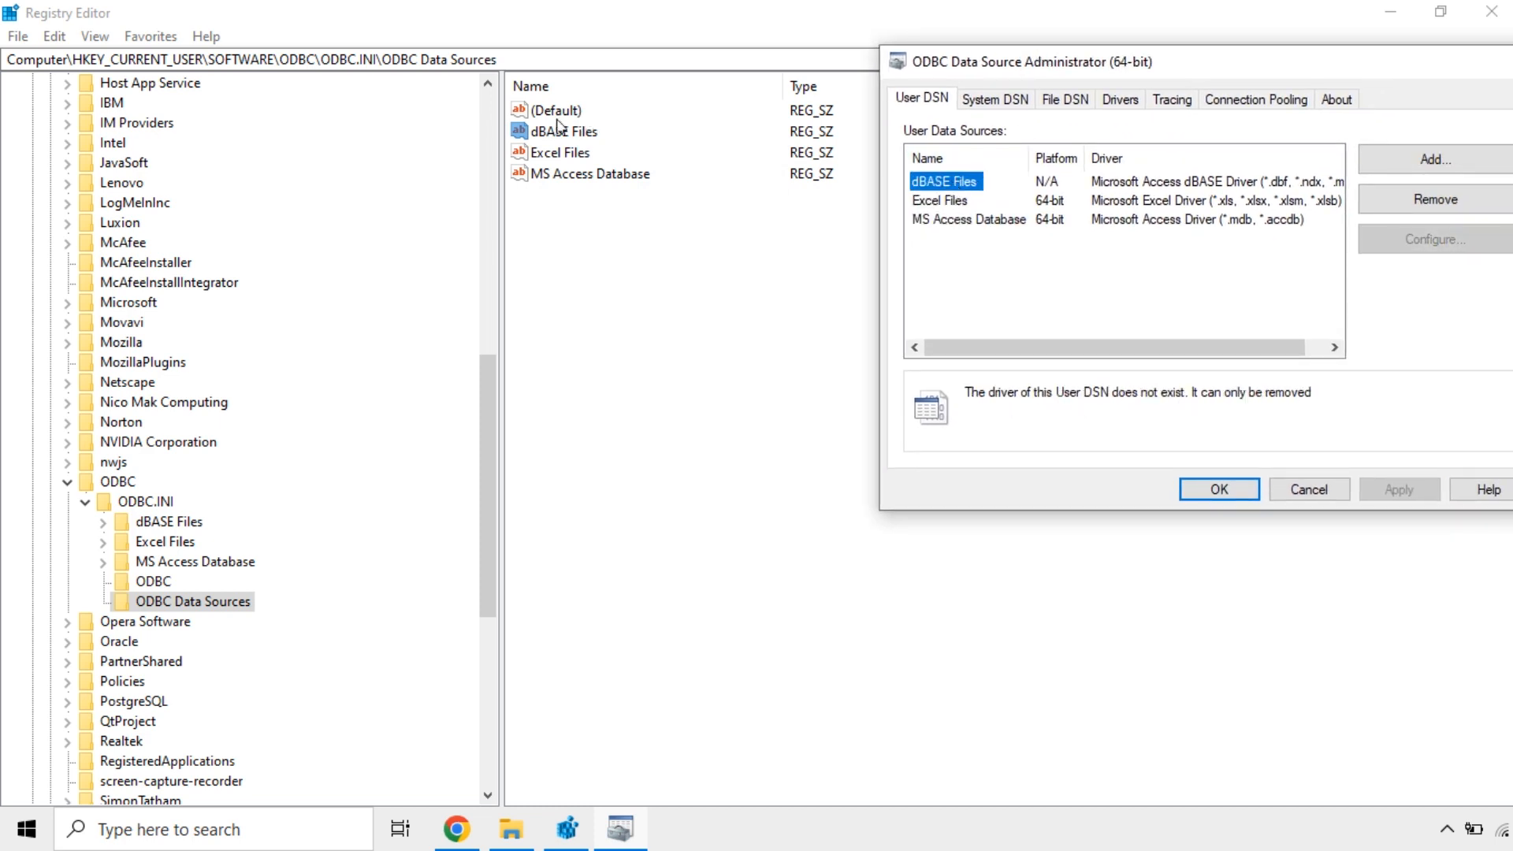
{"action": "left_click", "coordinate": [964, 232]}
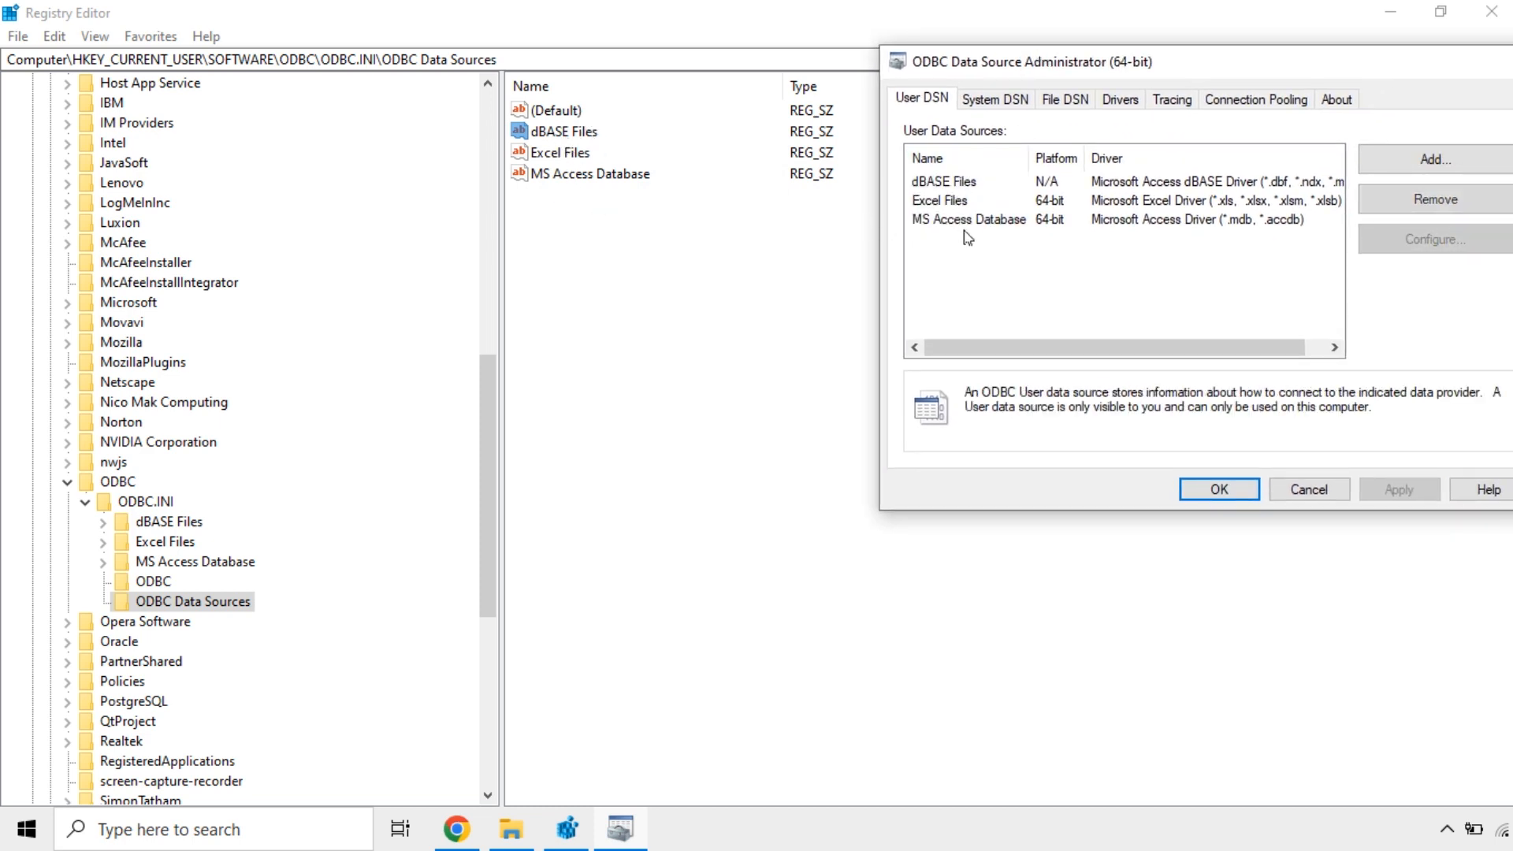
{"action": "left_click", "coordinate": [951, 183]}
{"action": "left_click_drag", "start_coordinate": [1017, 69], "coordinate": [991, 183]}
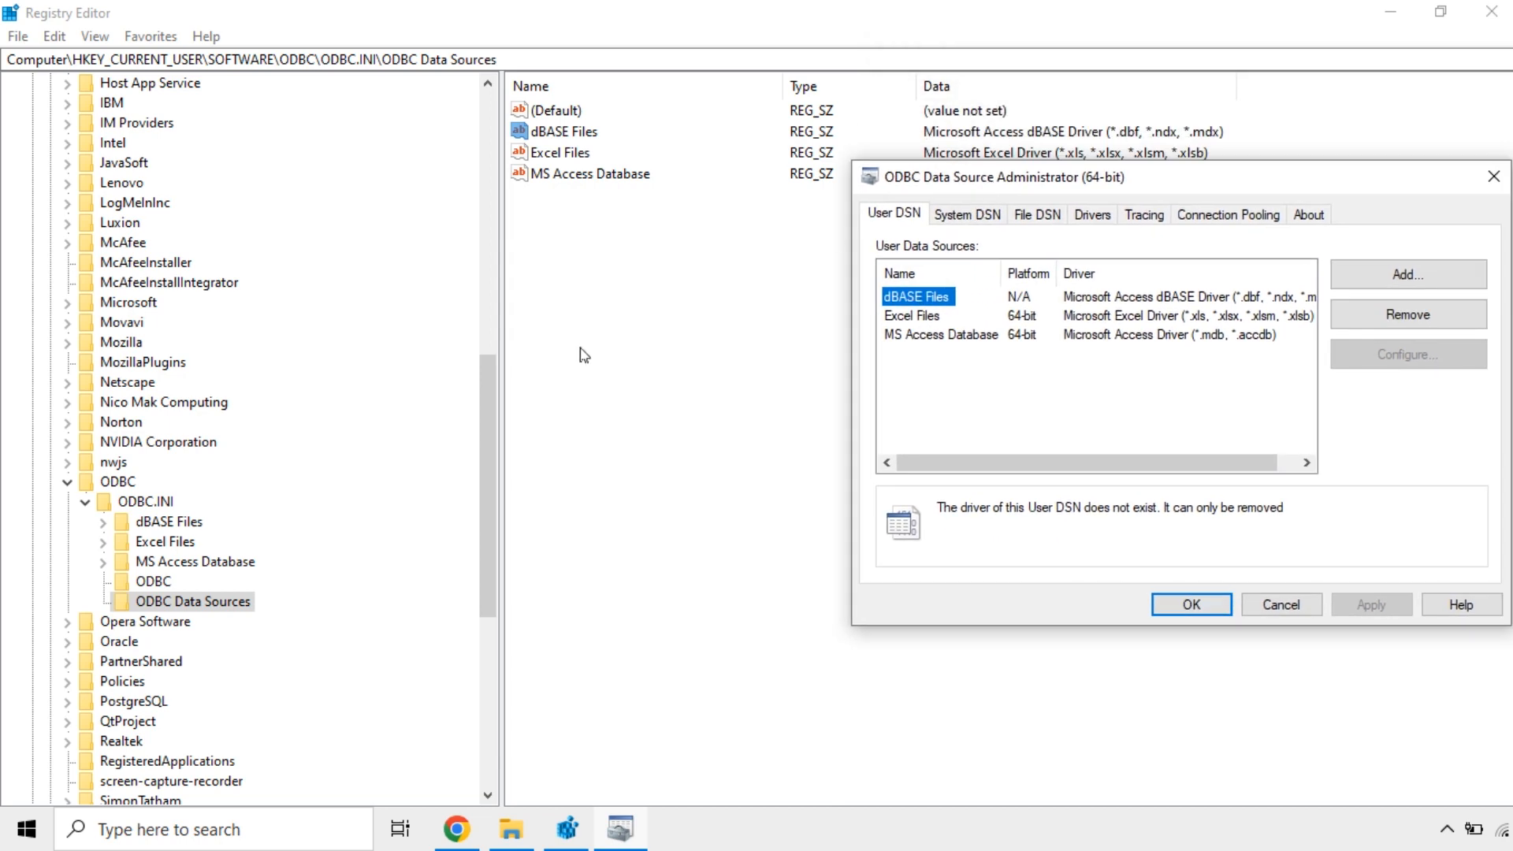
Return to Registry Editor, collapse HKEY_CURRENT_USER and open HKEY_LOCAL_MACHINE\SOFTWARE\ODBC\ODBC.INI\ODBC Data Sources.
{"action": "left_click", "coordinate": [498, 432]}
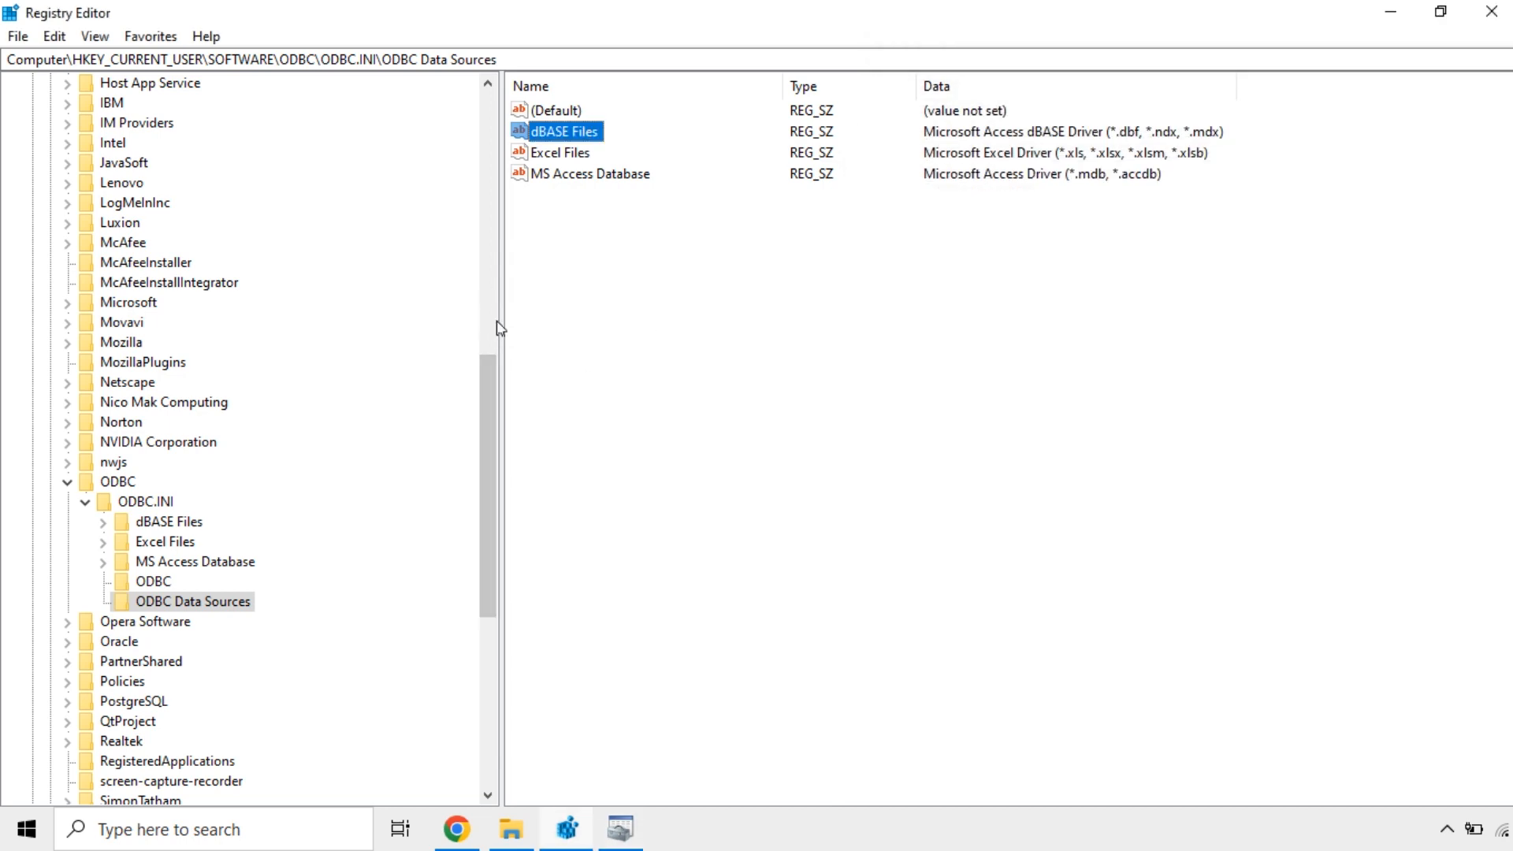
{"action": "left_click_drag", "start_coordinate": [496, 363], "coordinate": [492, 107]}
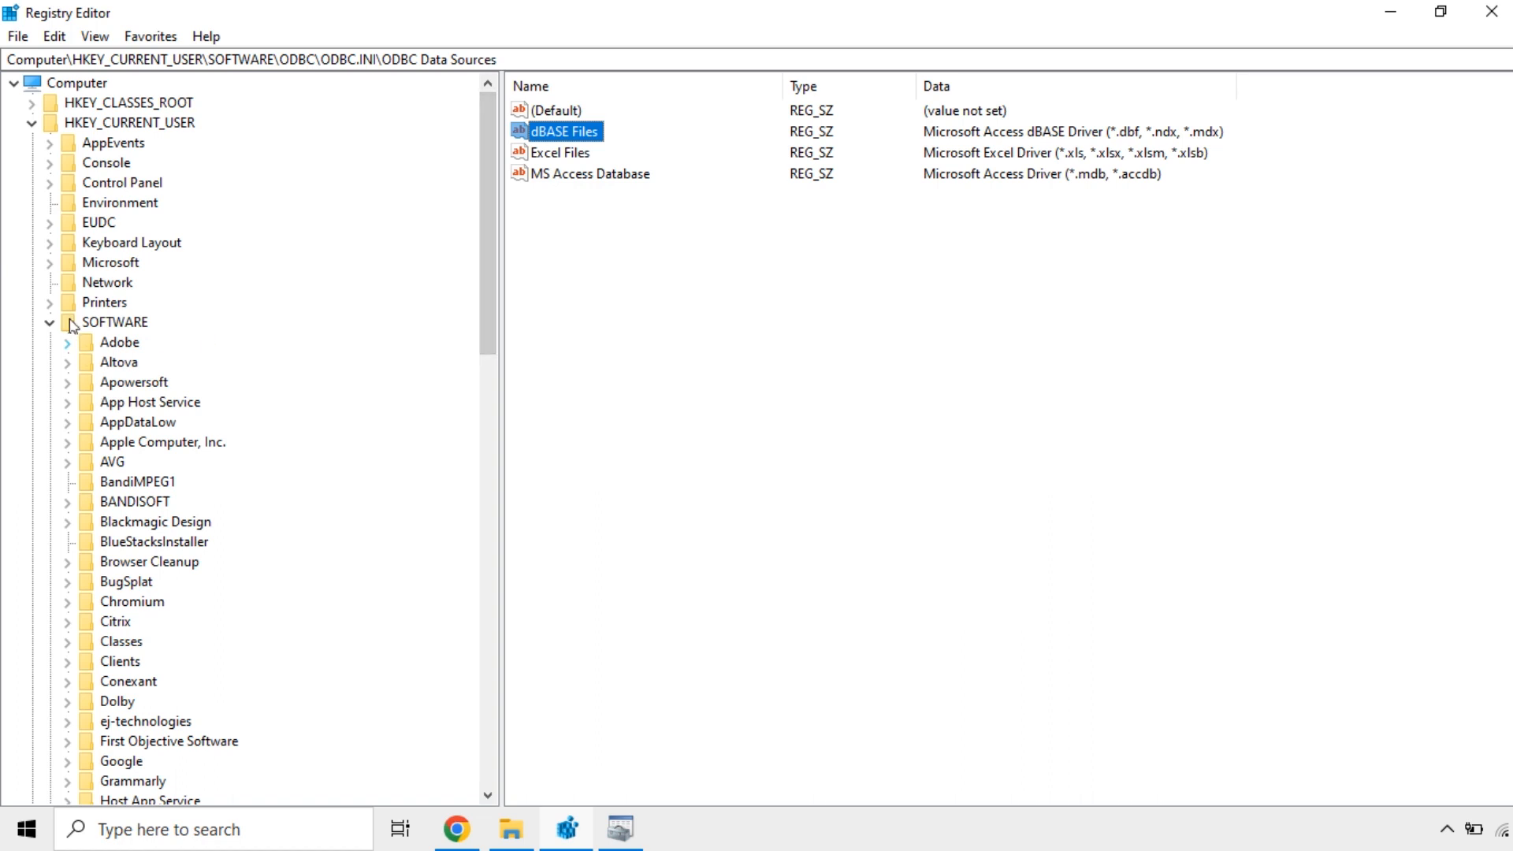
{"action": "left_click", "coordinate": [35, 125]}
{"action": "left_click", "coordinate": [37, 144]}
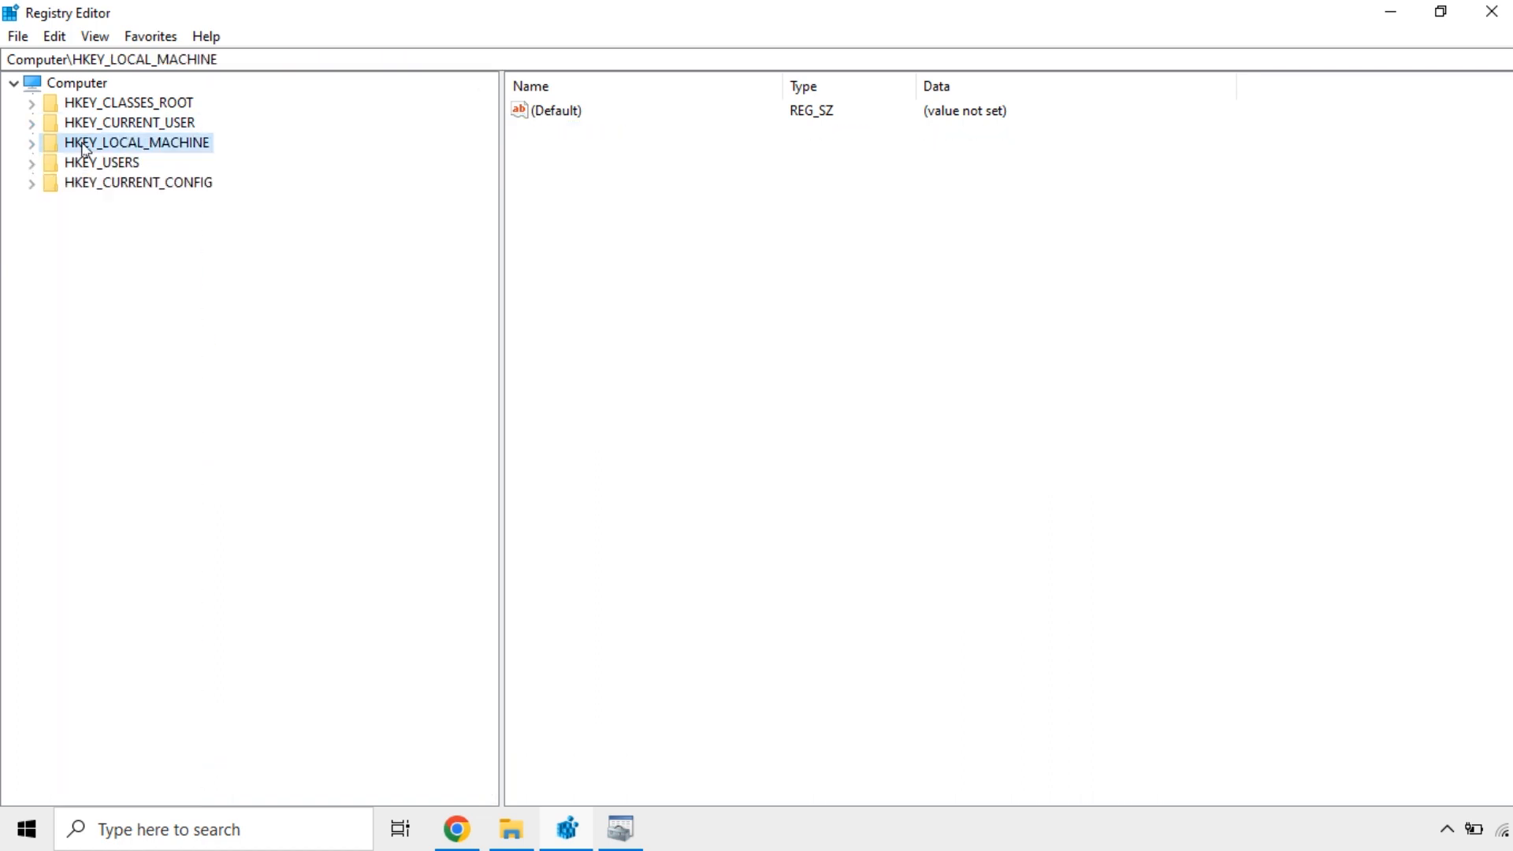
{"action": "left_click", "coordinate": [34, 144]}
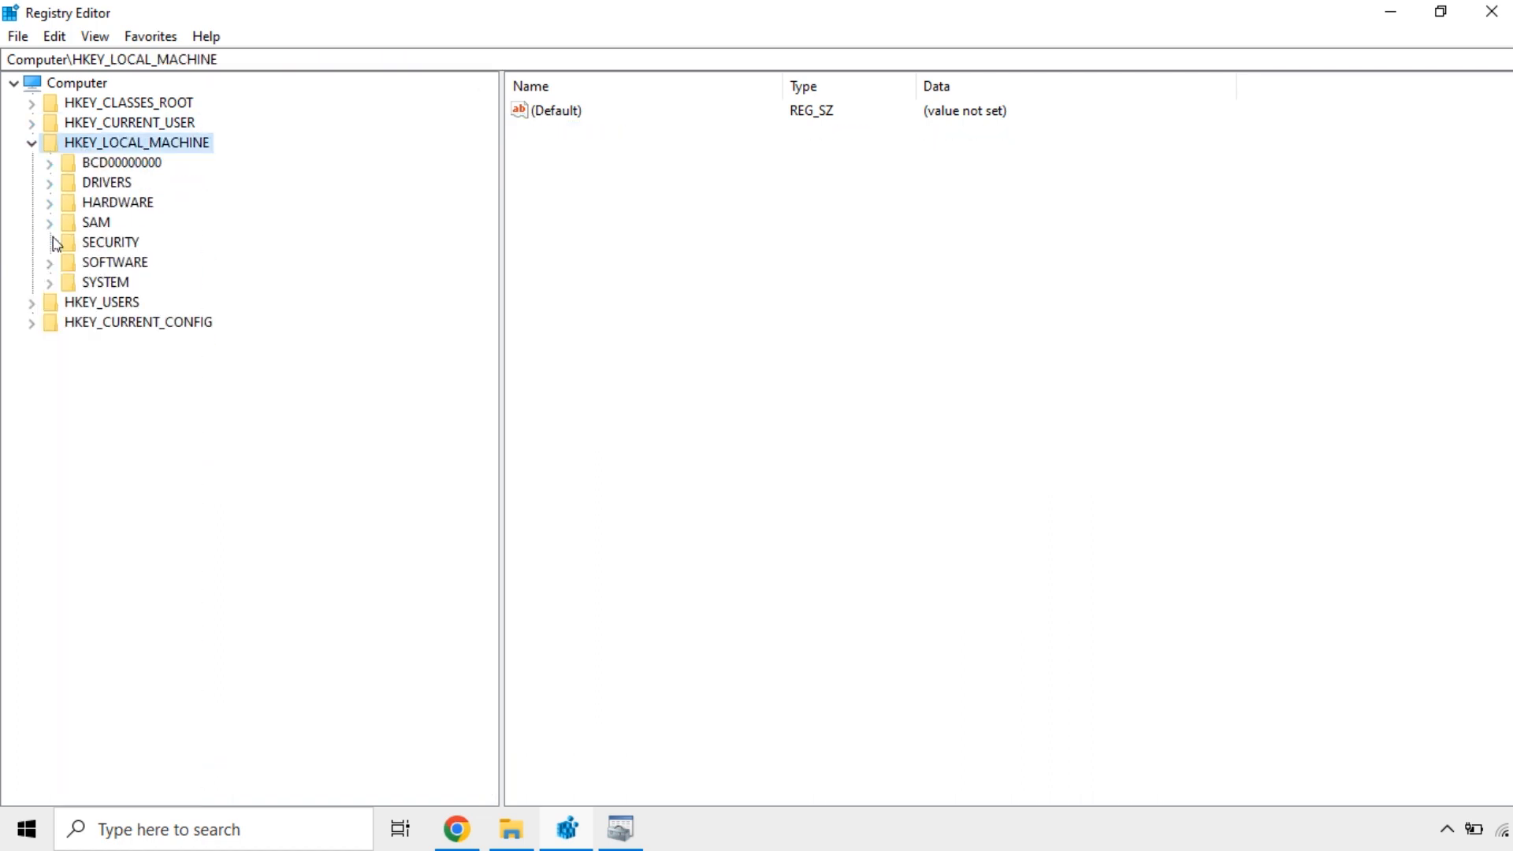
{"action": "left_click", "coordinate": [50, 264]}
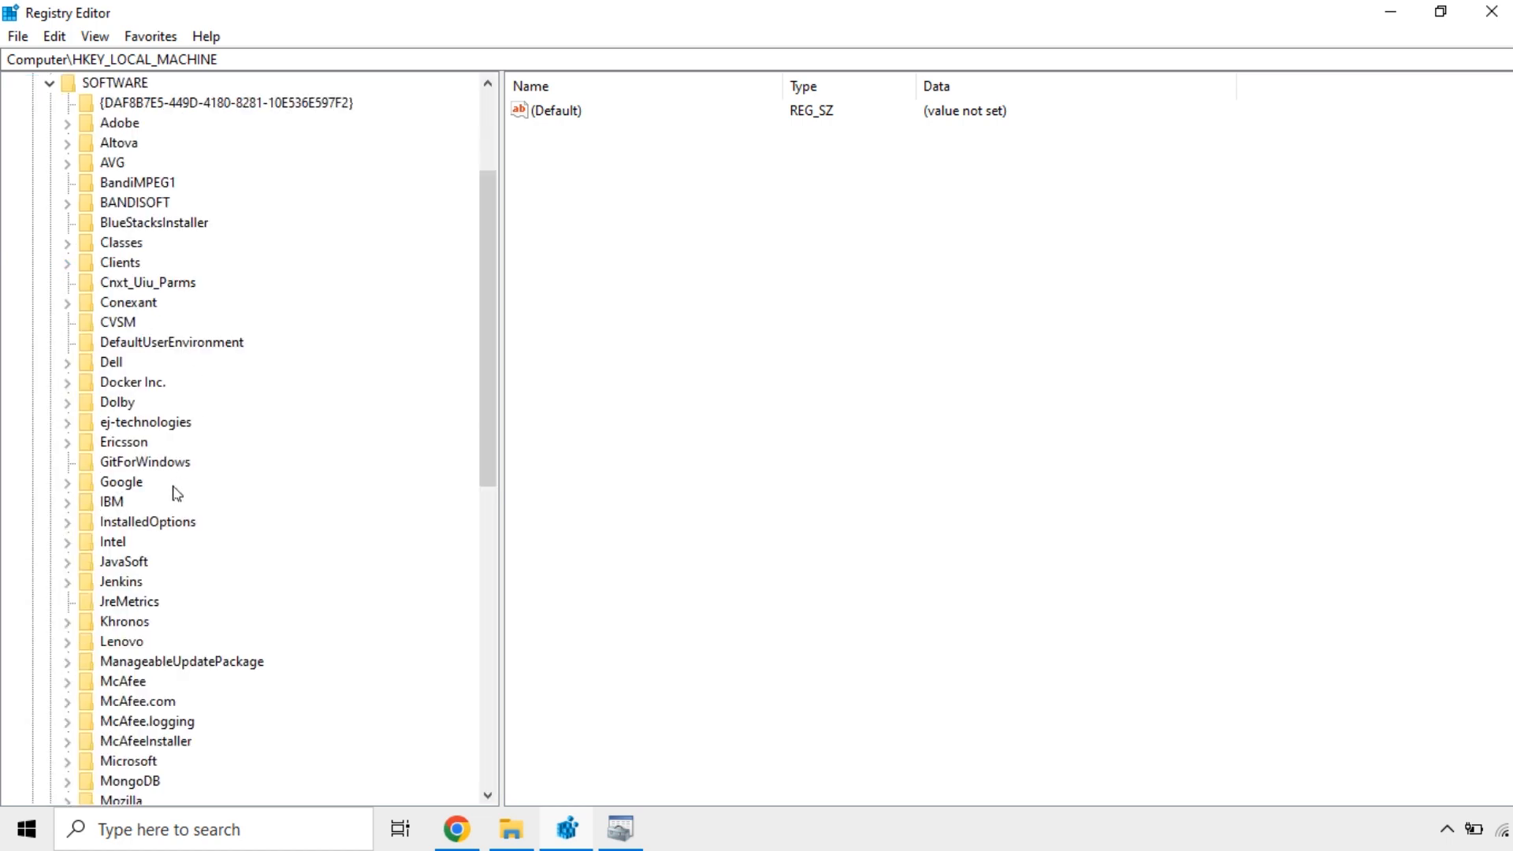
{"action": "scroll", "coordinate": [175, 496], "scroll_direction": "down", "scroll_amount": 6}
{"action": "left_click", "coordinate": [67, 582]}
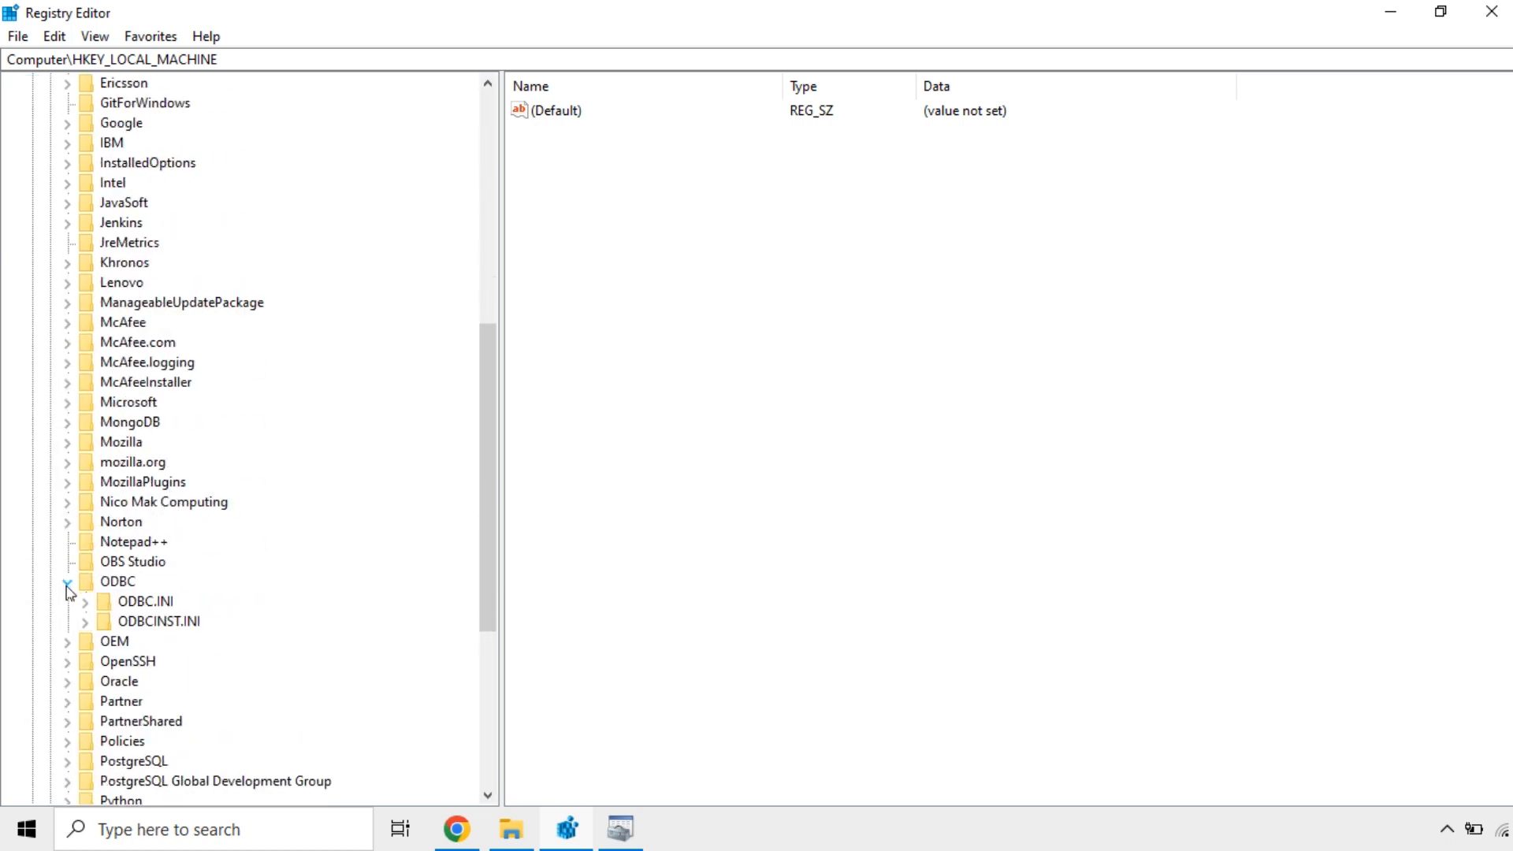
{"action": "left_click", "coordinate": [134, 603]}
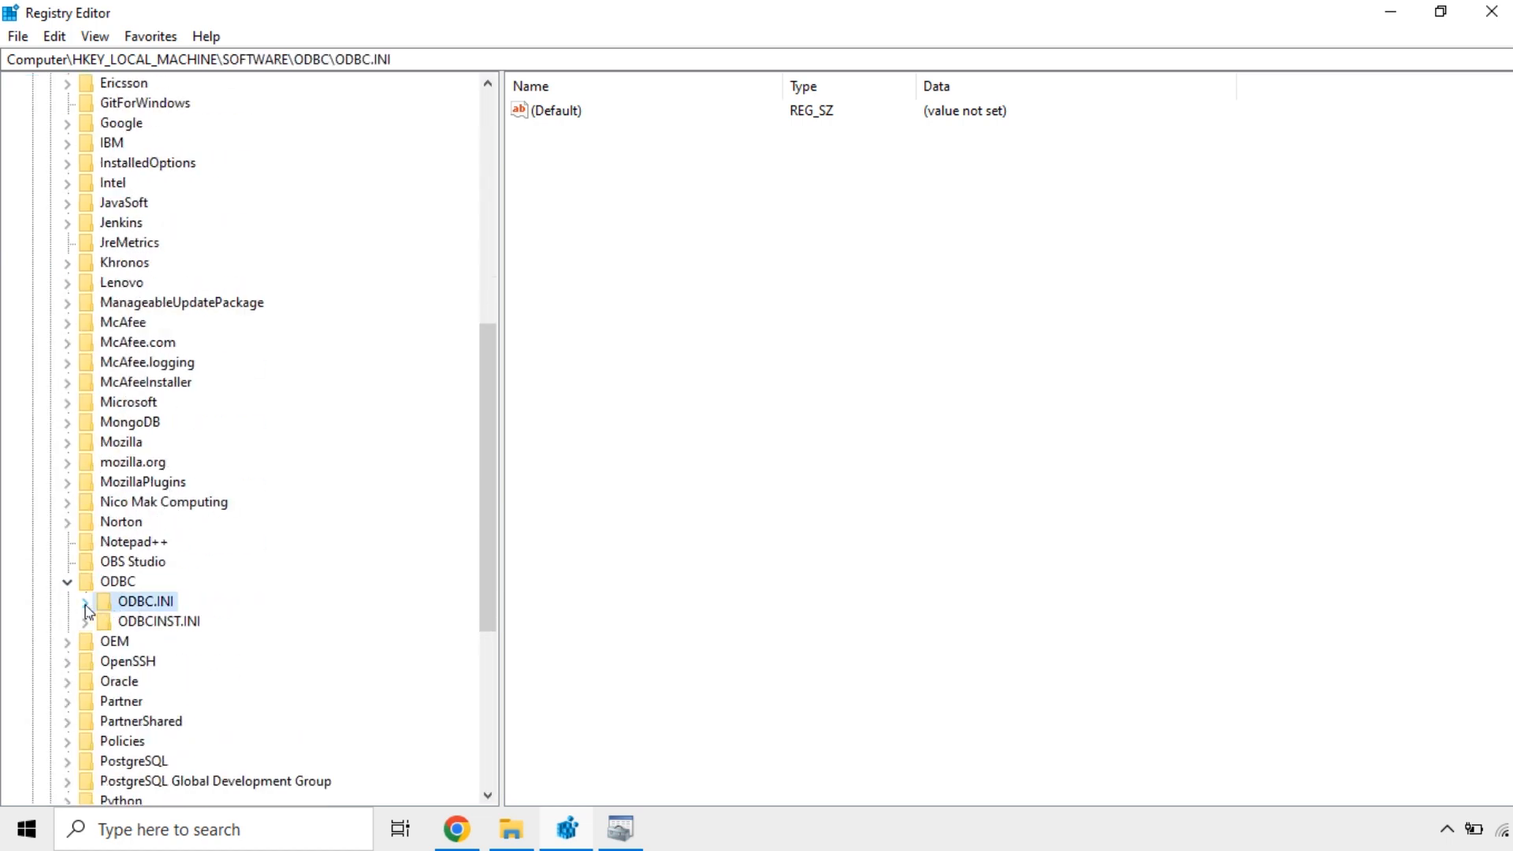
{"action": "left_click", "coordinate": [84, 603]}
{"action": "left_click", "coordinate": [195, 643]}
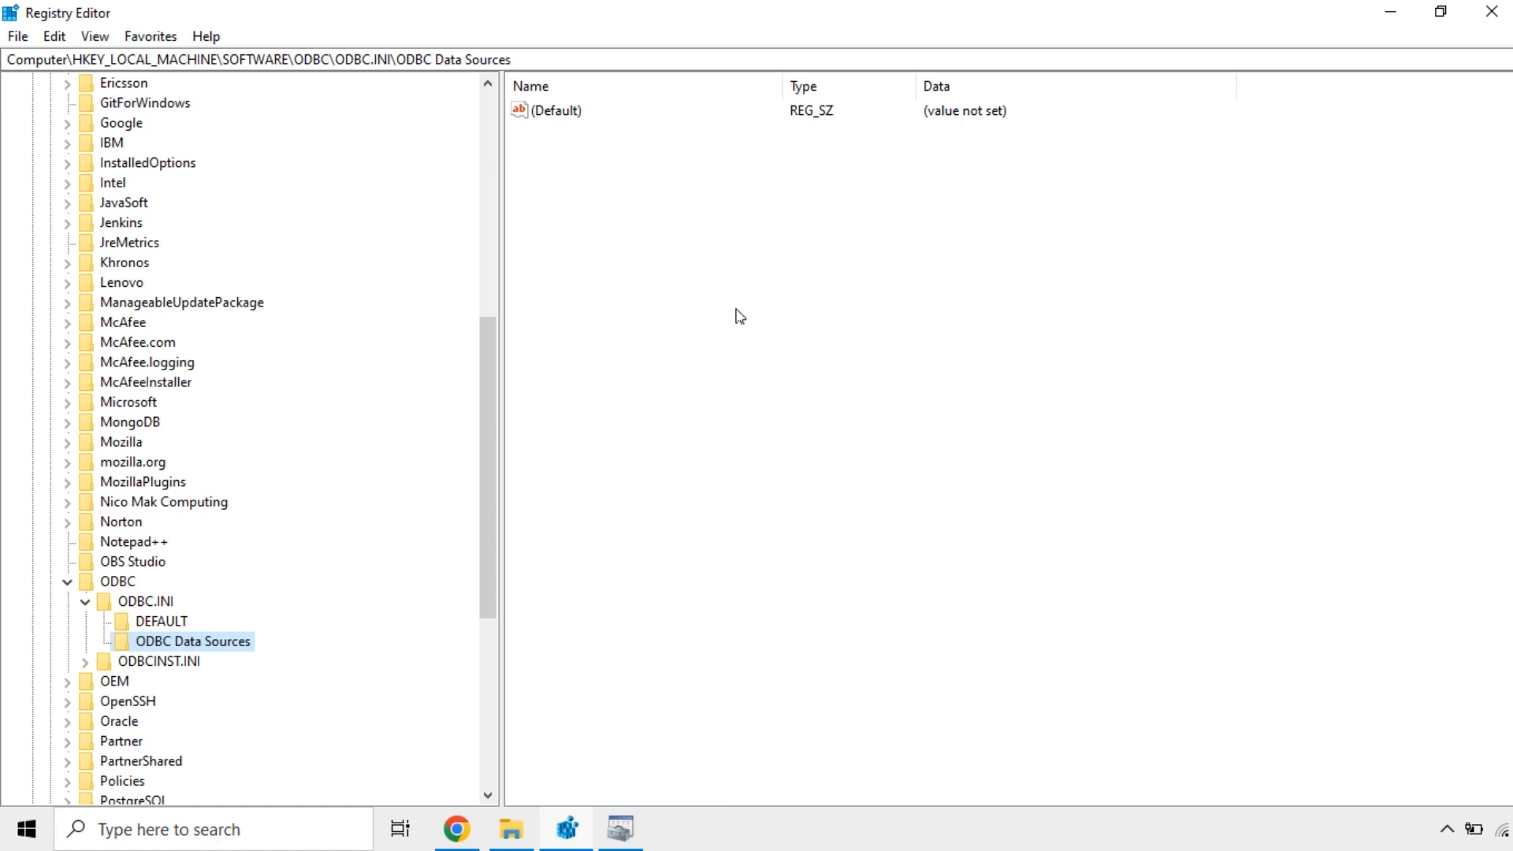
Switch to ODBC Data Source Administrator, examine the System DSN list beside the registry key, and close the administrator.
{"action": "left_click", "coordinate": [620, 829]}
{"action": "left_click_drag", "start_coordinate": [1178, 187], "coordinate": [966, 147]}
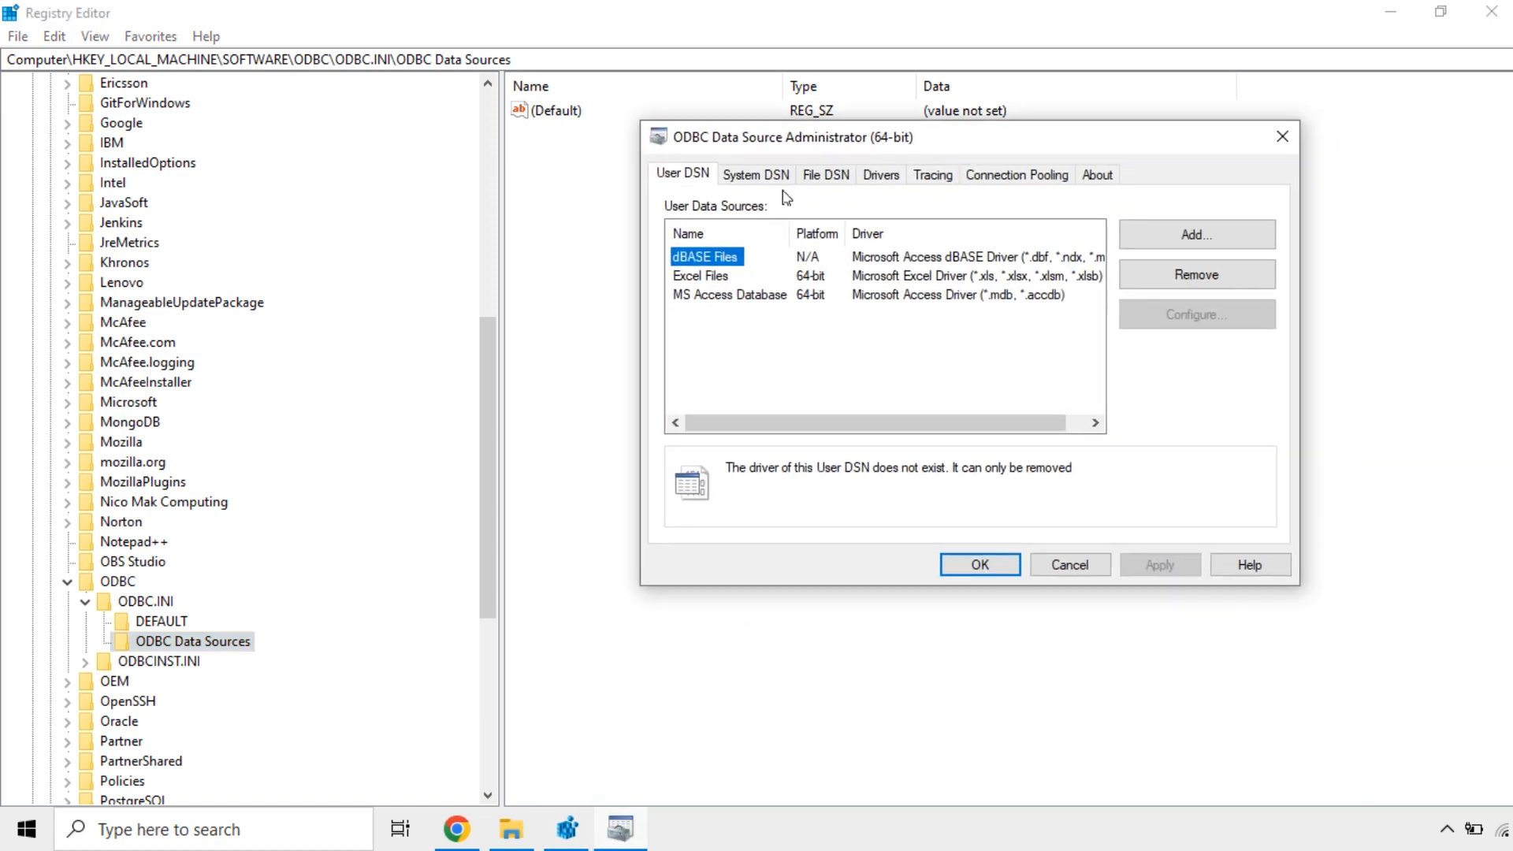
{"action": "left_click", "coordinate": [769, 177]}
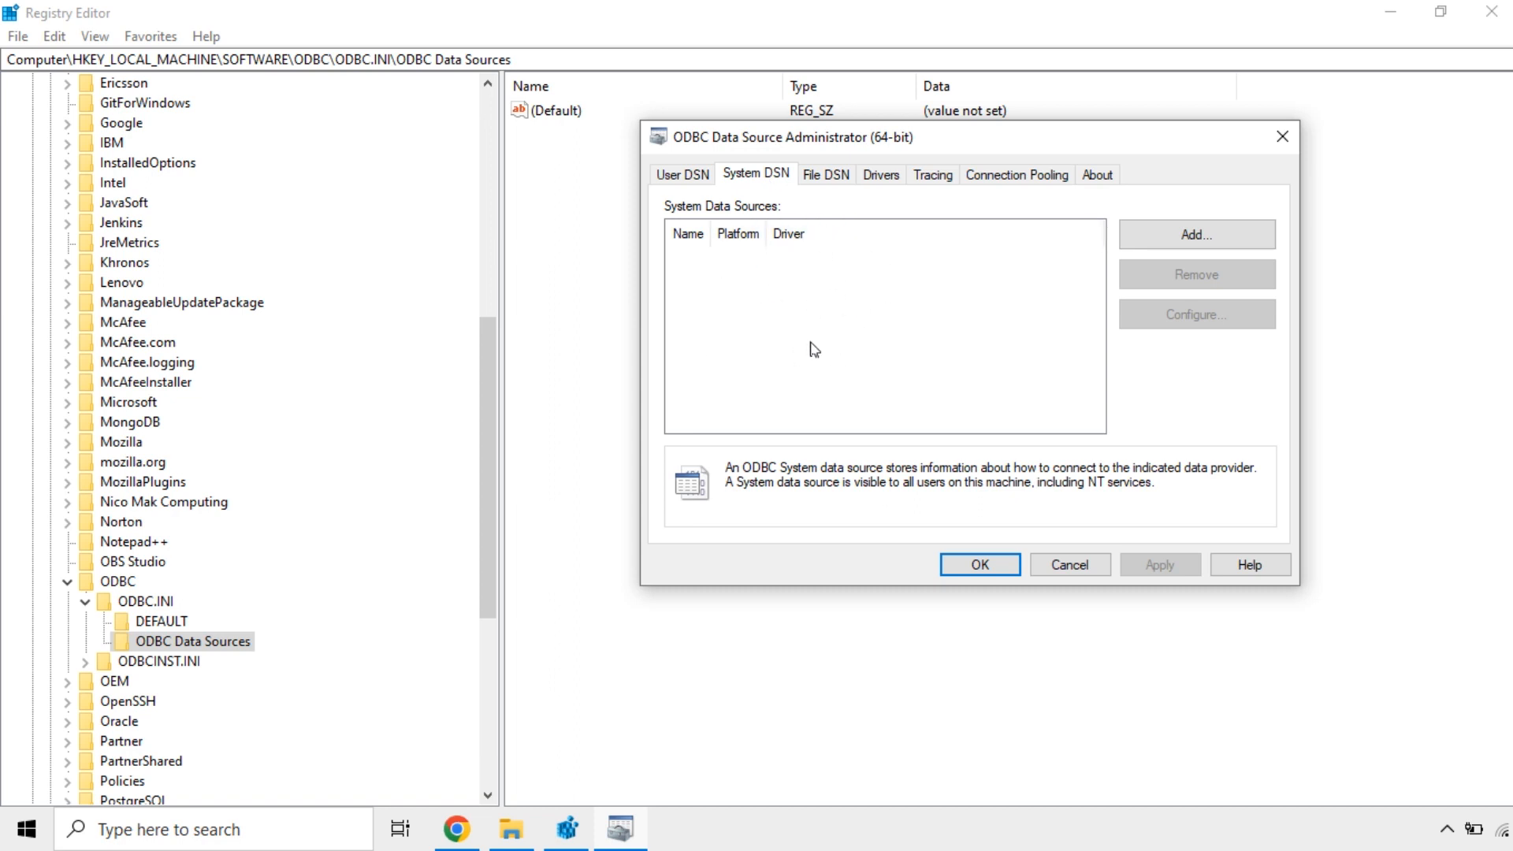
{"action": "left_click_drag", "start_coordinate": [851, 150], "coordinate": [924, 191]}
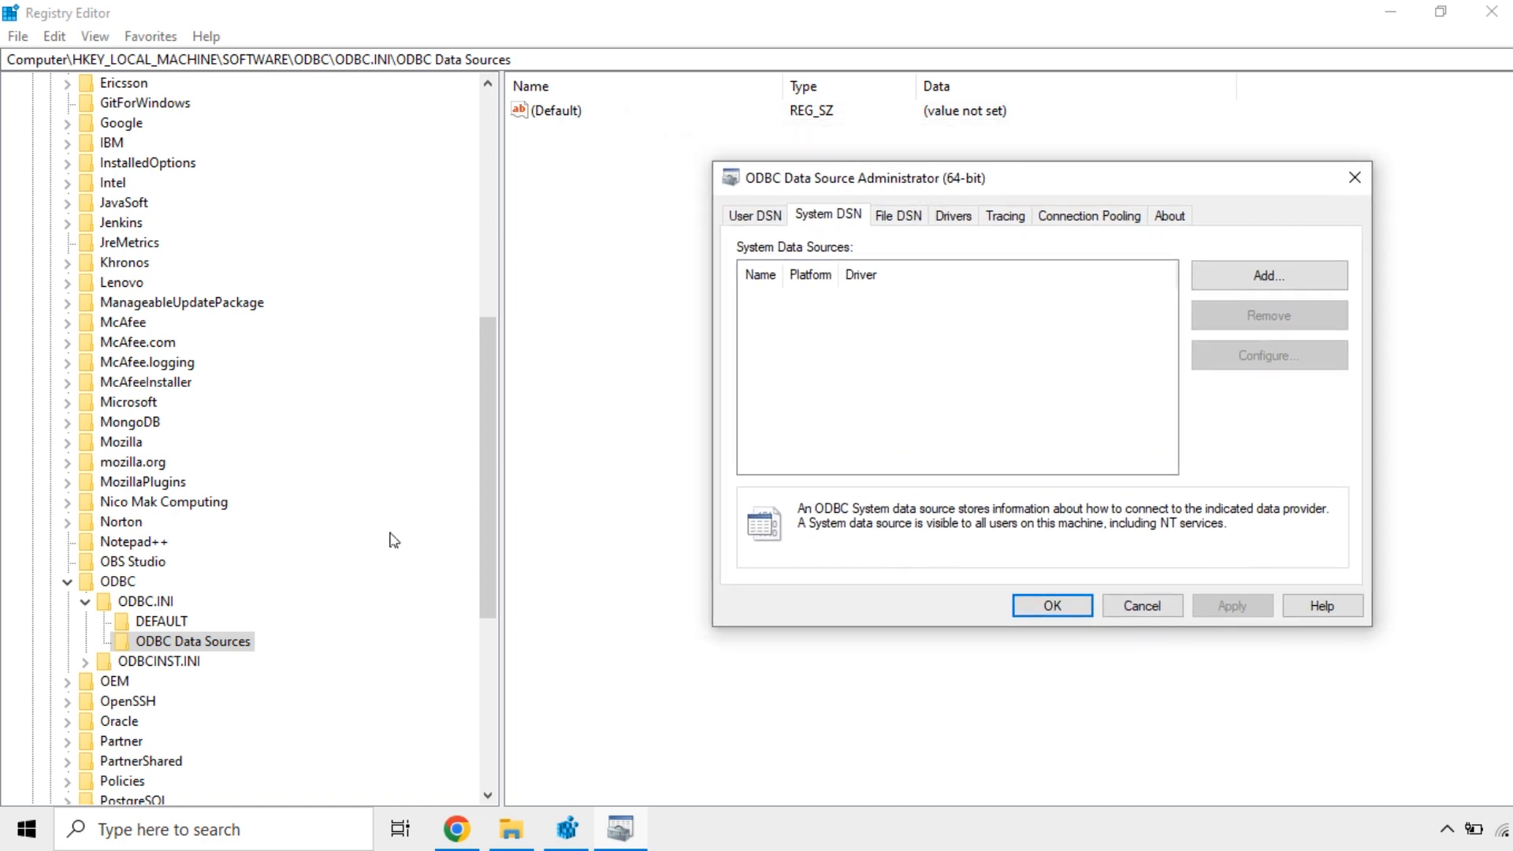
{"action": "left_click", "coordinate": [1355, 178]}
Expand ODBCINST.INI under the local machine's ODBC key to view the installed drivers, and collapse the ODBC key.
{"action": "scroll", "coordinate": [211, 614], "scroll_direction": "down", "scroll_amount": 1}
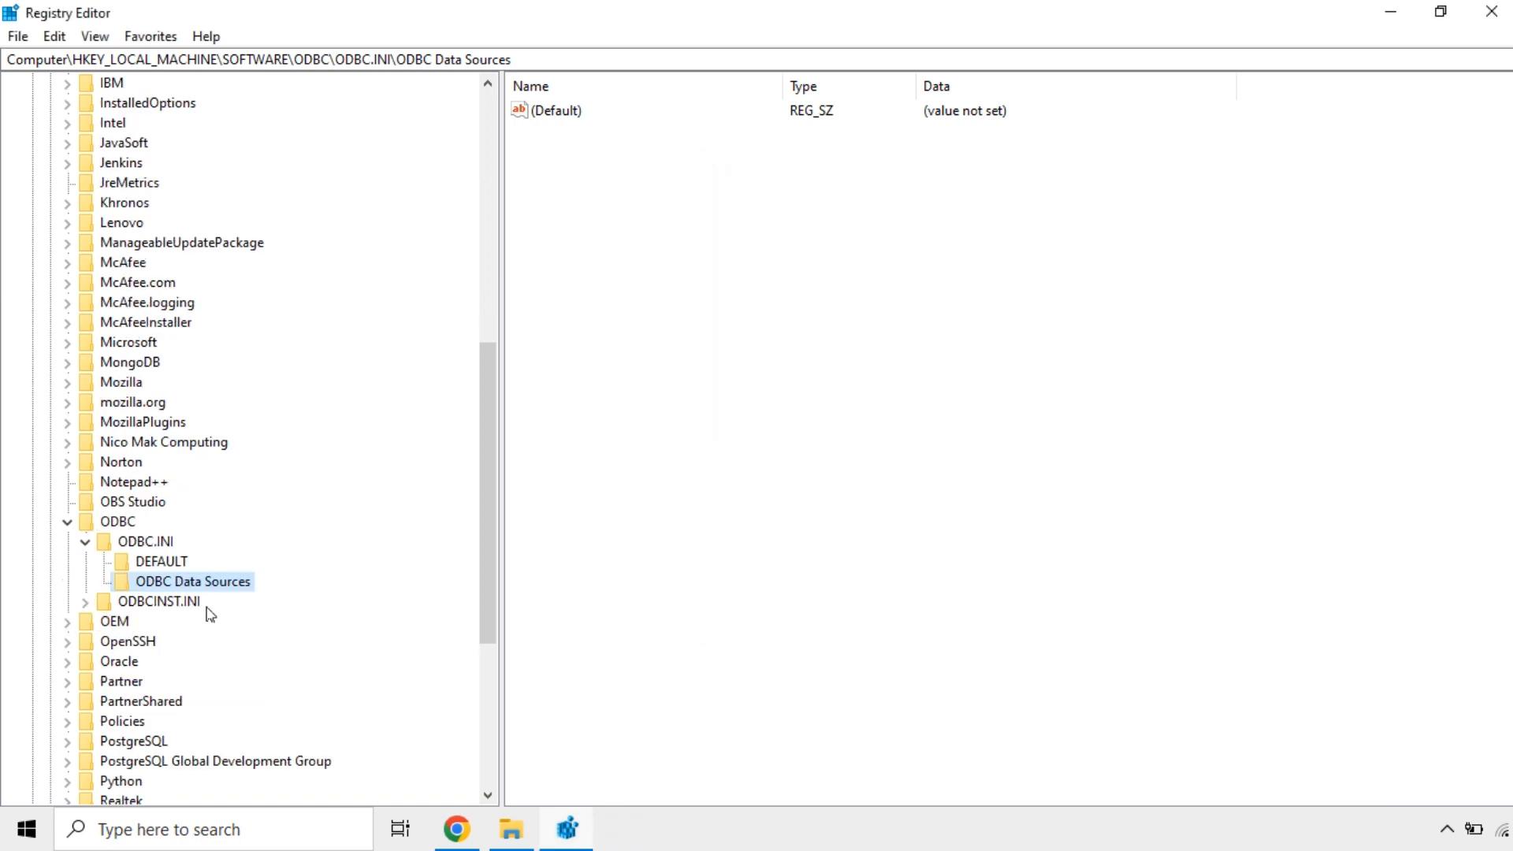
{"action": "left_click", "coordinate": [161, 603]}
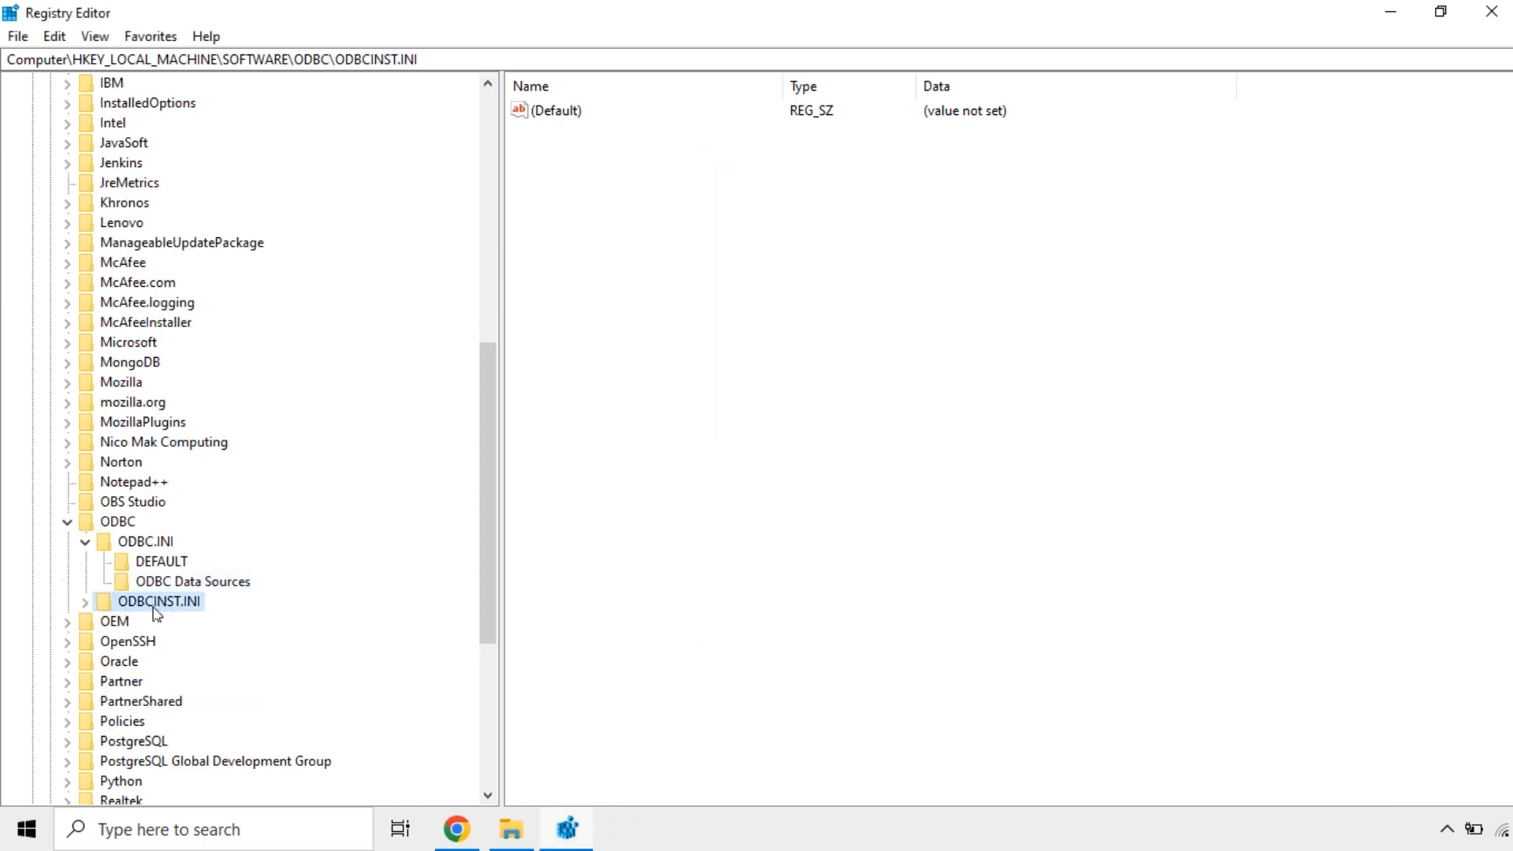
{"action": "left_click", "coordinate": [87, 604]}
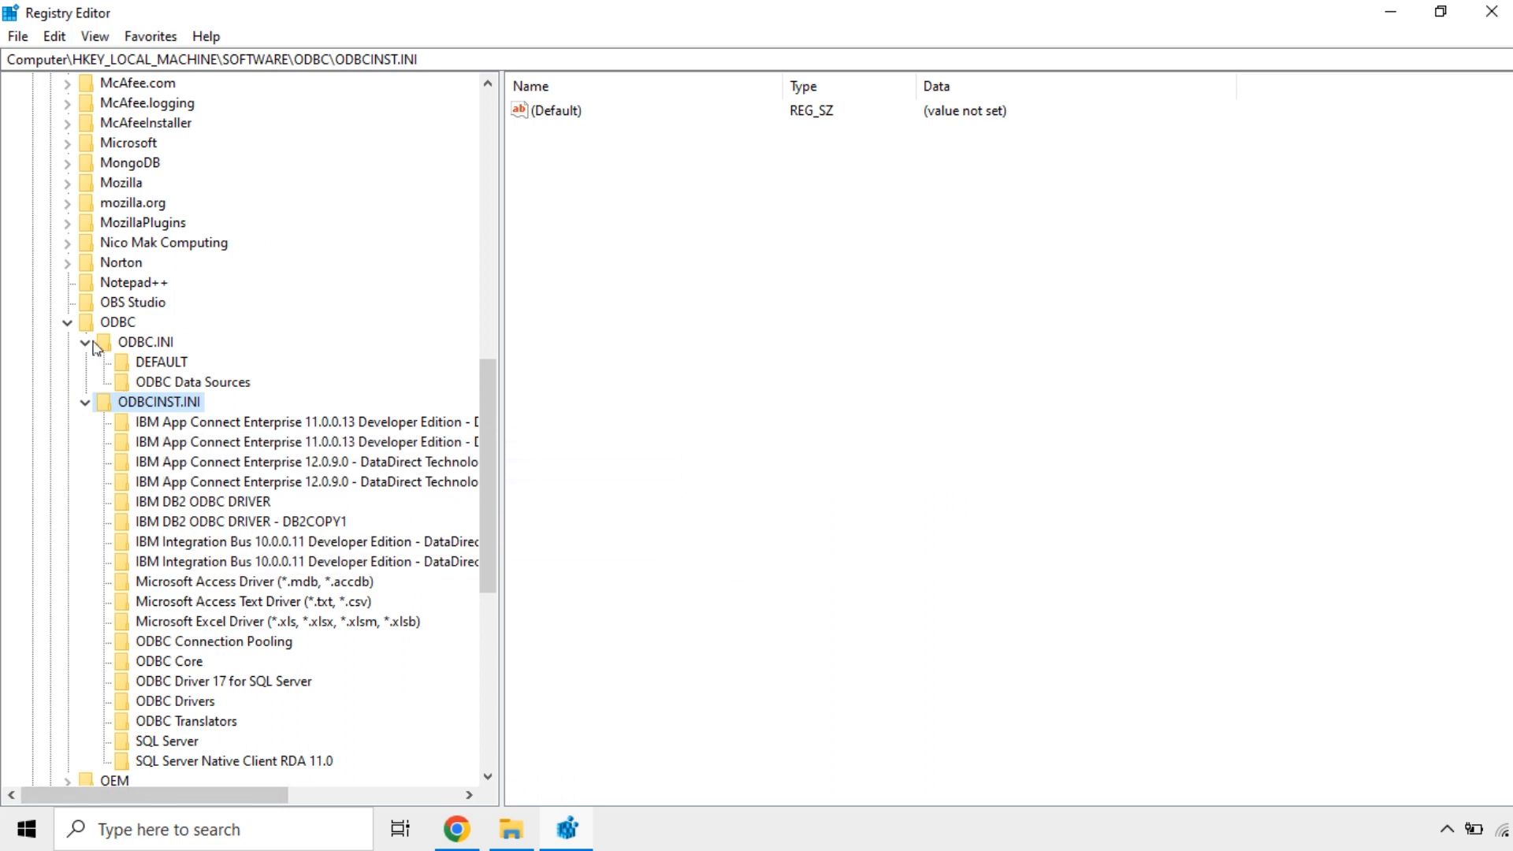
{"action": "left_click", "coordinate": [67, 323]}
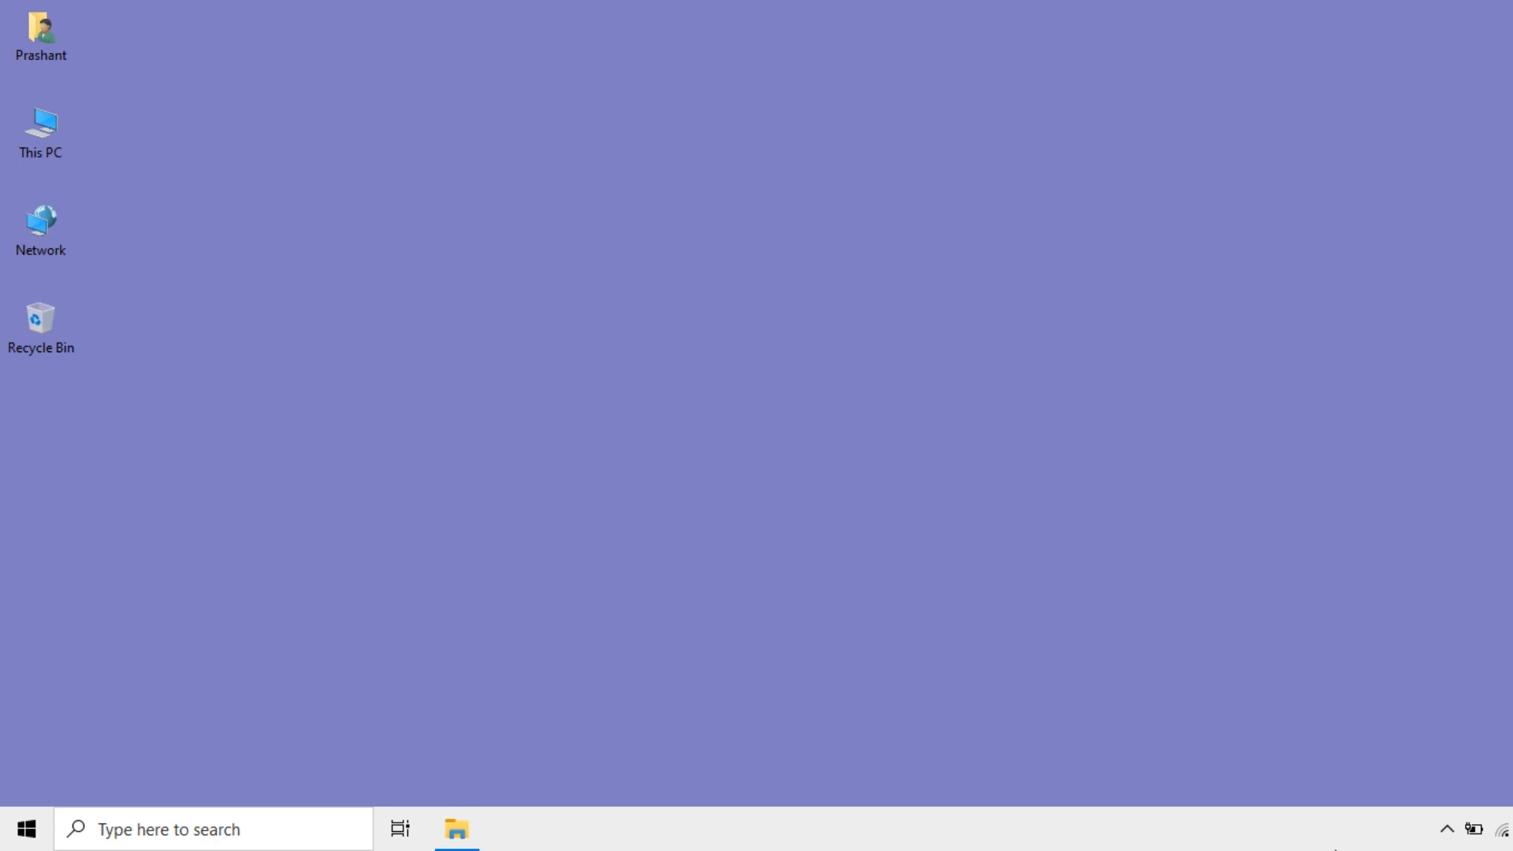
Launch Data Studio 4.1.3 Client as administrator and accept the proposed workspace directory.
{"action": "left_click", "coordinate": [244, 834]}
{"action": "type", "text": "data"}
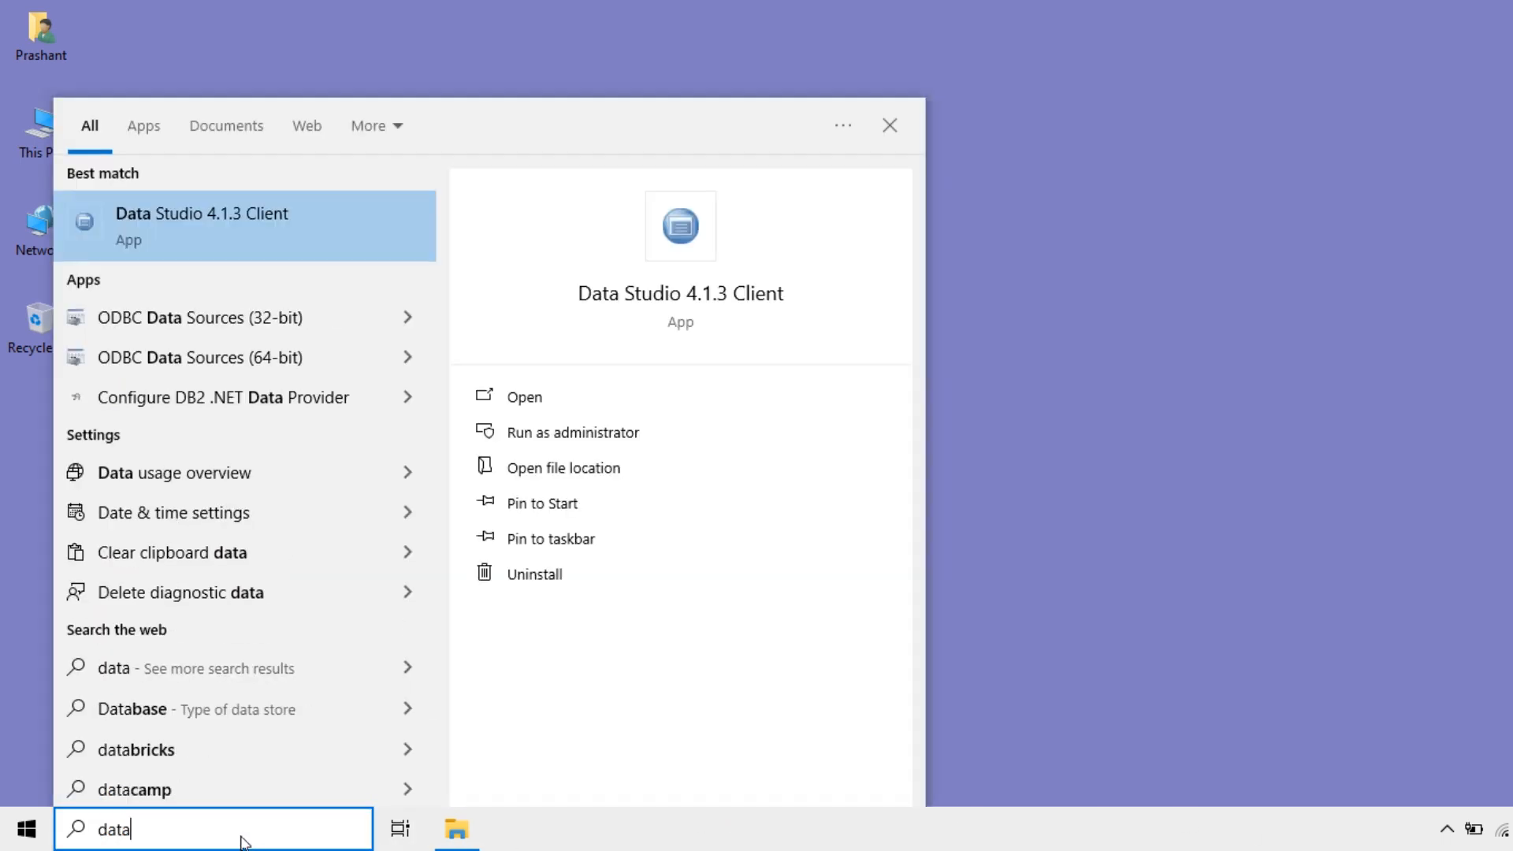
{"action": "right_click", "coordinate": [270, 228]}
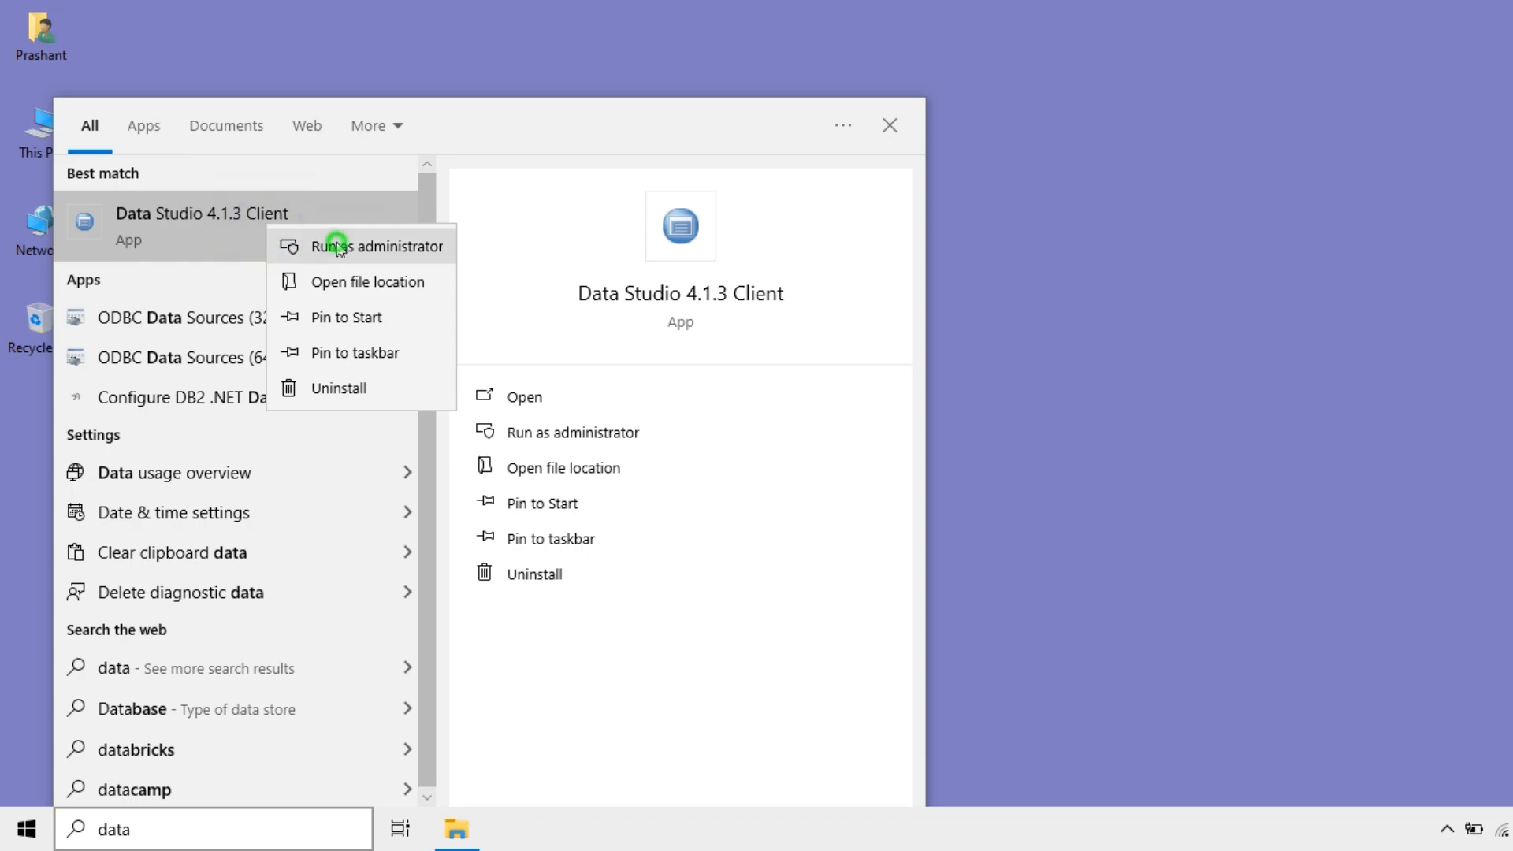
{"action": "left_click", "coordinate": [292, 243]}
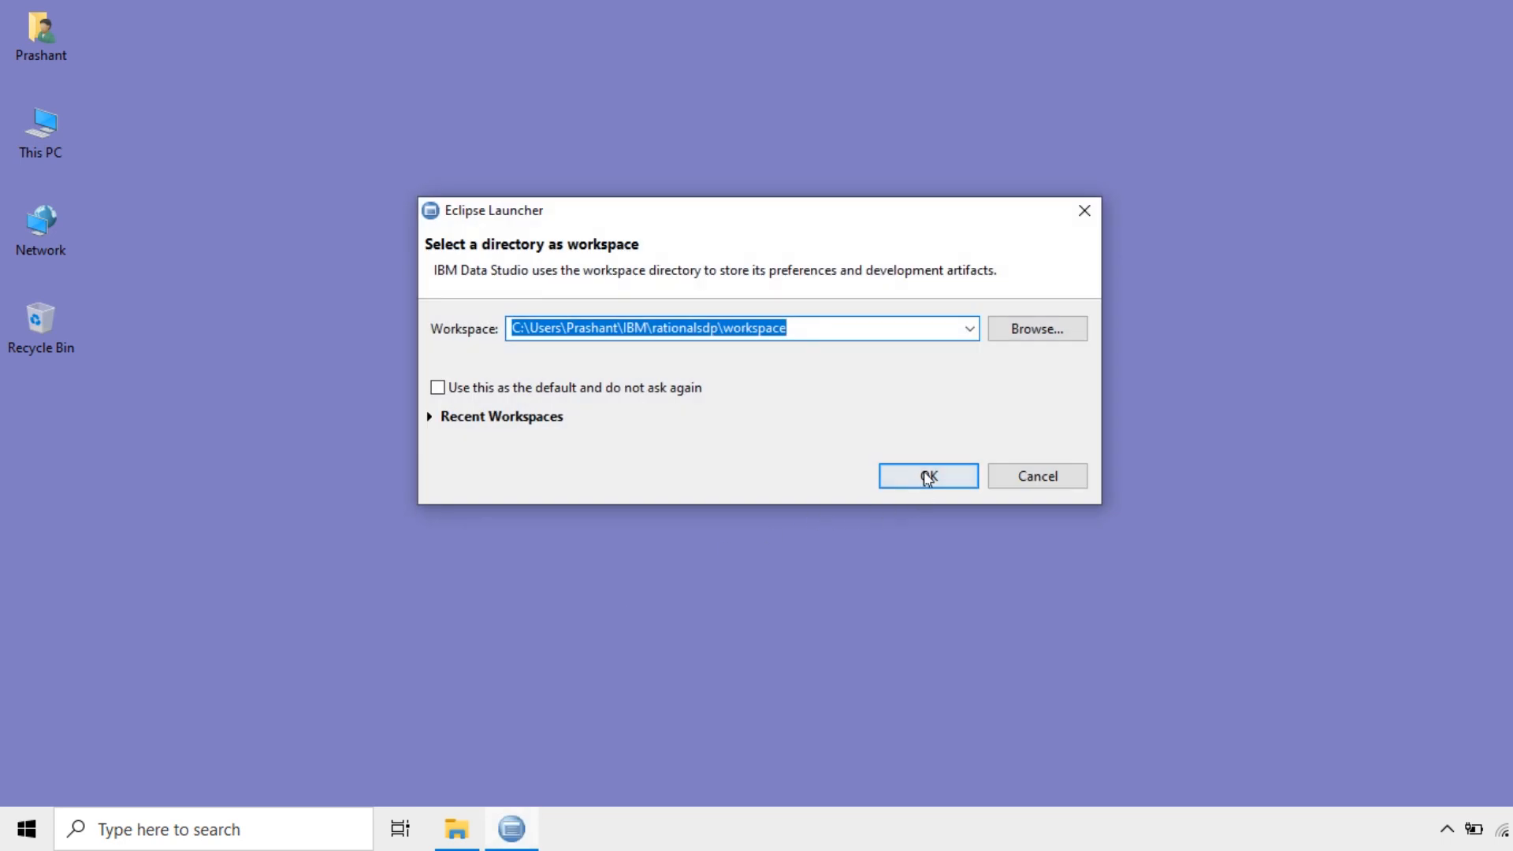
{"action": "left_click", "coordinate": [928, 477]}
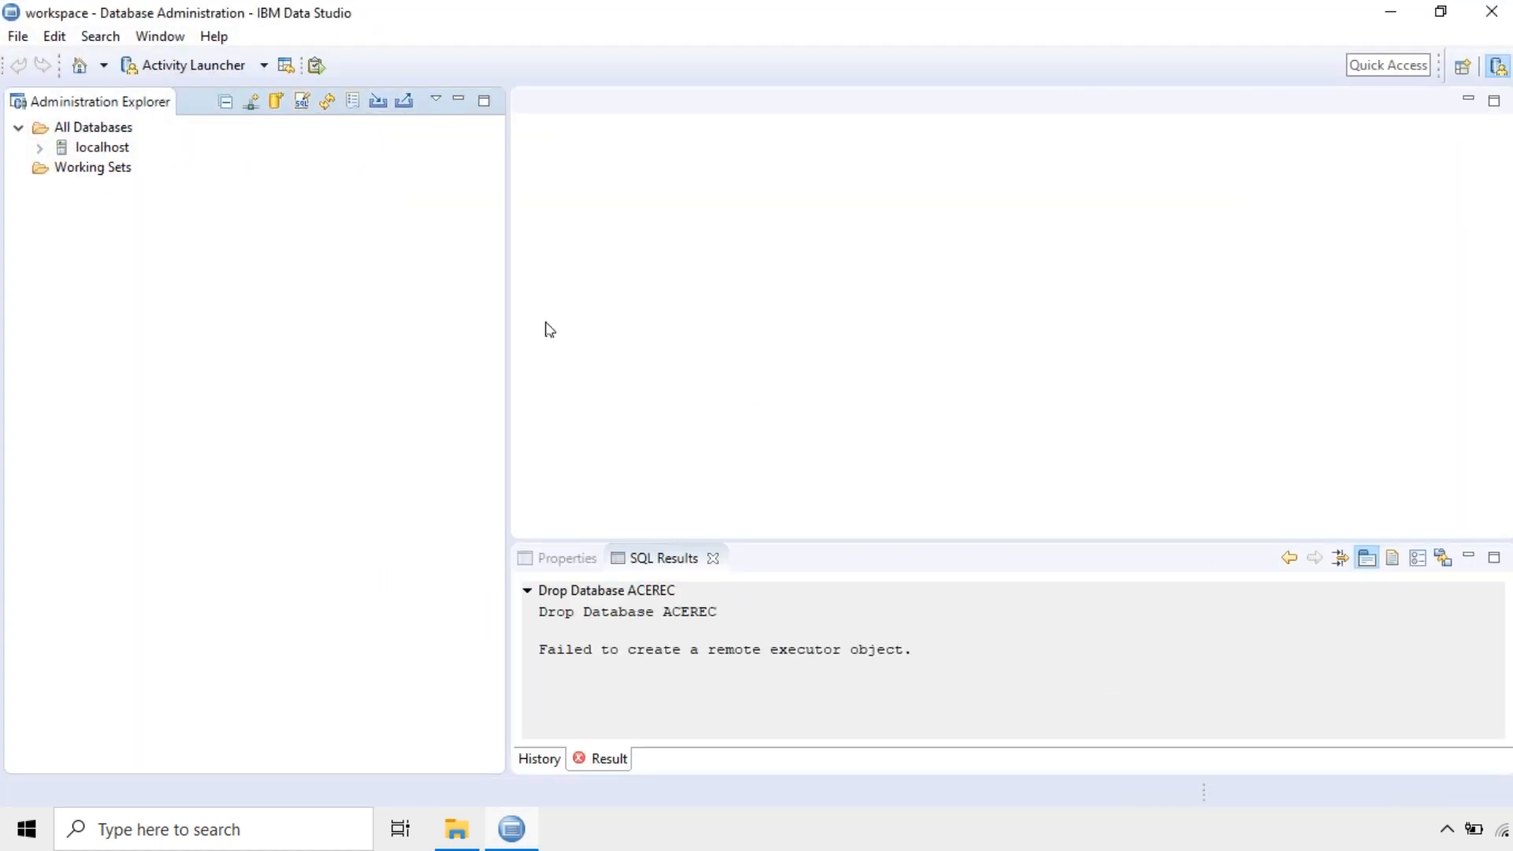
Expand the localhost DB2 instance, then start a new database with host localhost, user name db2admin and the account password.
{"action": "left_click", "coordinate": [40, 148]}
{"action": "left_click", "coordinate": [61, 168]}
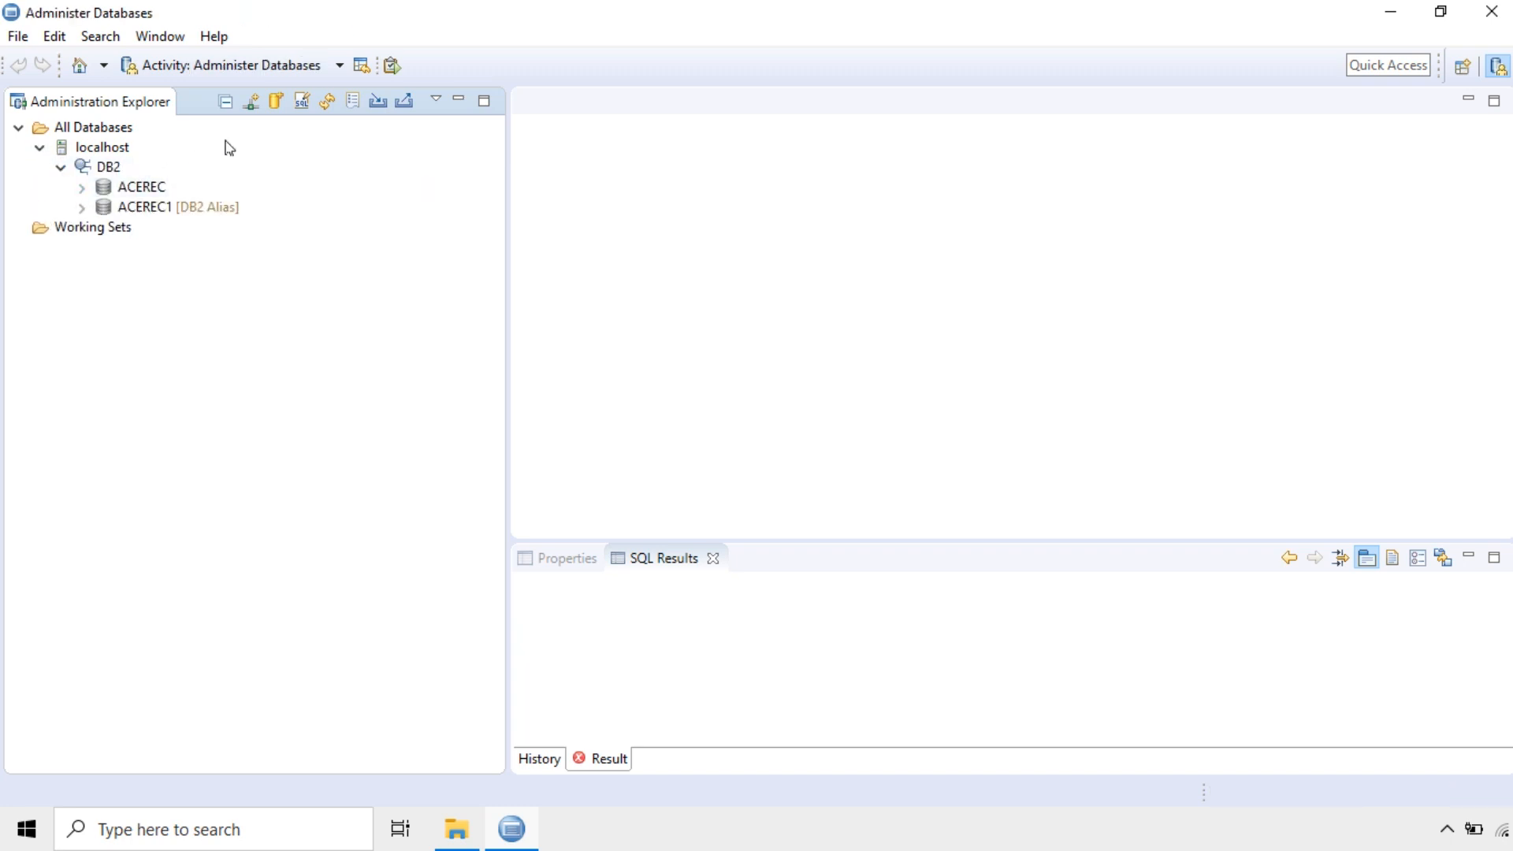
{"action": "left_click", "coordinate": [277, 105]}
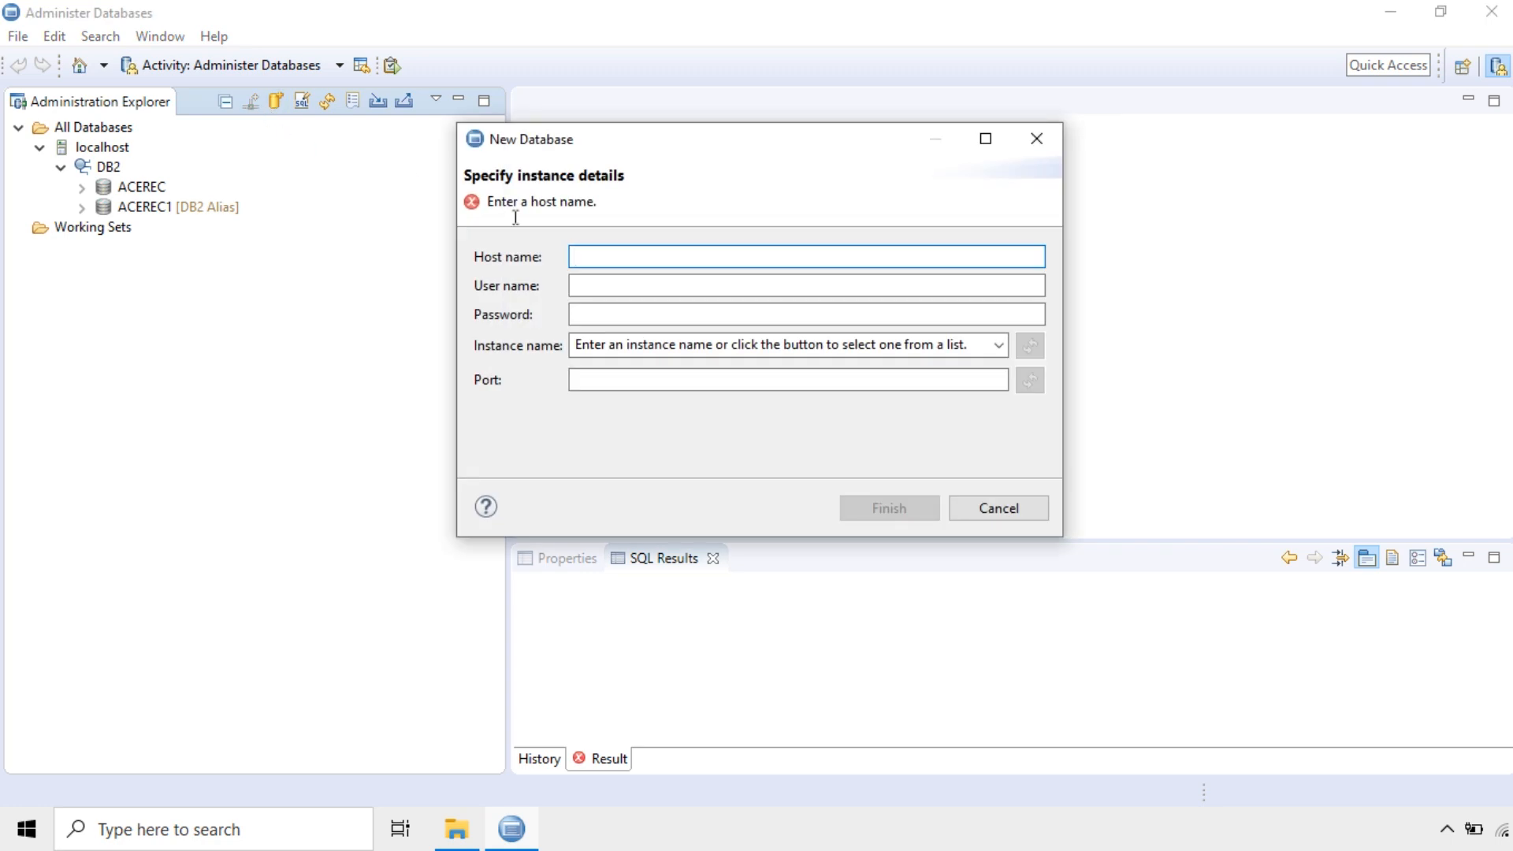
{"action": "type", "text": "localhost"}
{"action": "left_click", "coordinate": [652, 291]}
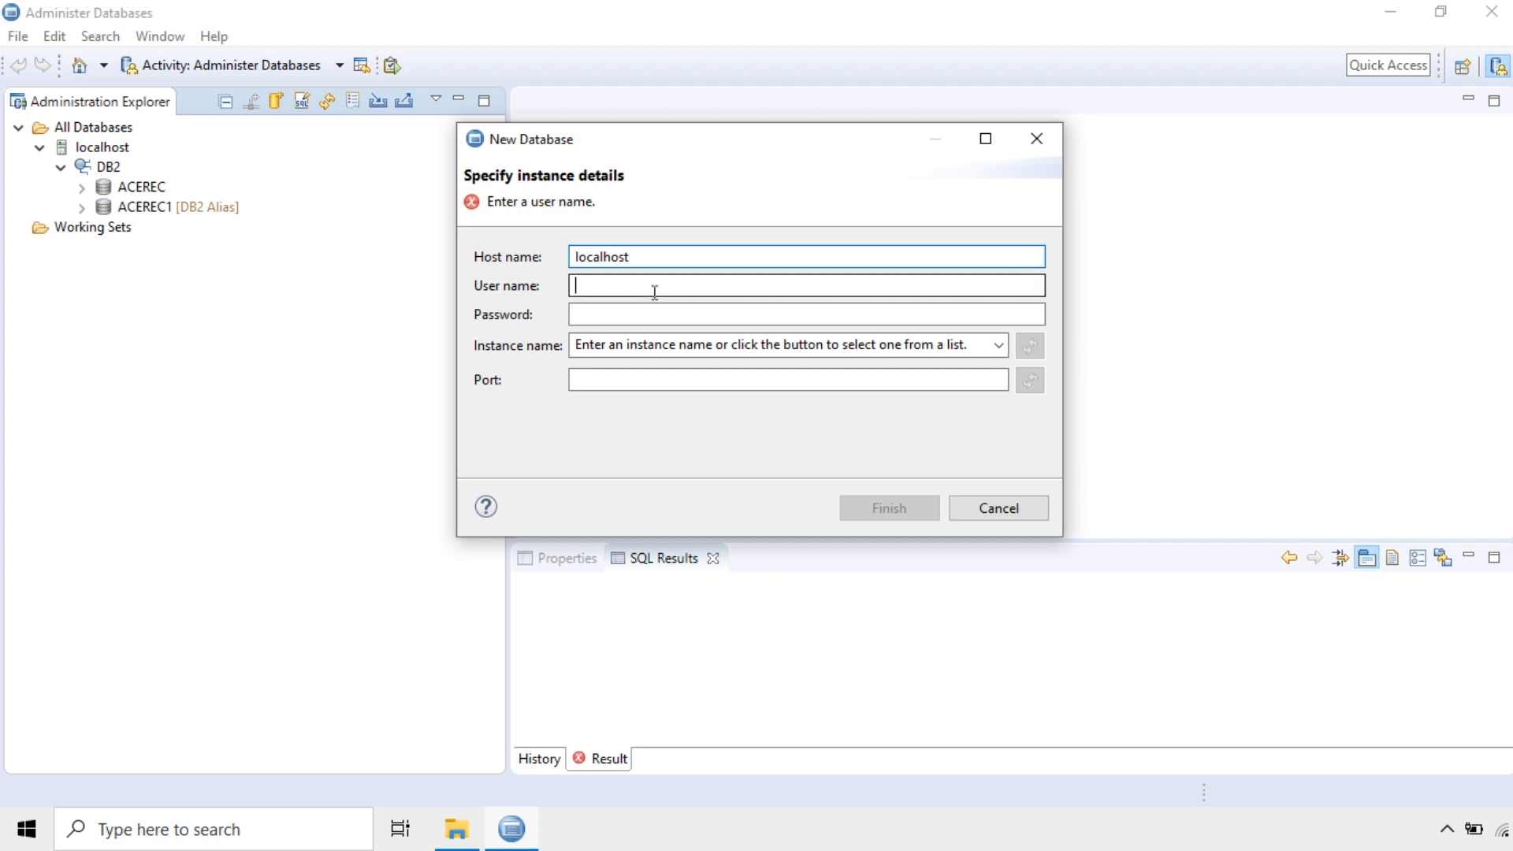
{"action": "type", "text": "db2"}
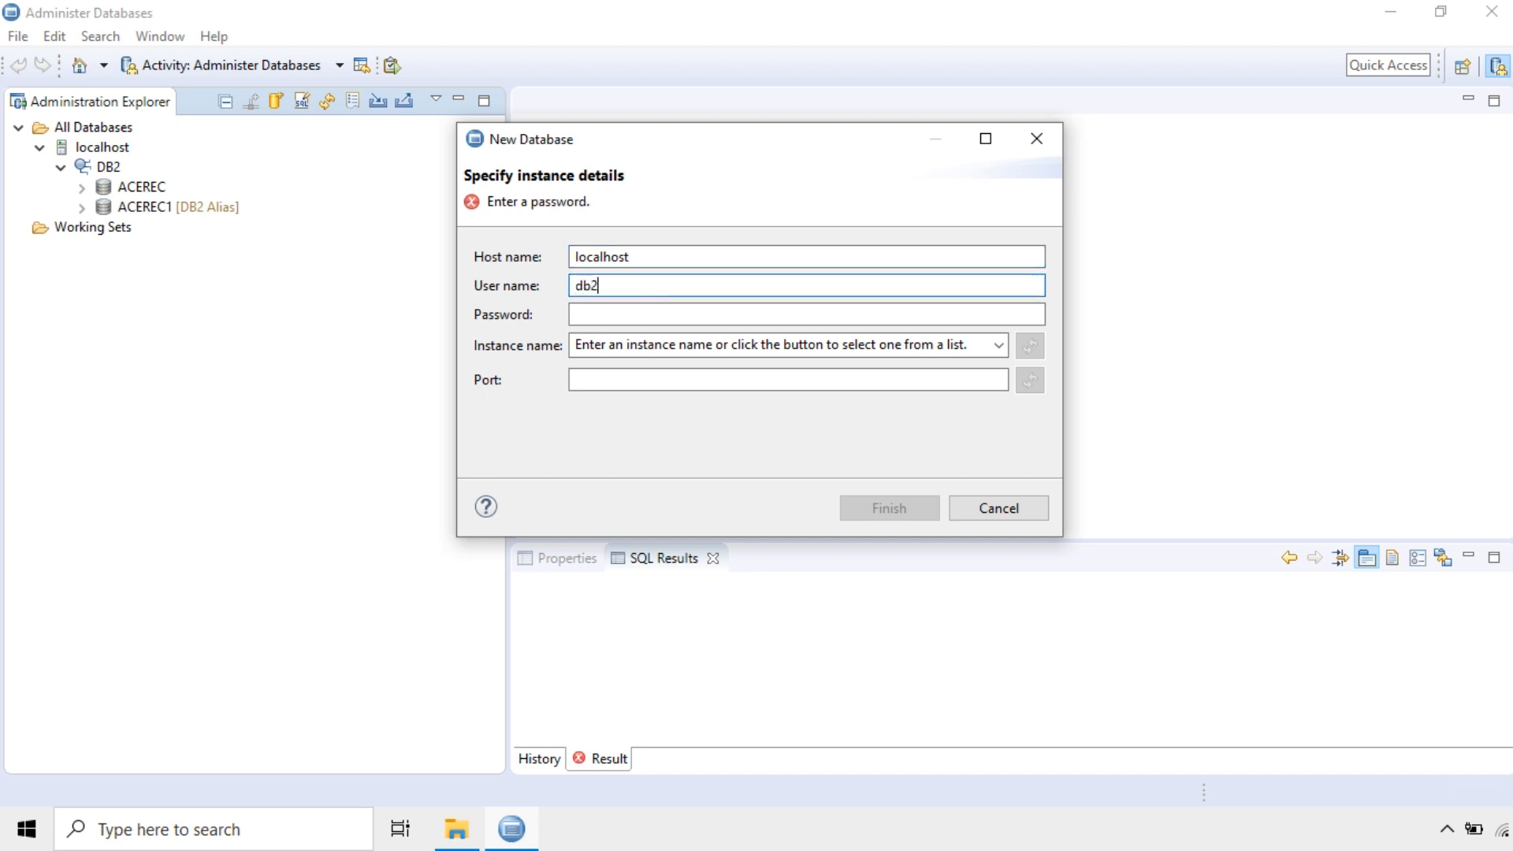
{"action": "type", "text": "admin"}
{"action": "key", "text": "Tab"}
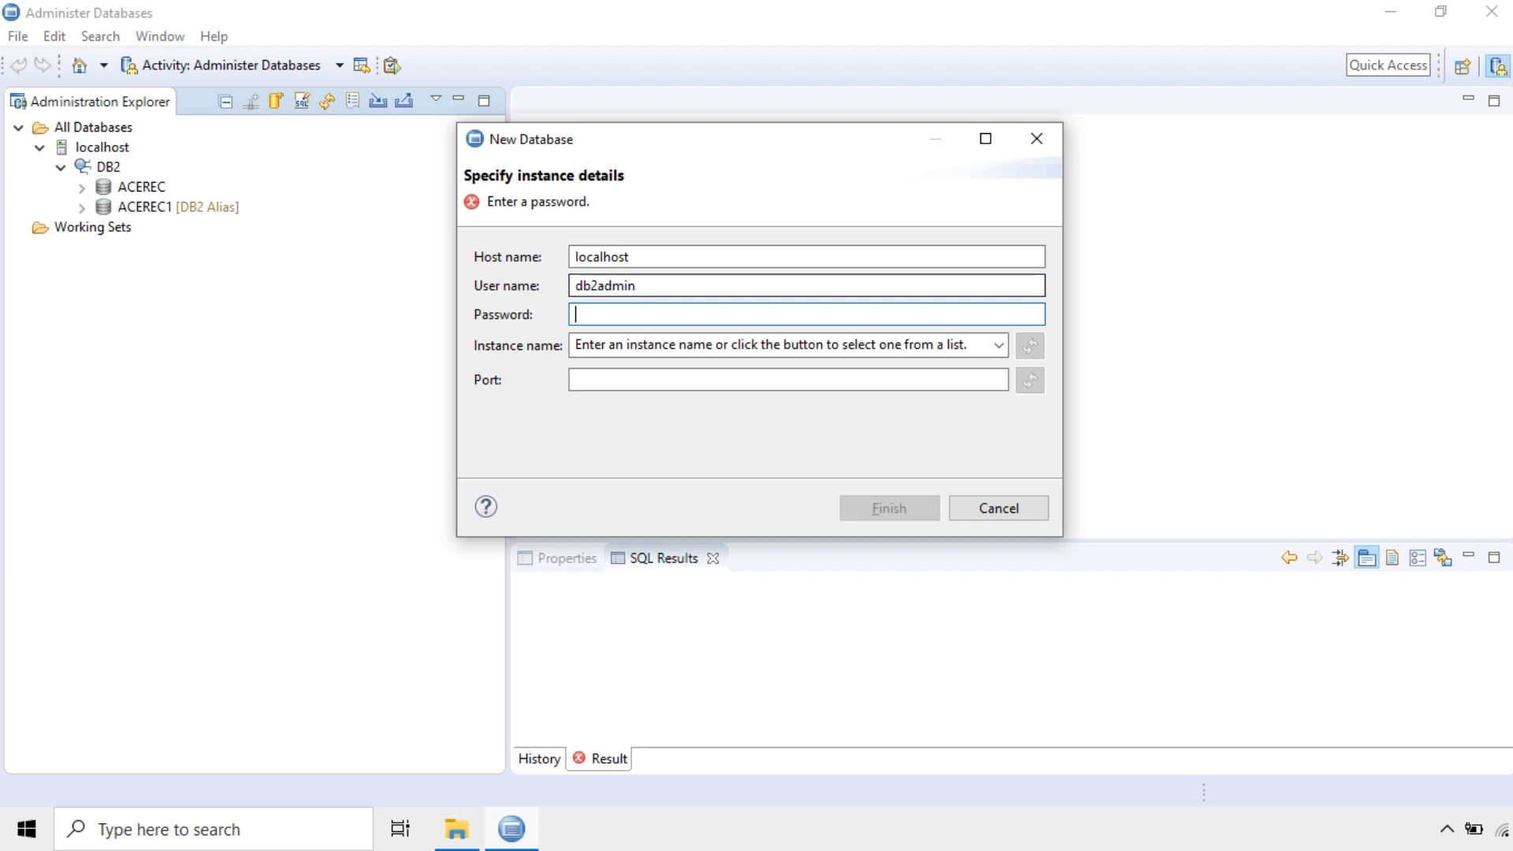
{"action": "type", "text": "*"}
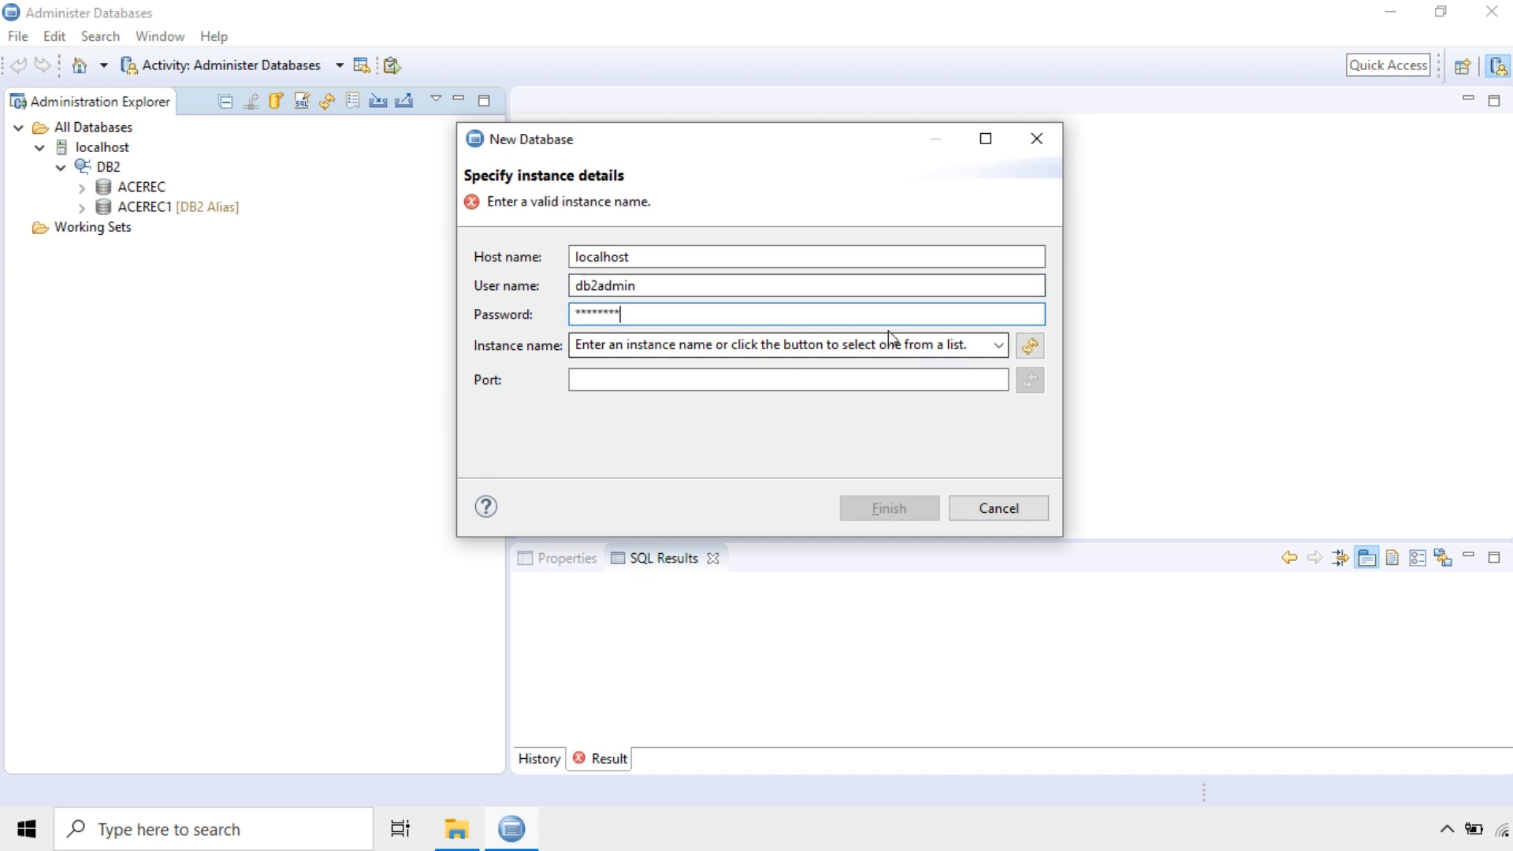
Retrieve the instance name DB2, set the port to 50000, and finish the instance details.
{"action": "left_click", "coordinate": [1030, 345]}
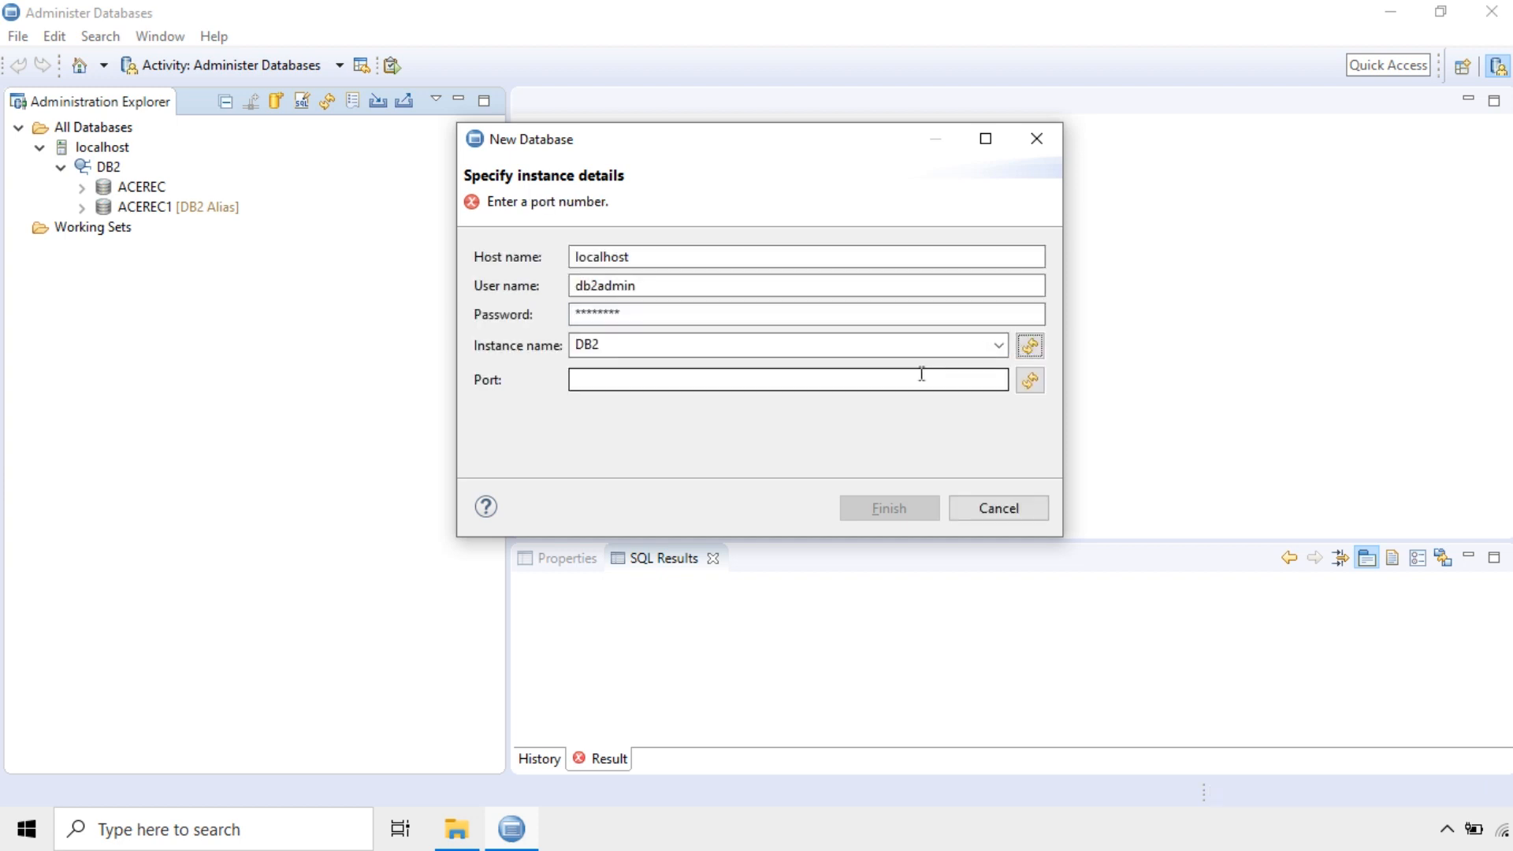
{"action": "double_click", "coordinate": [592, 347]}
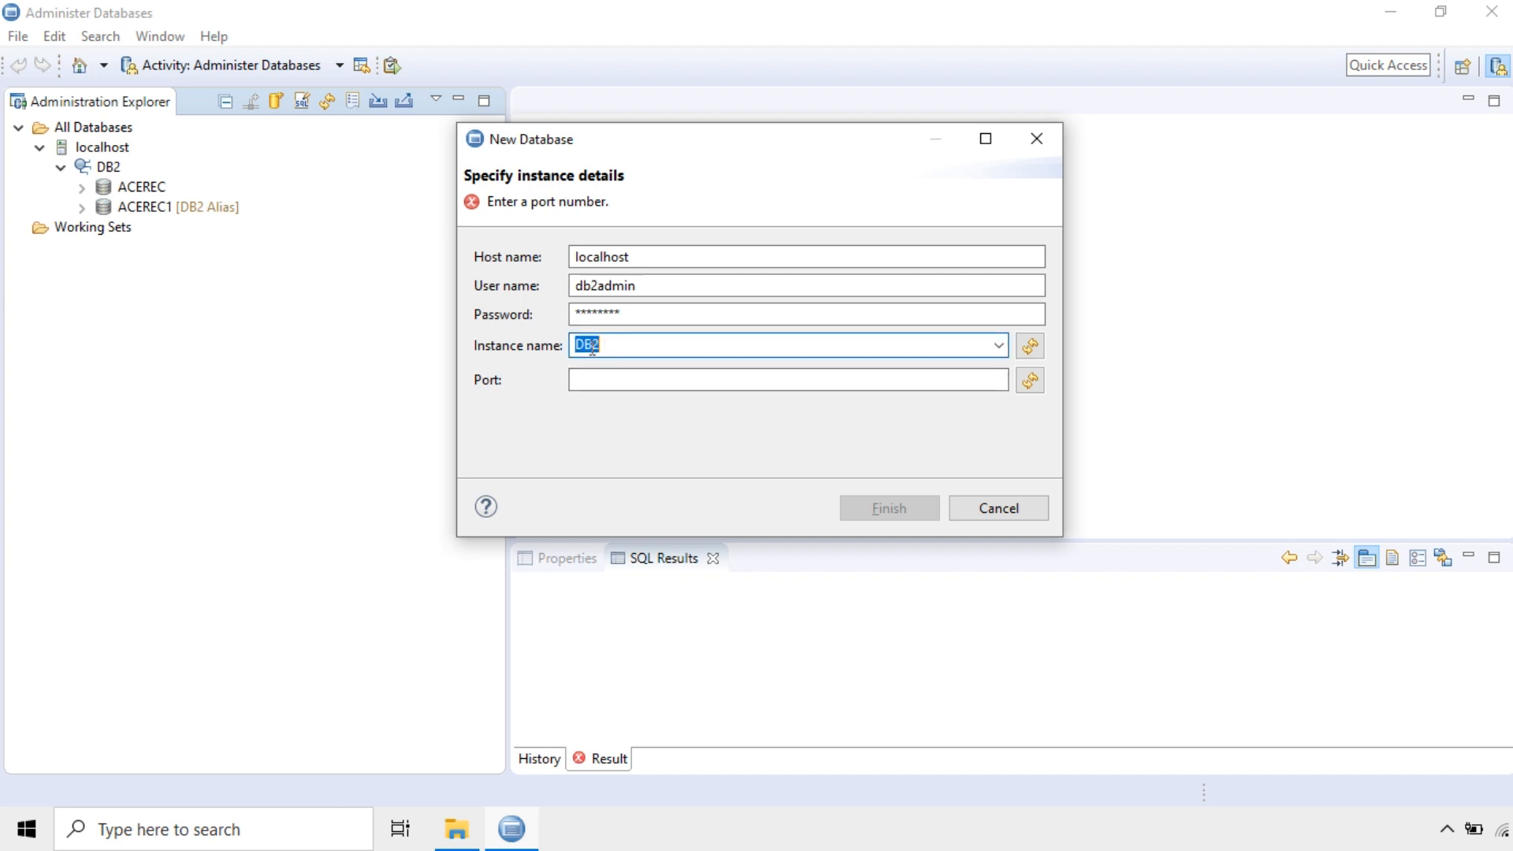
{"action": "left_click", "coordinate": [612, 385]}
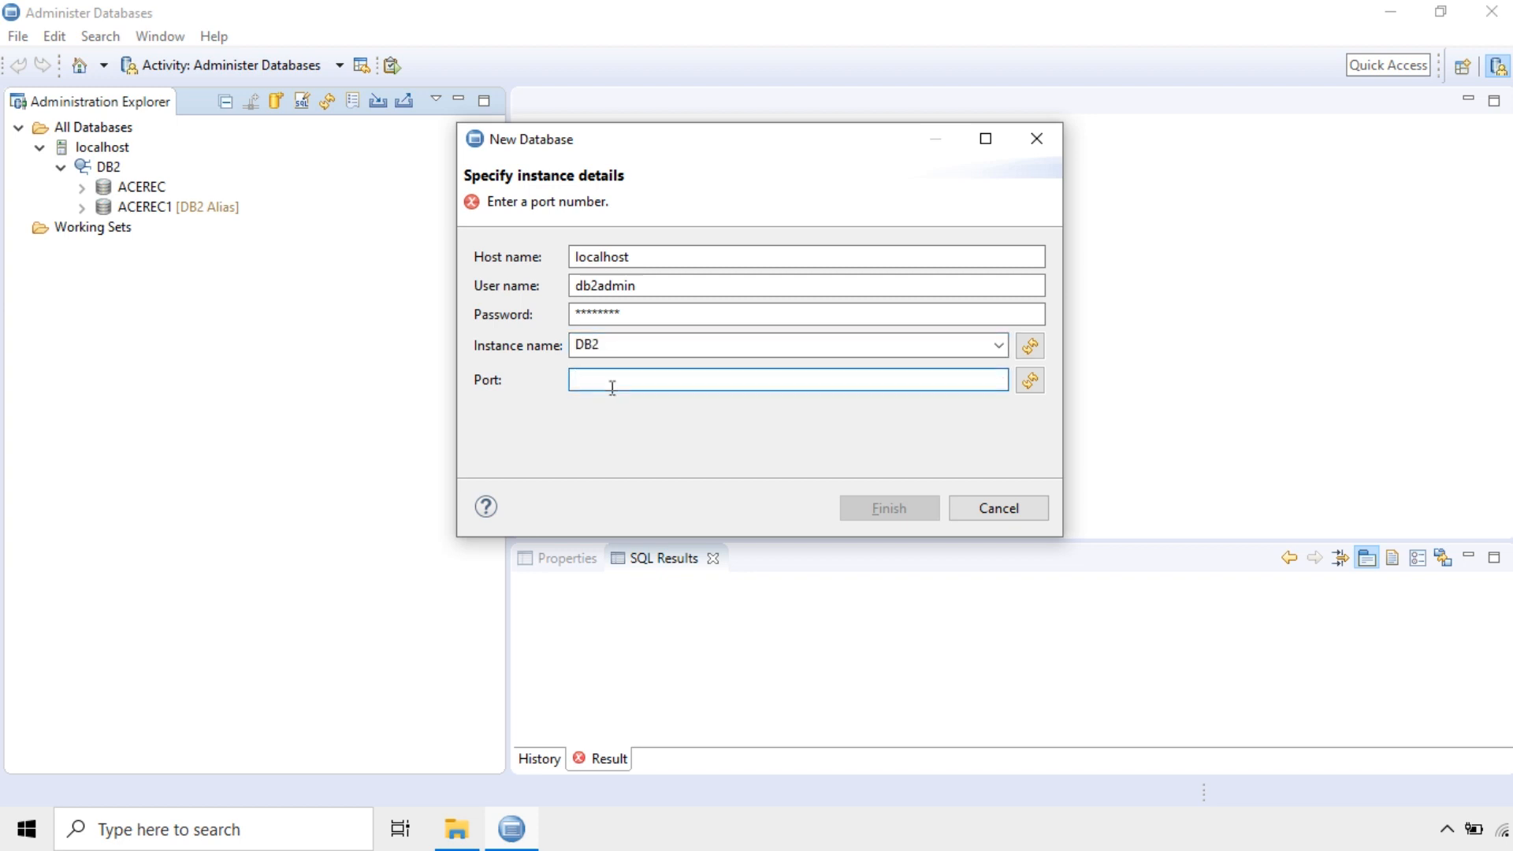
{"action": "type", "text": "50000"}
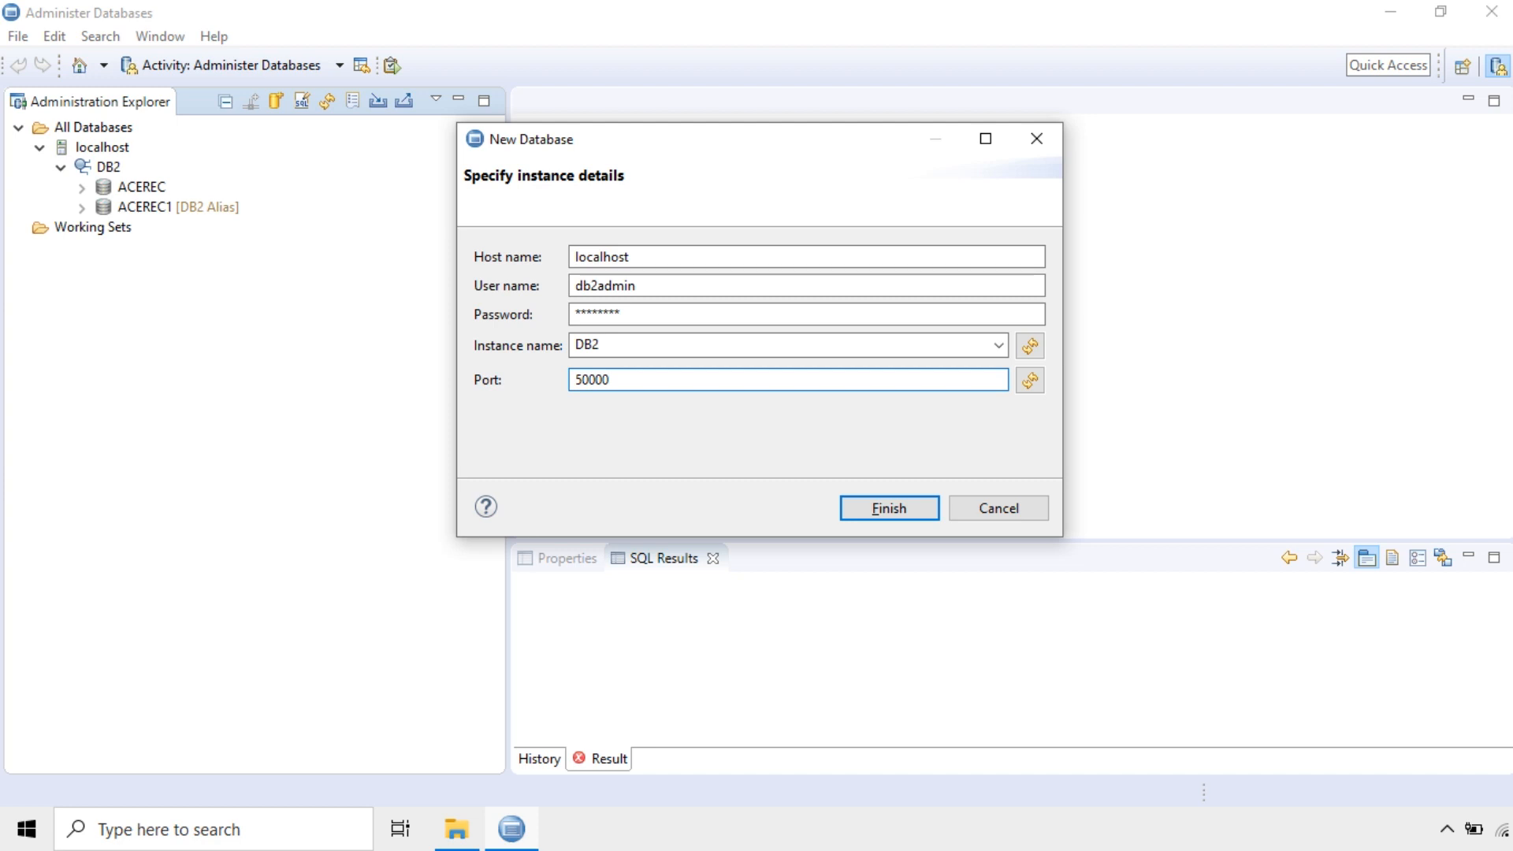
{"action": "left_click", "coordinate": [889, 508]}
Name the new database DB2DB and choose the Windows (C:) drive as its location.
{"action": "left_click_drag", "start_coordinate": [1156, 541], "coordinate": [1155, 648]}
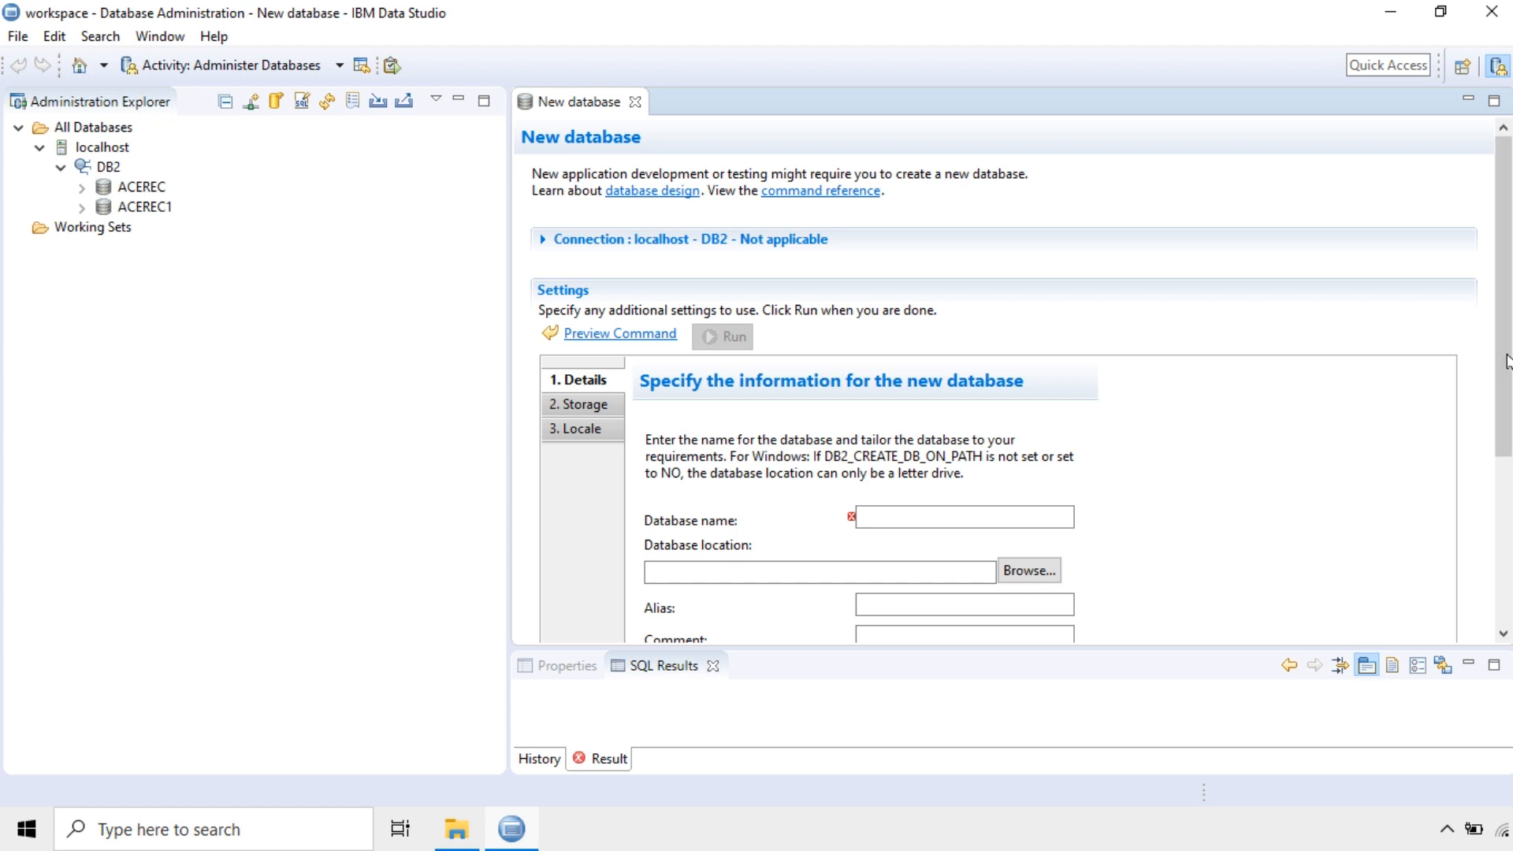
{"action": "scroll", "coordinate": [1507, 361], "scroll_direction": "down", "scroll_amount": 3}
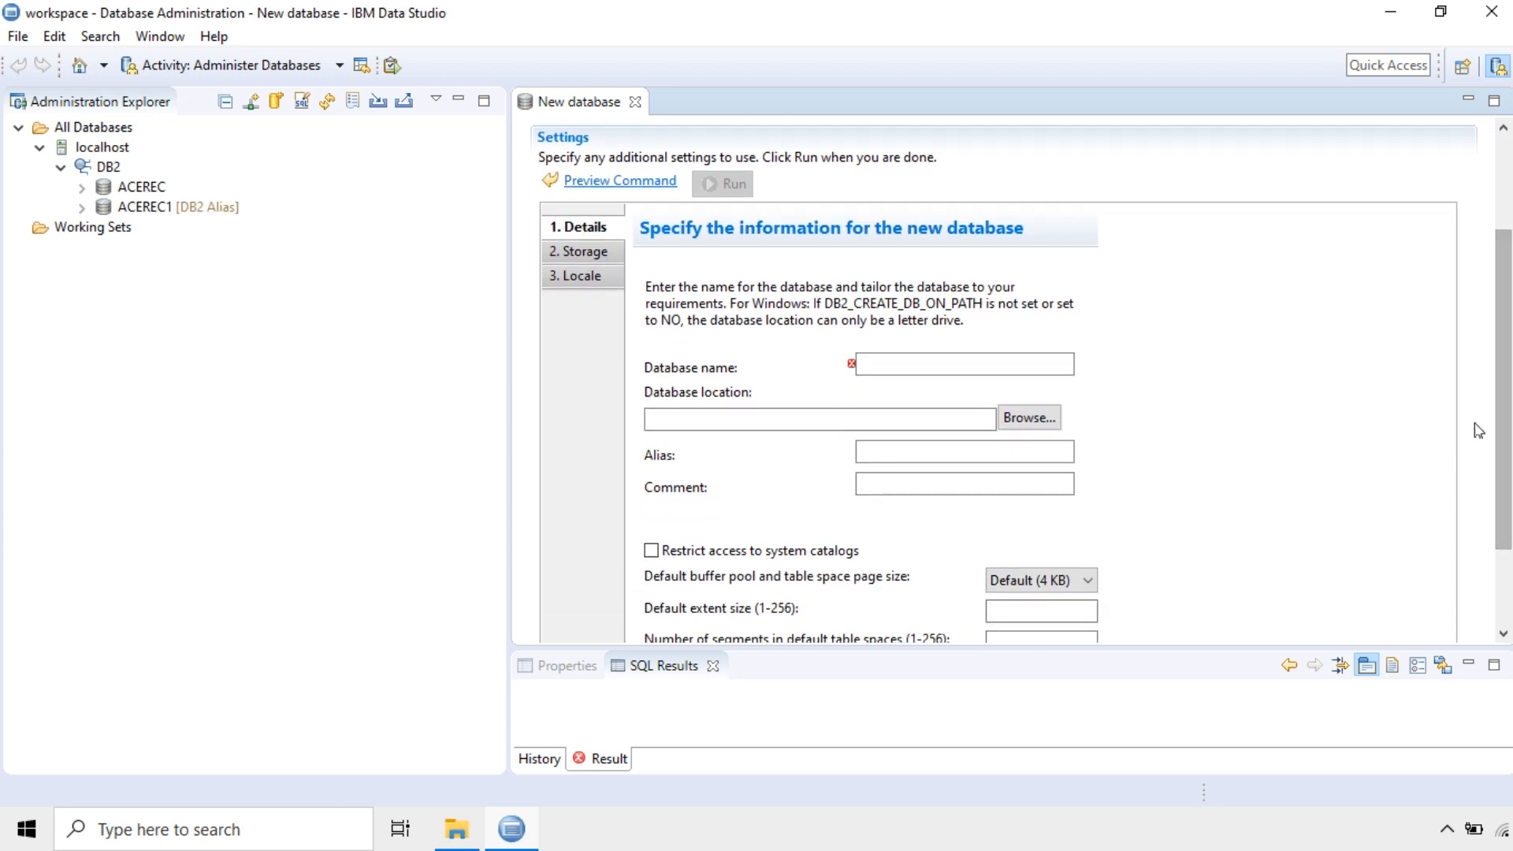
{"action": "scroll", "coordinate": [1506, 386], "scroll_direction": "down", "scroll_amount": 1}
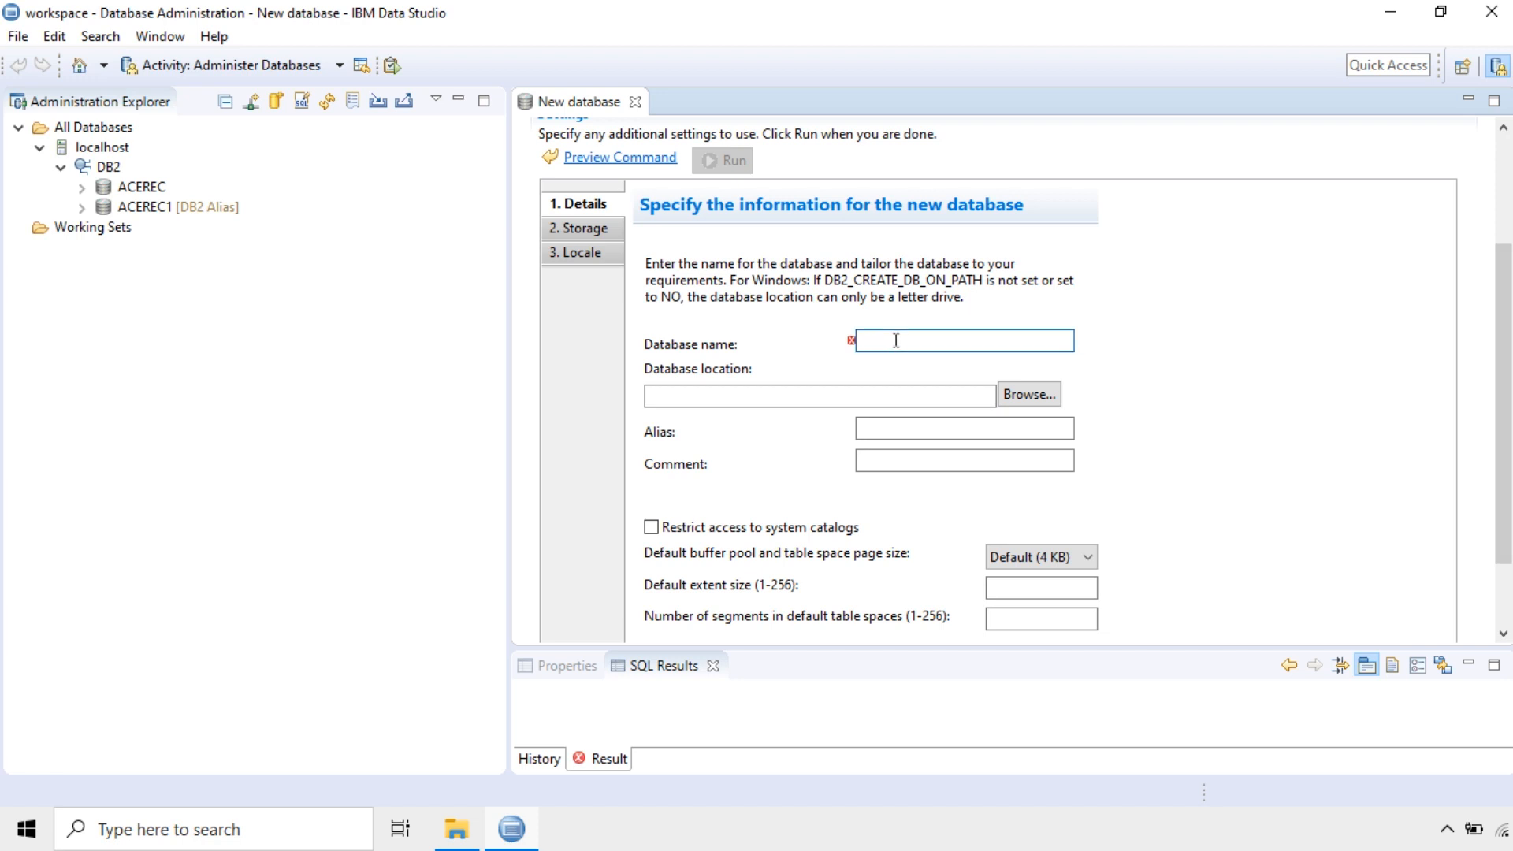
{"action": "type", "text": "DB2DB"}
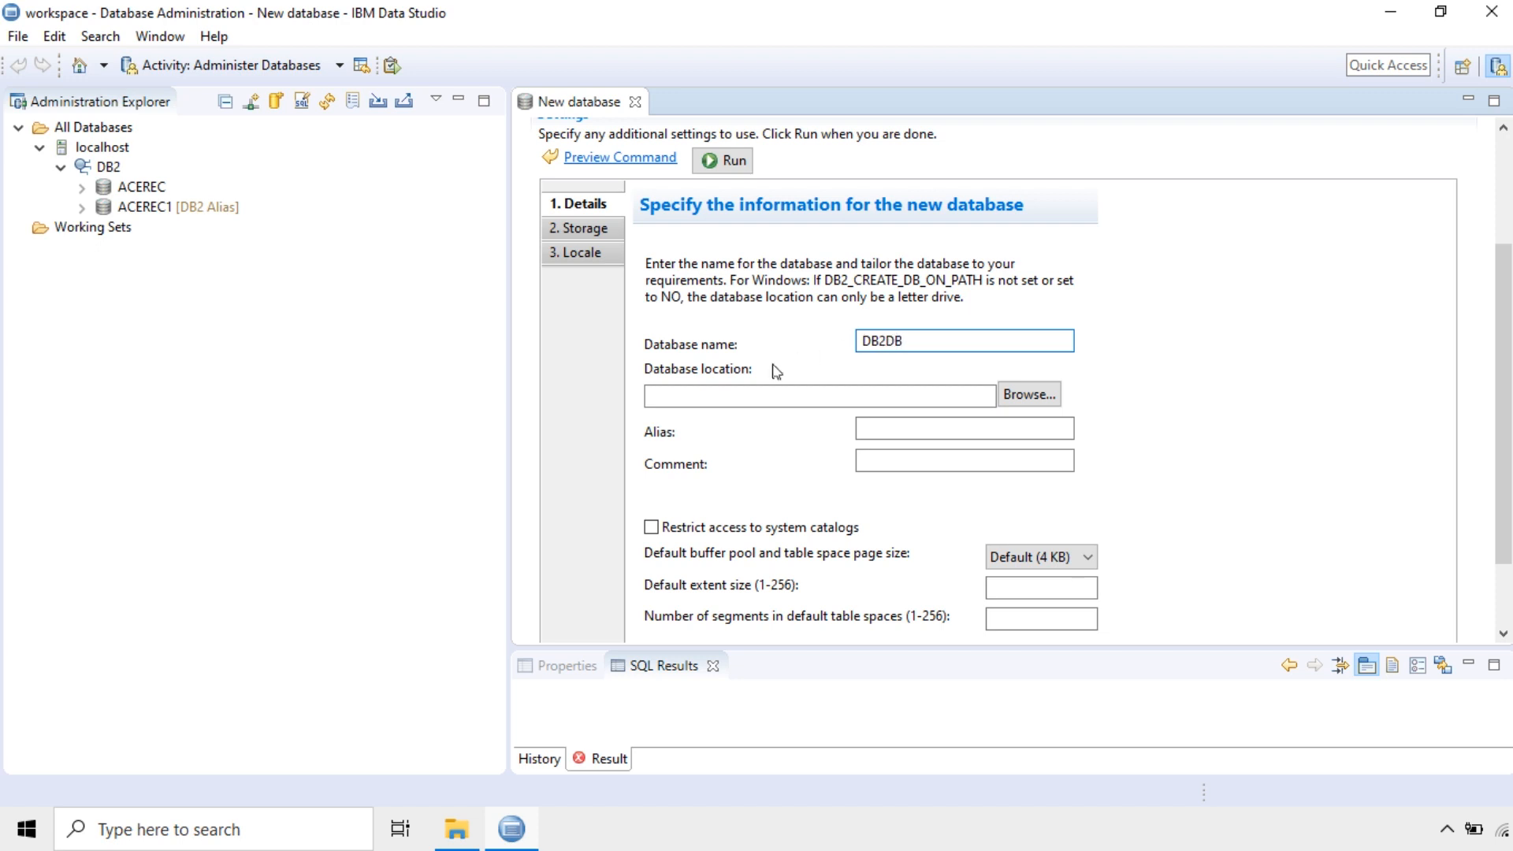
{"action": "left_click", "coordinate": [1029, 394]}
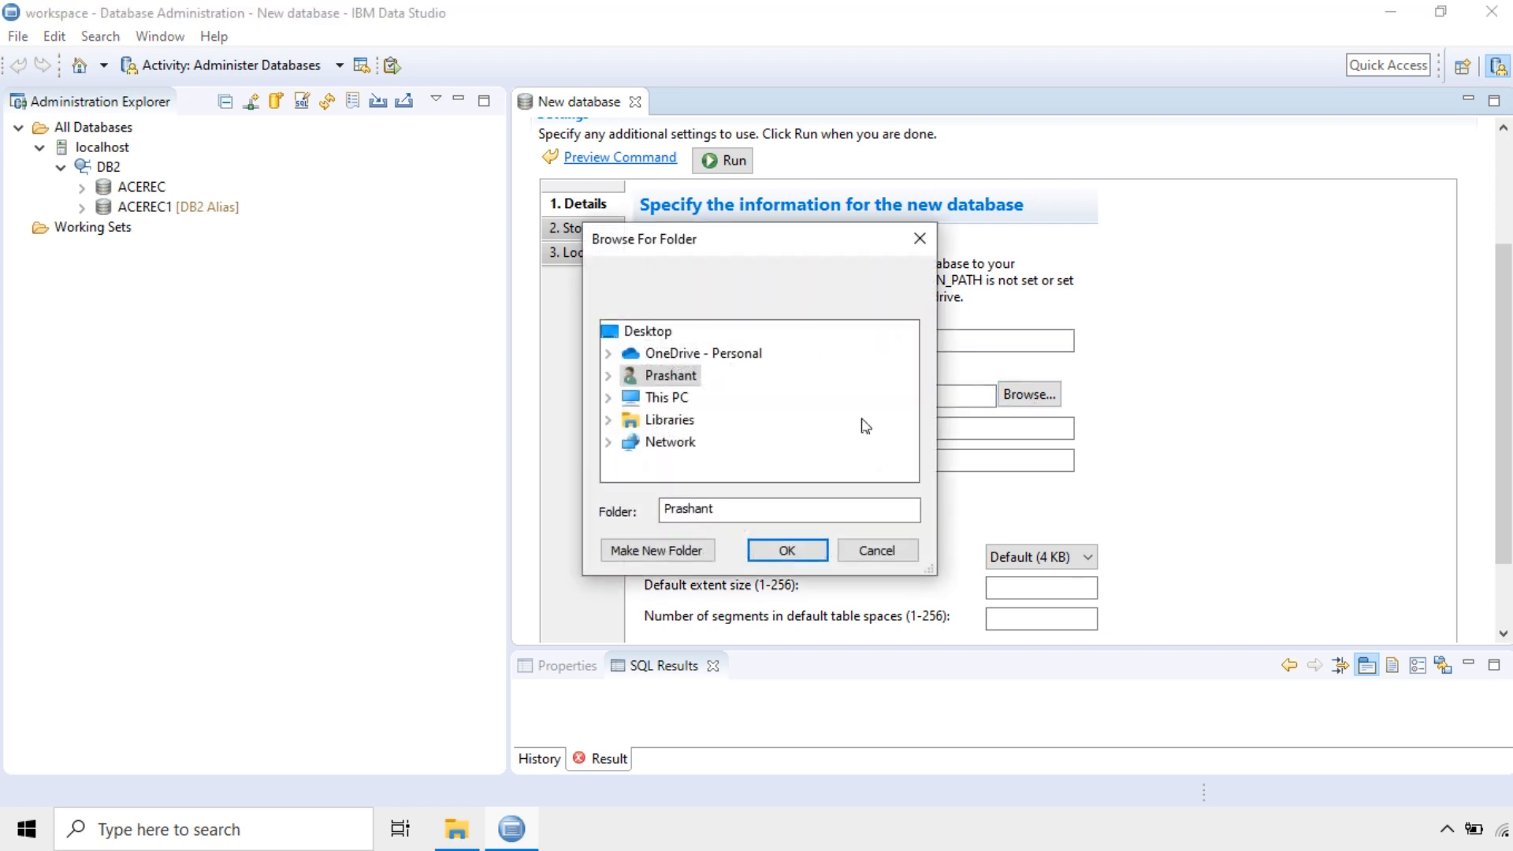
{"action": "left_click", "coordinate": [608, 397]}
{"action": "scroll", "coordinate": [662, 426], "scroll_direction": "down", "scroll_amount": 2}
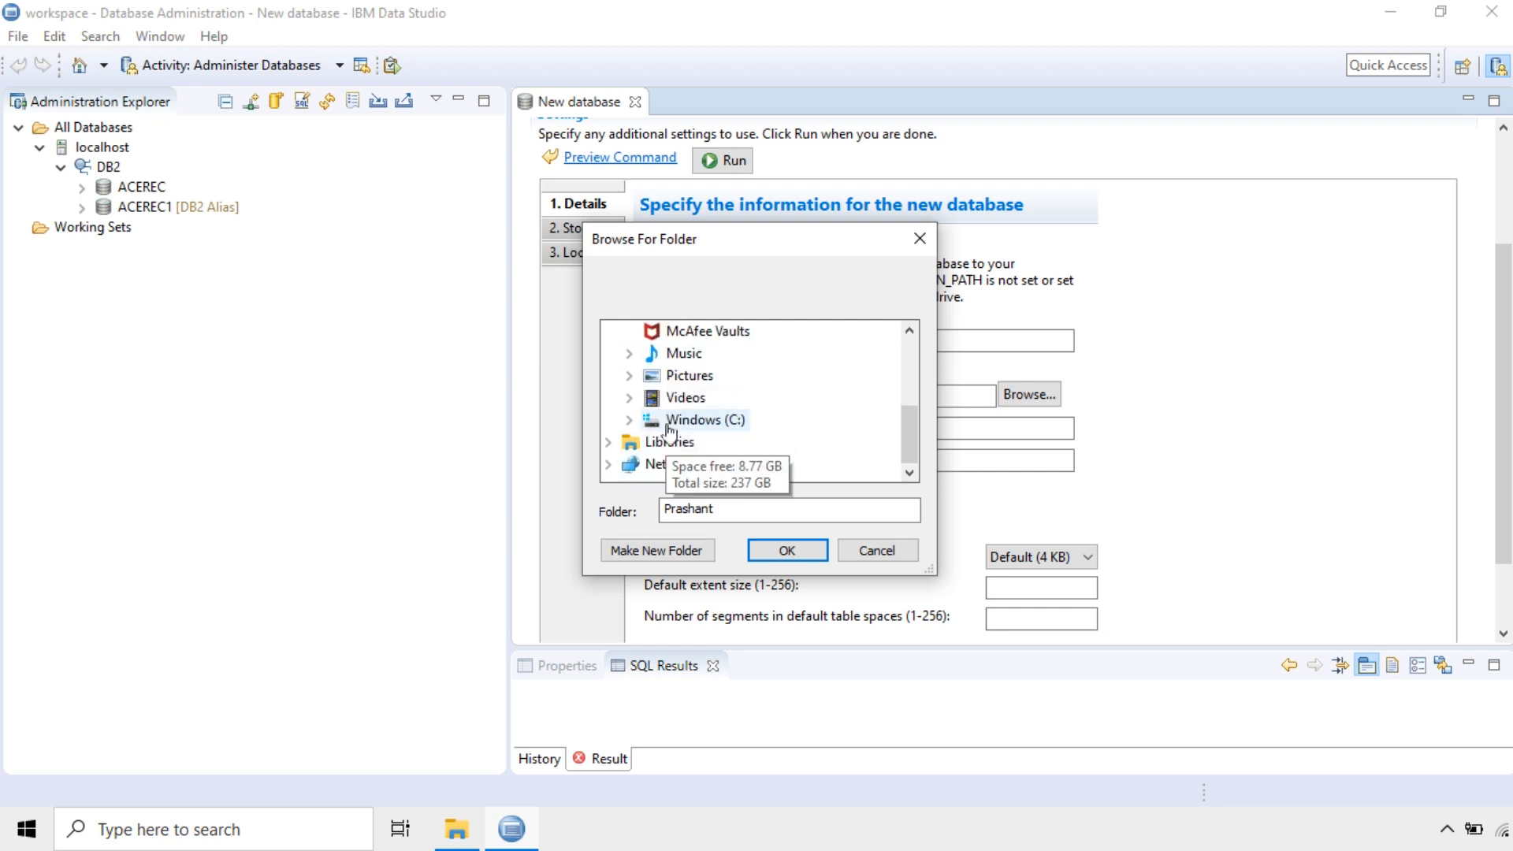
{"action": "double_click", "coordinate": [693, 419]}
{"action": "left_click", "coordinate": [786, 550]}
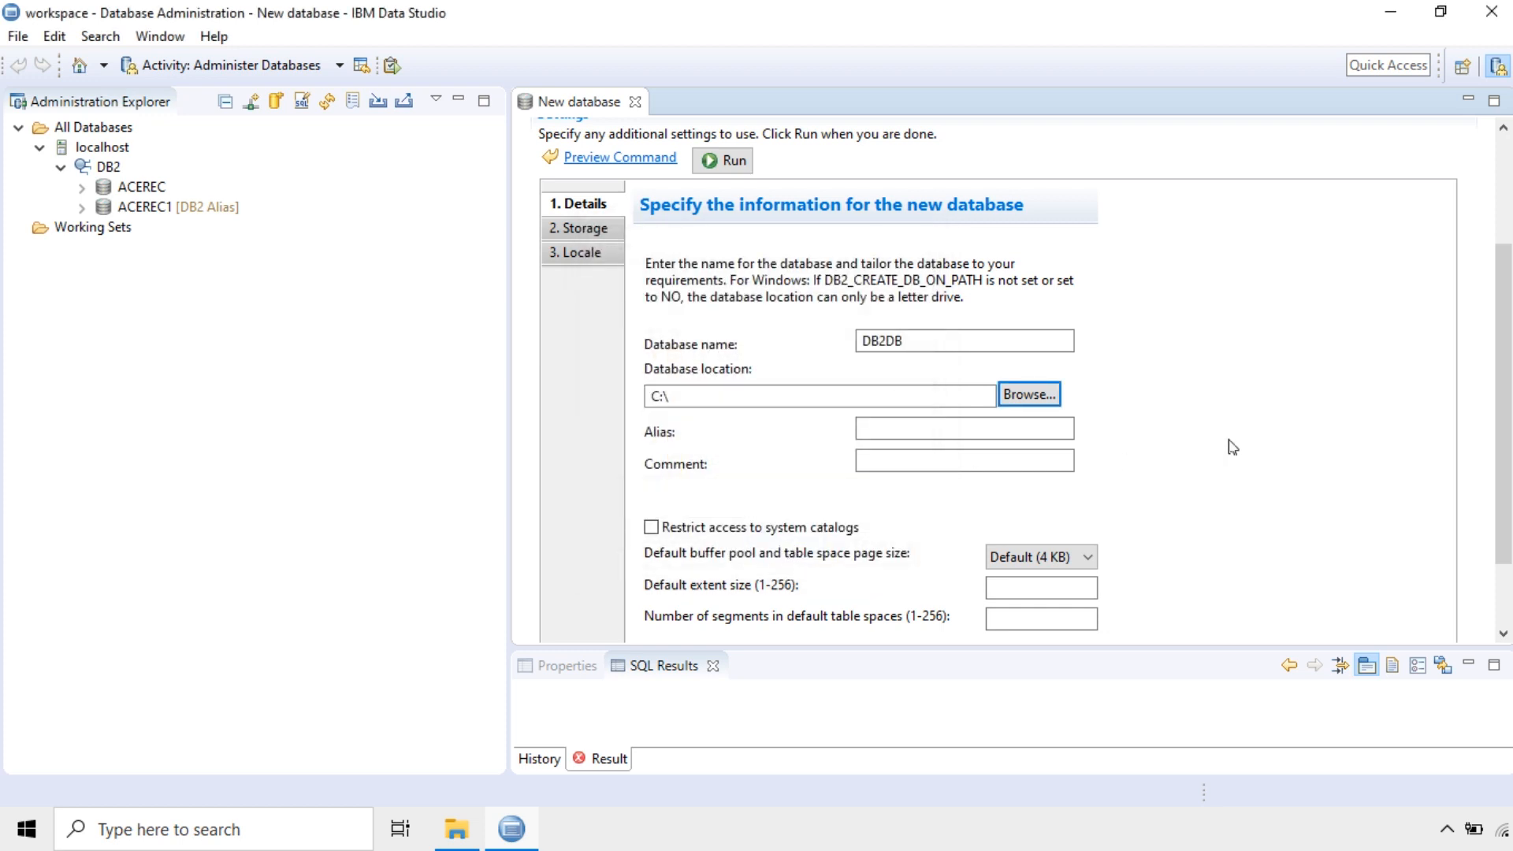
Copy the database name DB2DB into the alias of the new database.
{"action": "left_click", "coordinate": [919, 432]}
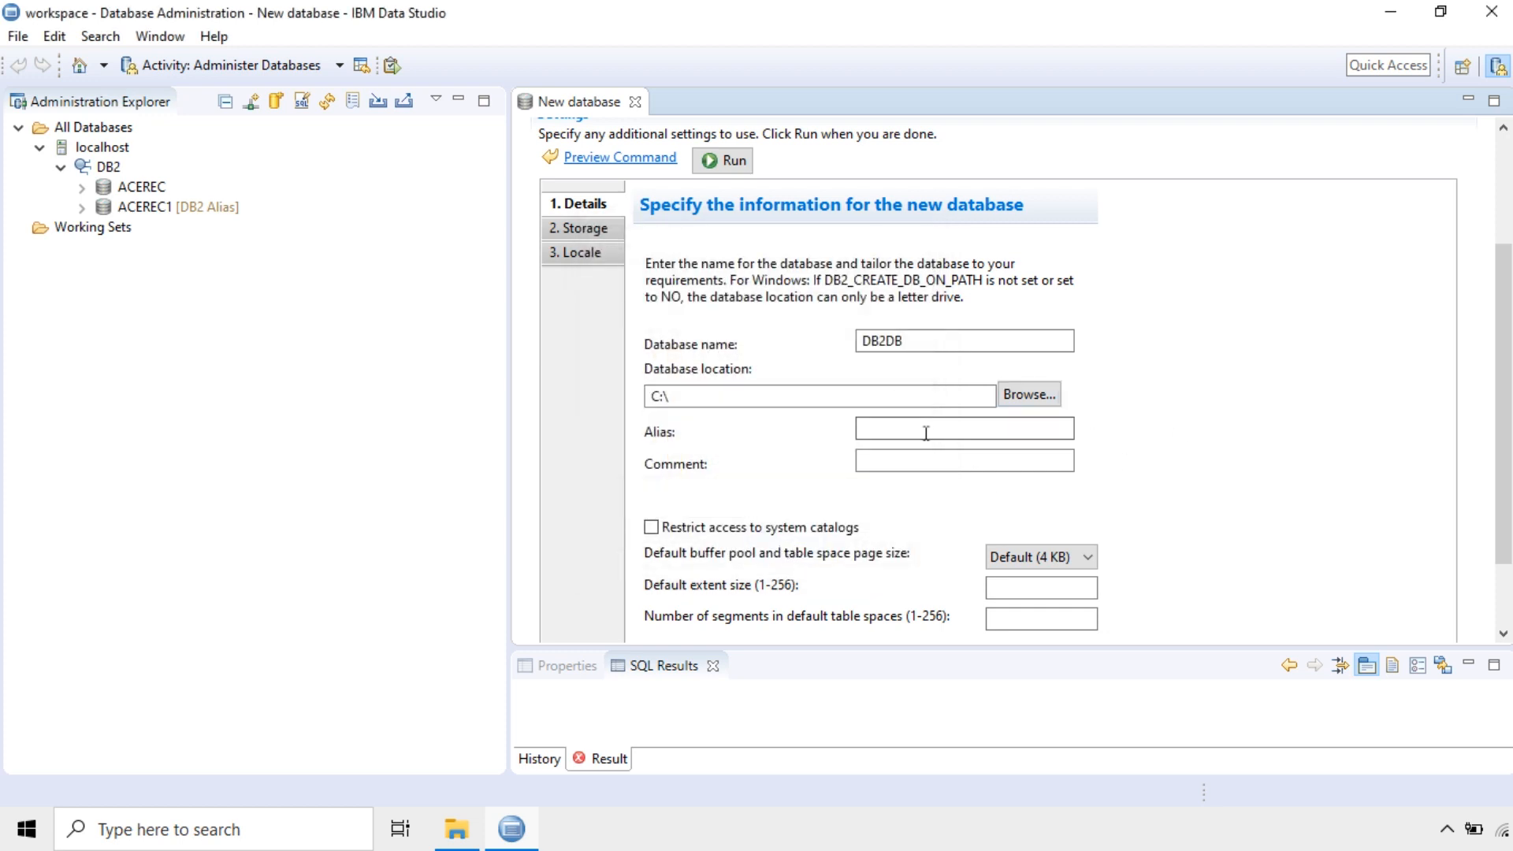
{"action": "left_click", "coordinate": [888, 344]}
{"action": "double_click", "coordinate": [889, 344]}
{"action": "key", "text": "ctrl+c"}
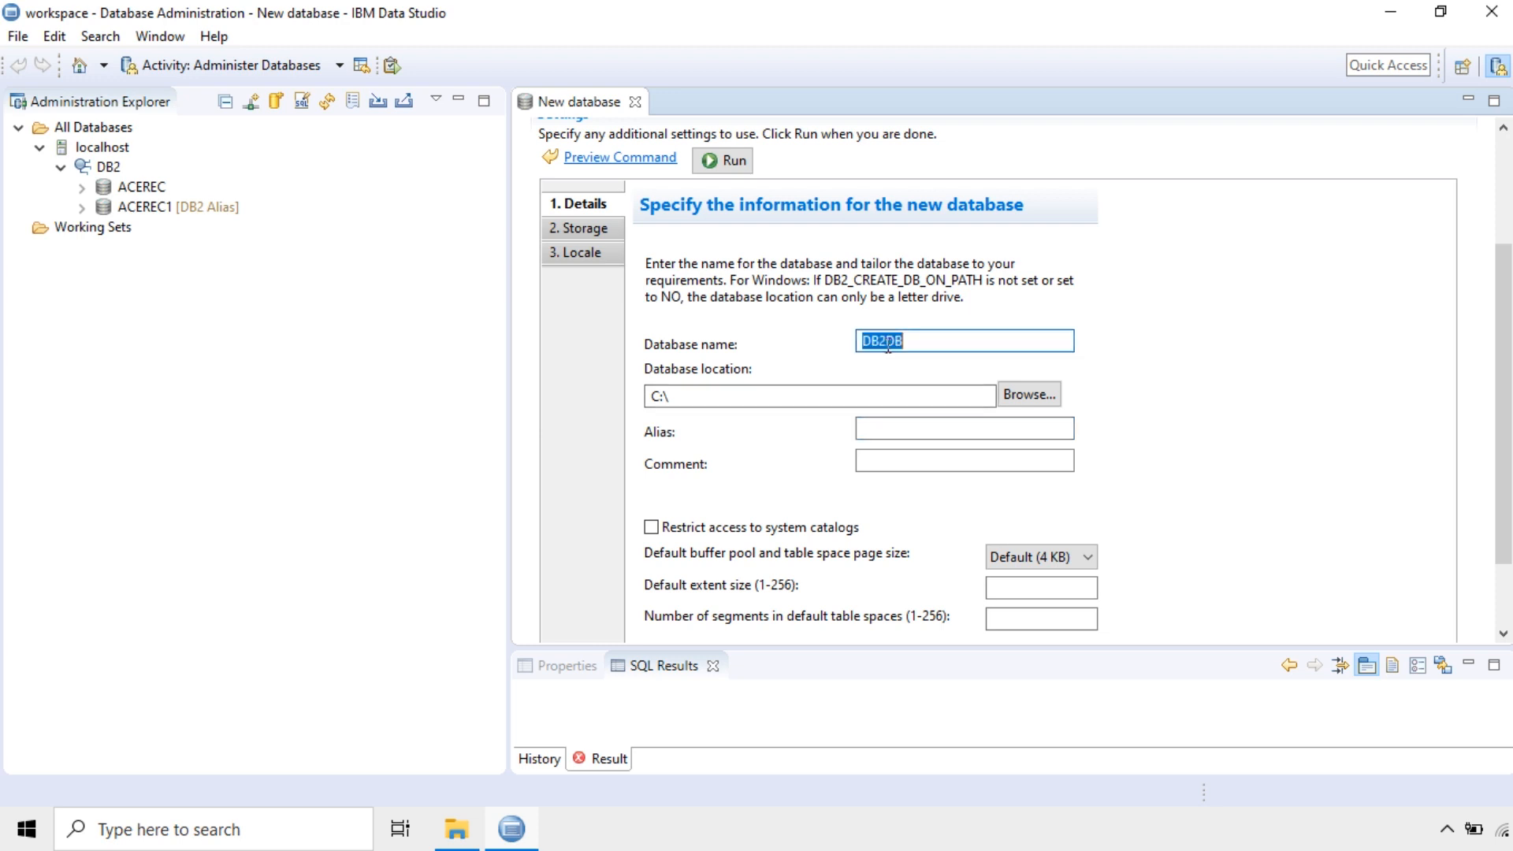
{"action": "left_click", "coordinate": [897, 428]}
{"action": "key", "text": "ctrl+v"}
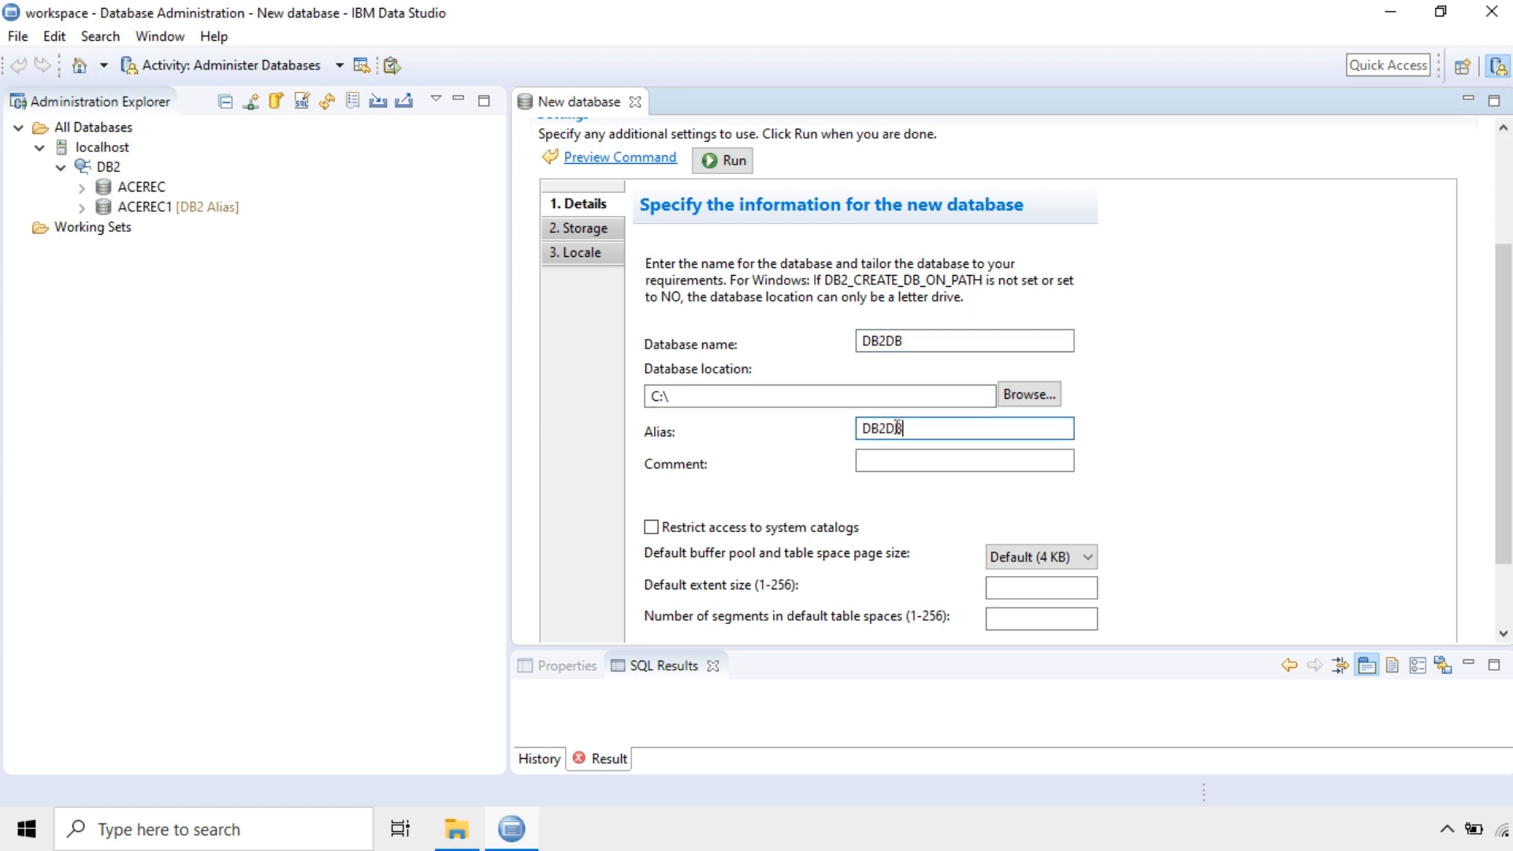
{"action": "left_click", "coordinate": [1223, 420]}
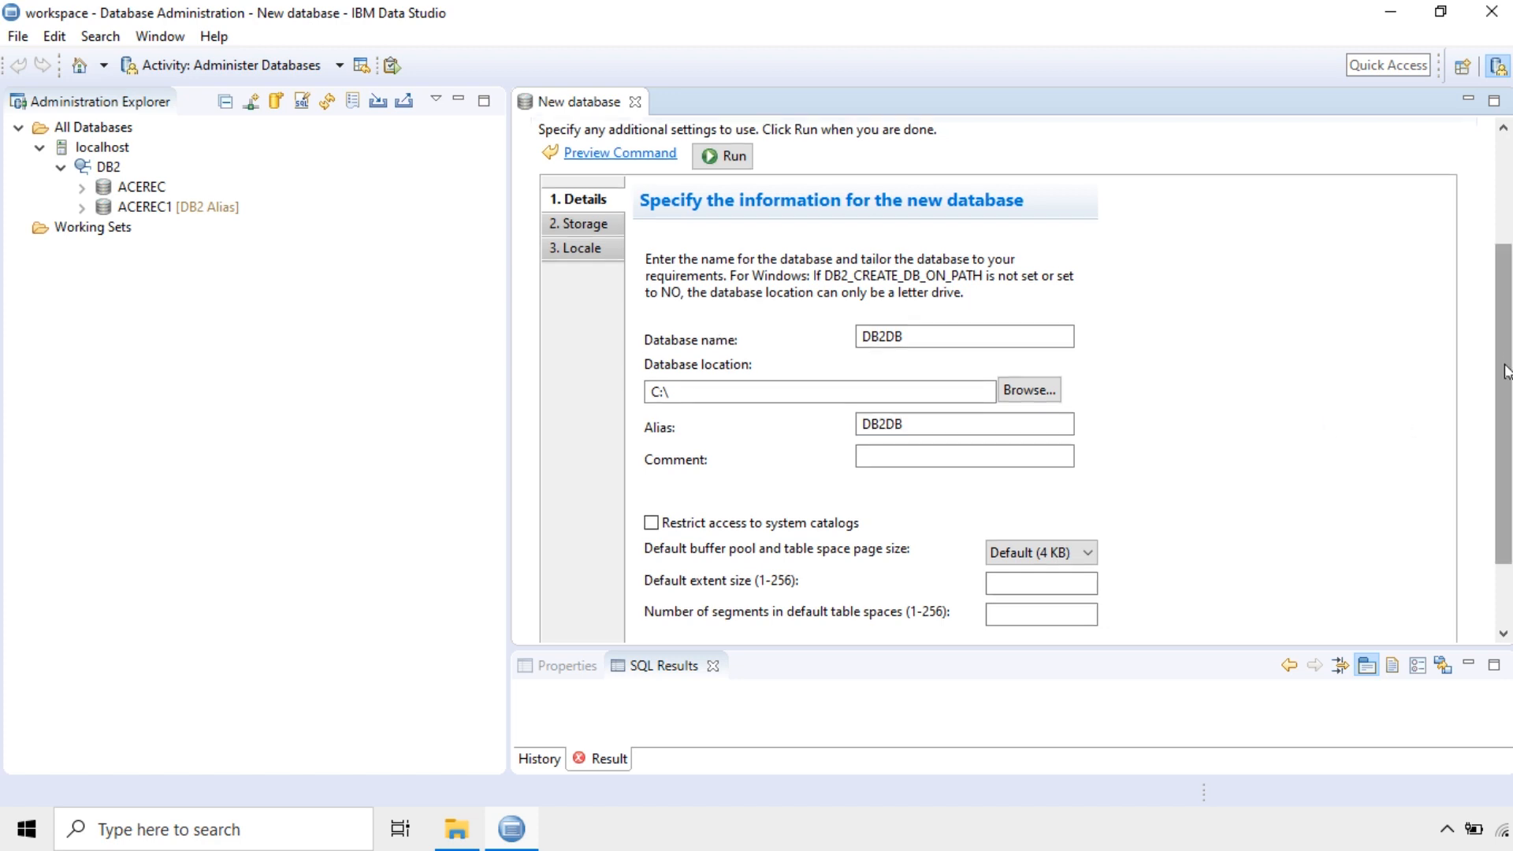
Expand the generated command and examine the database name, automatic storage and alias in the CREATE DATABASE statement.
{"action": "scroll", "coordinate": [1507, 406], "scroll_direction": "down", "scroll_amount": 2}
{"action": "scroll", "coordinate": [1507, 406], "scroll_direction": "down", "scroll_amount": 1}
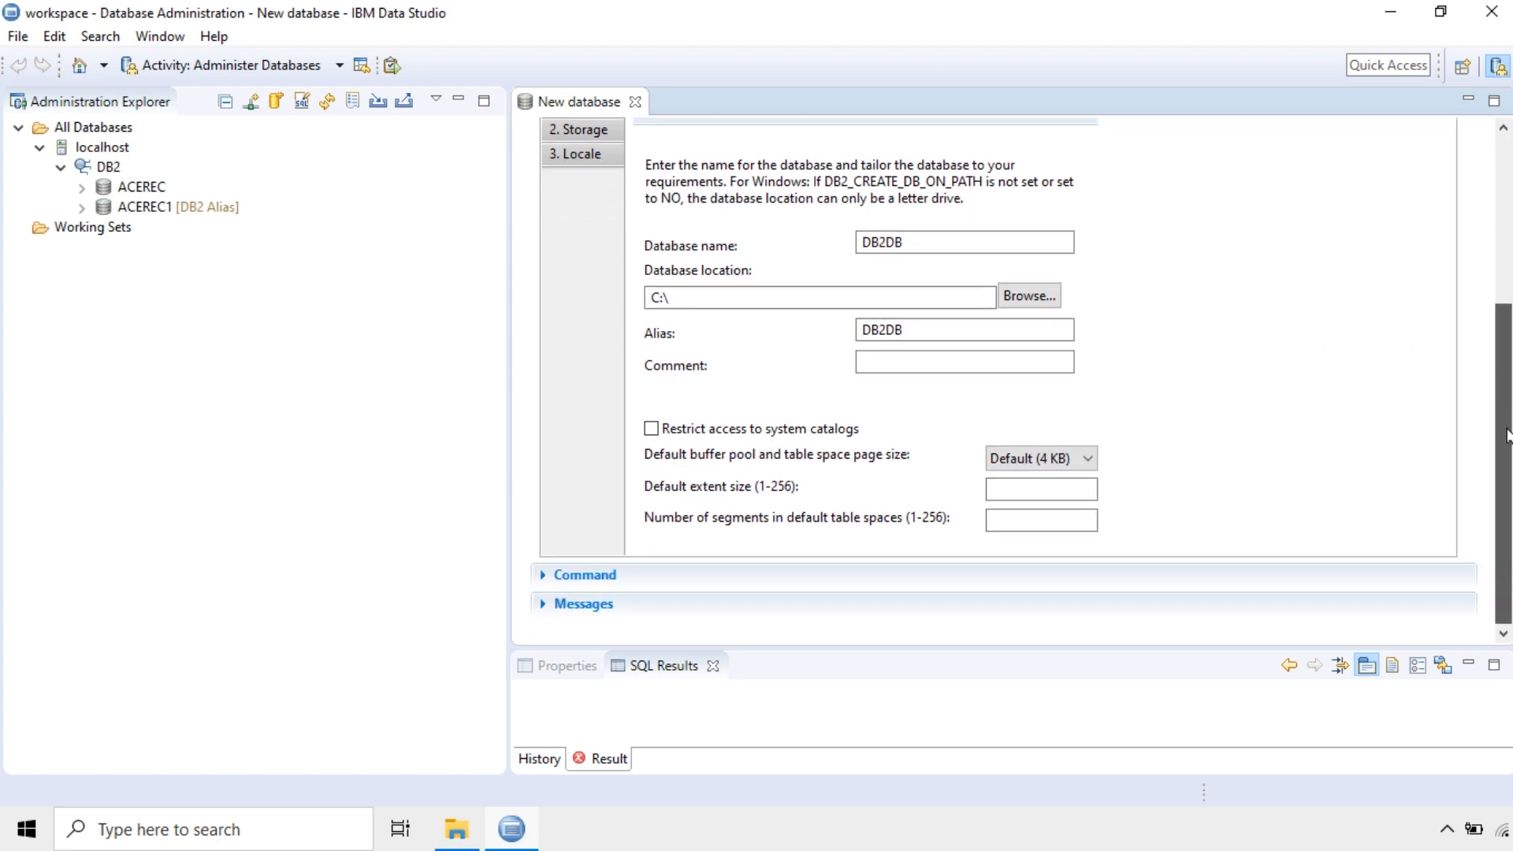
{"action": "left_click", "coordinate": [544, 578]}
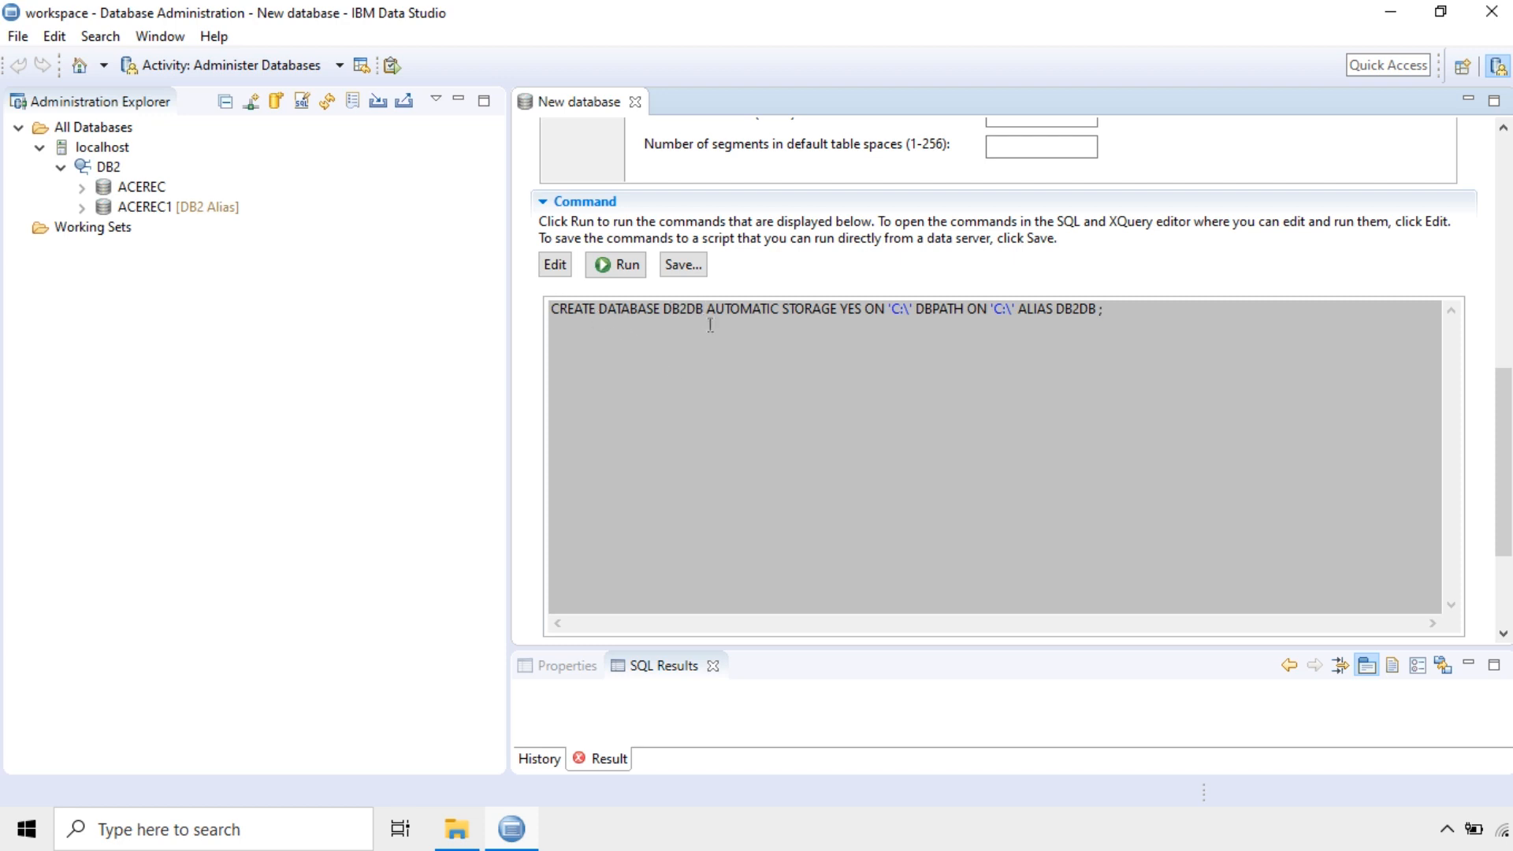
{"action": "left_click_drag", "start_coordinate": [709, 309], "coordinate": [762, 309]}
{"action": "left_click", "coordinate": [798, 309]}
{"action": "left_click_drag", "start_coordinate": [1058, 310], "coordinate": [1102, 310]}
{"action": "left_click", "coordinate": [1113, 414]}
Run the command to create the DB2DB database and check its deployment status.
{"action": "left_click_drag", "start_coordinate": [1511, 436], "coordinate": [1496, 192]}
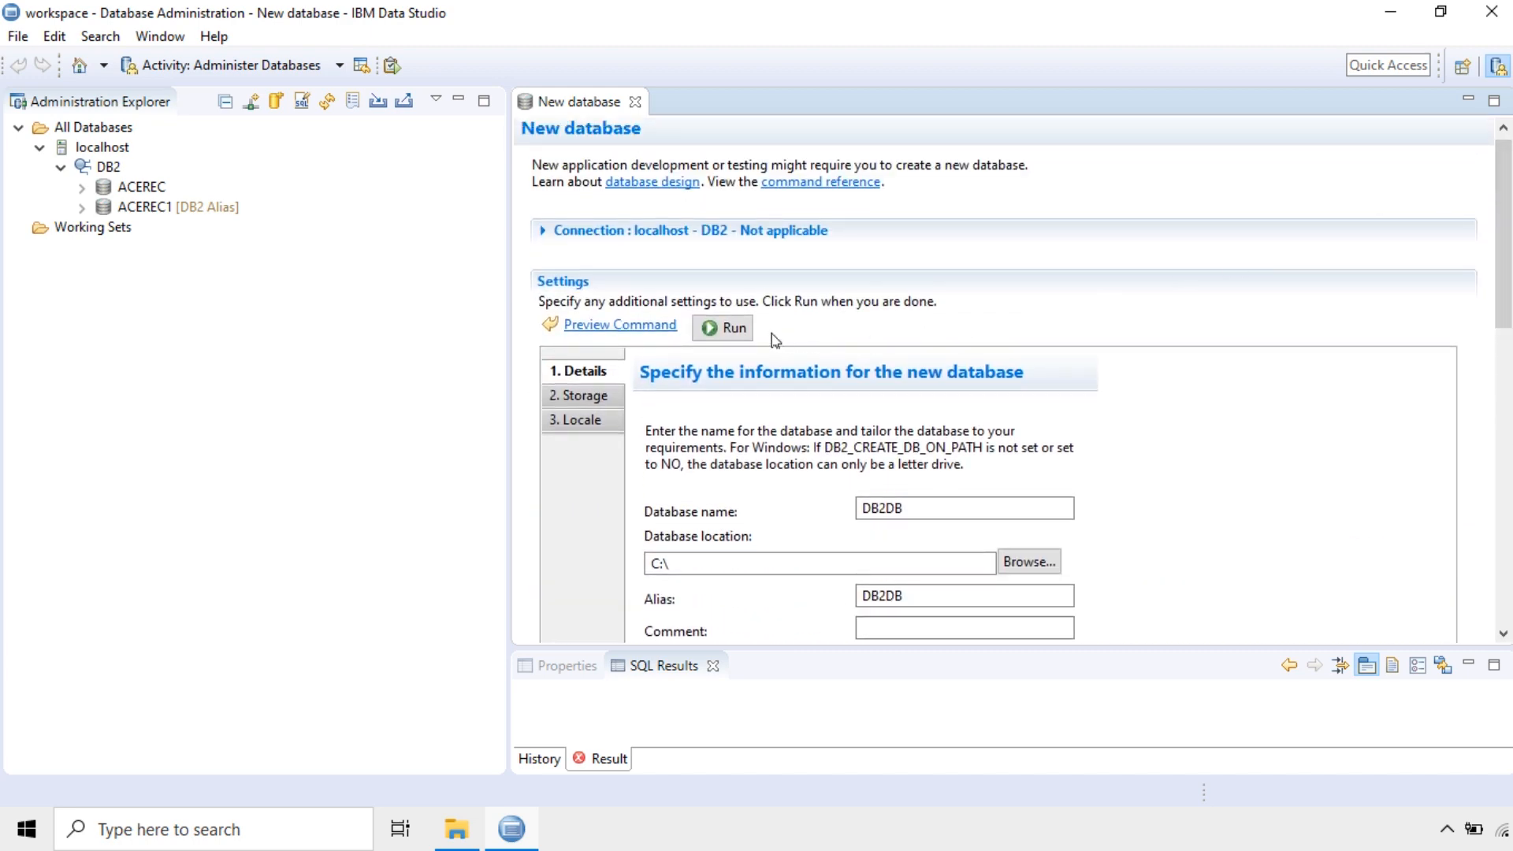
{"action": "left_click", "coordinate": [729, 328]}
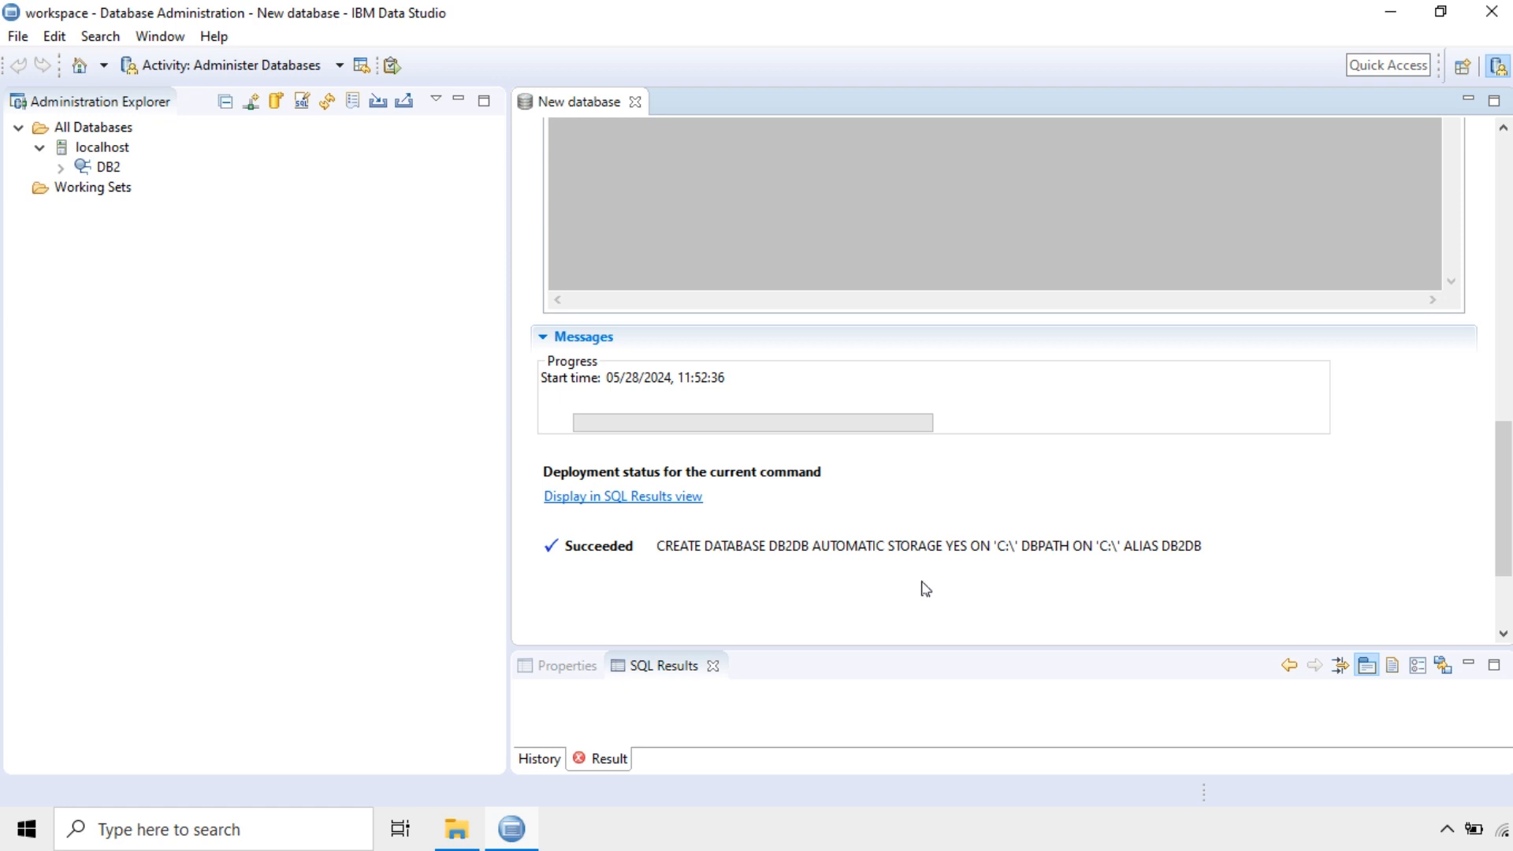
{"action": "left_click", "coordinate": [584, 549]}
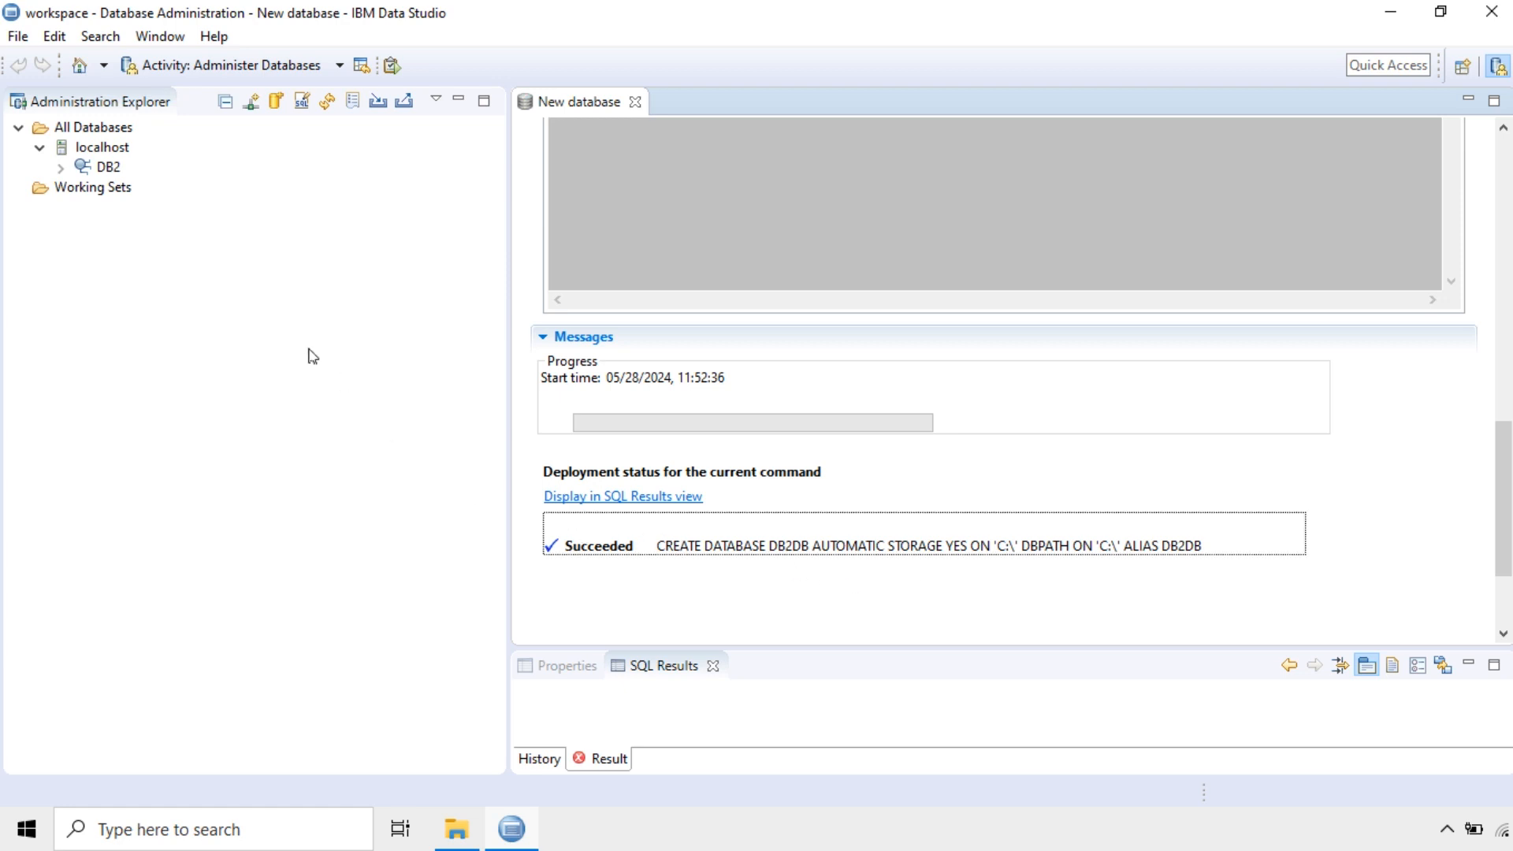
Expand the DB2 instance in the database tree and connect to the DB2DB database.
{"action": "left_click", "coordinate": [61, 168]}
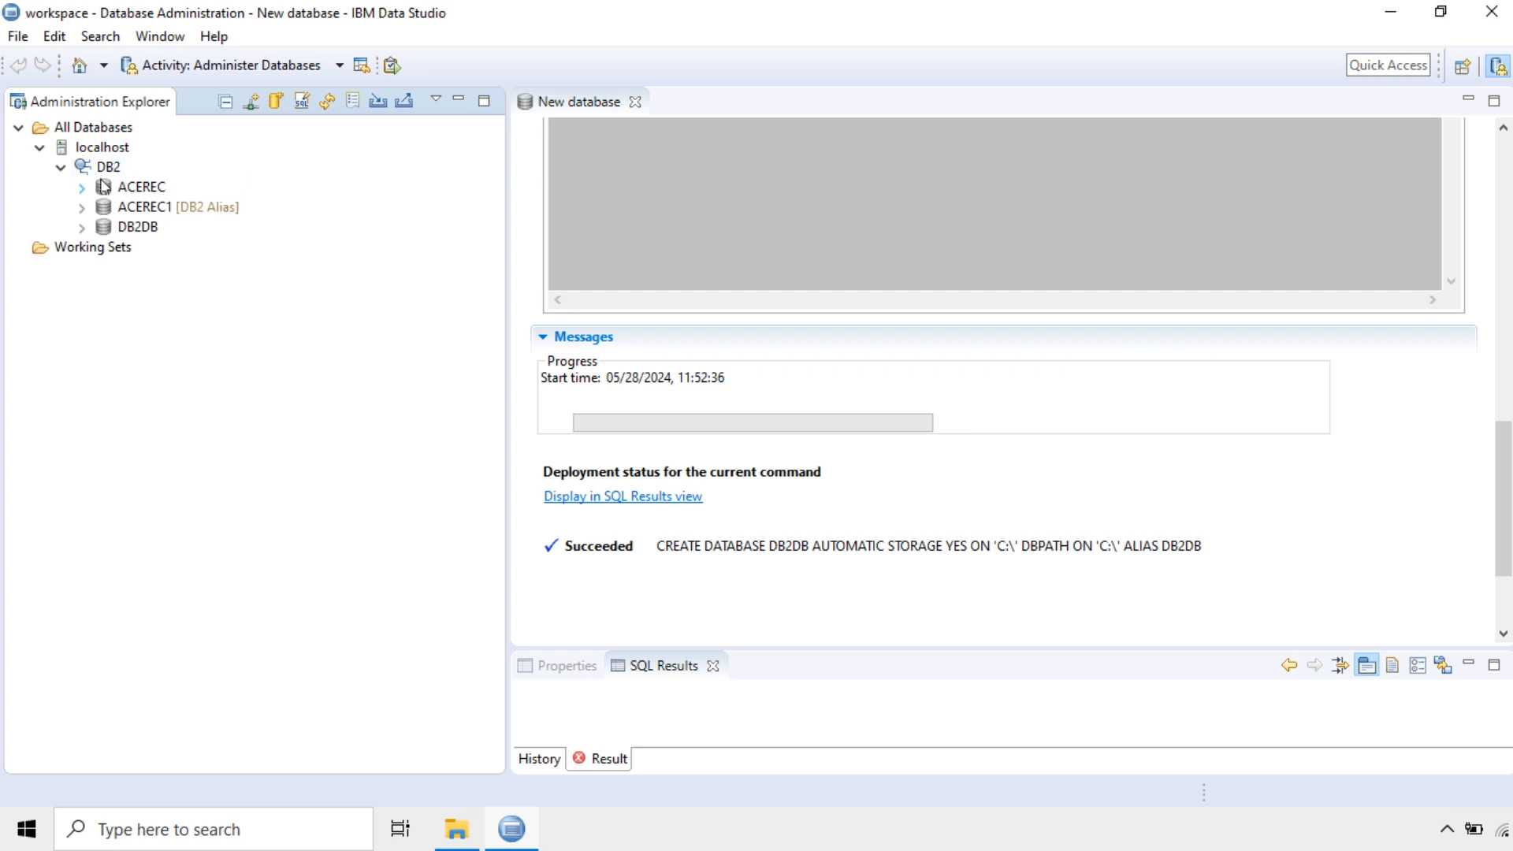
{"action": "left_click", "coordinate": [138, 230]}
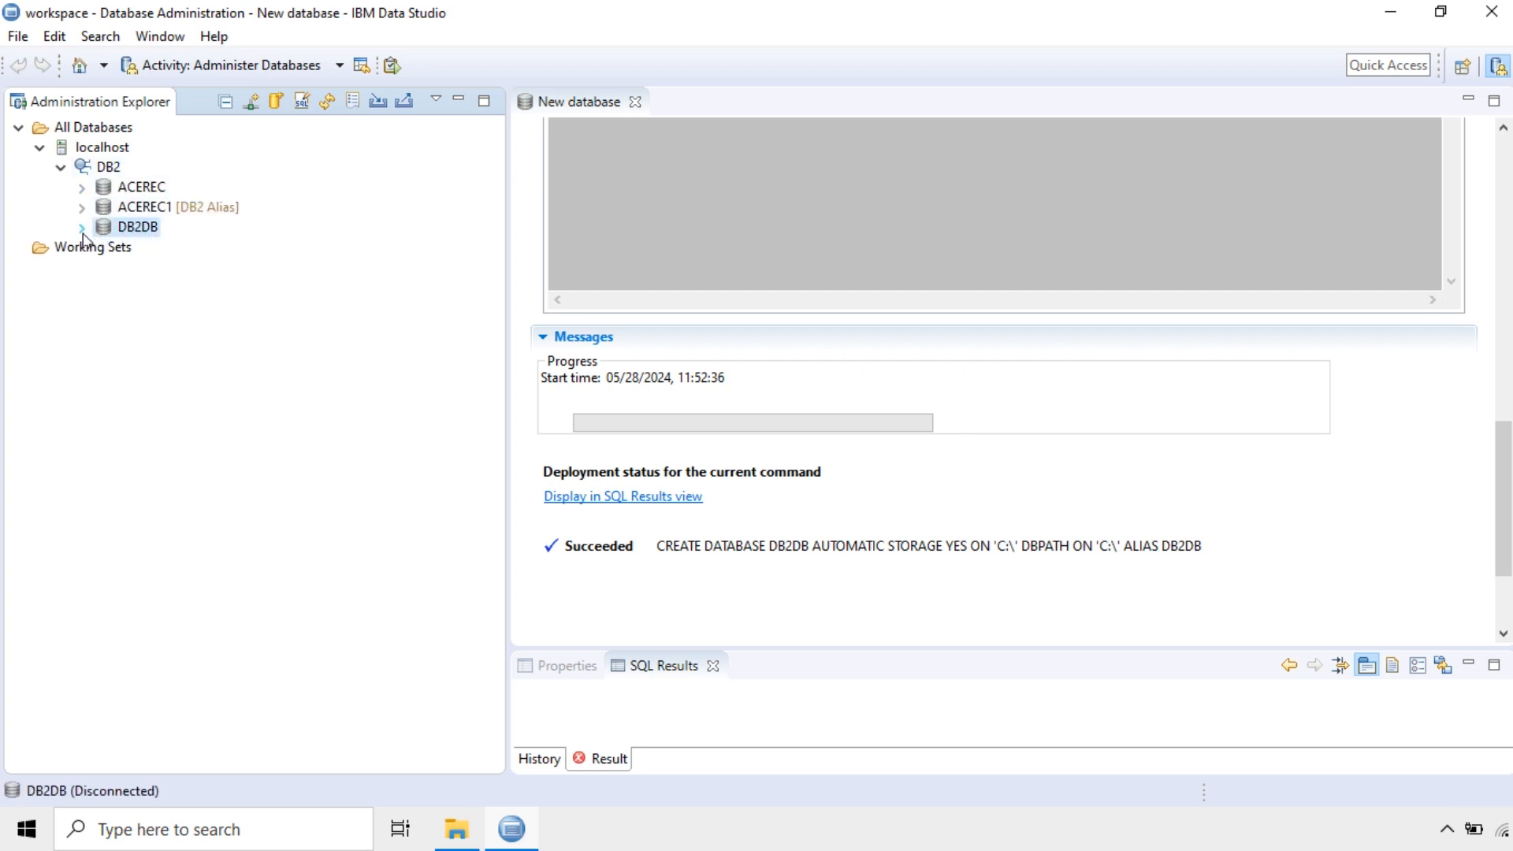
{"action": "right_click", "coordinate": [130, 233]}
{"action": "left_click", "coordinate": [182, 240]}
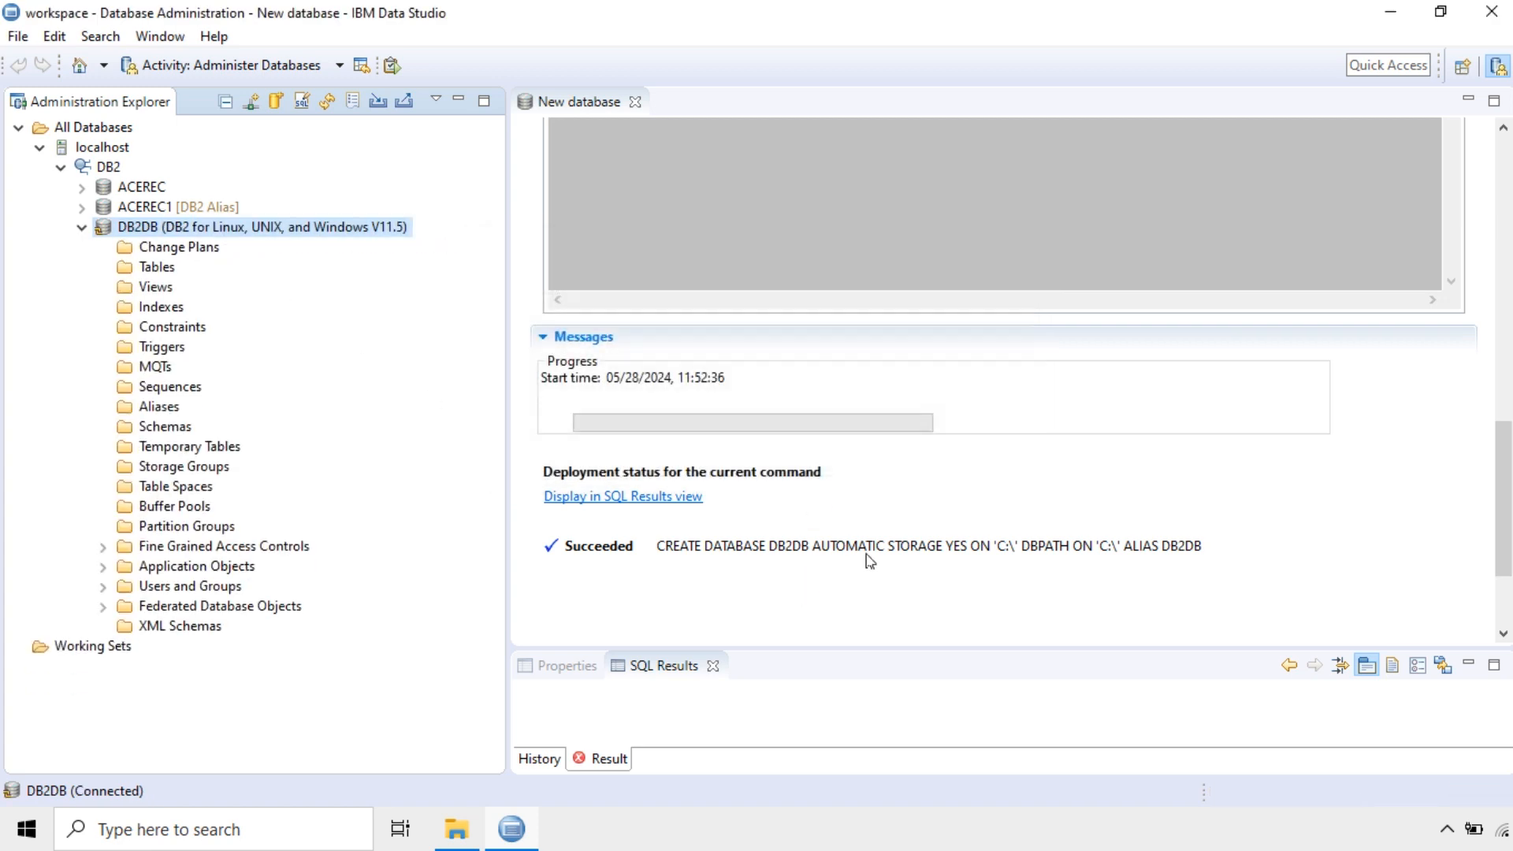
{"action": "left_click", "coordinate": [81, 228]}
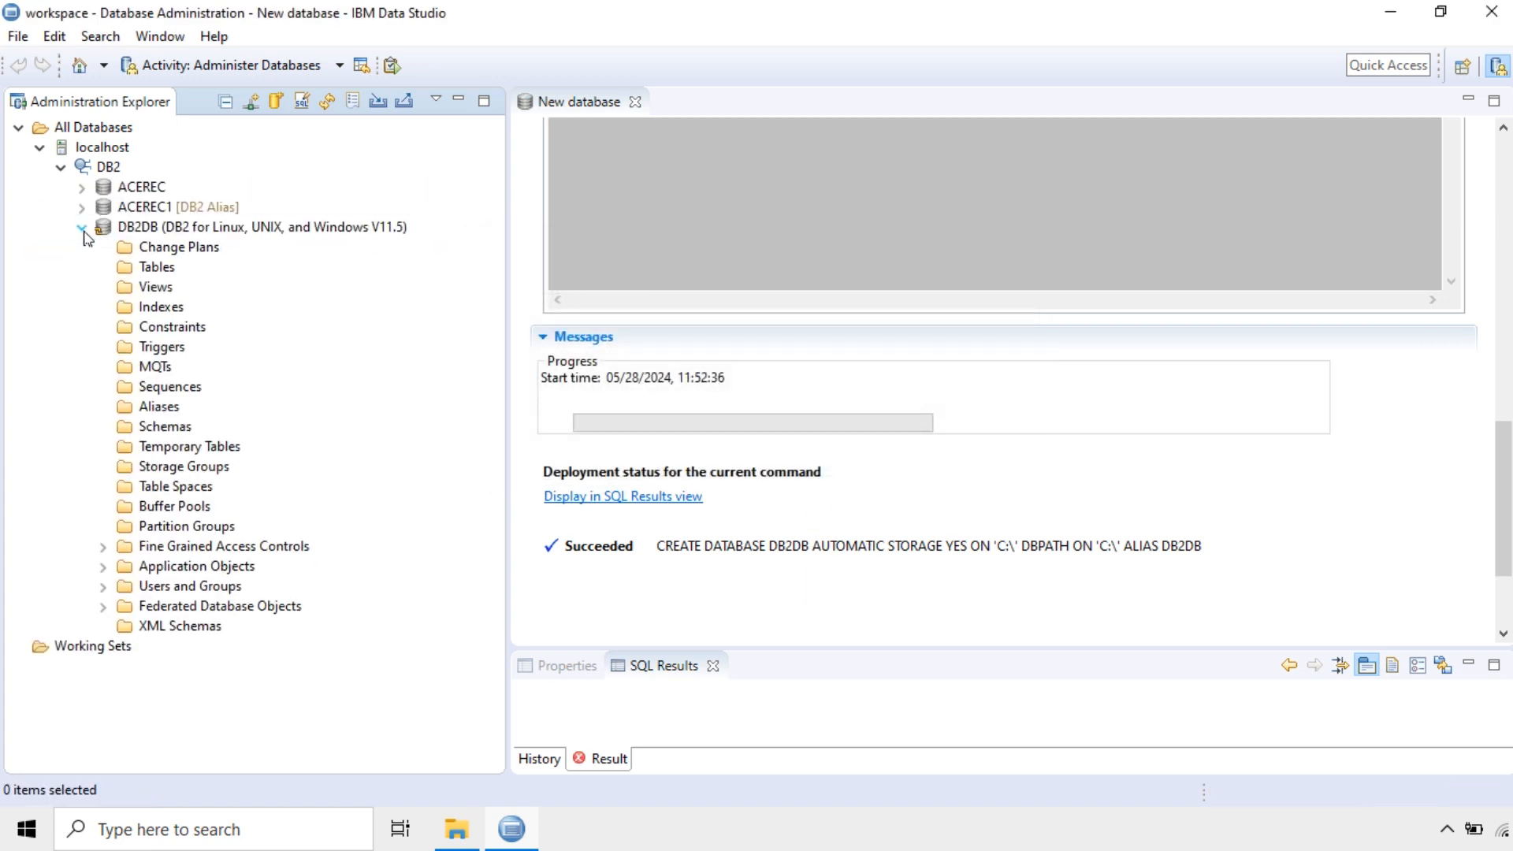
Open DB2DB's driver properties and examine the database name, host, port number, user name and connection URL.
{"action": "right_click", "coordinate": [146, 231]}
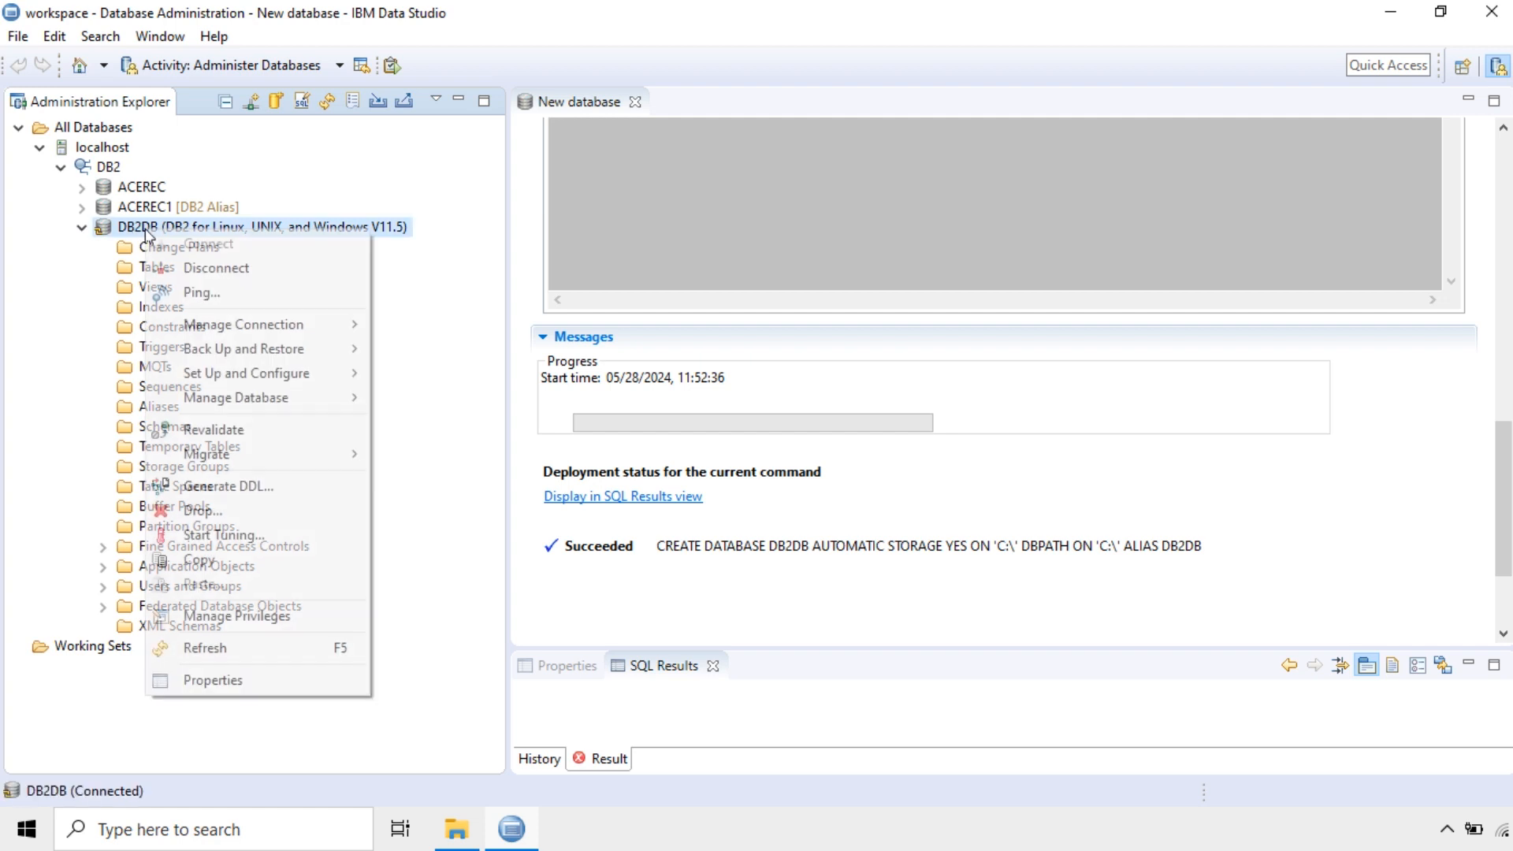
{"action": "left_click", "coordinate": [226, 681]}
{"action": "left_click", "coordinate": [486, 200]}
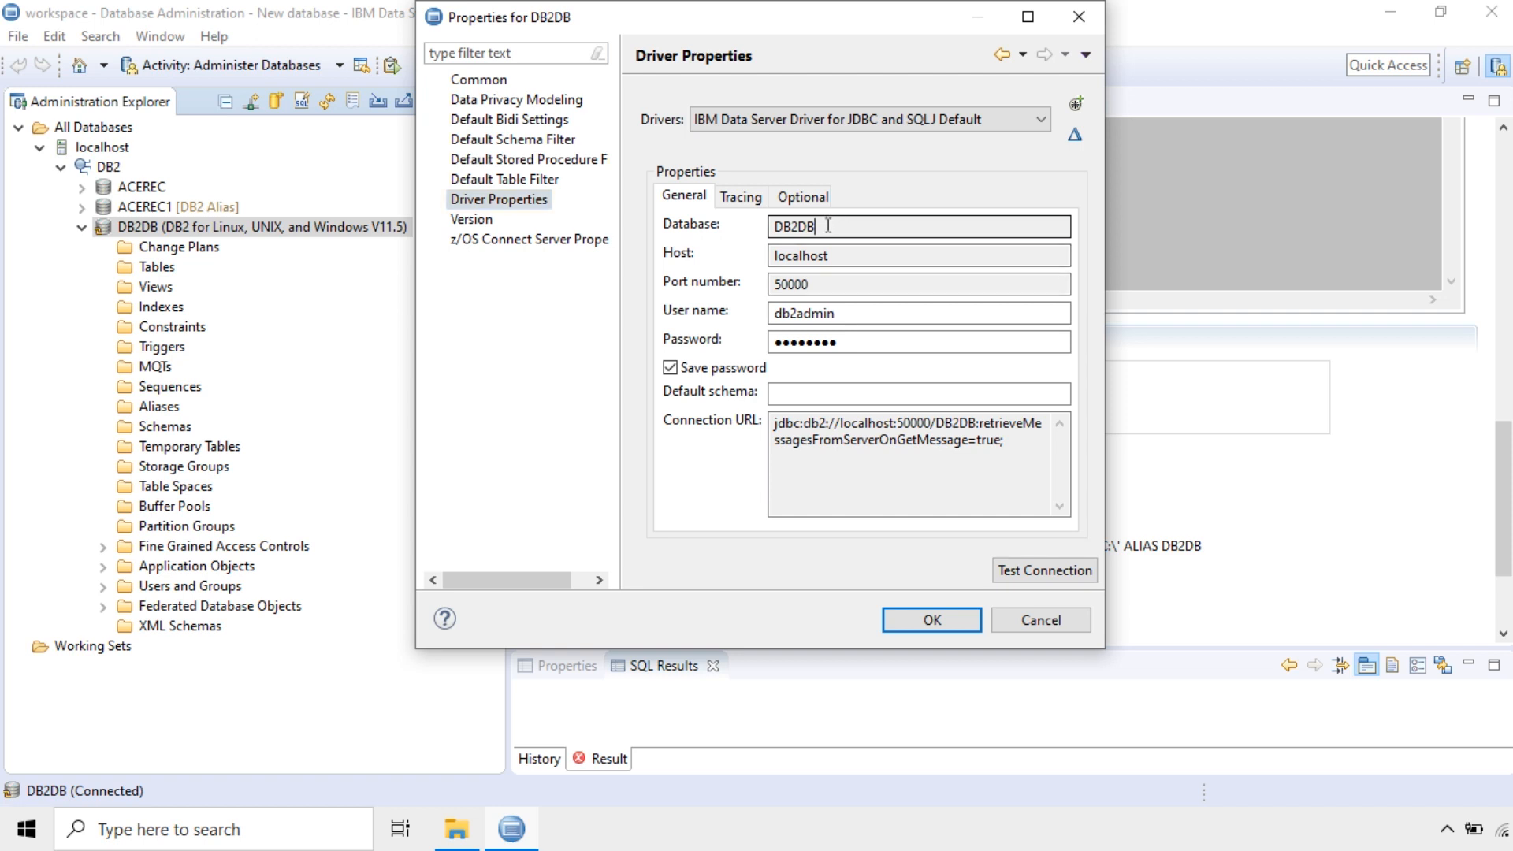
{"action": "left_click_drag", "start_coordinate": [834, 225], "coordinate": [773, 223]}
{"action": "left_click", "coordinate": [812, 260]}
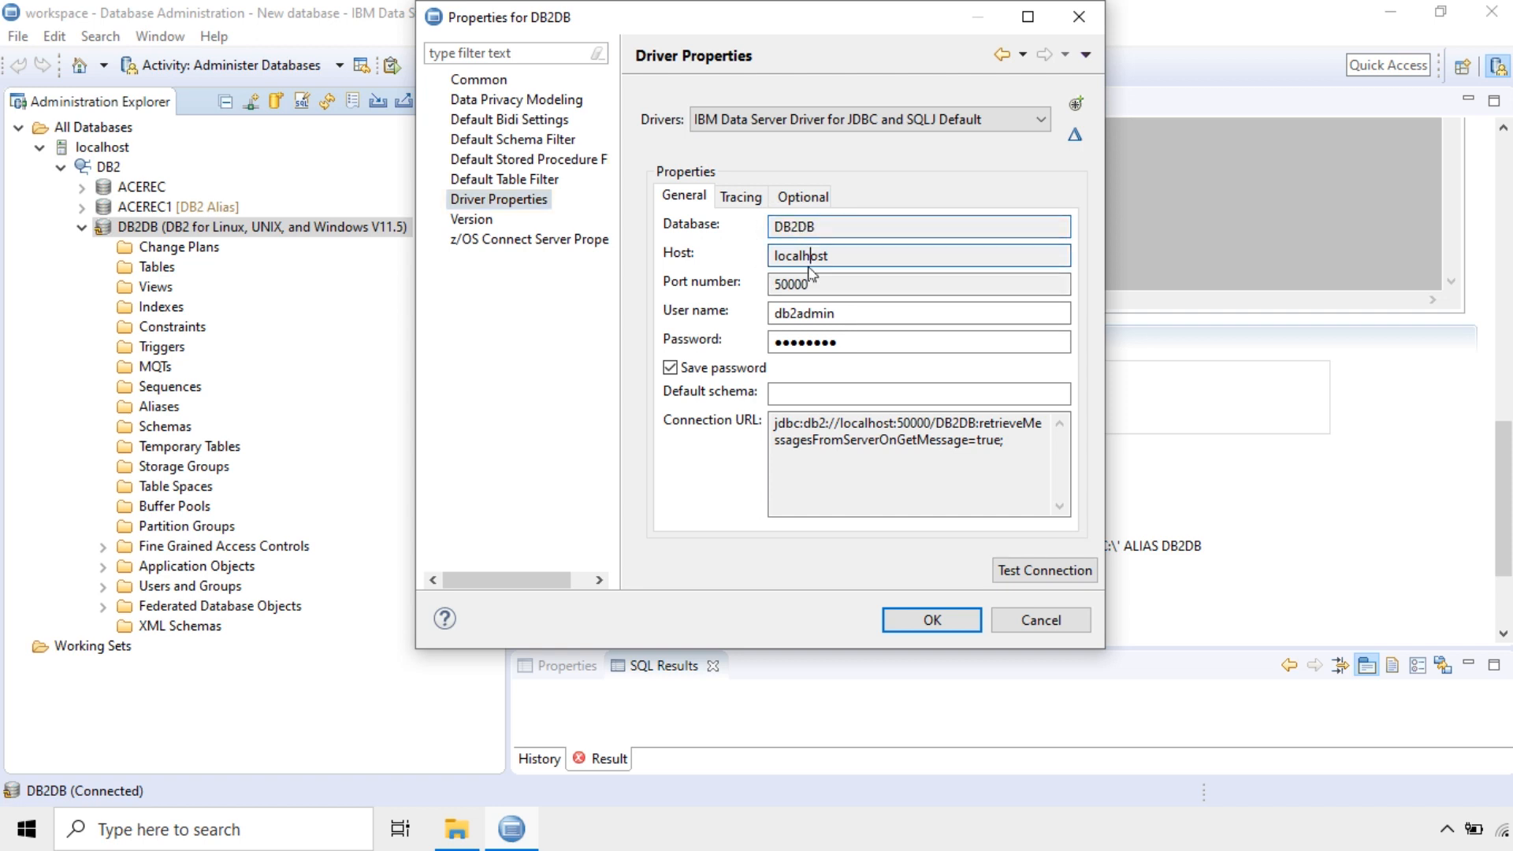
{"action": "left_click", "coordinate": [803, 285]}
{"action": "left_click", "coordinate": [813, 315]}
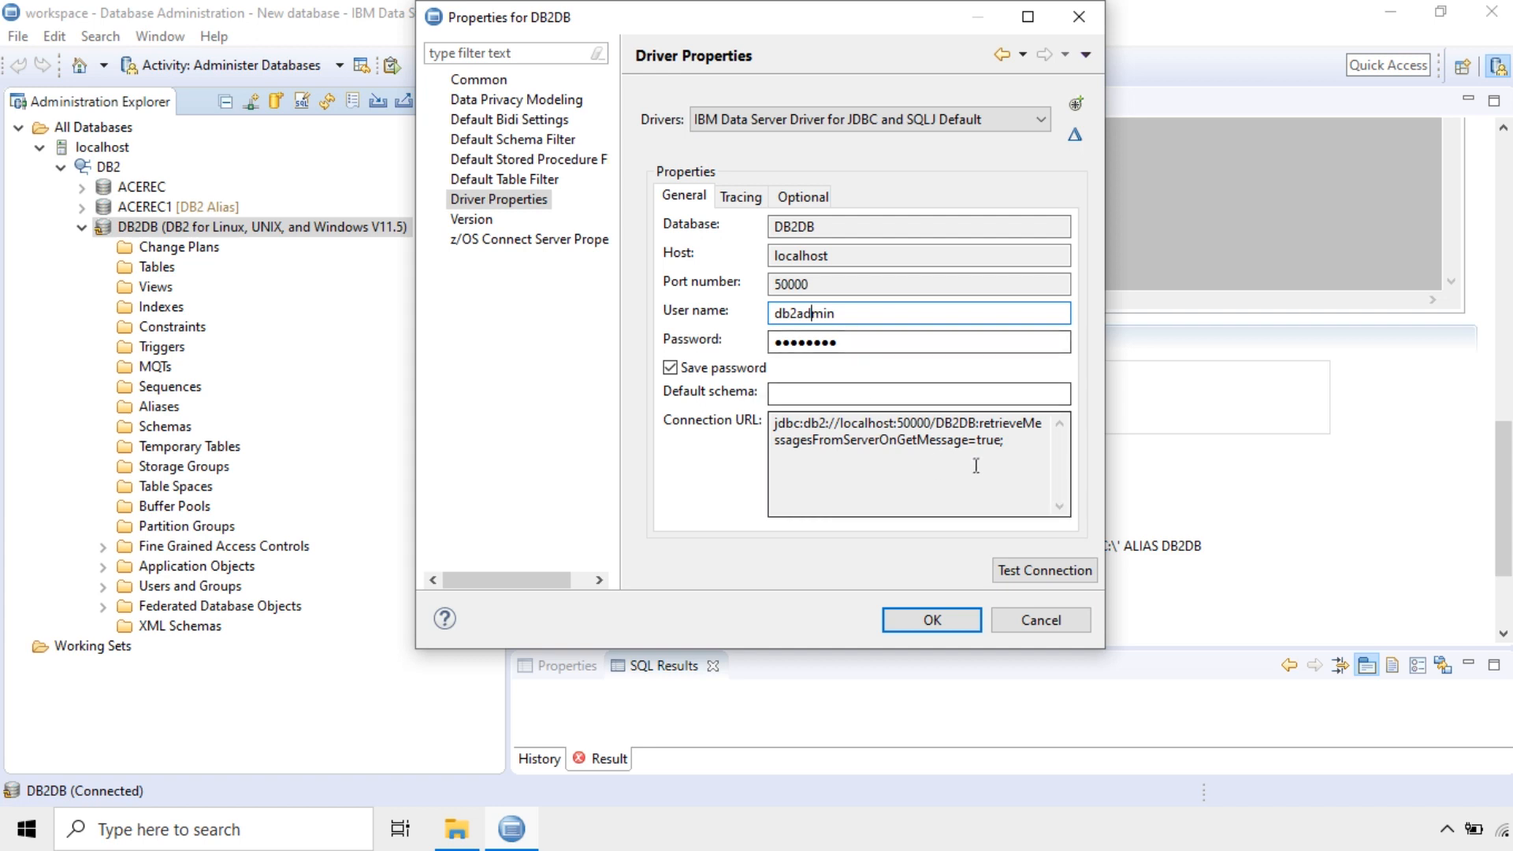
{"action": "left_click_drag", "start_coordinate": [1026, 440], "coordinate": [778, 404]}
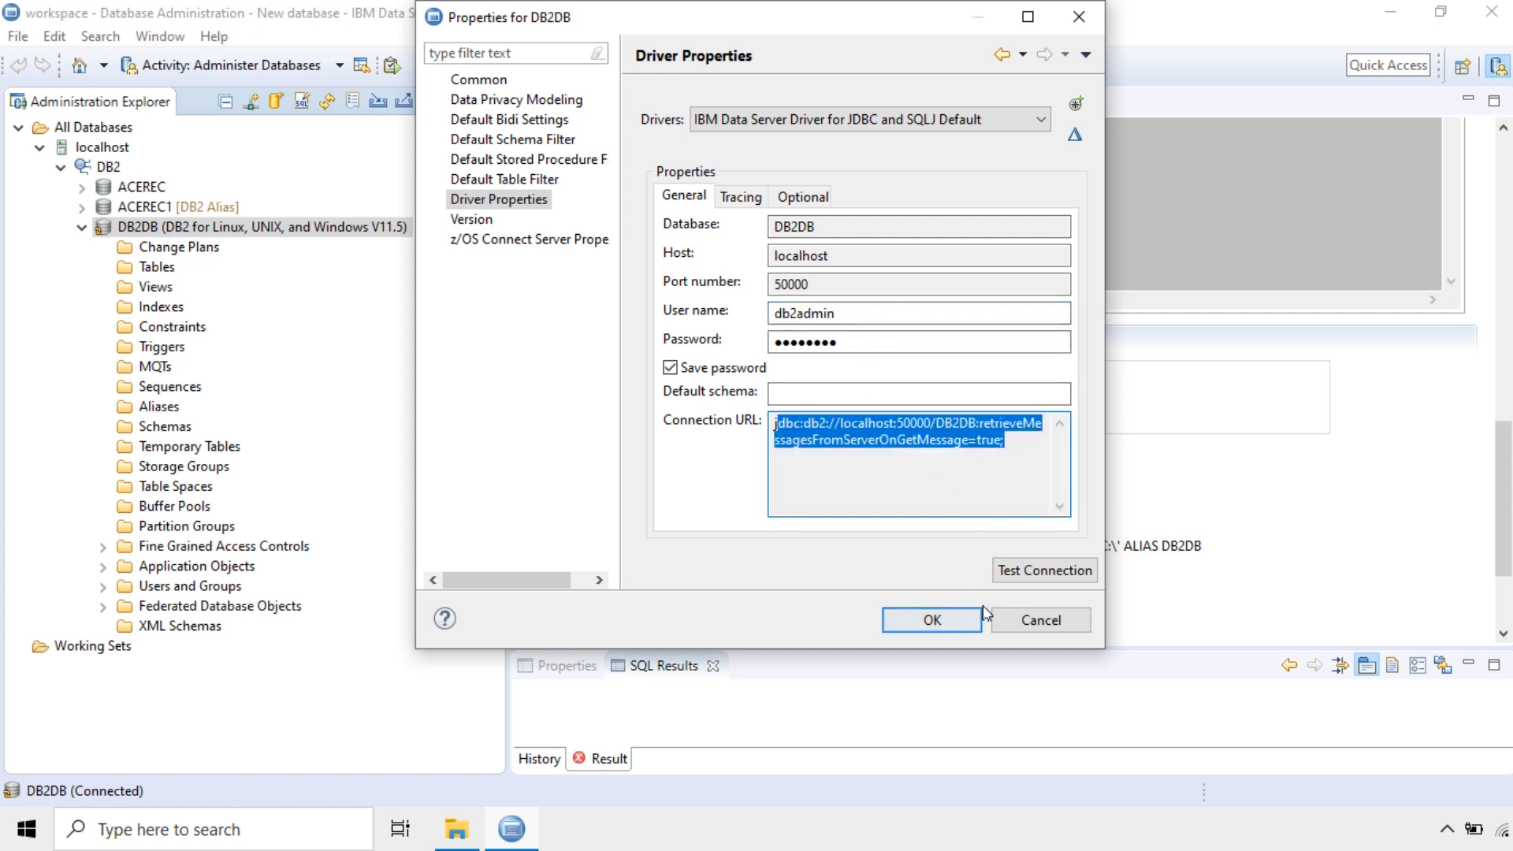
Test the DB2DB connection, accept its driver properties and reconnect to the server.
{"action": "left_click", "coordinate": [1021, 572]}
{"action": "left_click", "coordinate": [974, 334]}
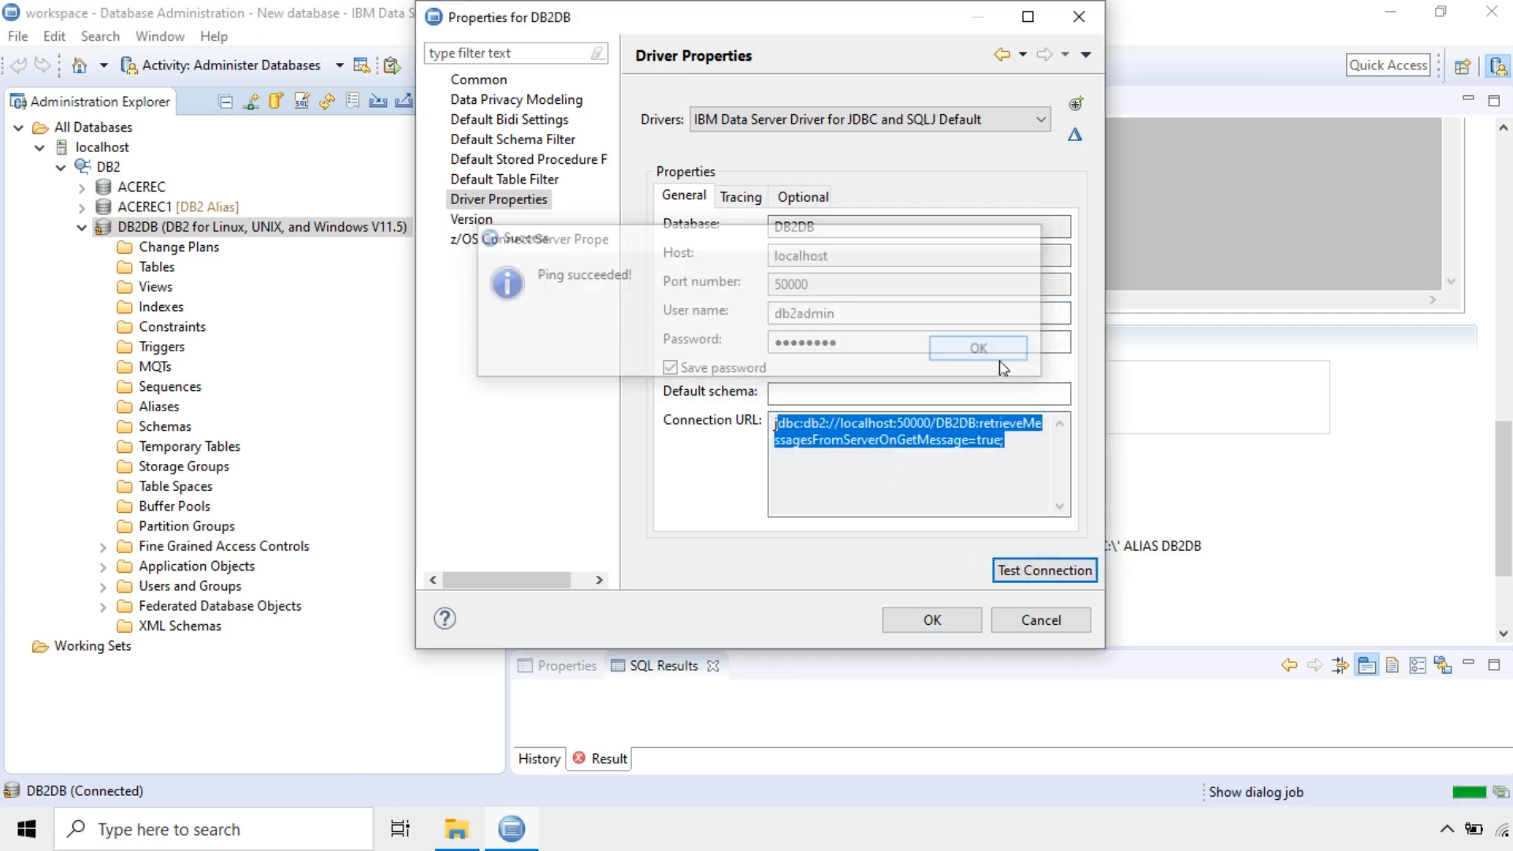
{"action": "left_click", "coordinate": [934, 619]}
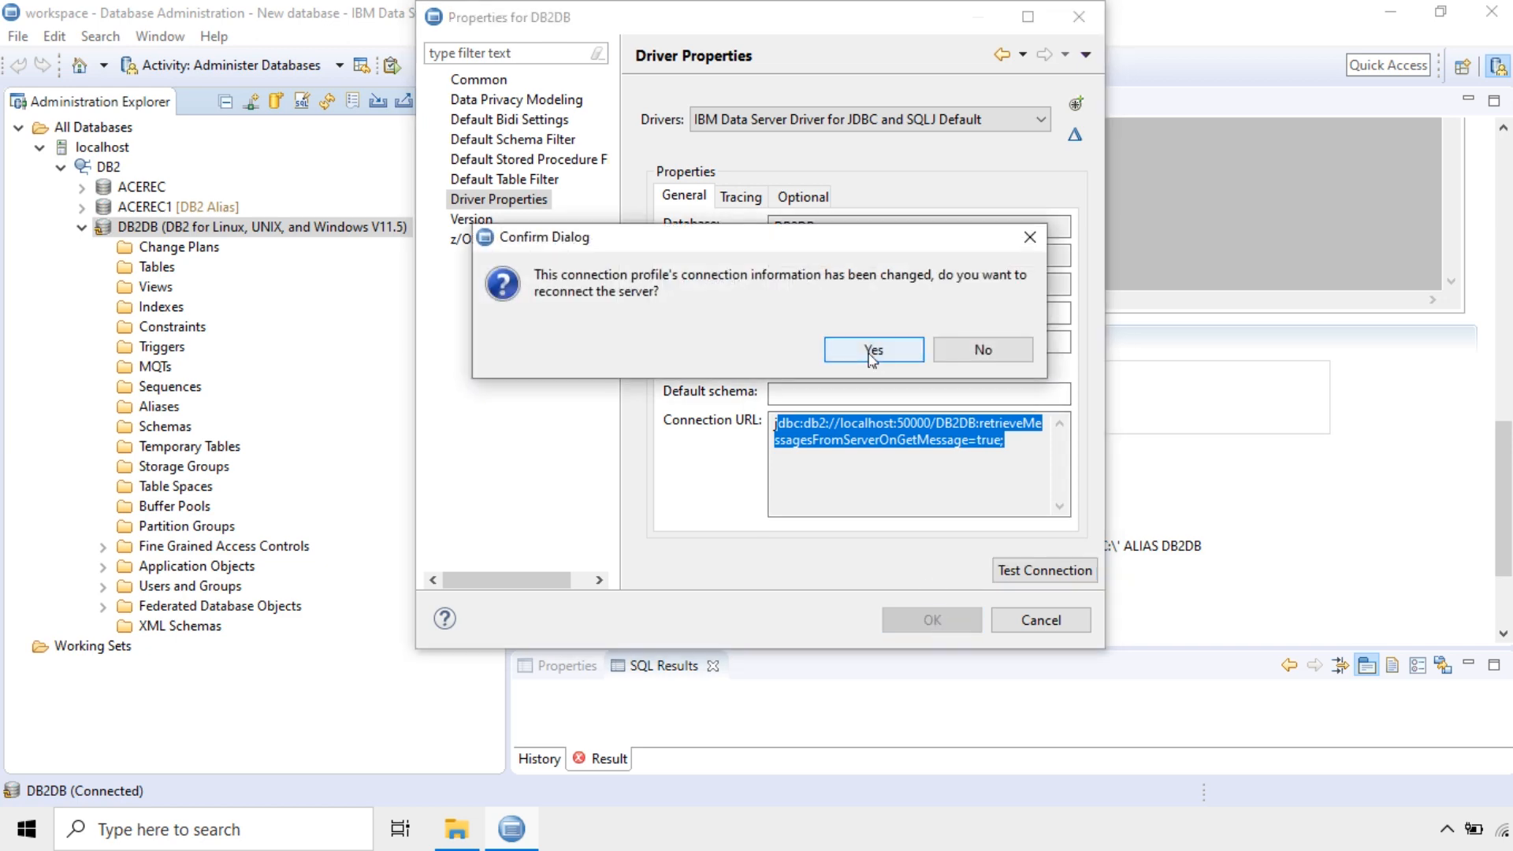
{"action": "left_click", "coordinate": [872, 352]}
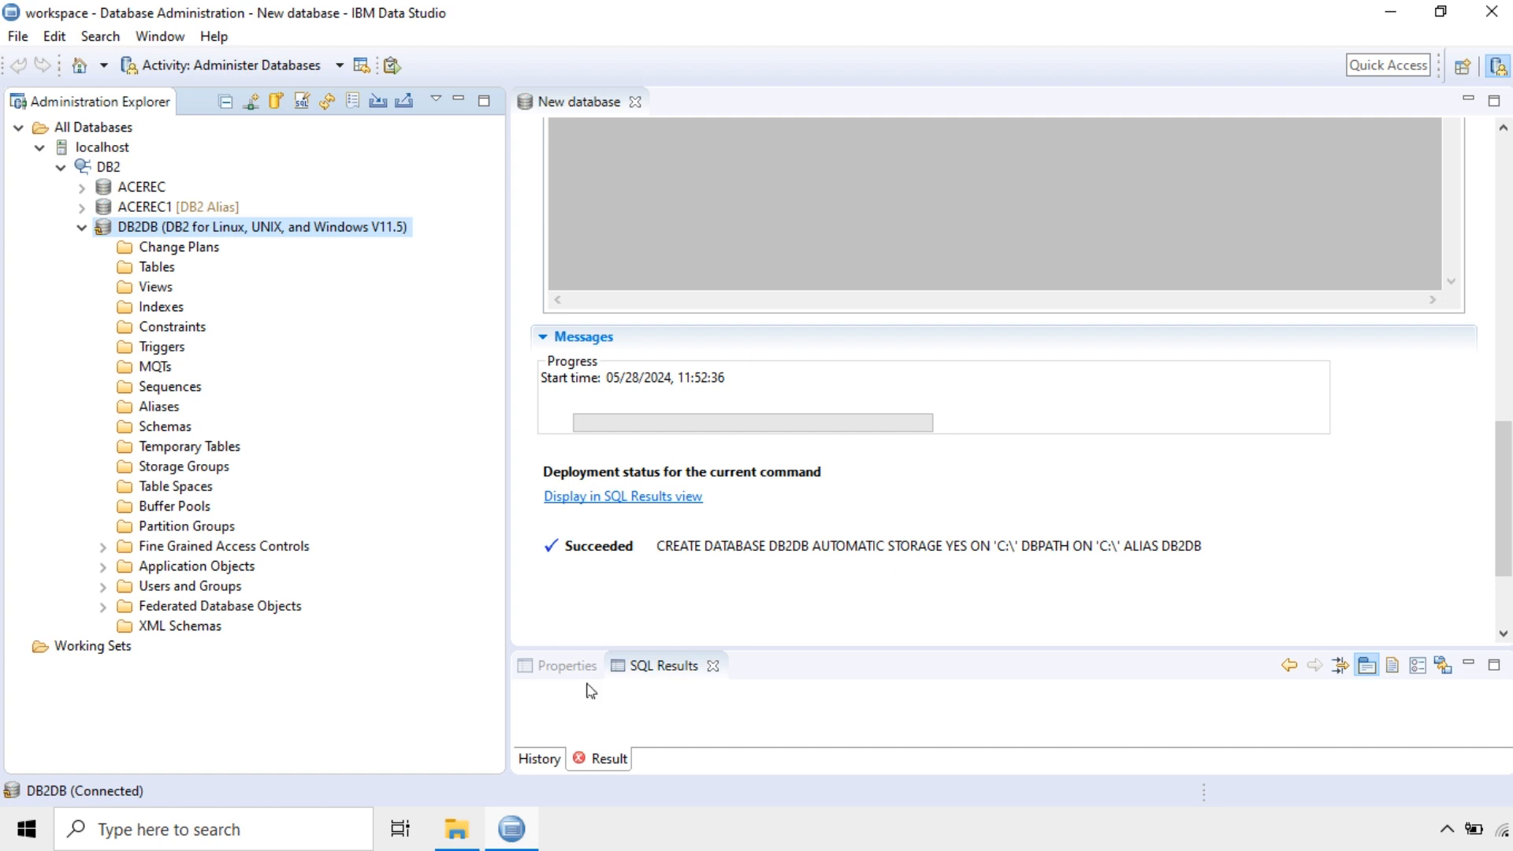
Search Windows for ODBC, open ODBC Data Sources (64-bit), view the system data sources and close the administrator.
{"action": "left_click", "coordinate": [279, 832]}
{"action": "type", "text": "O"}
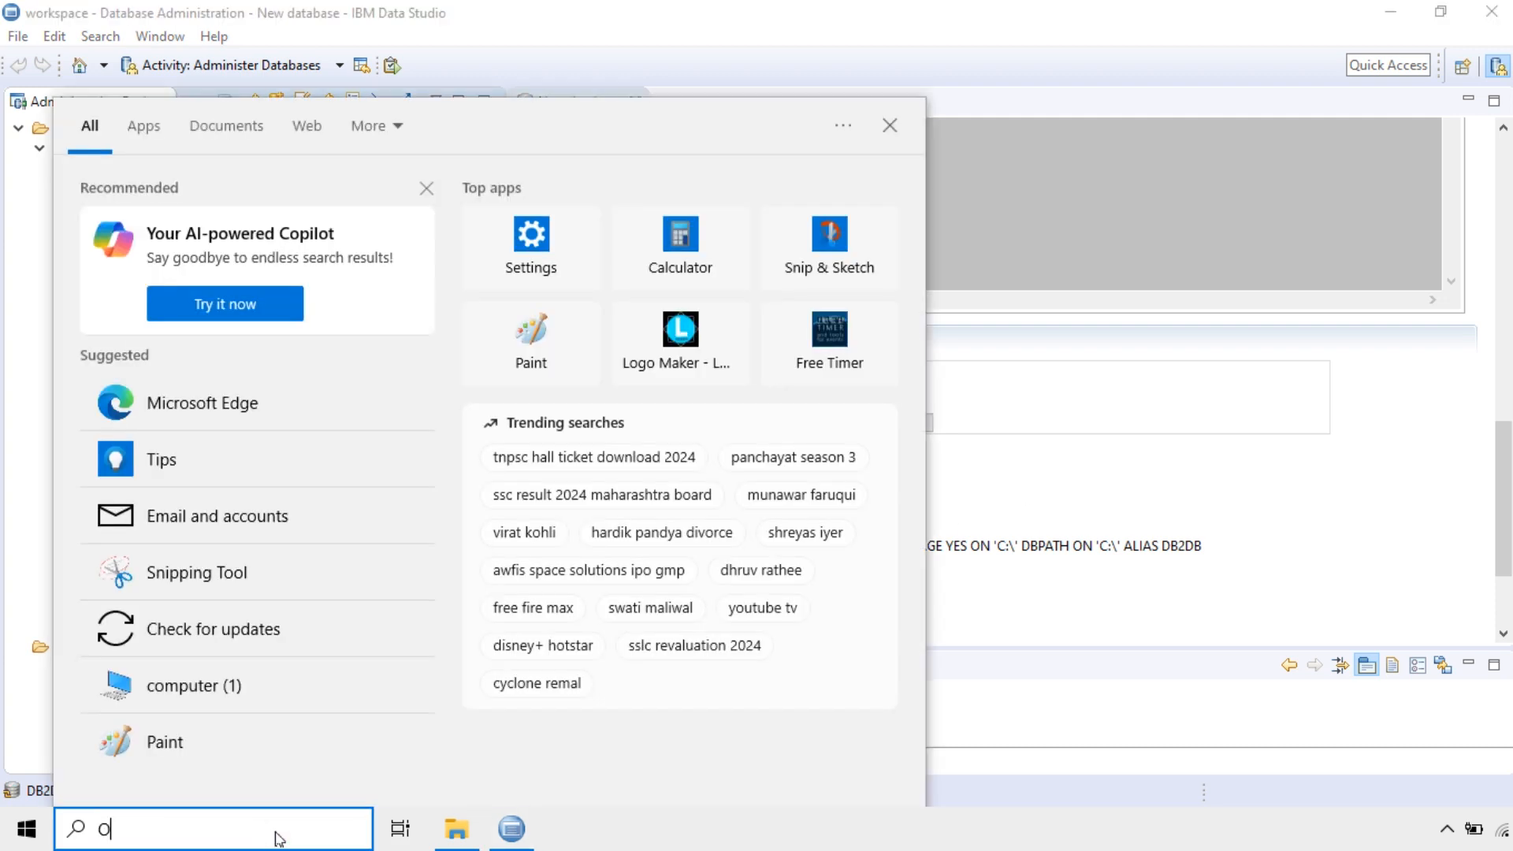
{"action": "type", "text": "DBC"}
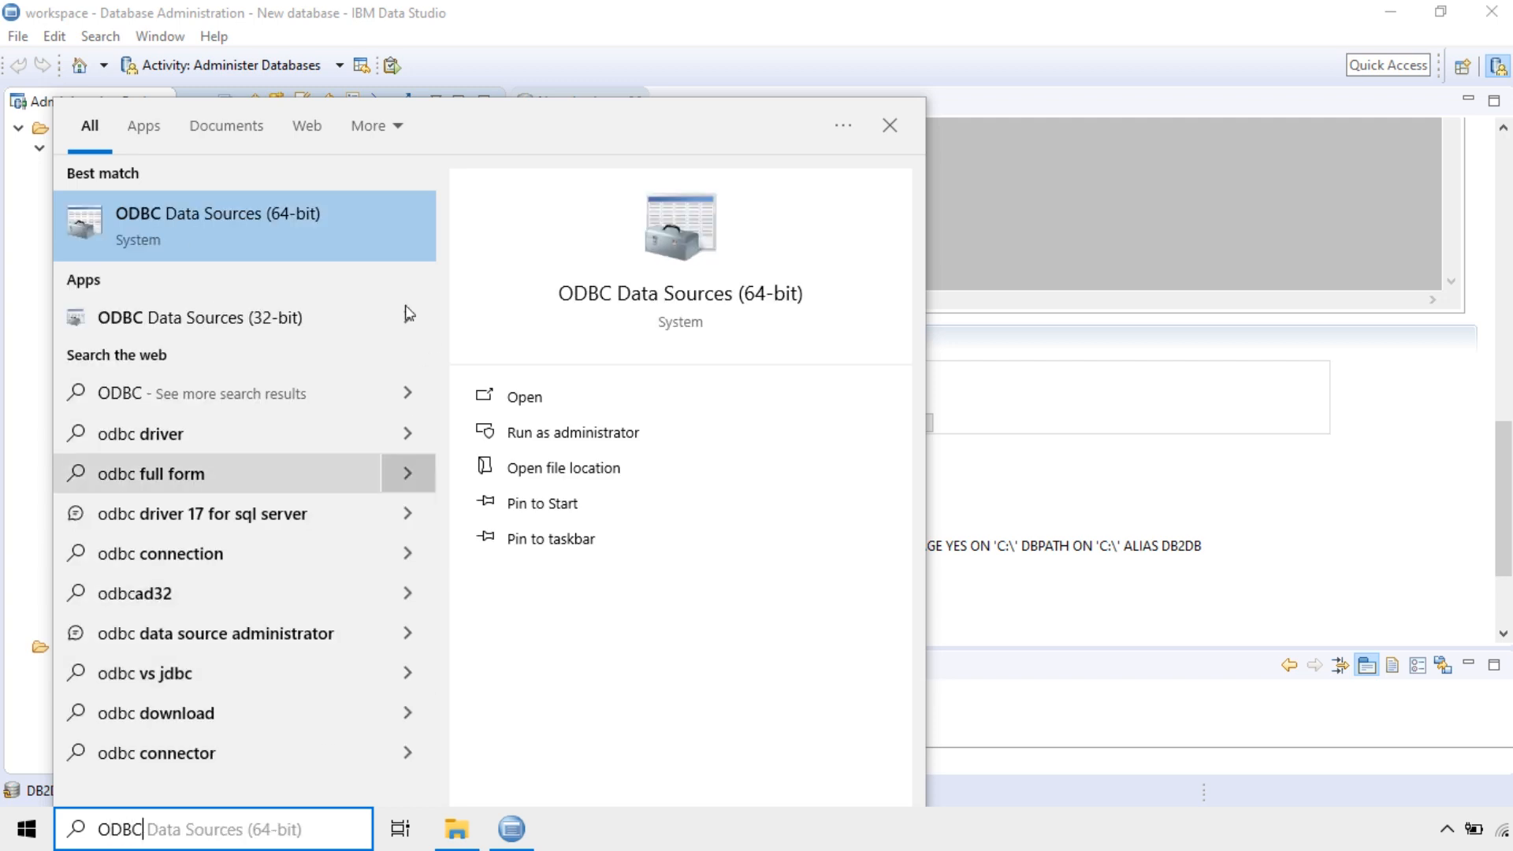
{"action": "left_click", "coordinate": [239, 213]}
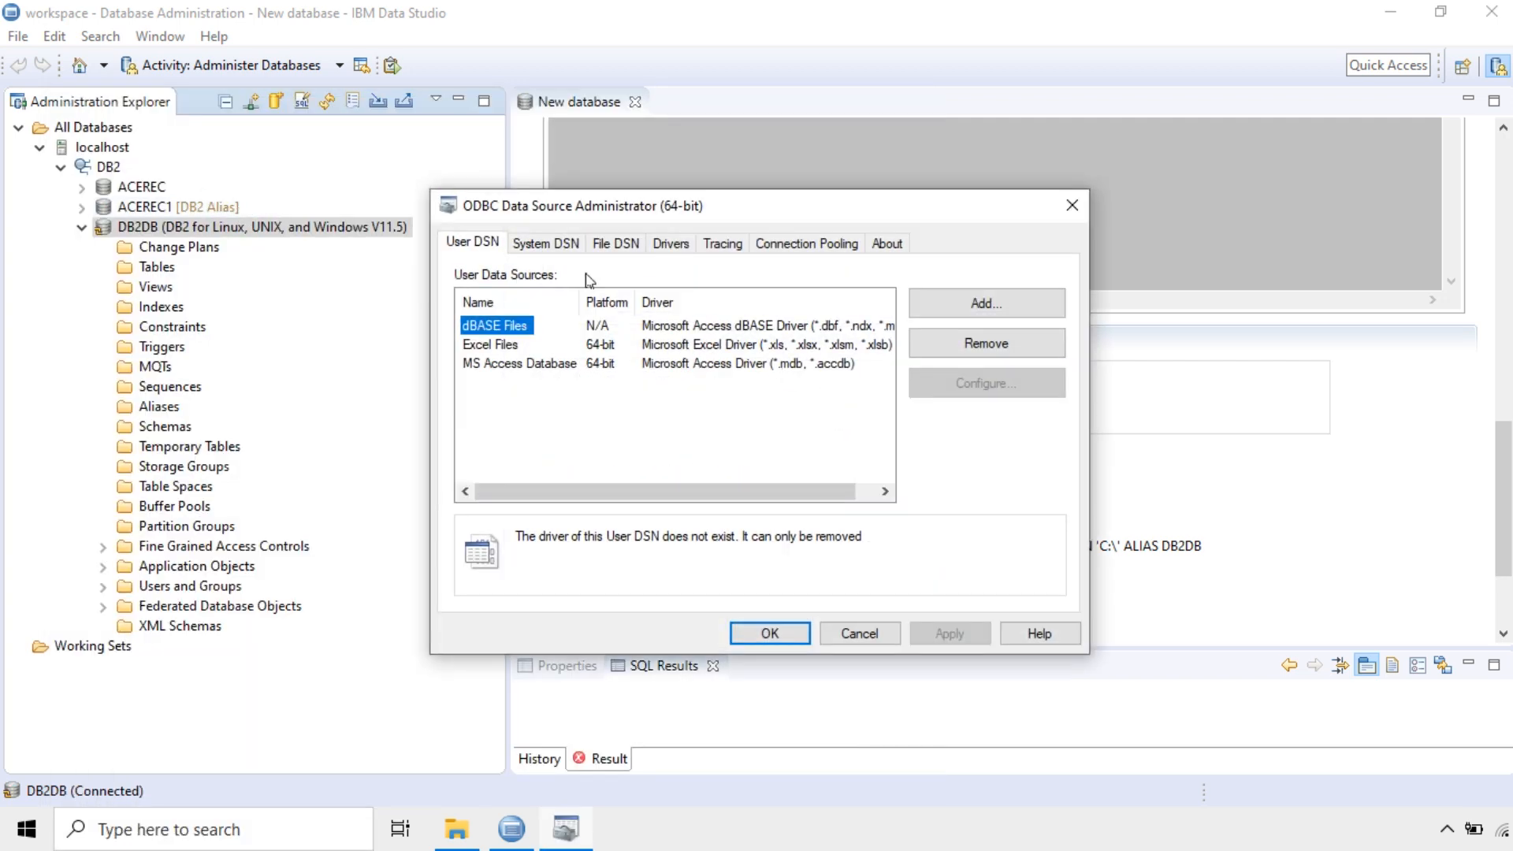
{"action": "left_click", "coordinate": [565, 250]}
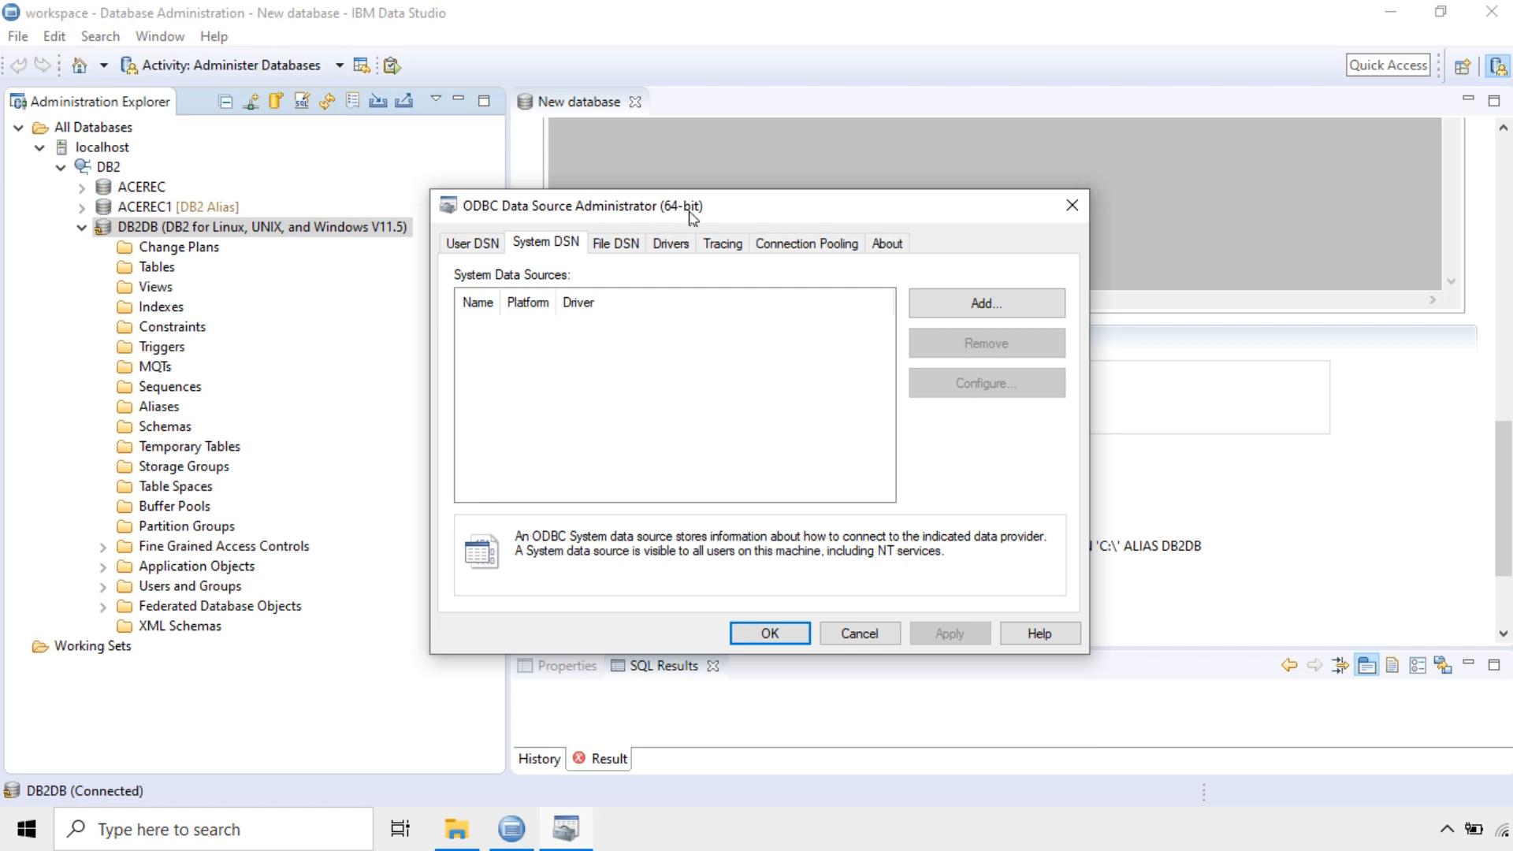
{"action": "left_click", "coordinate": [792, 634]}
Open ODBC Data Sources (64-bit) through Control Panel's Administrative Tools, view the user data sources and put the windows away.
{"action": "left_click", "coordinate": [302, 829]}
{"action": "type", "text": "CONTROL"}
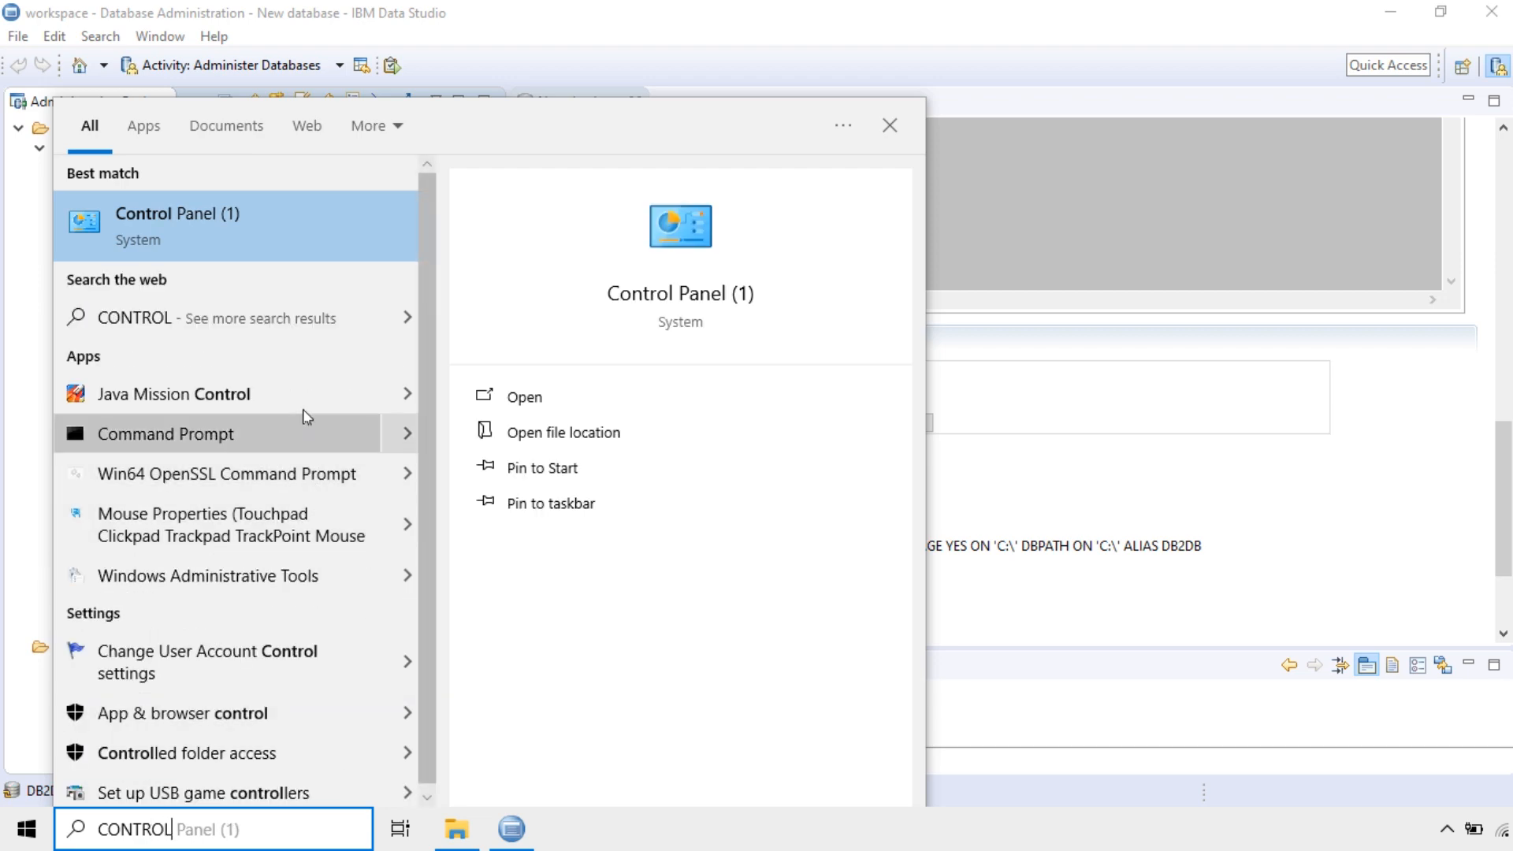
{"action": "left_click", "coordinate": [287, 228]}
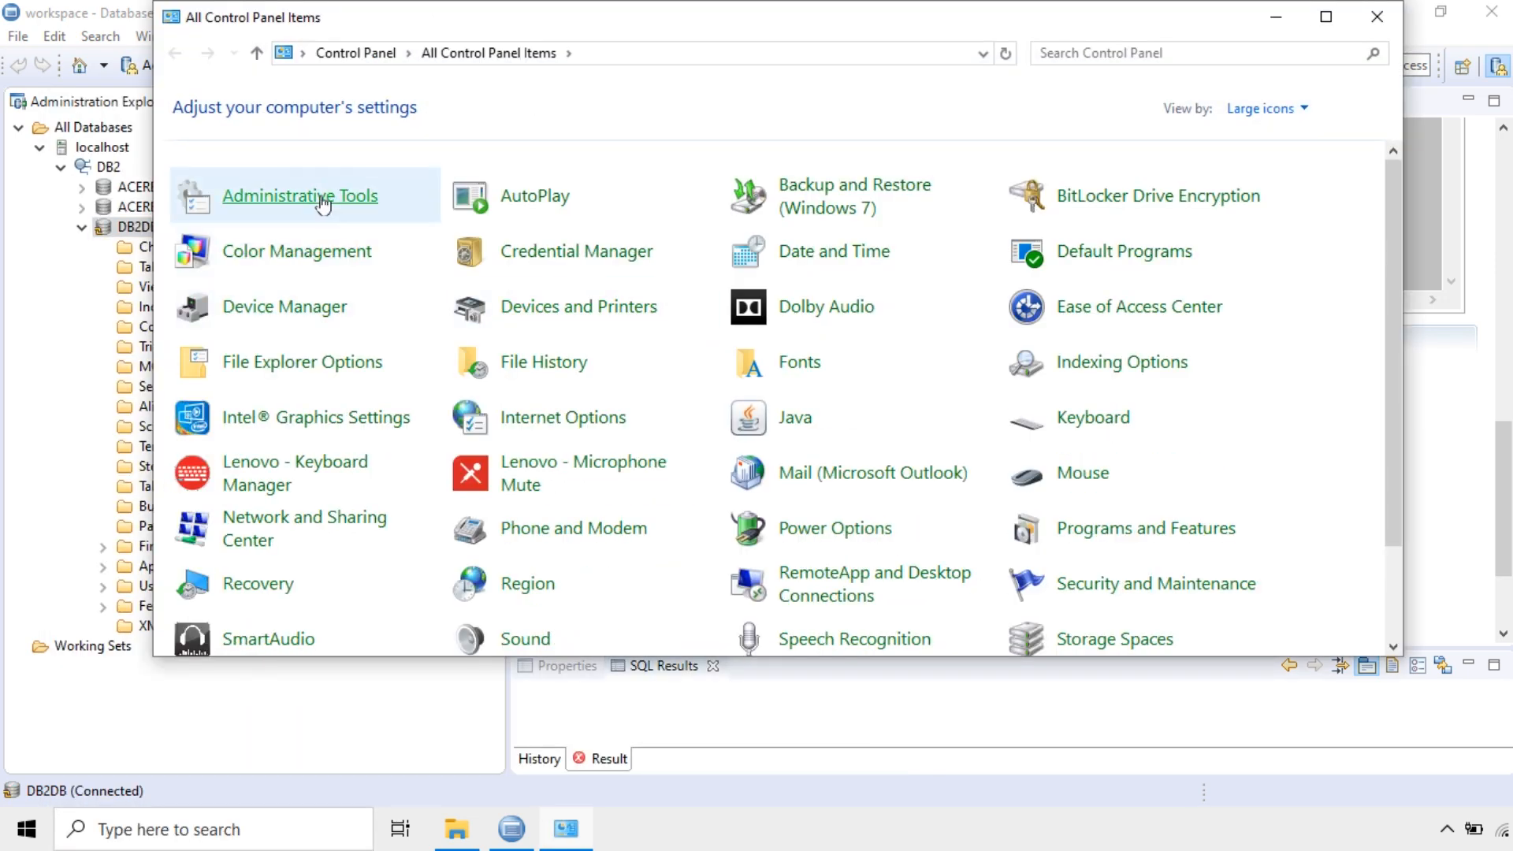
{"action": "left_click", "coordinate": [317, 197]}
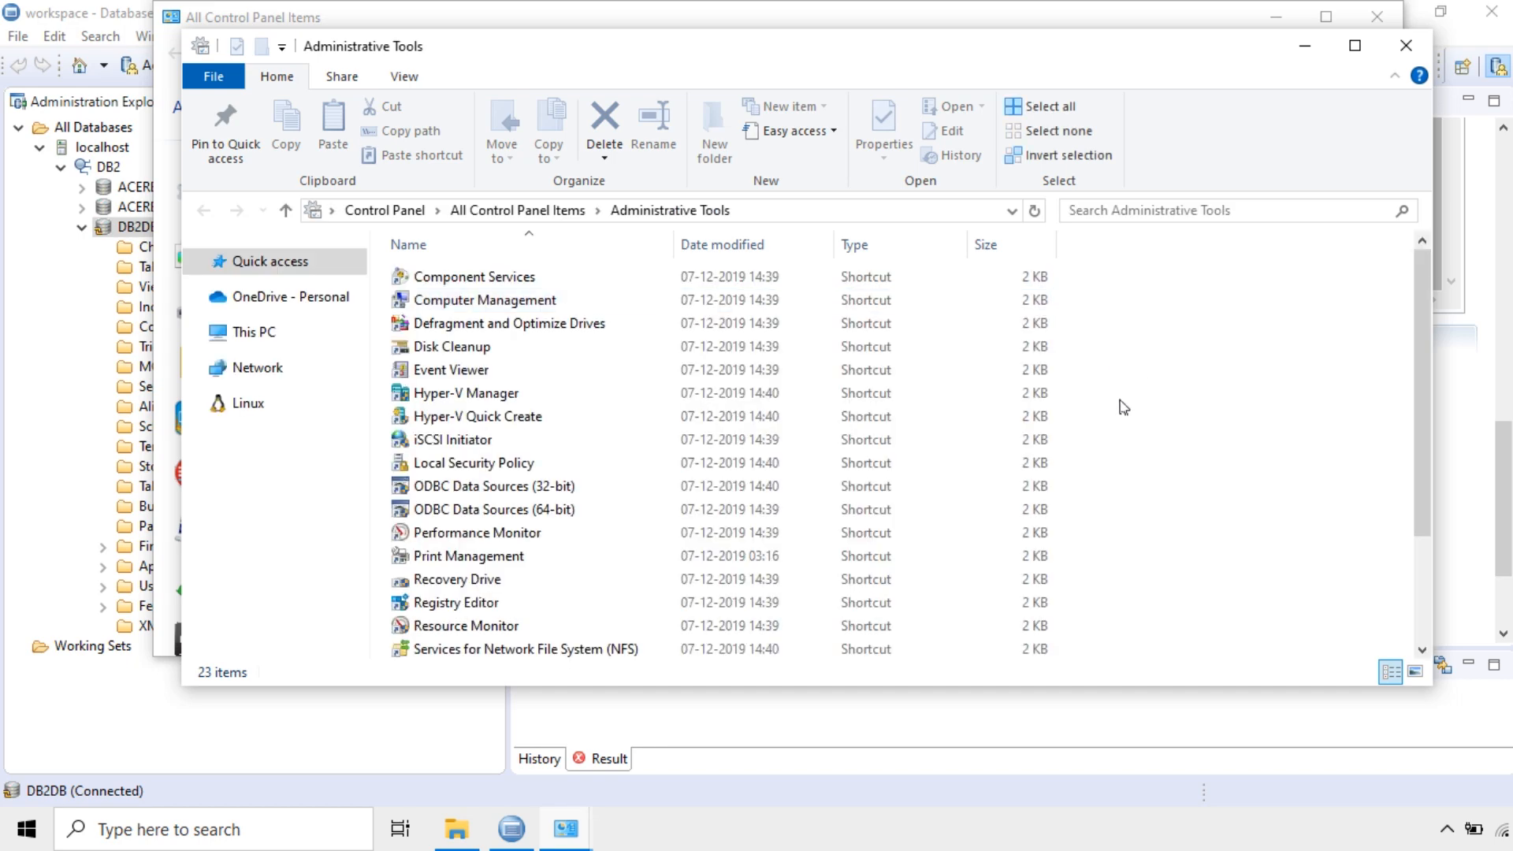
{"action": "left_click", "coordinate": [455, 511]}
{"action": "double_click", "coordinate": [455, 511]}
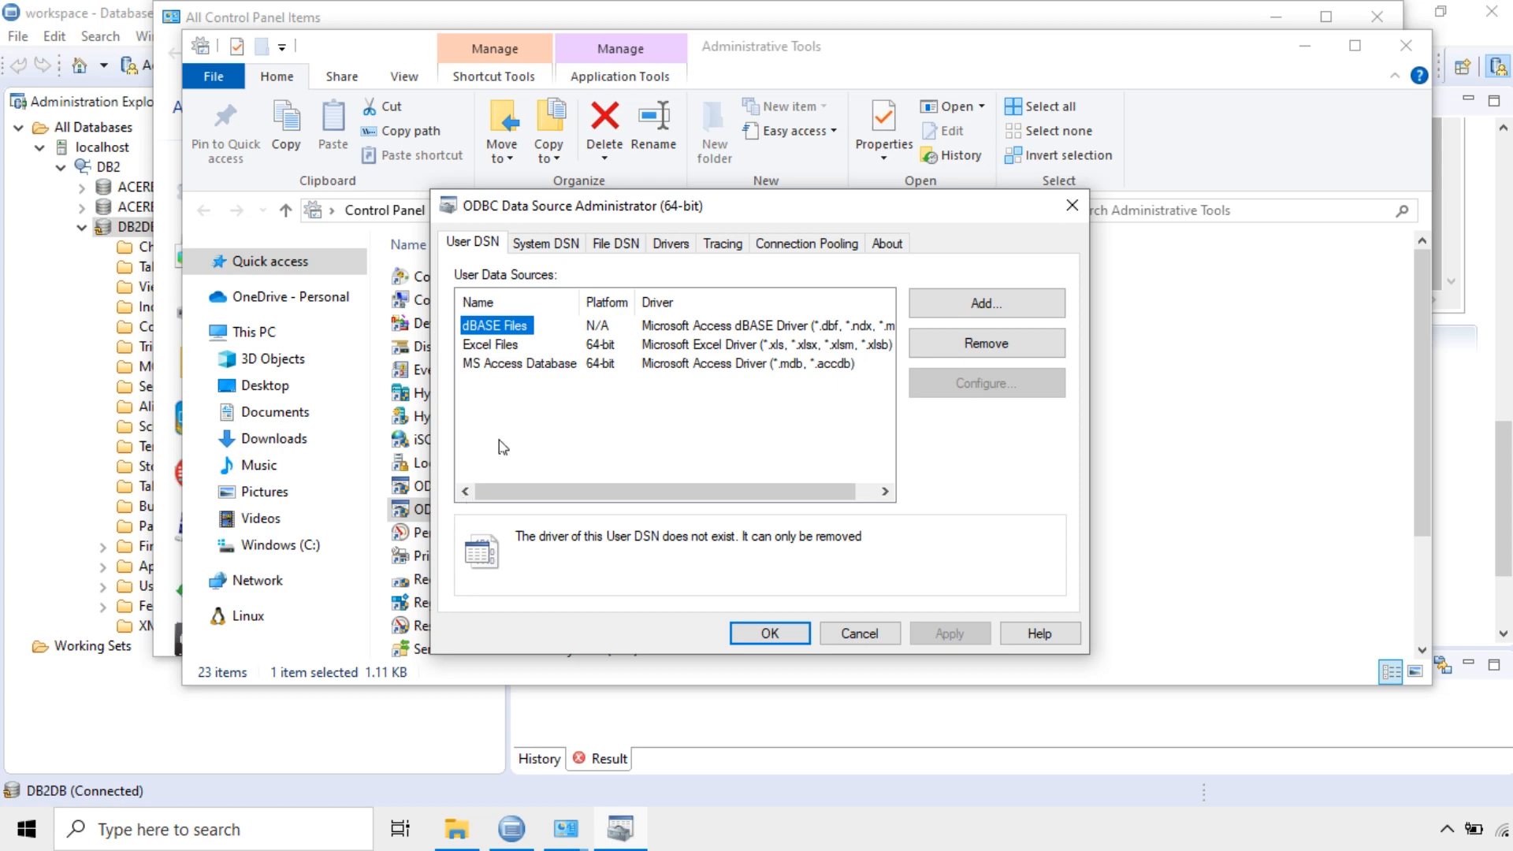
{"action": "left_click", "coordinate": [1072, 205]}
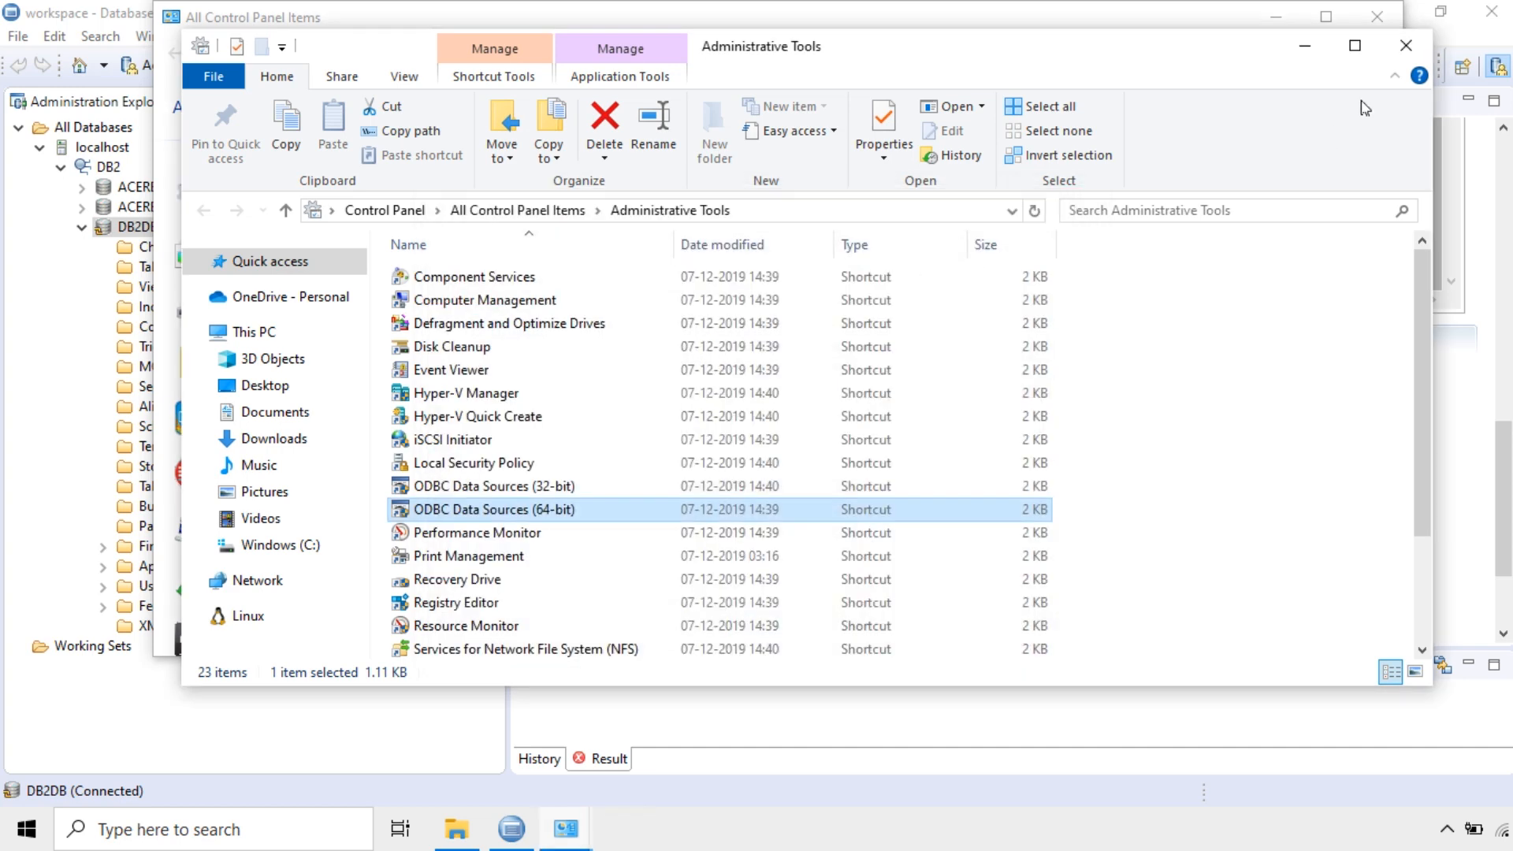
{"action": "left_click", "coordinate": [1406, 45]}
{"action": "left_click", "coordinate": [1278, 21]}
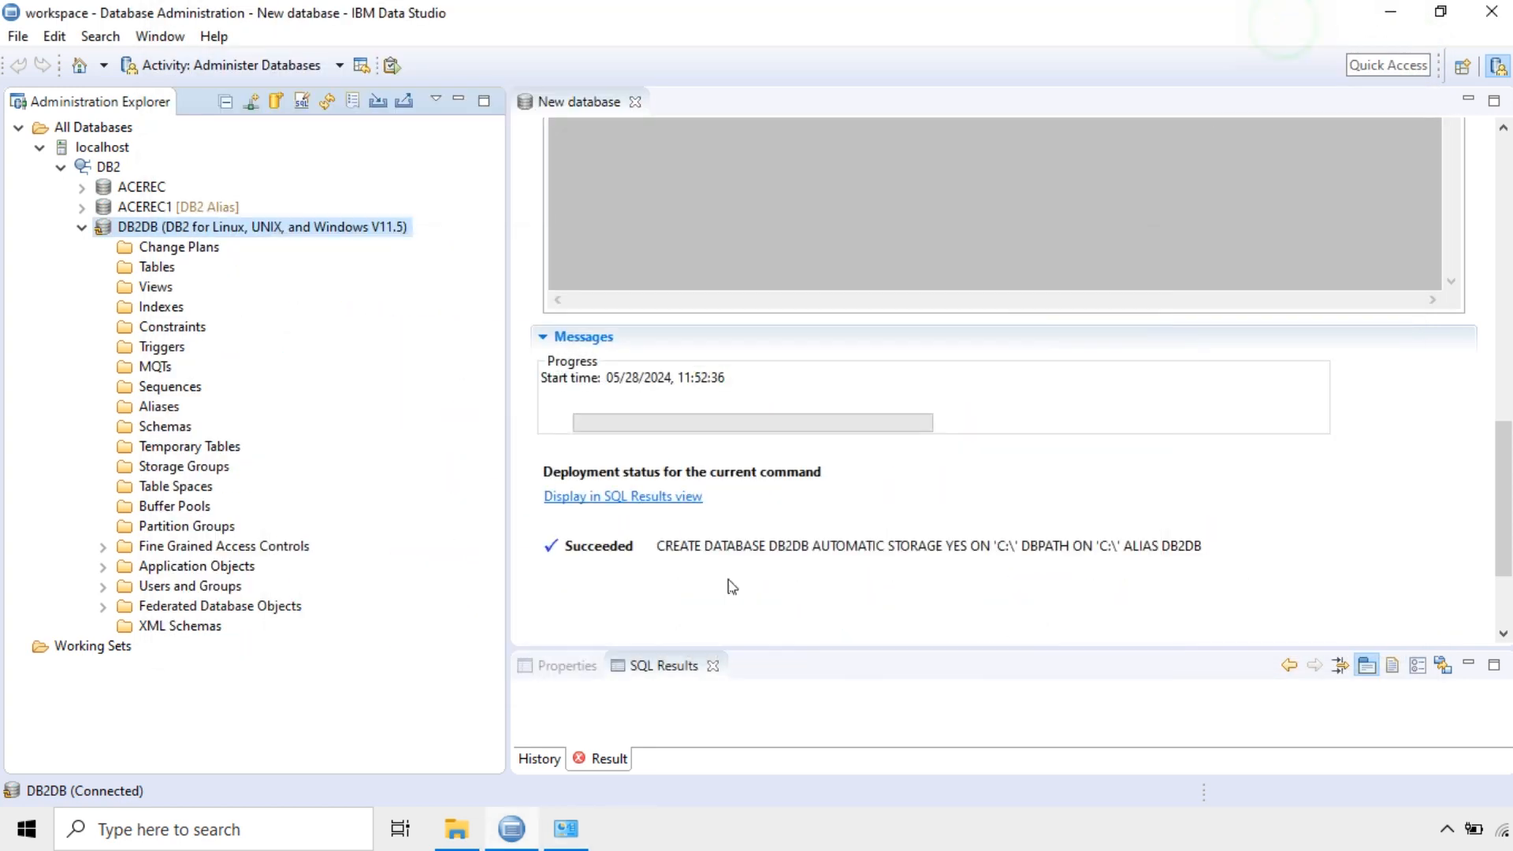
Switch to File Explorer and open the C:\Windows\System32 folder.
{"action": "left_click", "coordinate": [464, 840]}
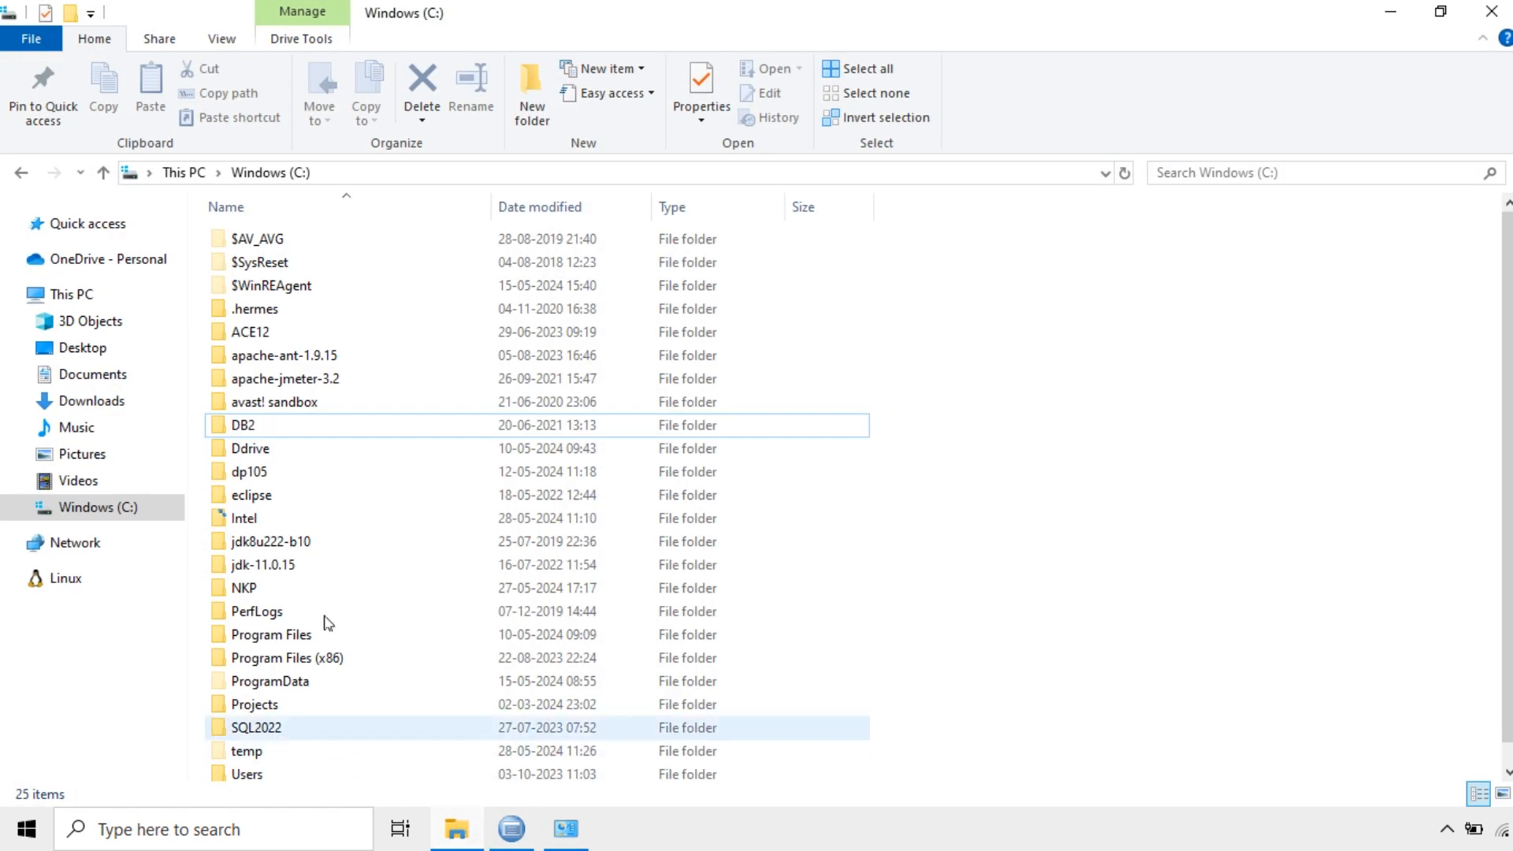
{"action": "double_click", "coordinate": [257, 770]}
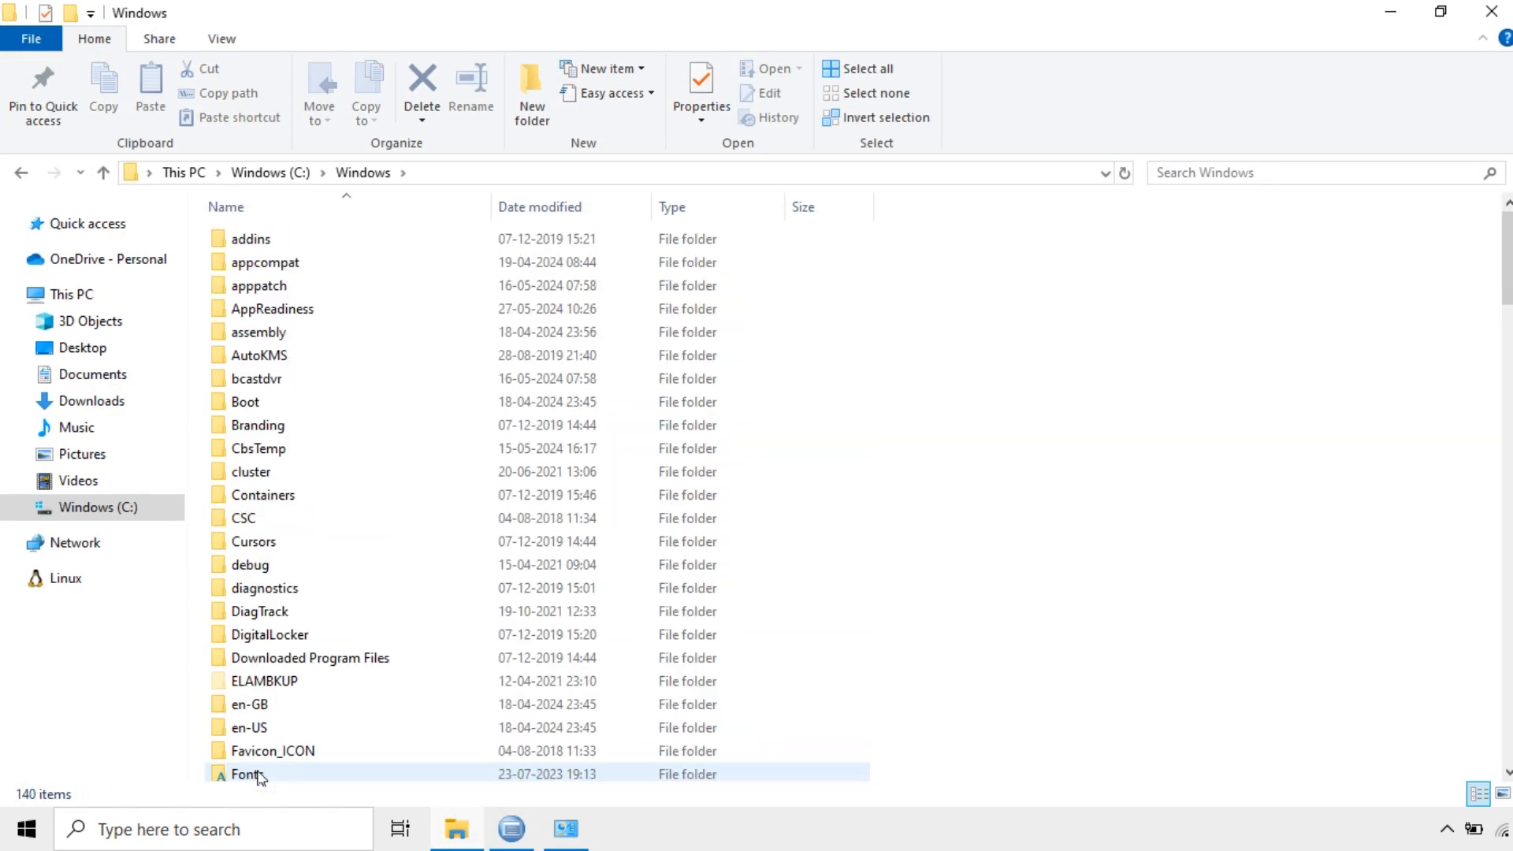
{"action": "left_click", "coordinate": [249, 566]}
{"action": "scroll", "coordinate": [309, 622], "scroll_direction": "down", "scroll_amount": 10}
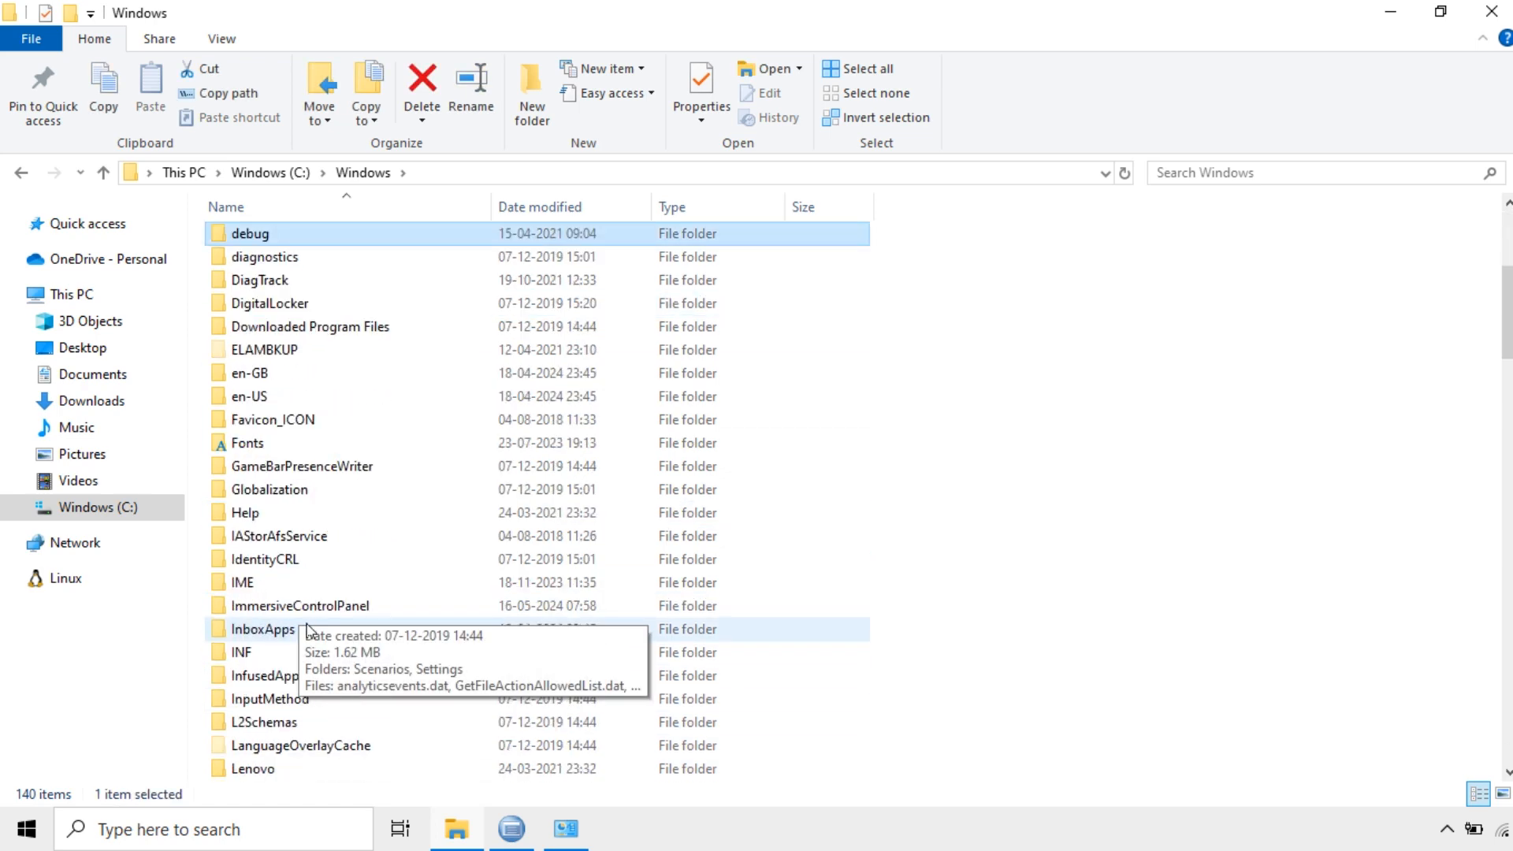
{"action": "left_click", "coordinate": [284, 588]}
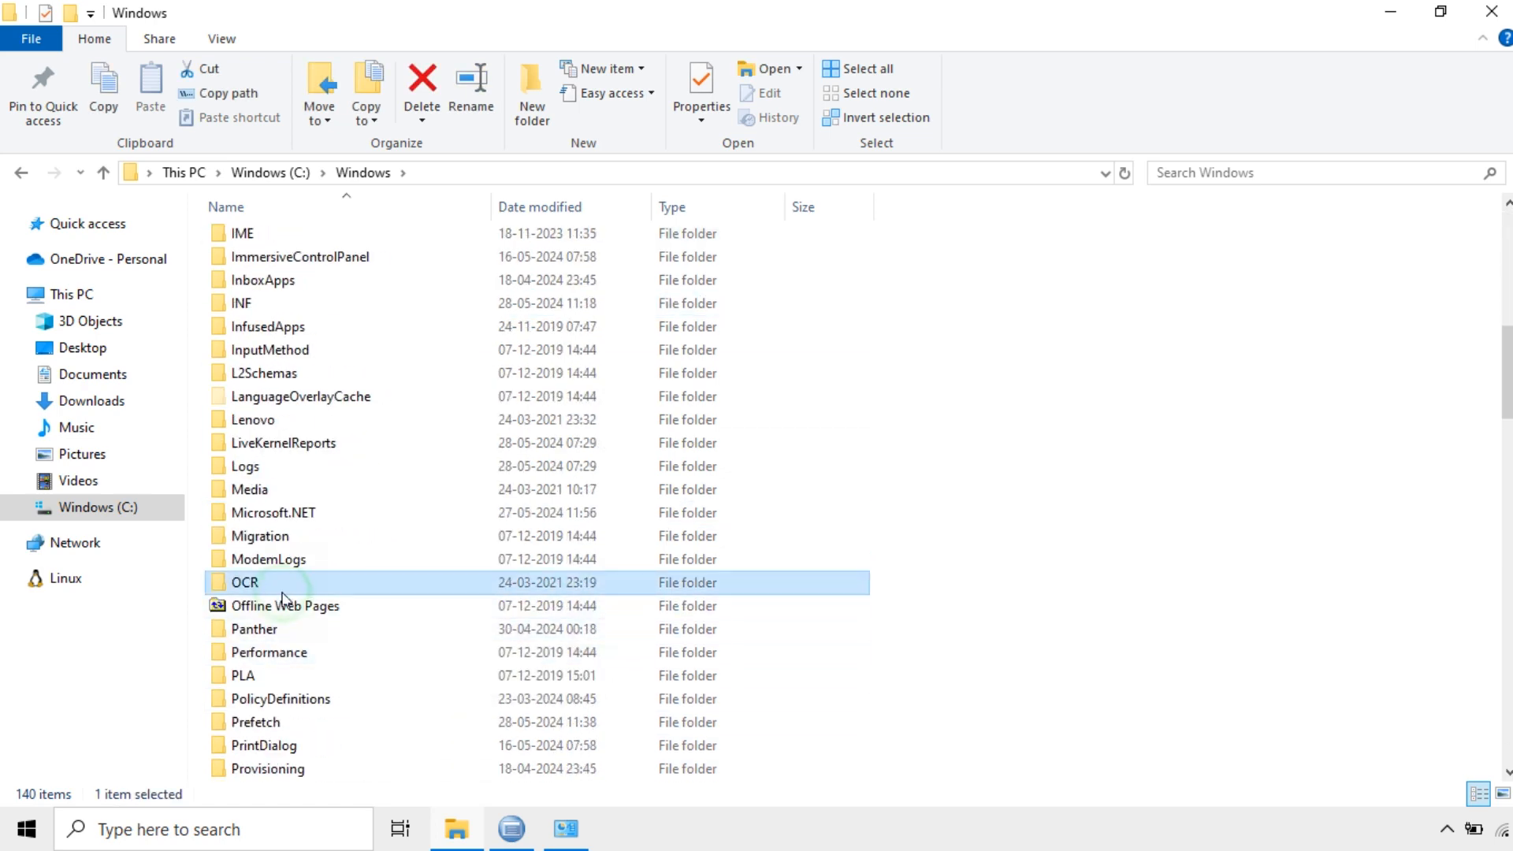
{"action": "key", "text": "s"}
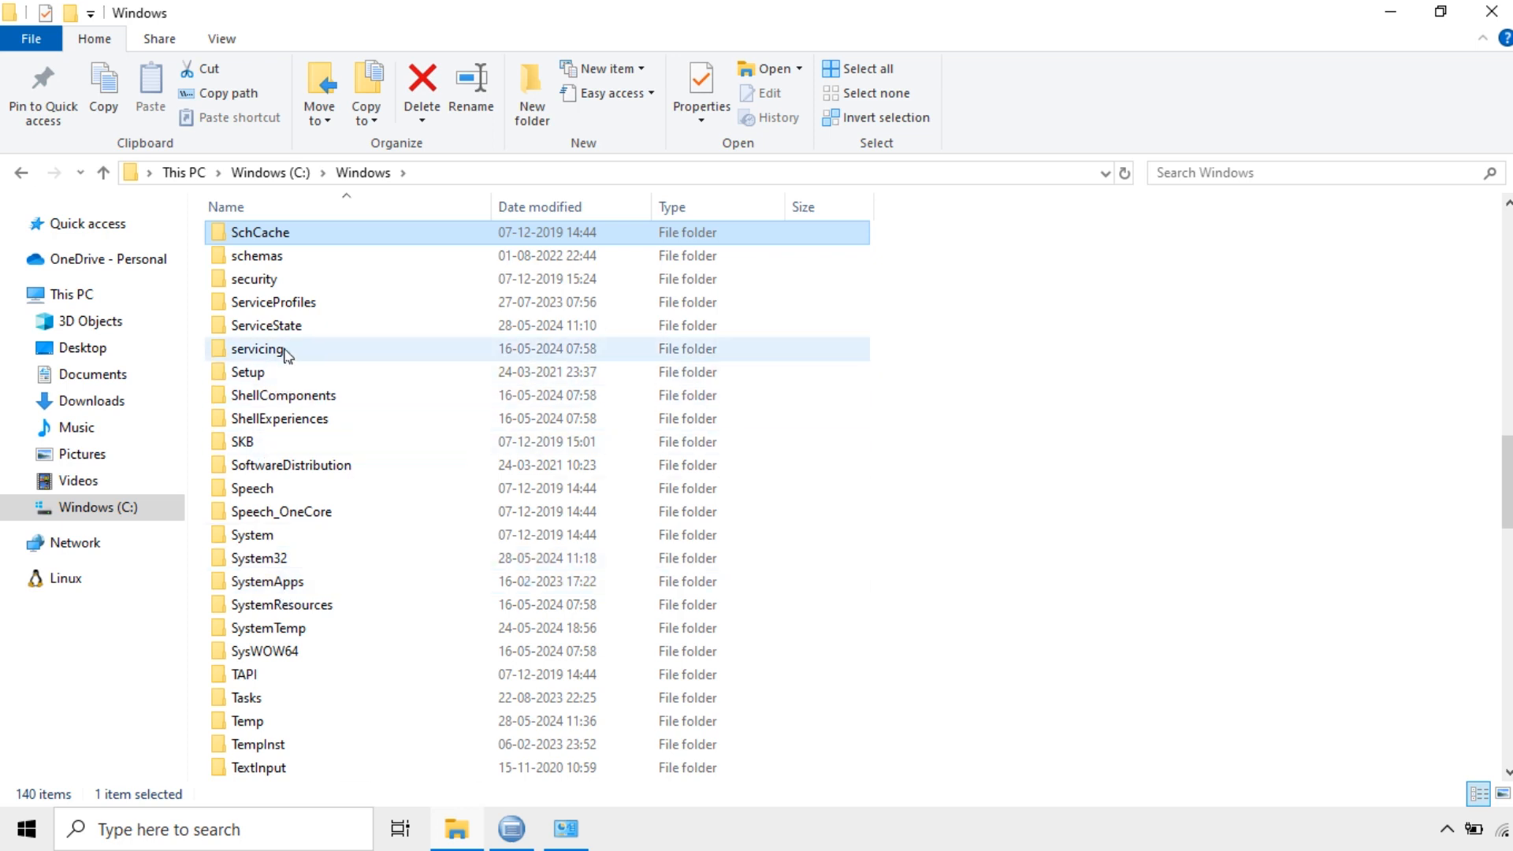
{"action": "double_click", "coordinate": [278, 560]}
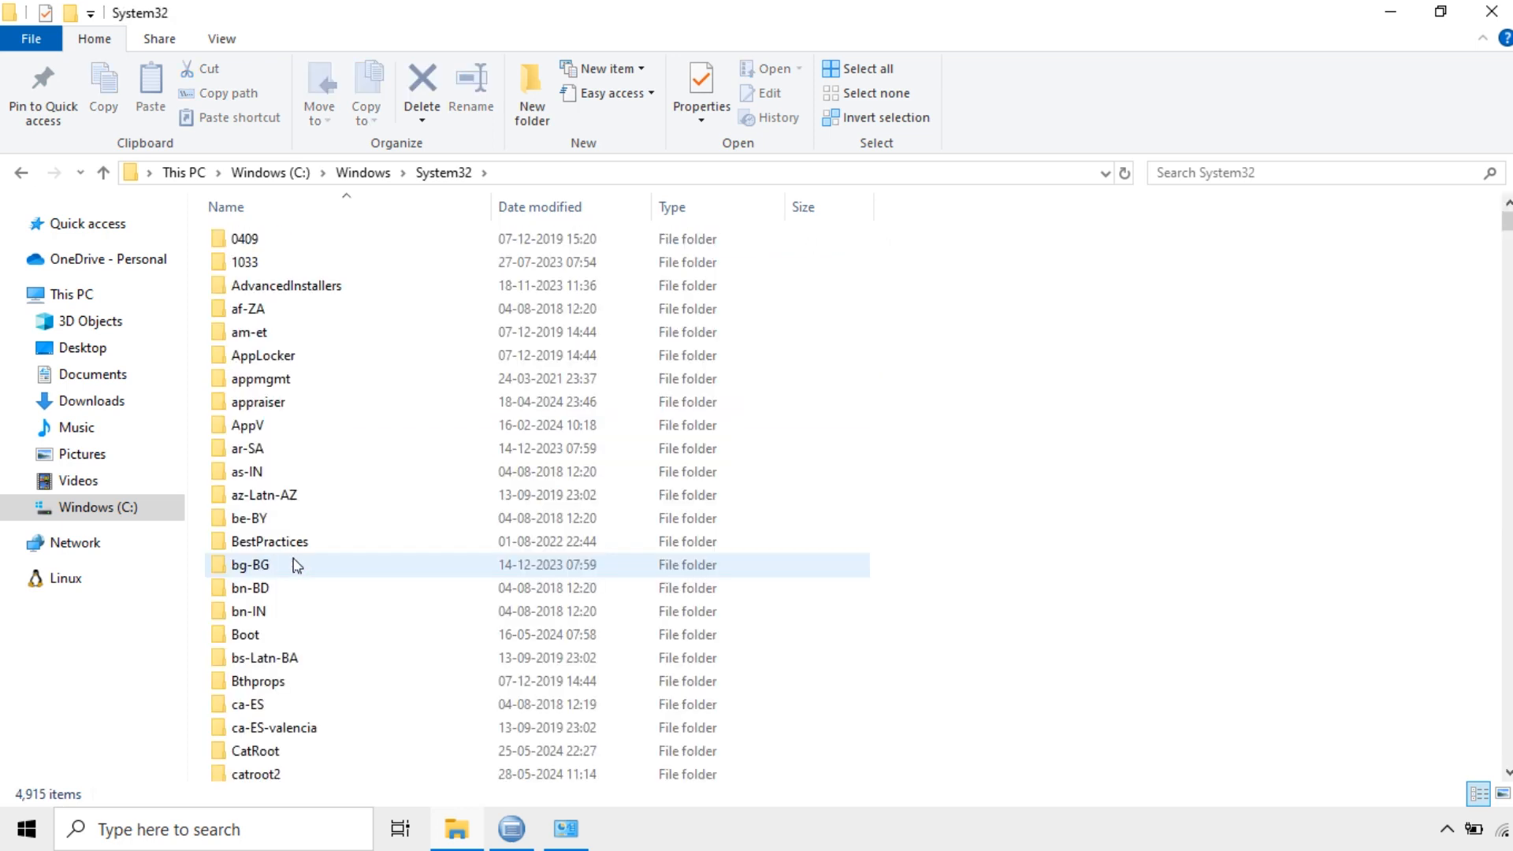
Find odbcad32.exe in System32, run it to open the 64-bit ODBC administrator, and minimize File Explorer.
{"action": "scroll", "coordinate": [268, 535], "scroll_direction": "down", "scroll_amount": 1}
{"action": "left_click", "coordinate": [268, 535]}
{"action": "key", "text": "o"}
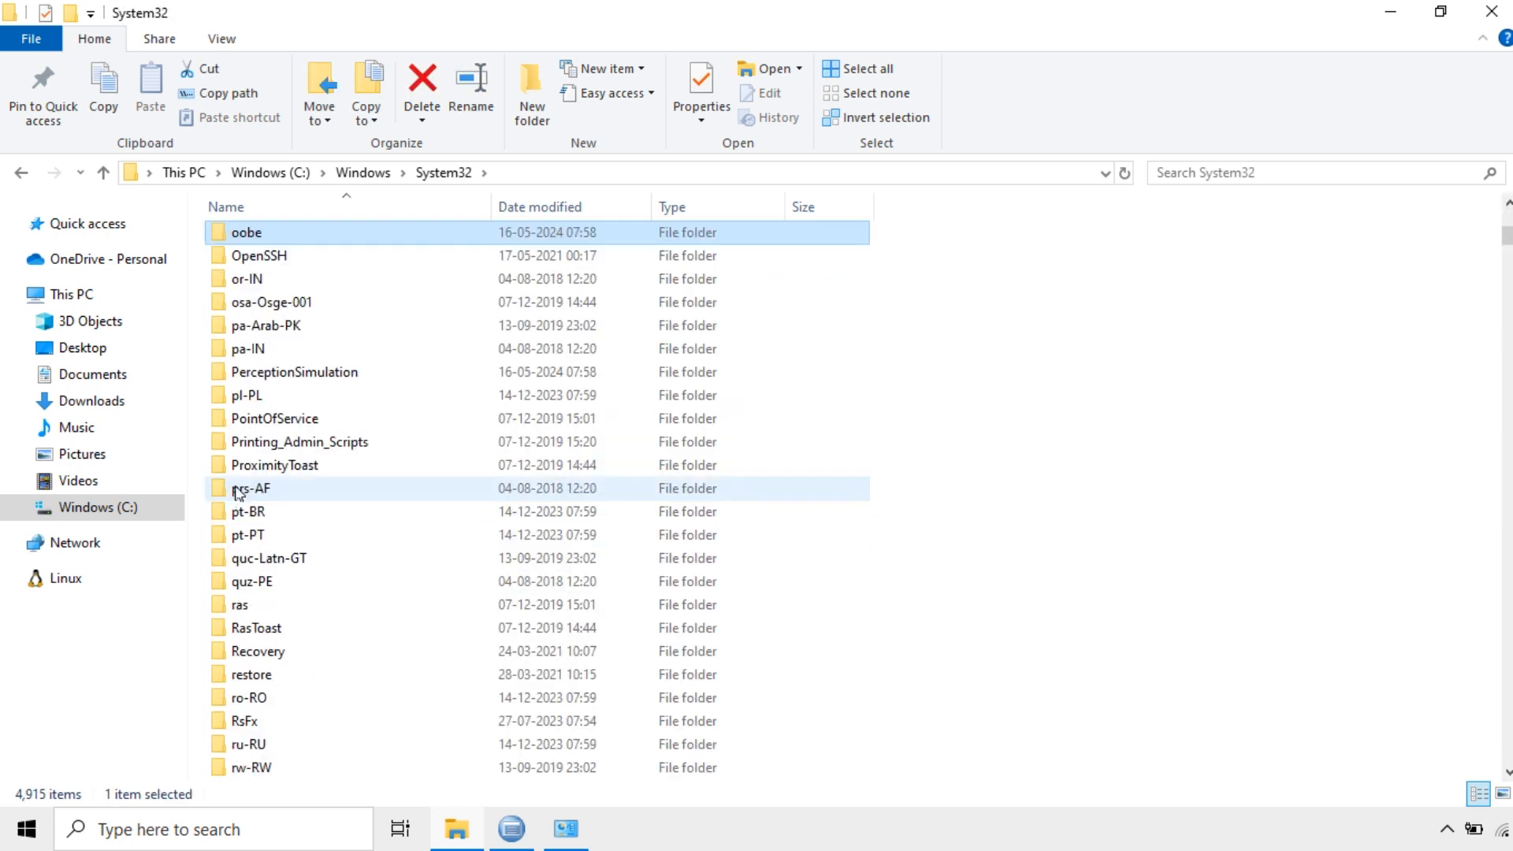
{"action": "key", "text": "p"}
{"action": "key", "text": "o"}
{"action": "key", "text": "o"}
{"action": "key", "text": "o"}
{"action": "key", "text": "o"}
{"action": "key", "text": "o"}
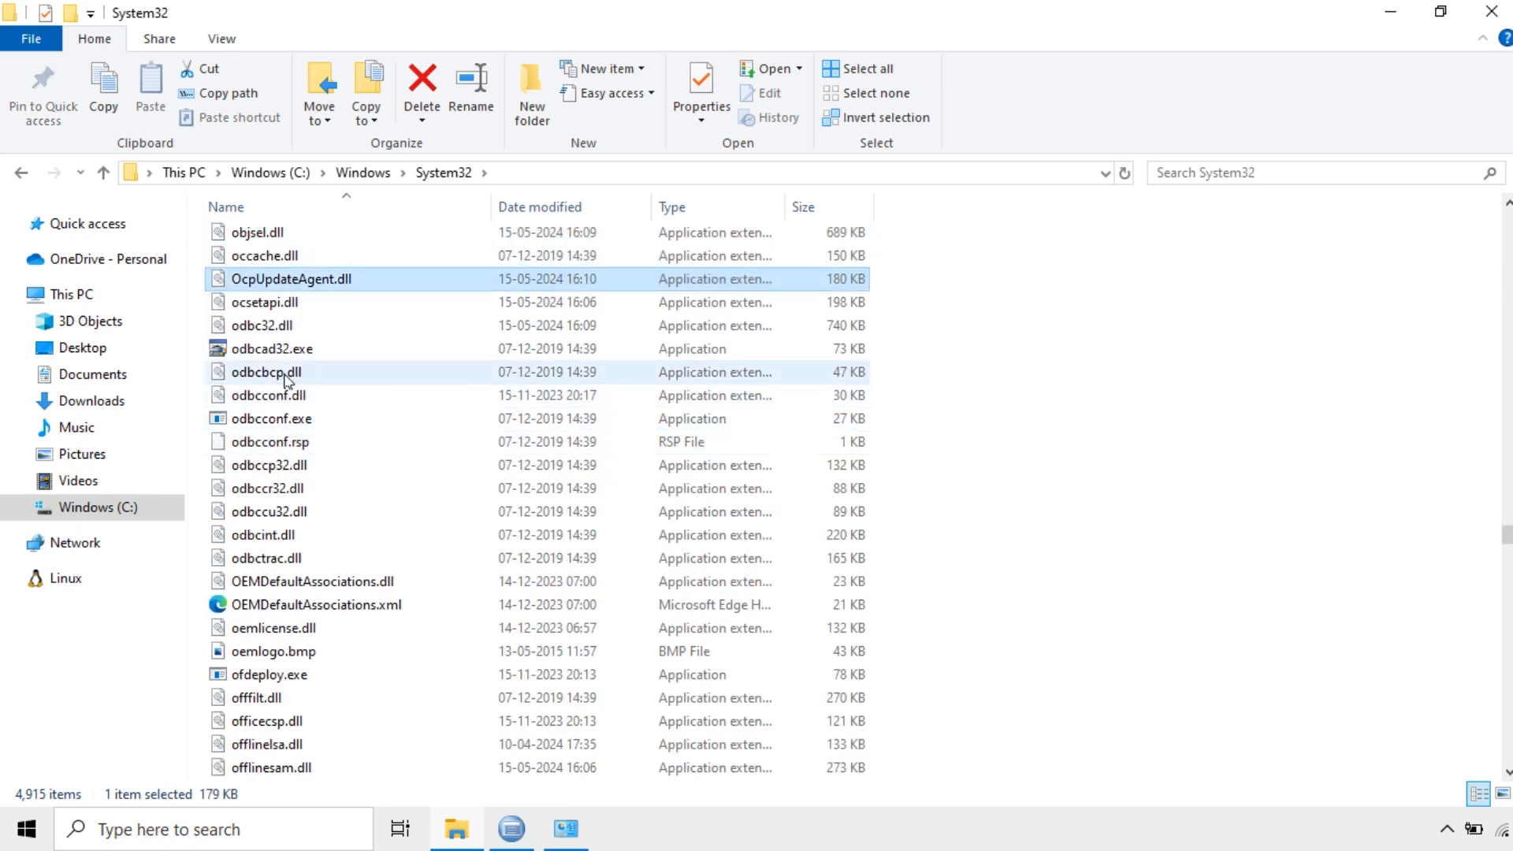
{"action": "left_click", "coordinate": [266, 354]}
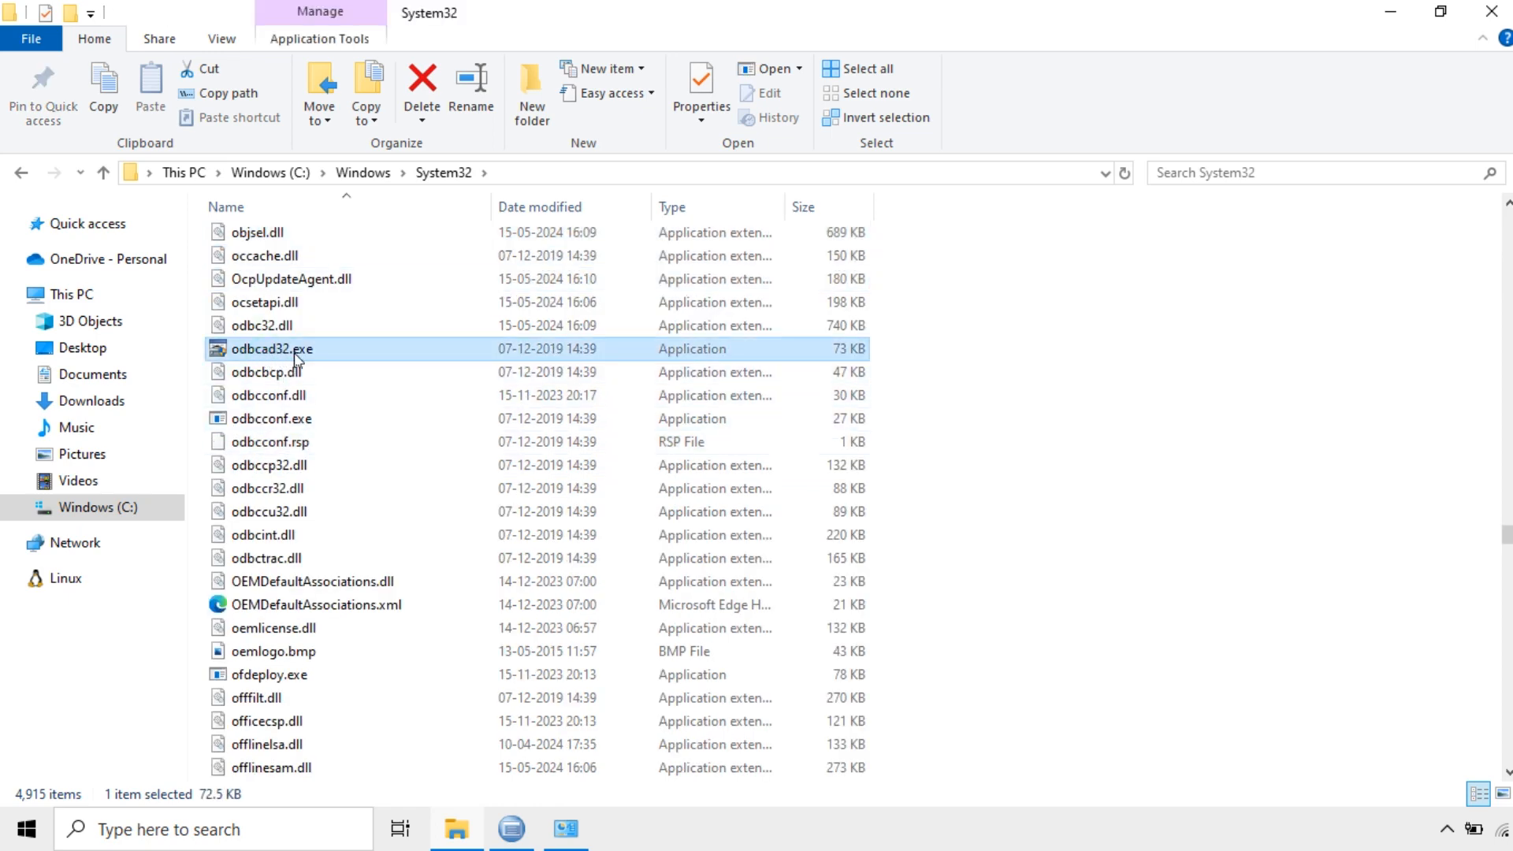
{"action": "double_click", "coordinate": [286, 352]}
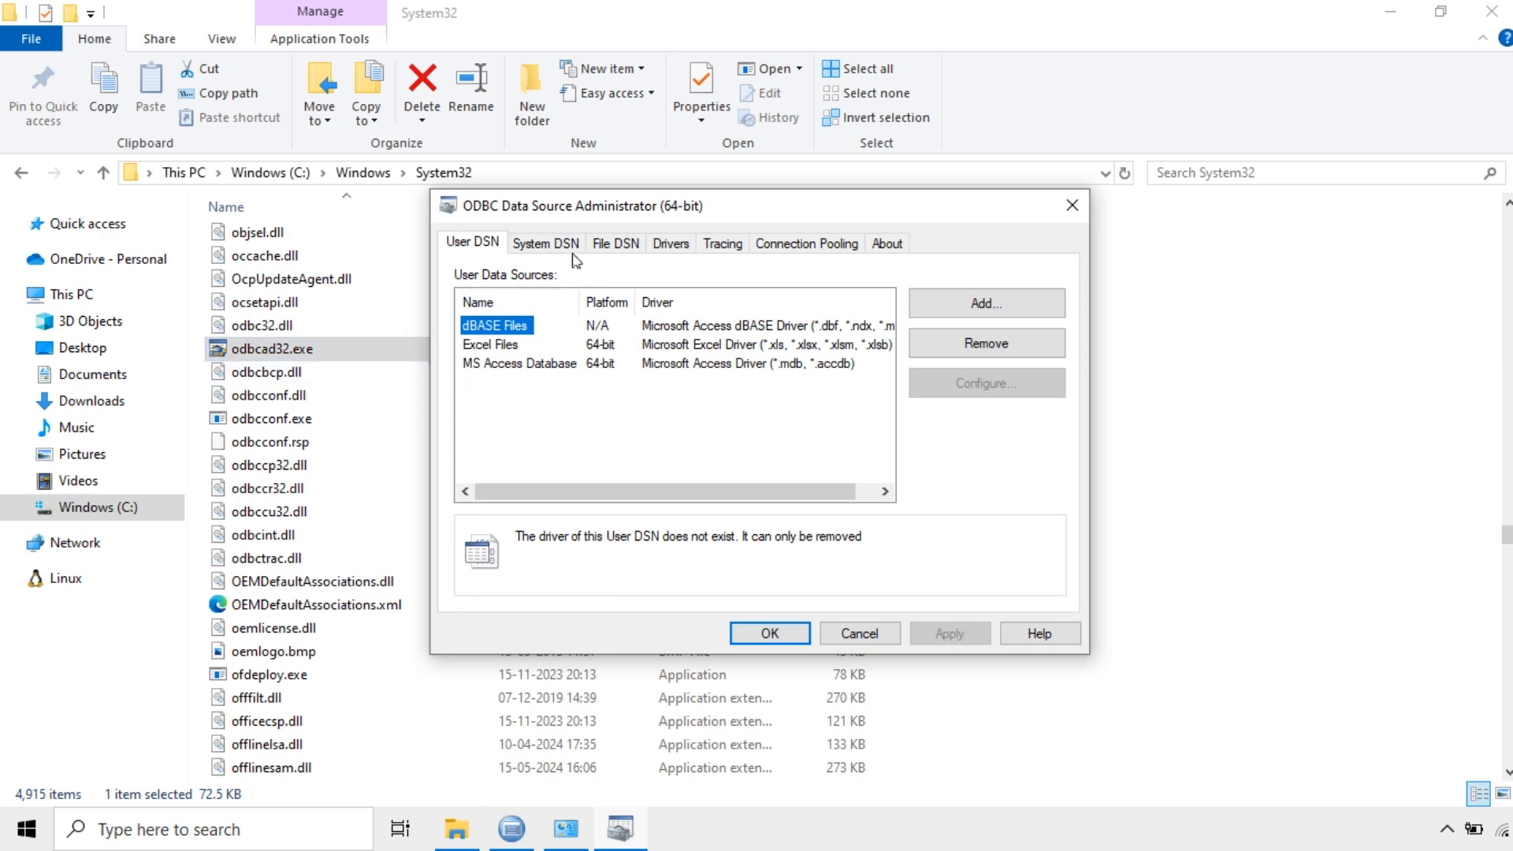
{"action": "left_click_drag", "start_coordinate": [629, 220], "coordinate": [599, 240]}
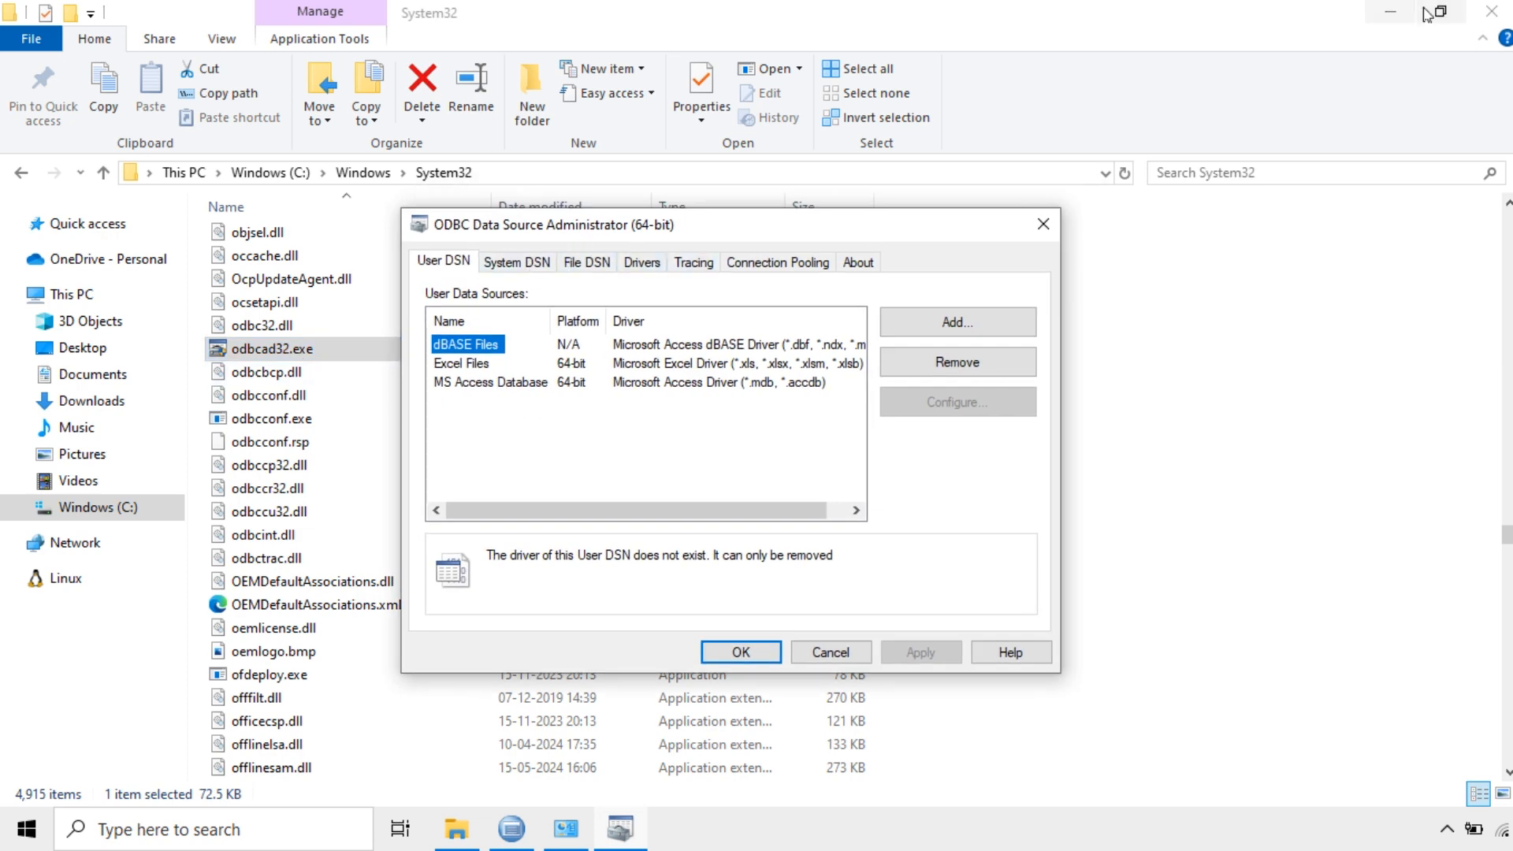
{"action": "left_click", "coordinate": [1391, 11]}
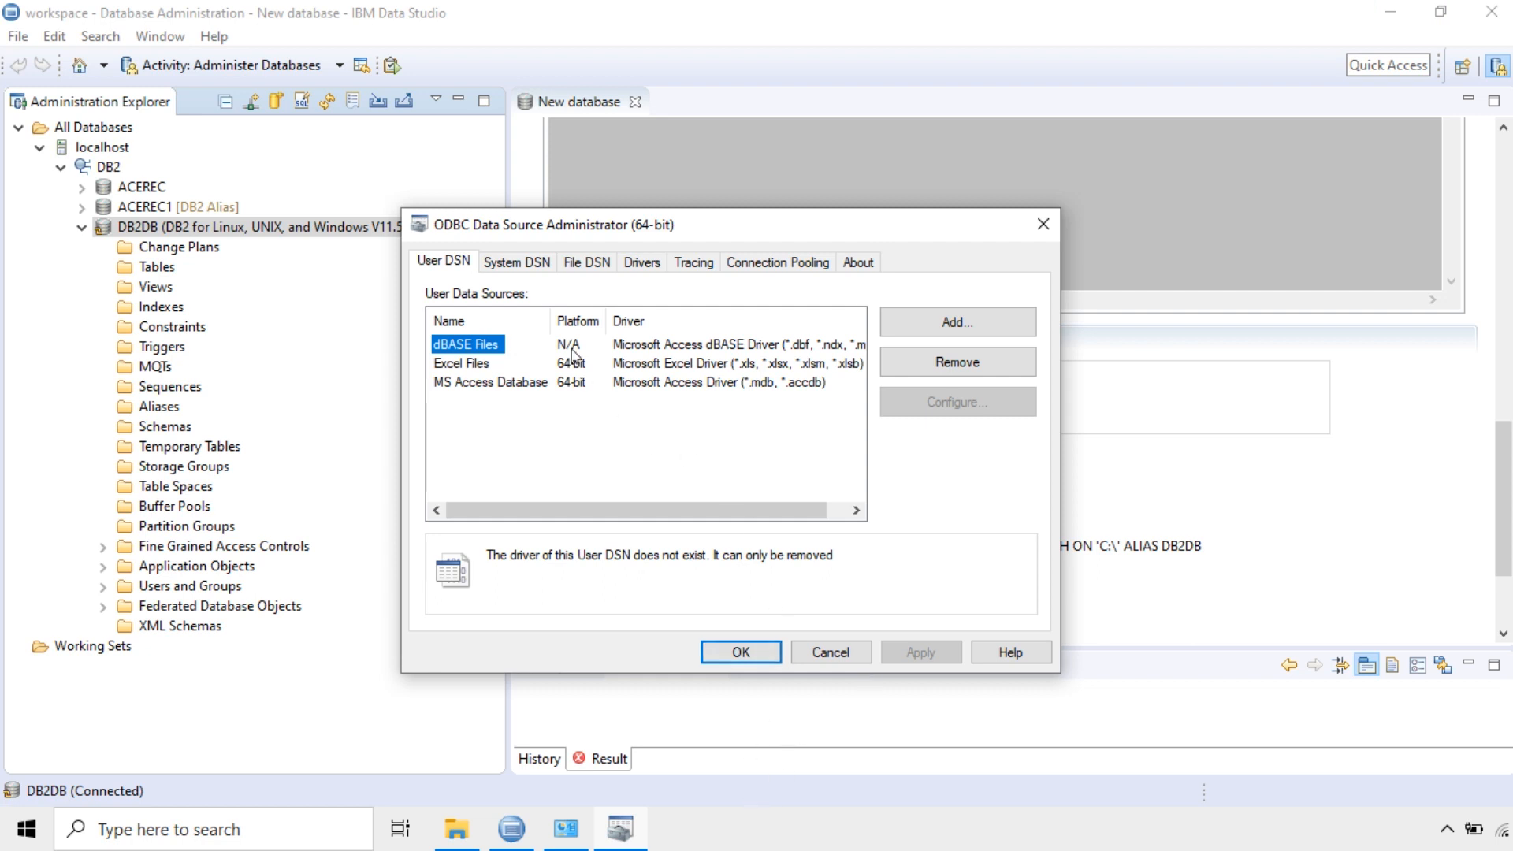
Start adding a system data source that uses the IBM DB2 ODBC DRIVER - DB2COPY1 driver.
{"action": "left_click", "coordinate": [528, 267]}
{"action": "left_click_drag", "start_coordinate": [614, 229], "coordinate": [749, 142]}
{"action": "left_click", "coordinate": [1091, 237]}
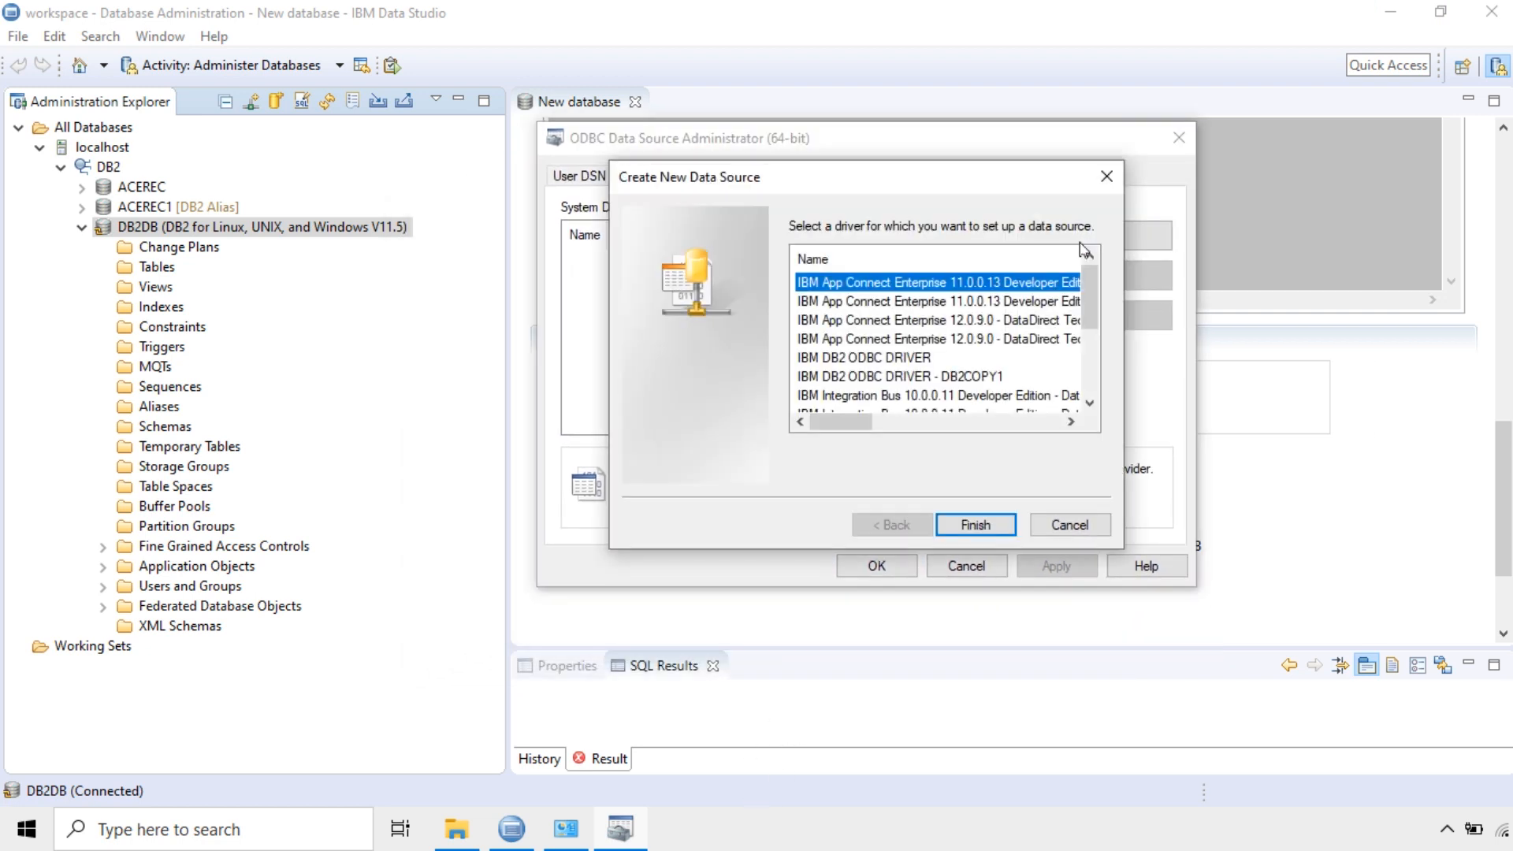
{"action": "left_click", "coordinate": [834, 378]}
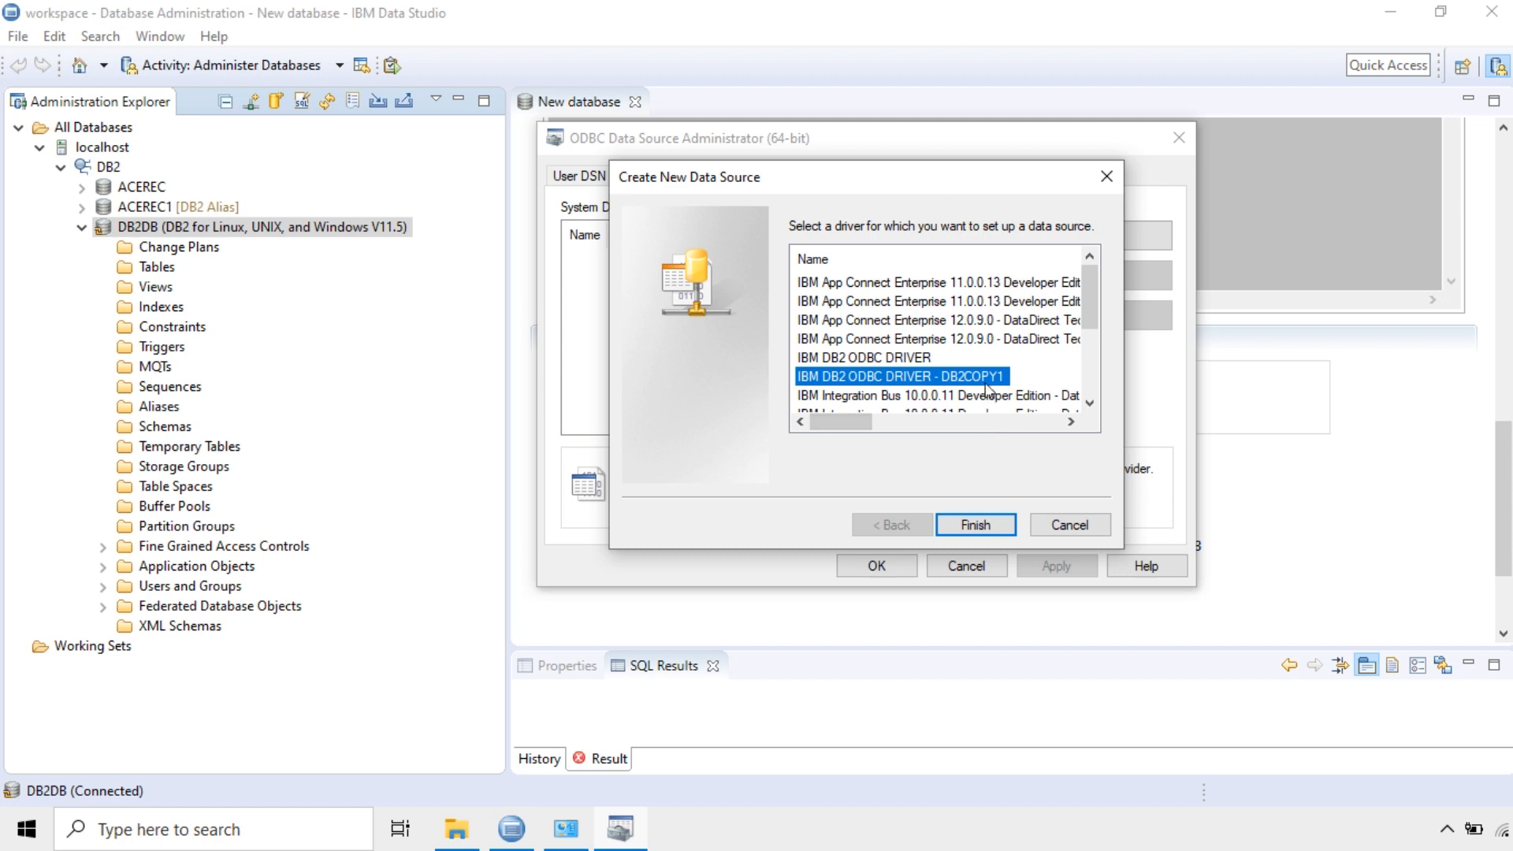
{"action": "left_click", "coordinate": [979, 524]}
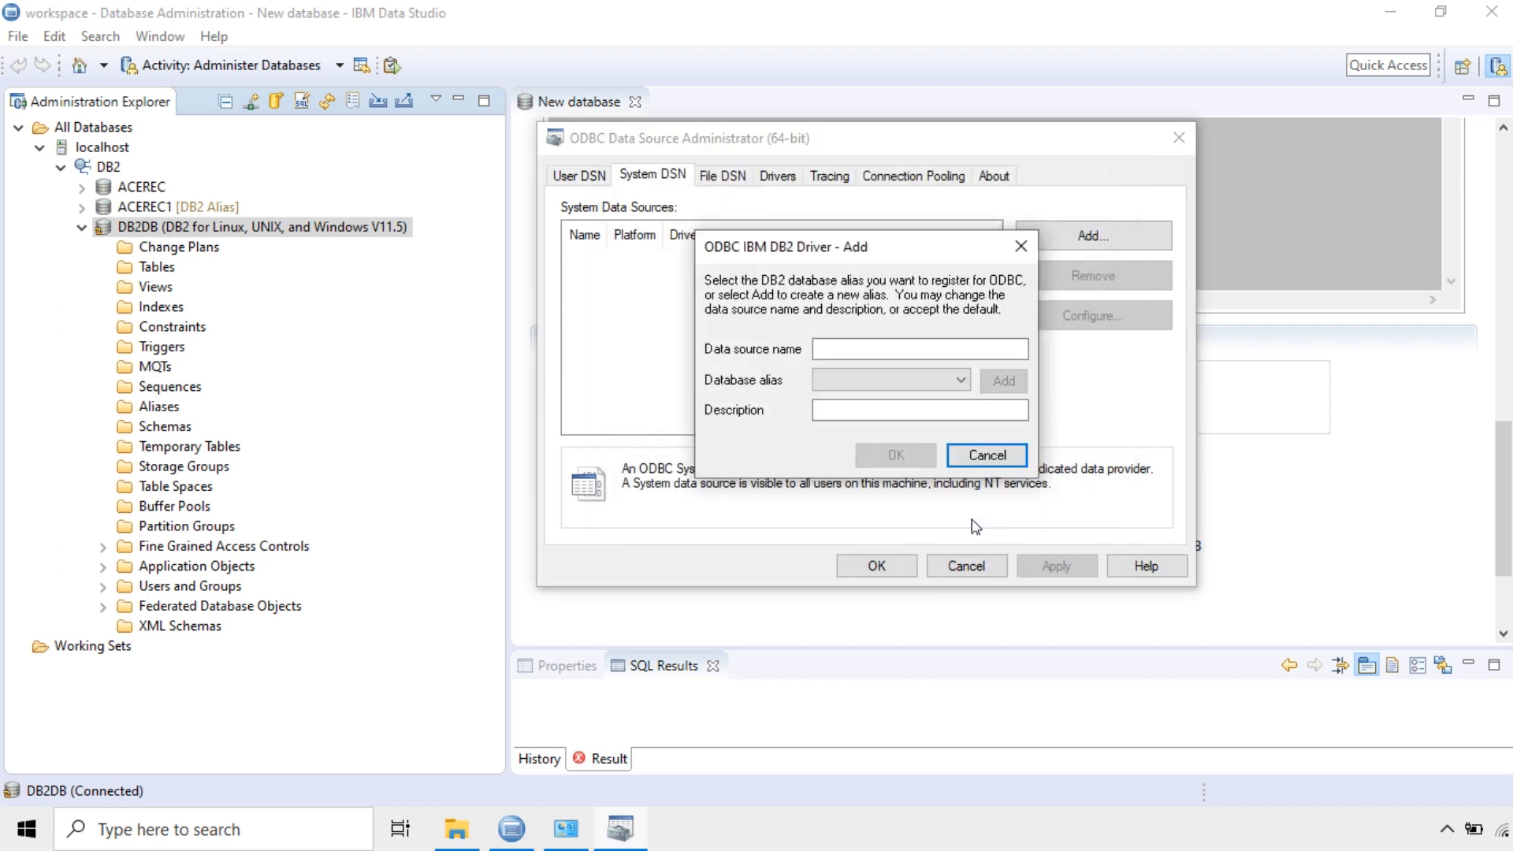
Name the data source DB2DSN and select DB2DB as its database alias.
{"action": "left_click", "coordinate": [856, 353]}
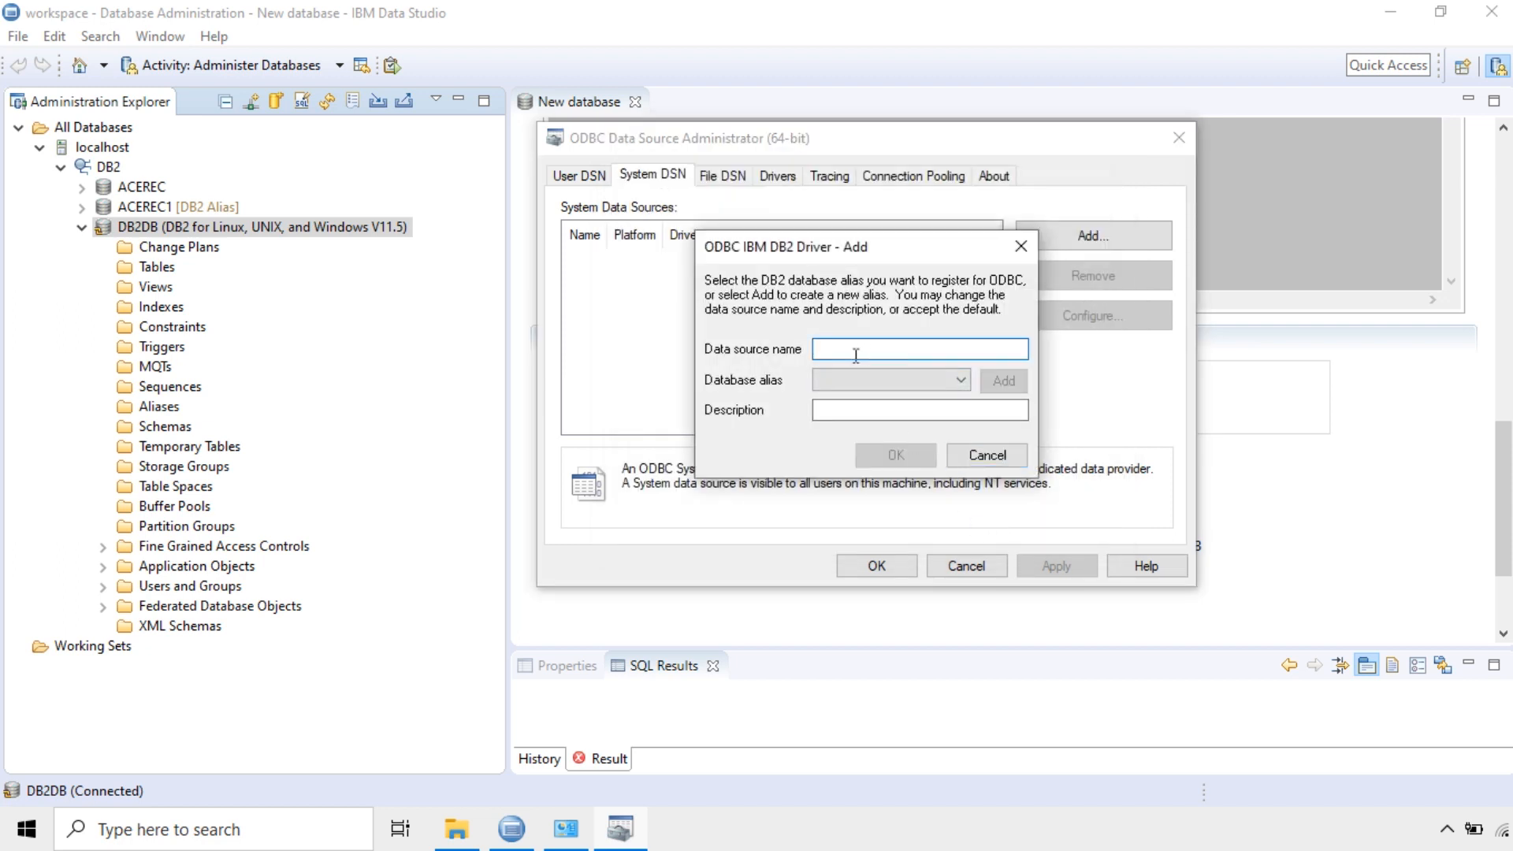
{"action": "type", "text": "DB2DSN"}
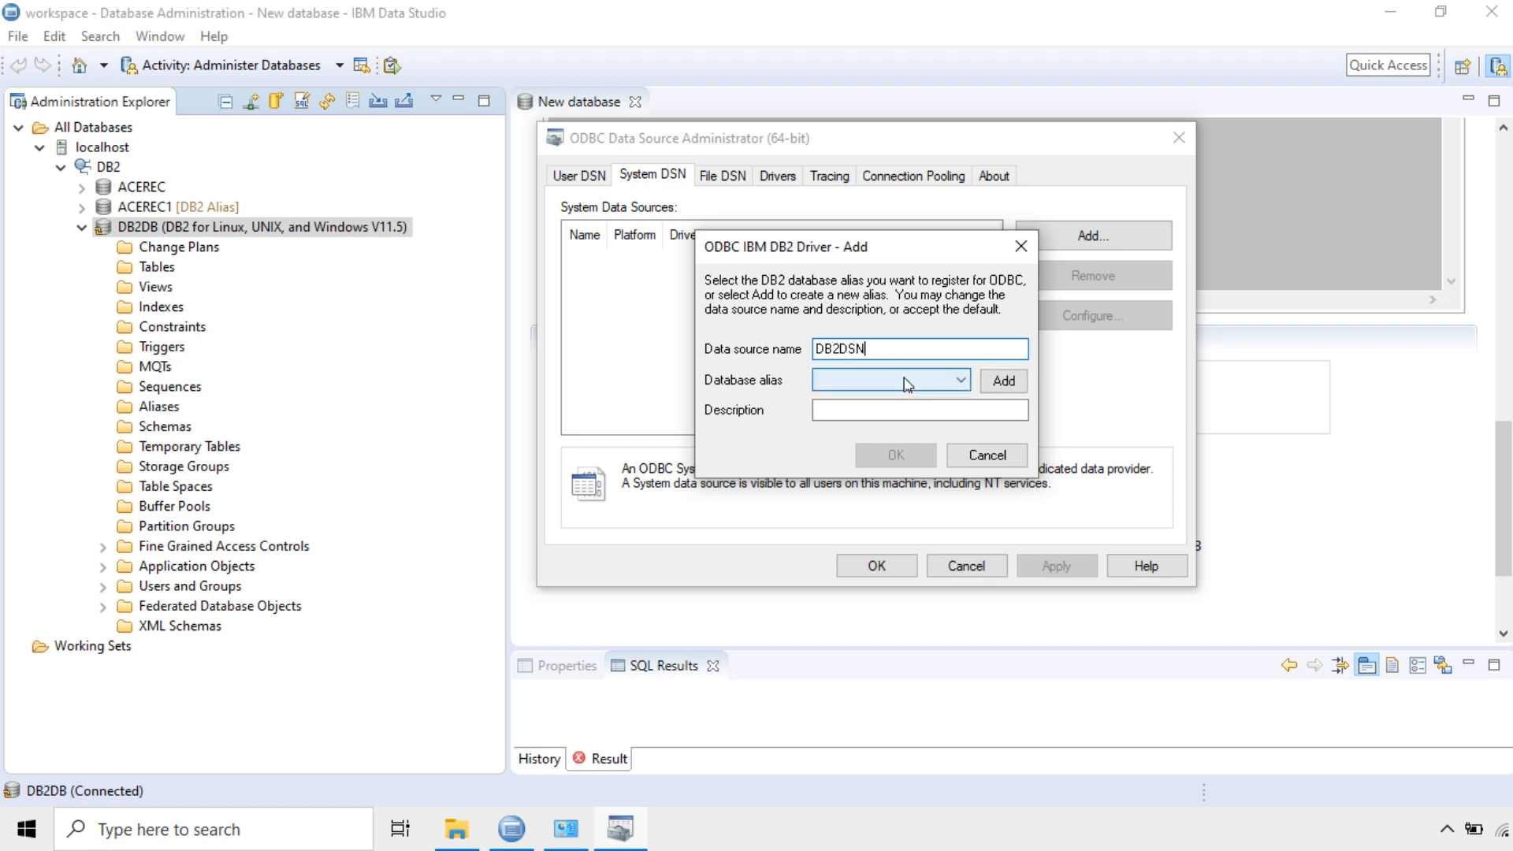
{"action": "left_click", "coordinate": [905, 383]}
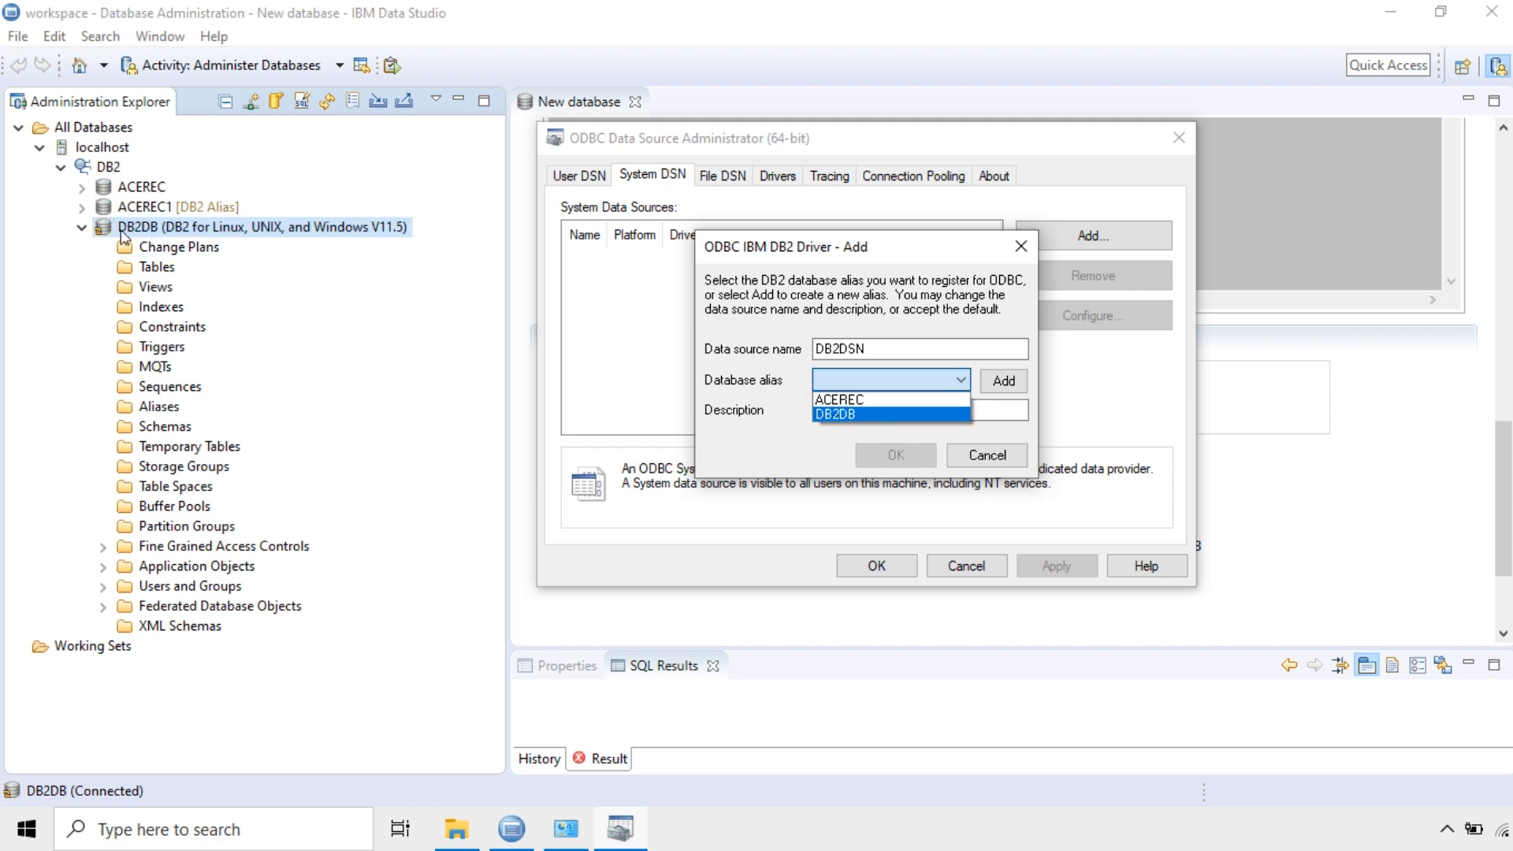
{"action": "left_click", "coordinate": [843, 418]}
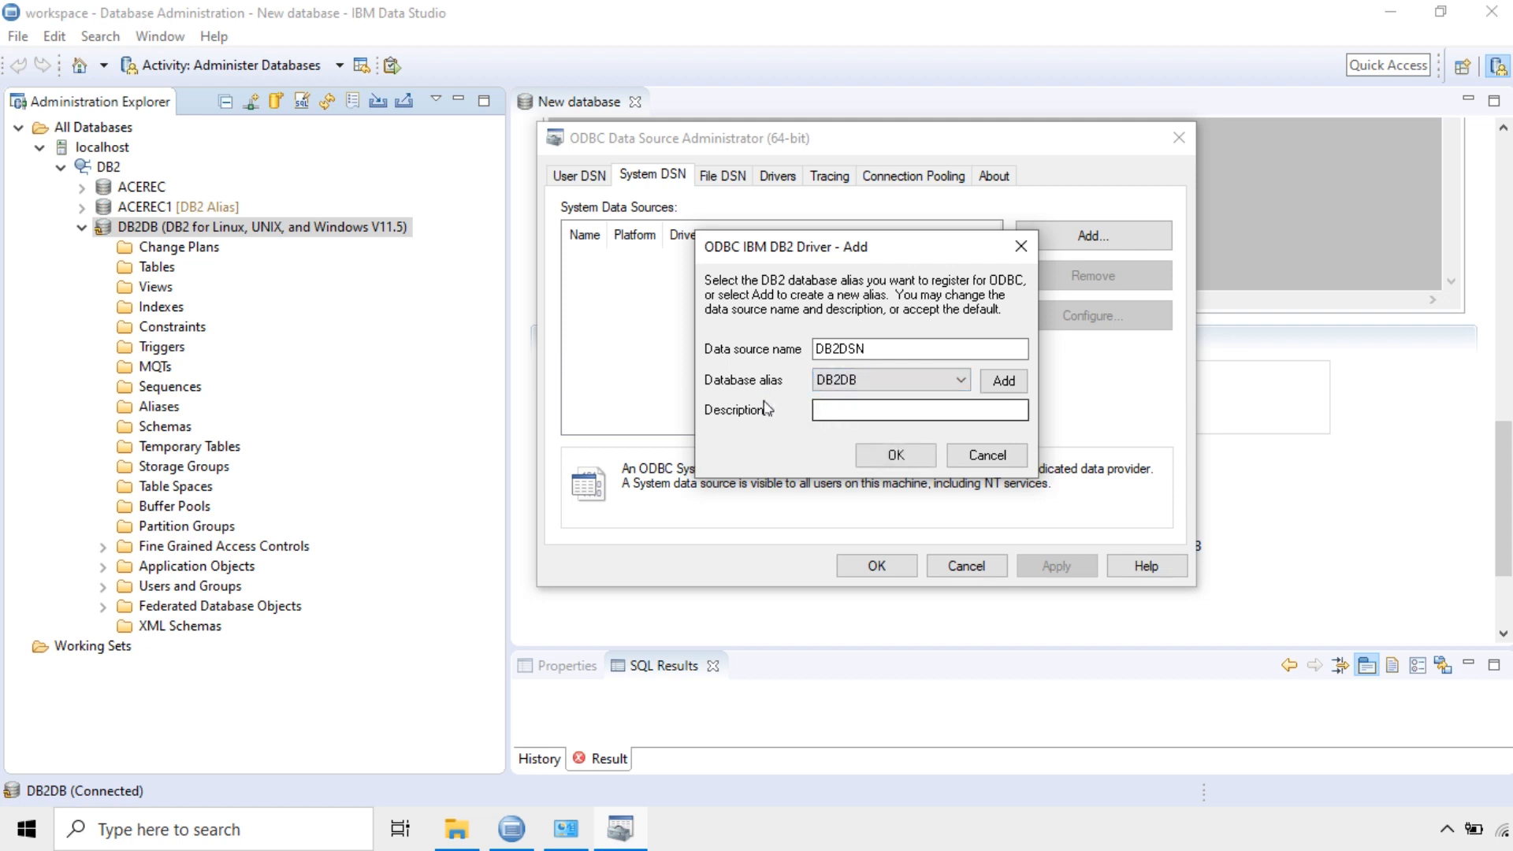
Check DB2DB's alias in its IBM Data Studio connection details, then return to the ODBC data source dialog.
{"action": "double_click", "coordinate": [219, 230]}
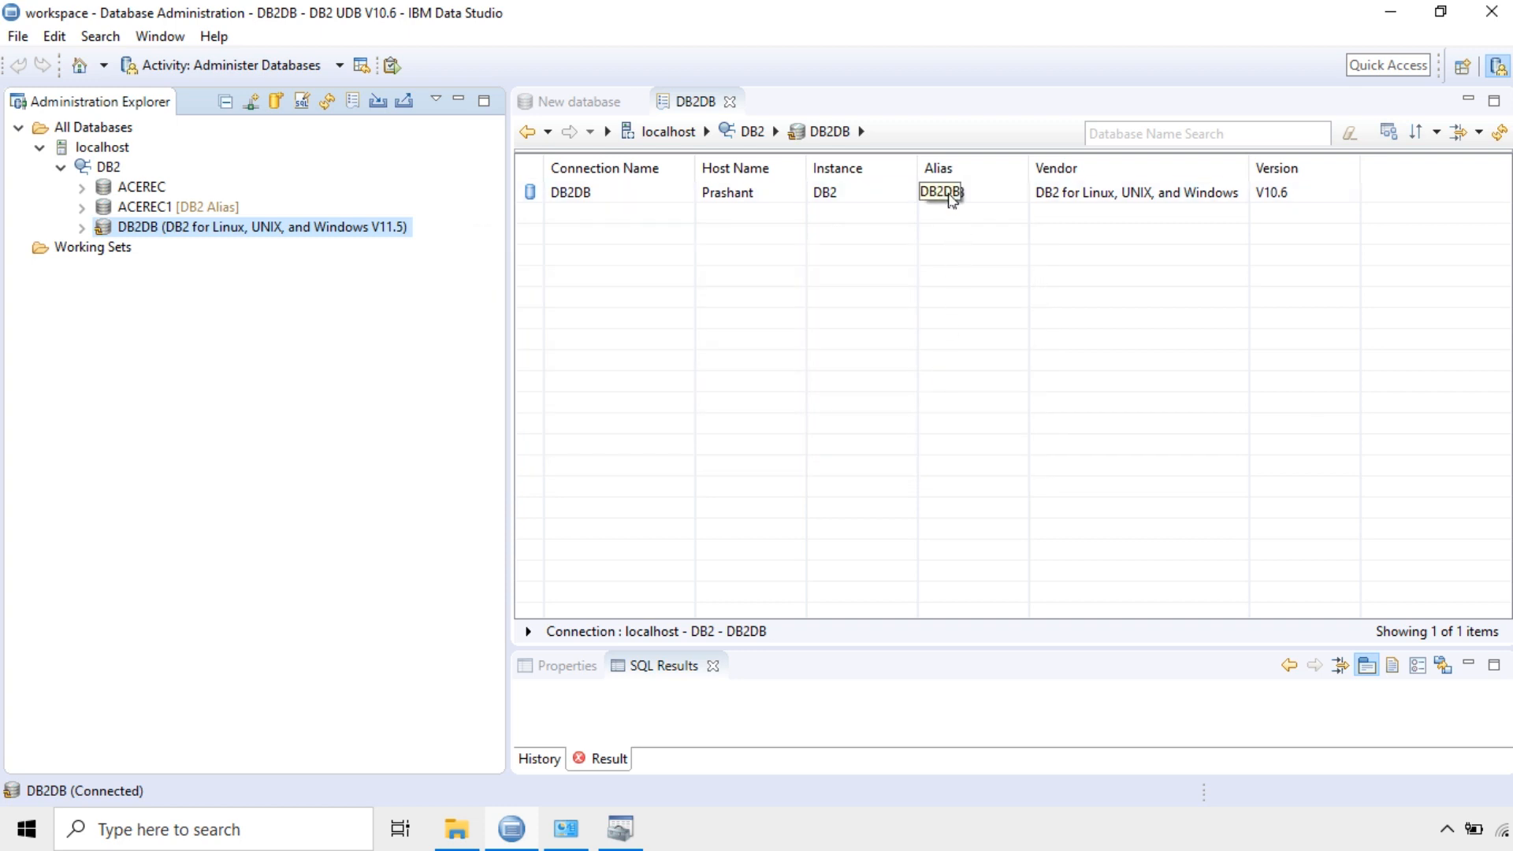
{"action": "left_click", "coordinate": [594, 197]}
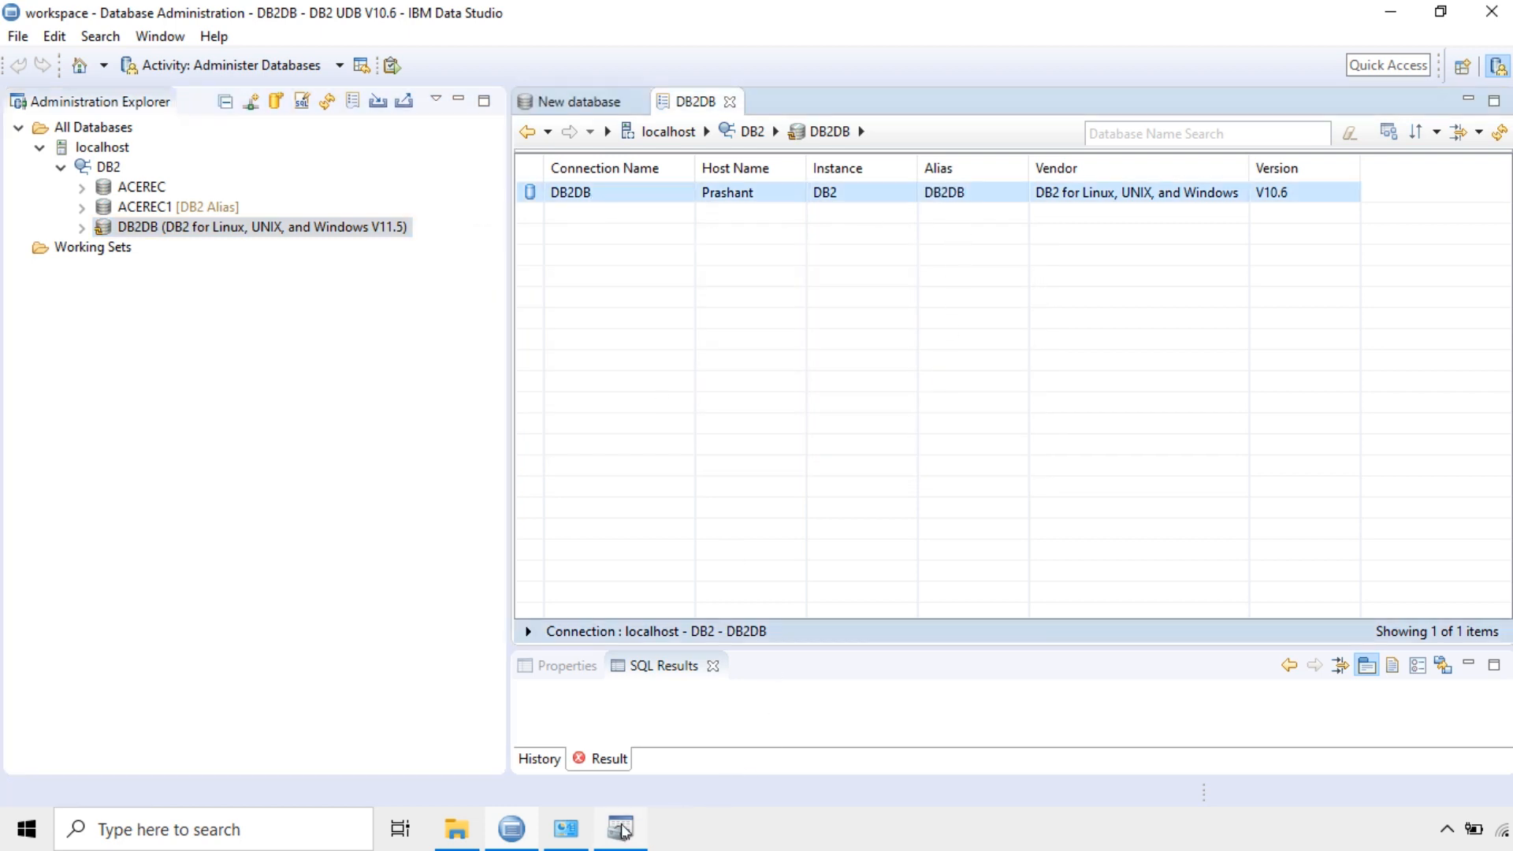
{"action": "left_click", "coordinate": [620, 828]}
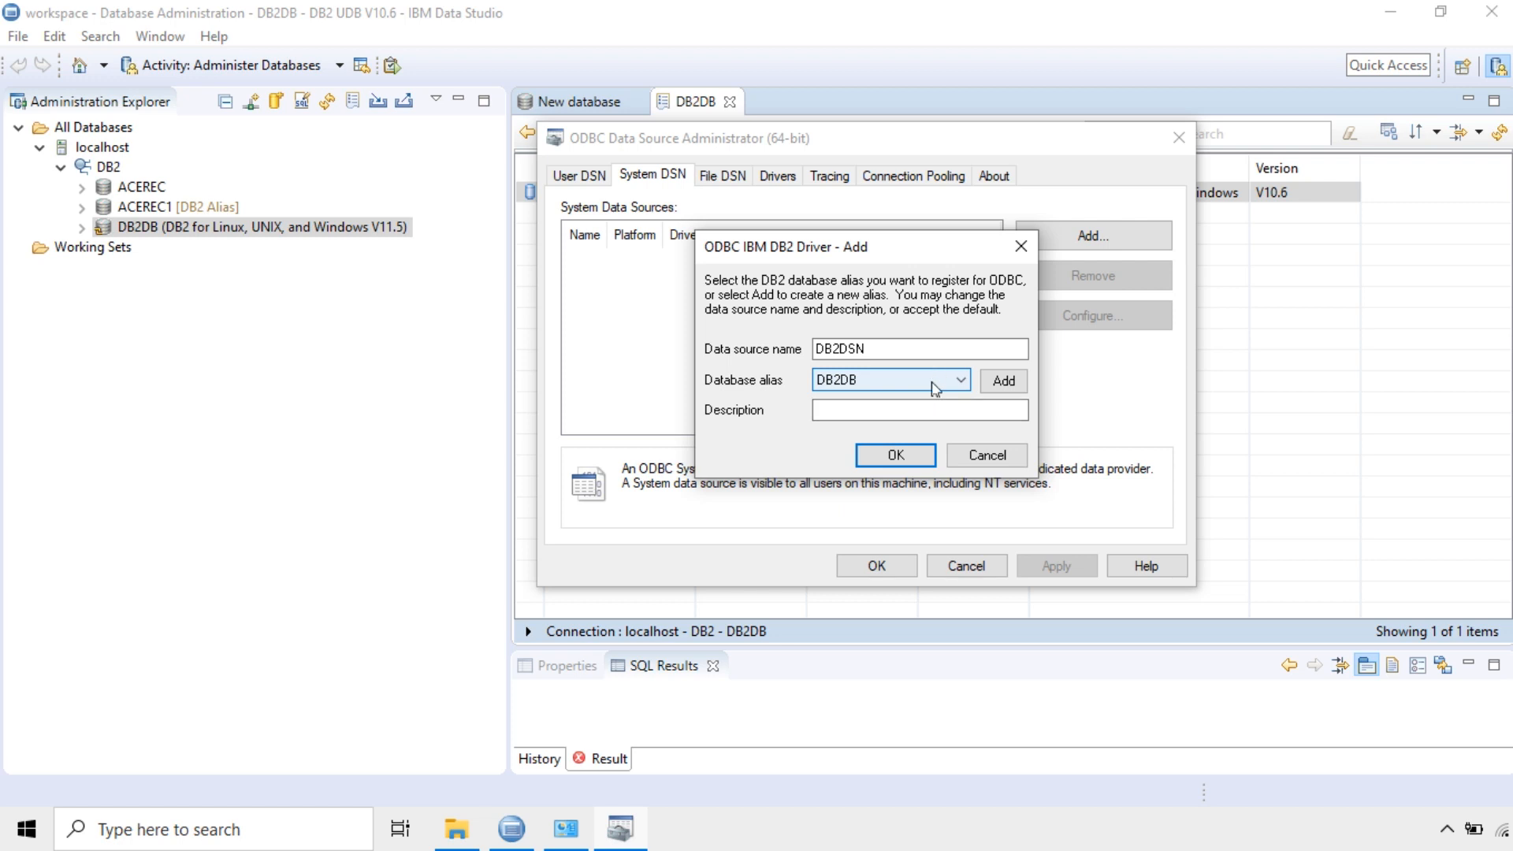
Confirm the new DB2DSN system data source, open its configuration and check the DBALIAS parameter's full value in the advanced settings.
{"action": "left_click", "coordinate": [900, 456]}
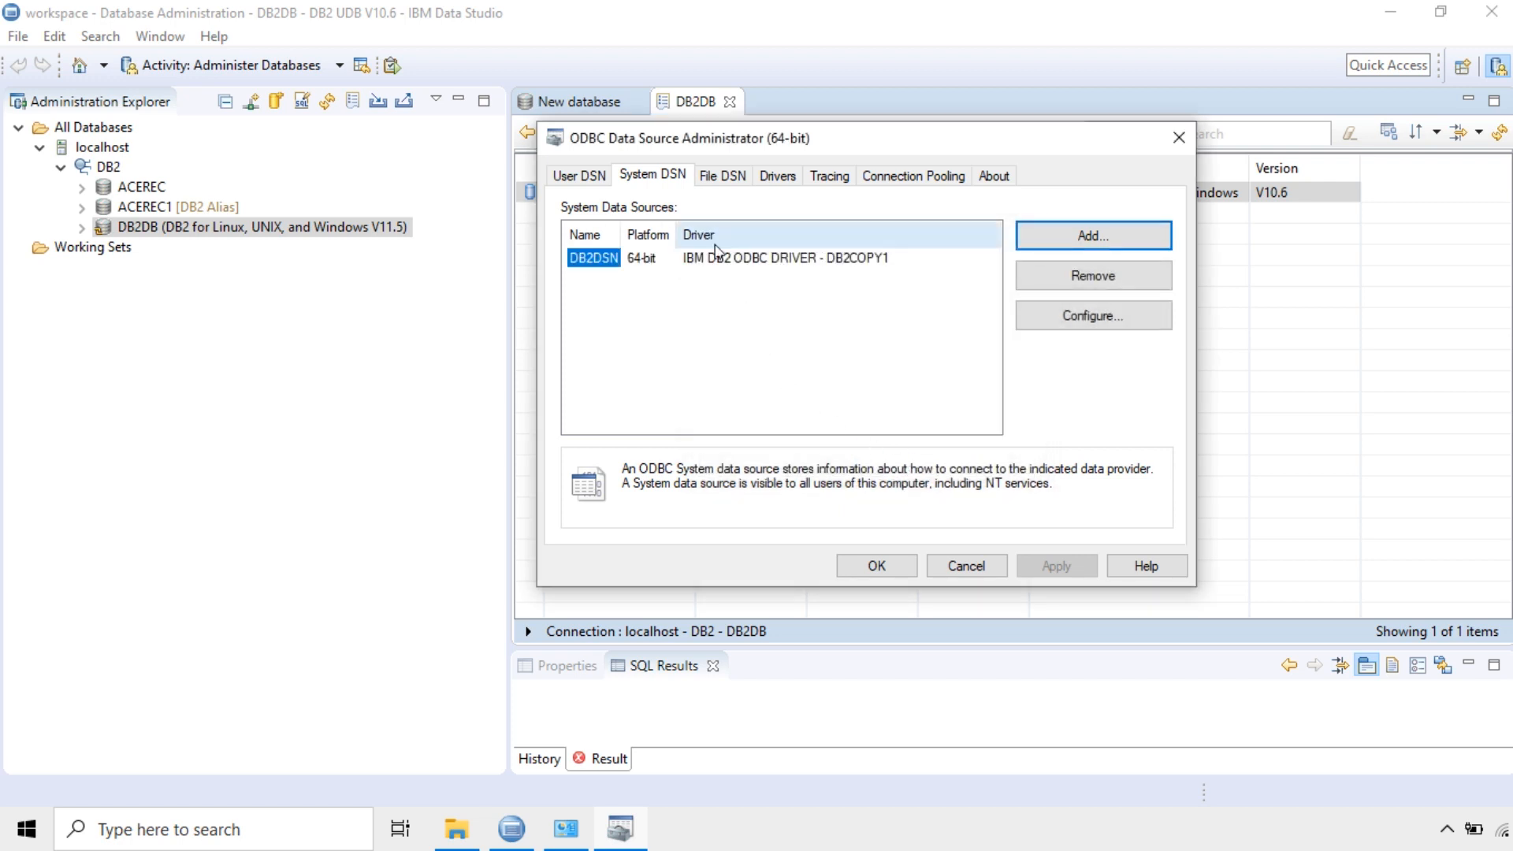
{"action": "left_click", "coordinate": [1085, 322]}
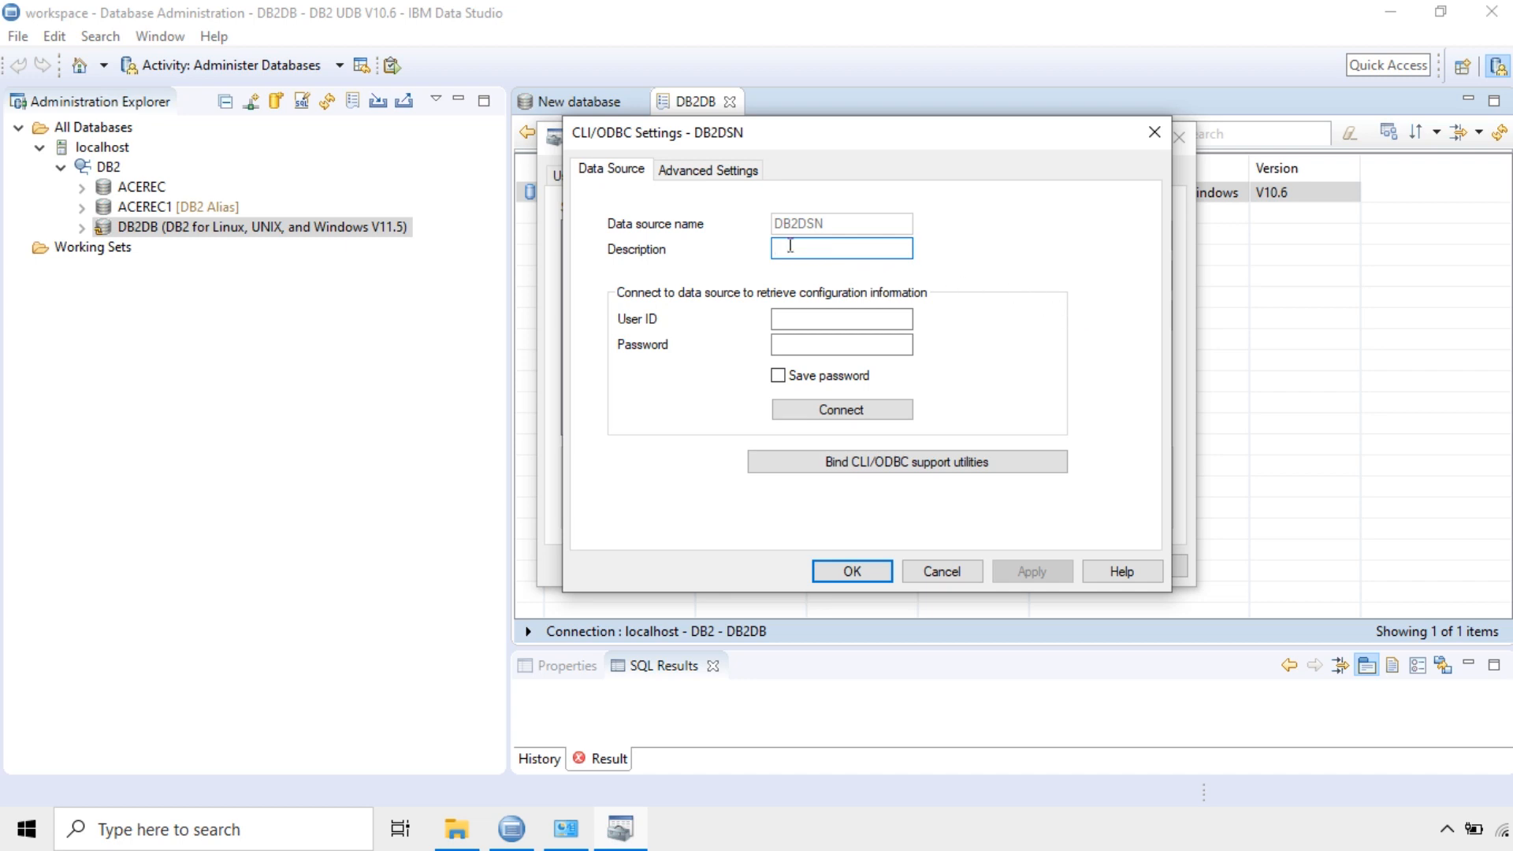
{"action": "left_click", "coordinate": [711, 171]}
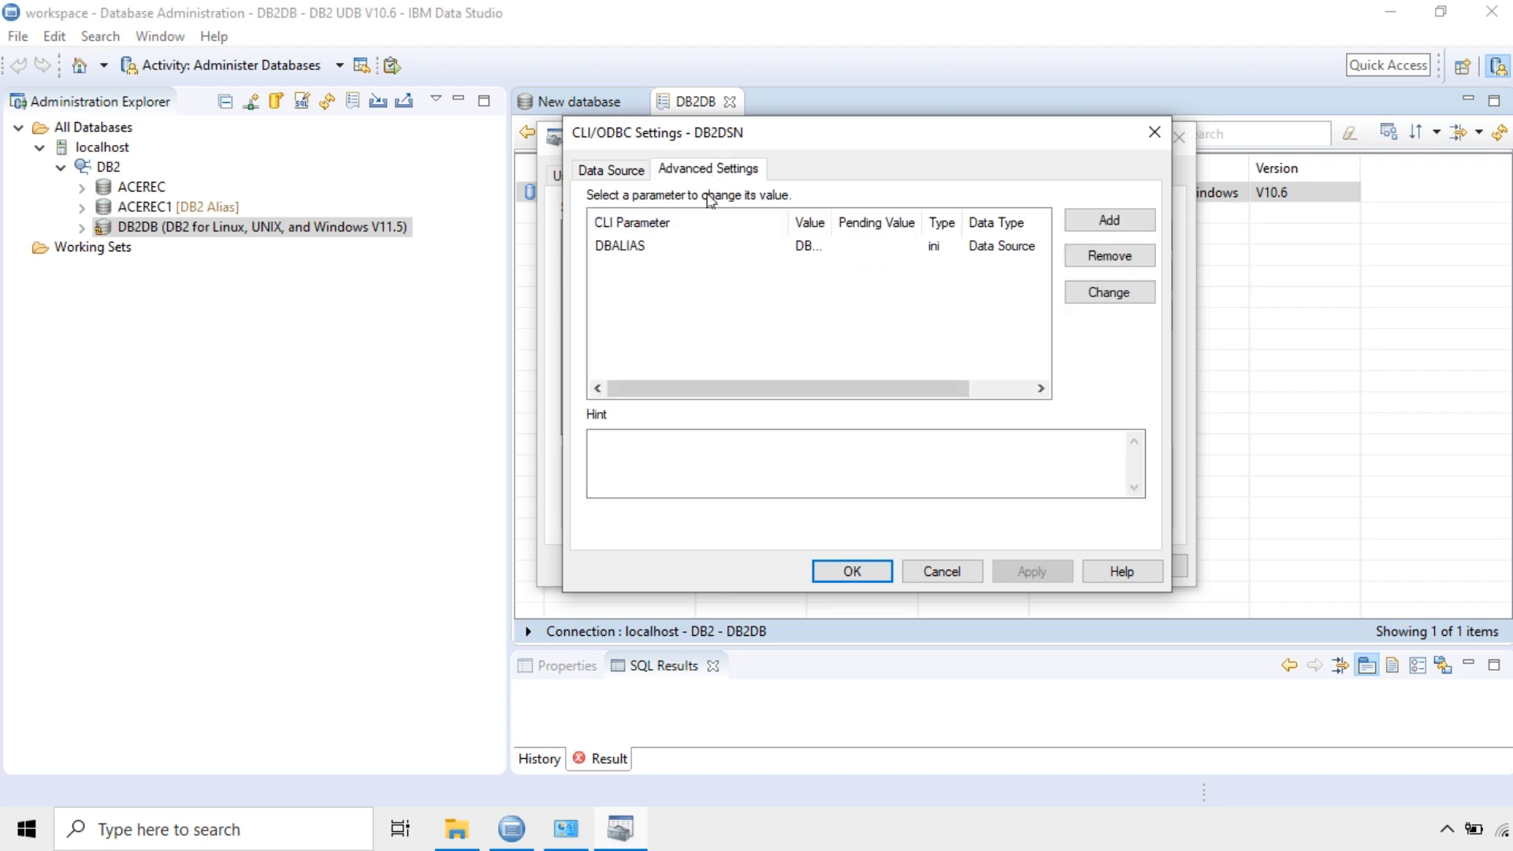
{"action": "mouse_move", "coordinate": [789, 223]}
{"action": "left_mouse_down"}
{"action": "mouse_move", "coordinate": [723, 222]}
{"action": "mouse_move", "coordinate": [802, 222]}
{"action": "left_mouse_up"}
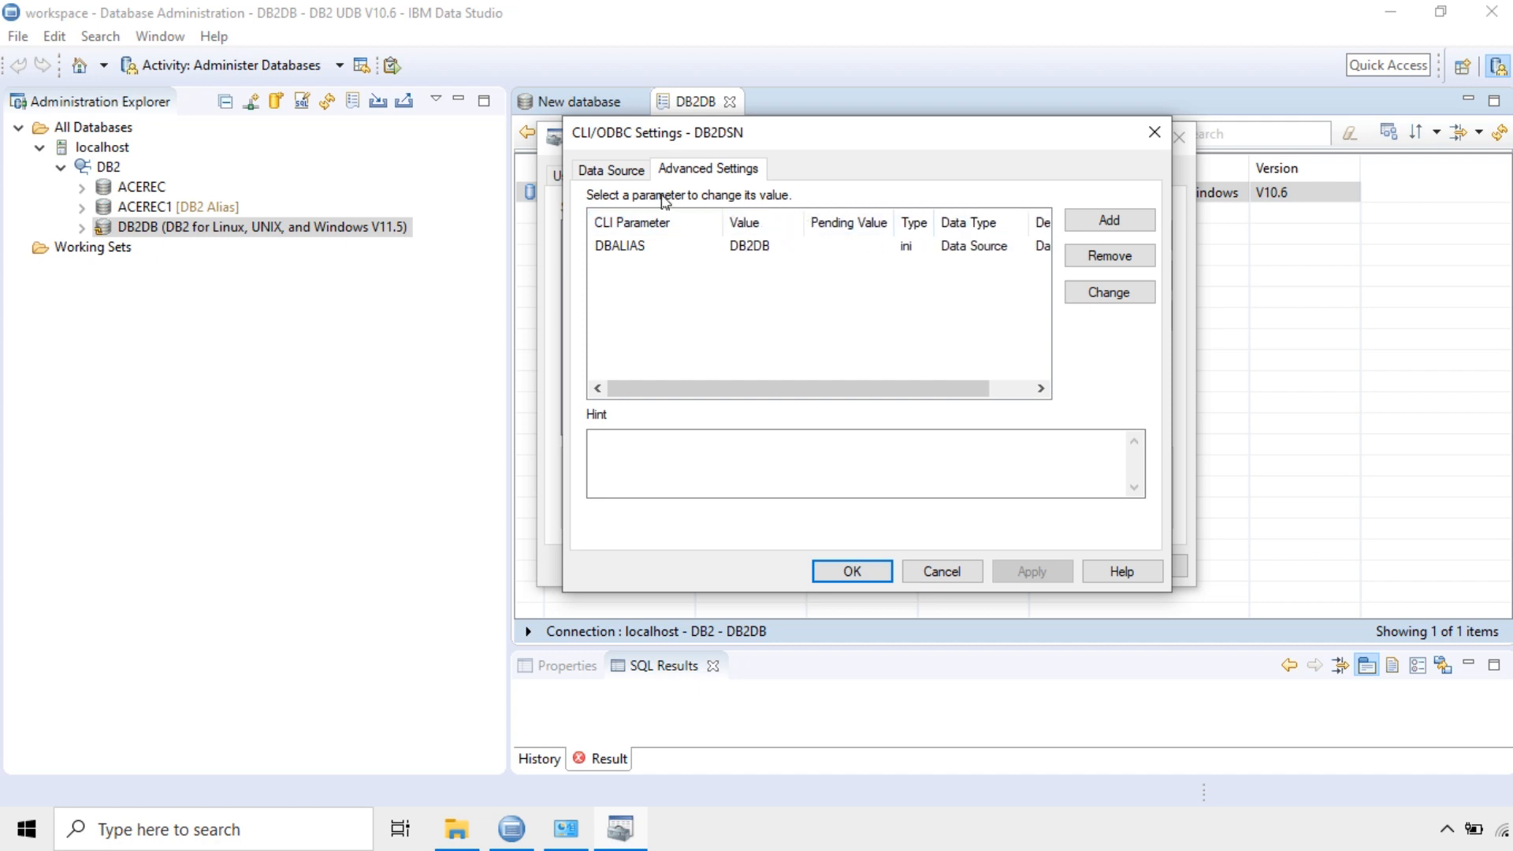
{"action": "left_click", "coordinate": [614, 175]}
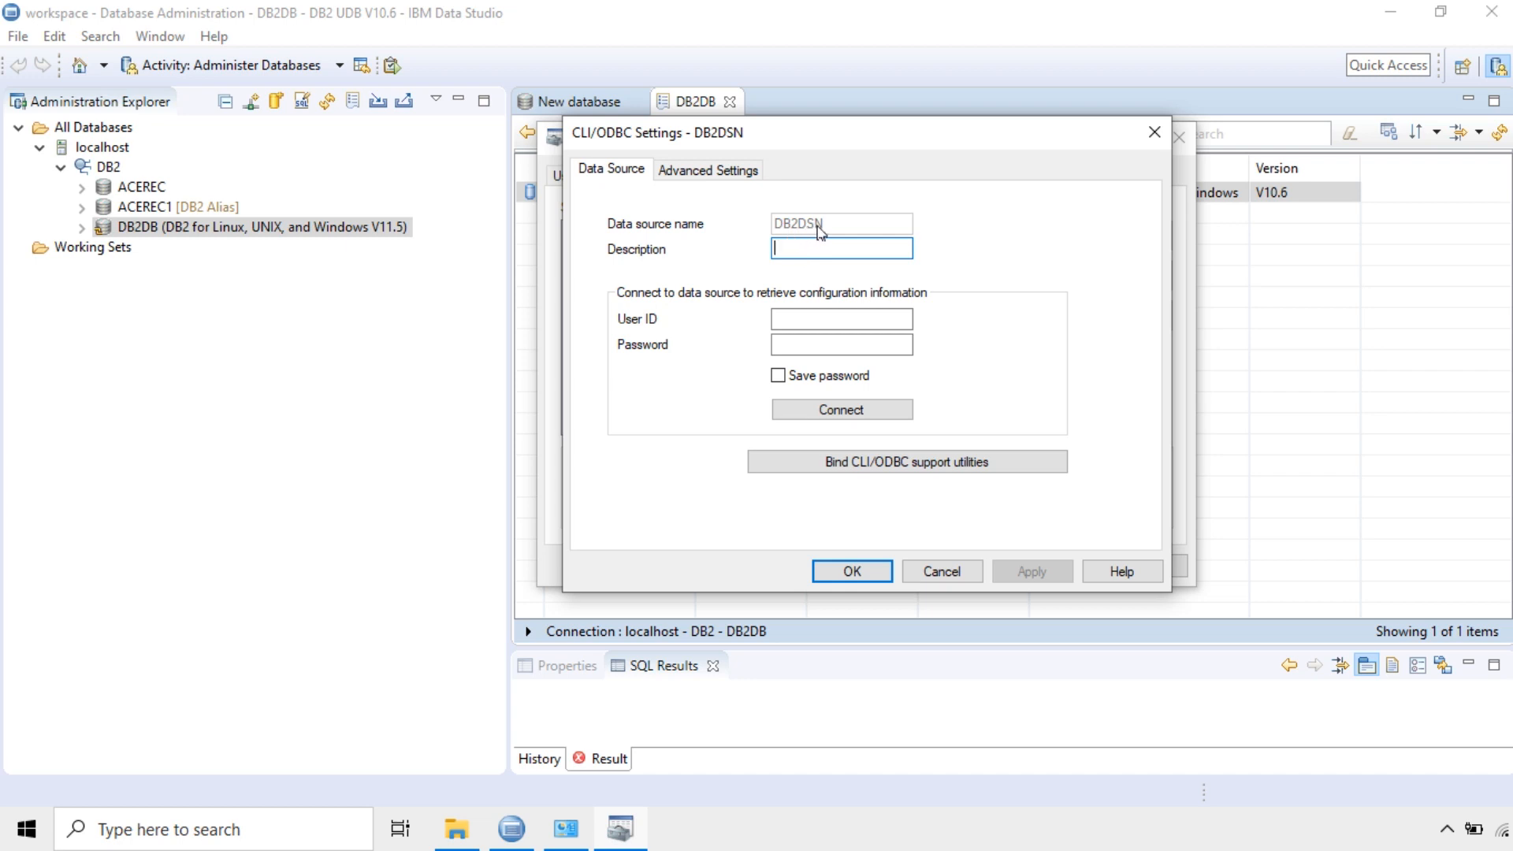
Enter the DB2 administrator's user ID in lowercase and the account password for DB2DSN, and test the connection.
{"action": "left_click", "coordinate": [824, 321]}
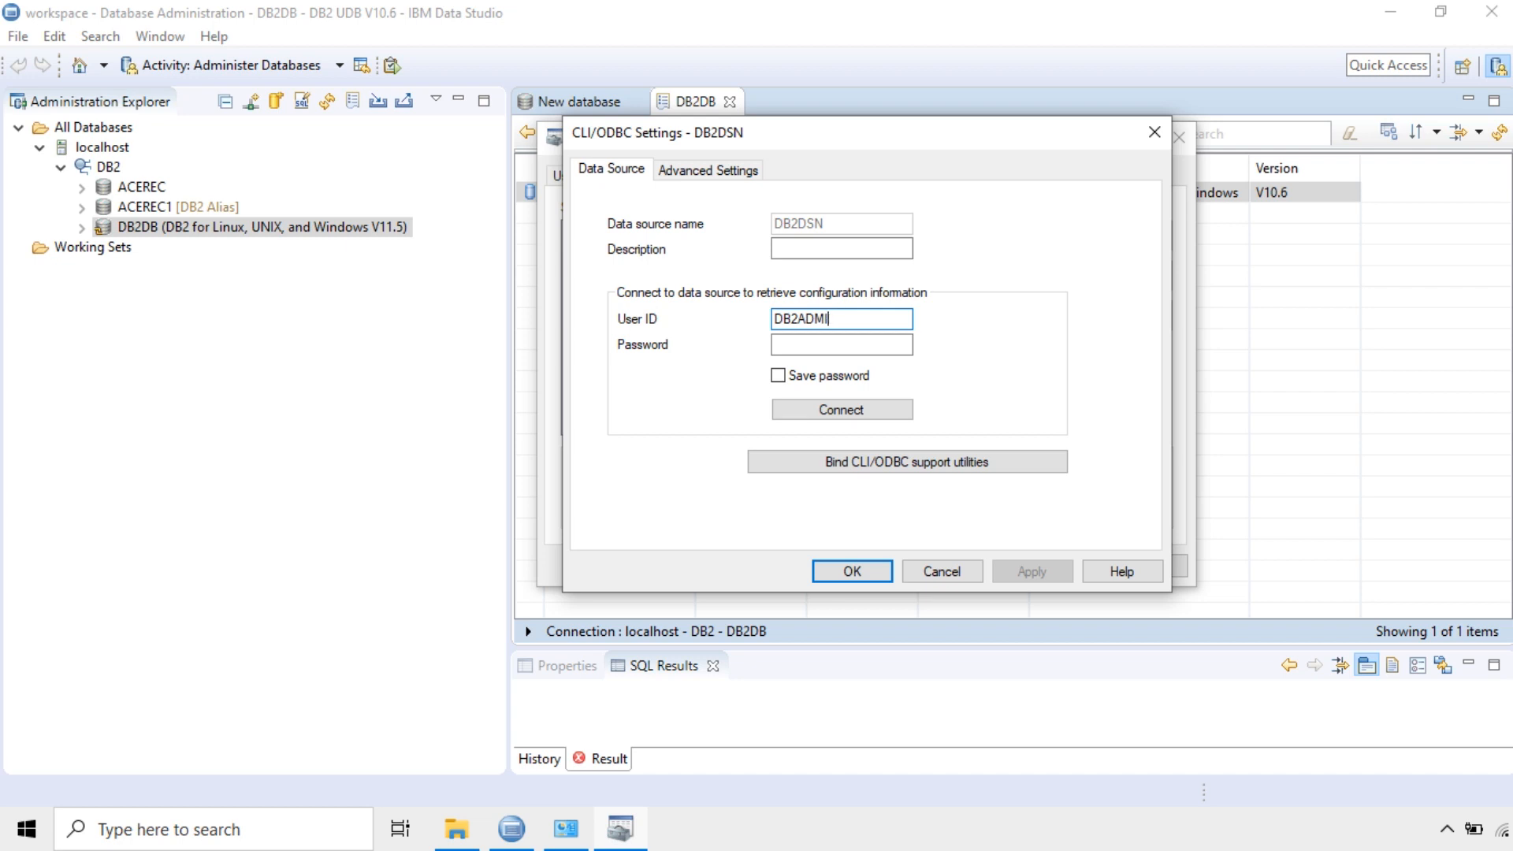
{"action": "key", "text": "BackSpace"}
{"action": "key", "text": "BackSpace"}
{"action": "key", "text": "BackSpace"}
{"action": "key", "text": "BackSpace"}
{"action": "left_click", "coordinate": [865, 342]}
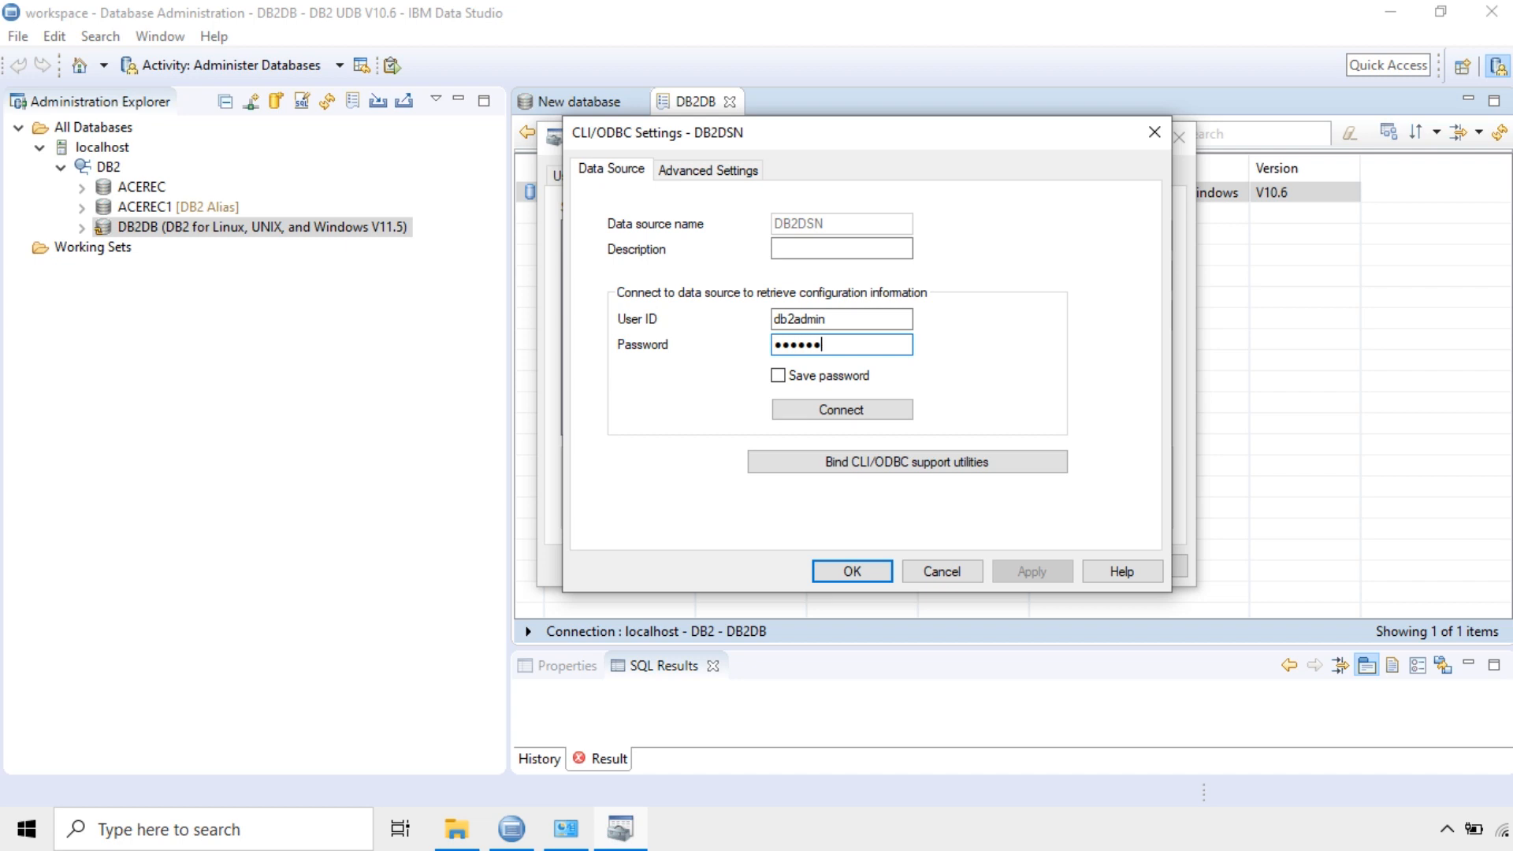
{"action": "left_click", "coordinate": [875, 414]}
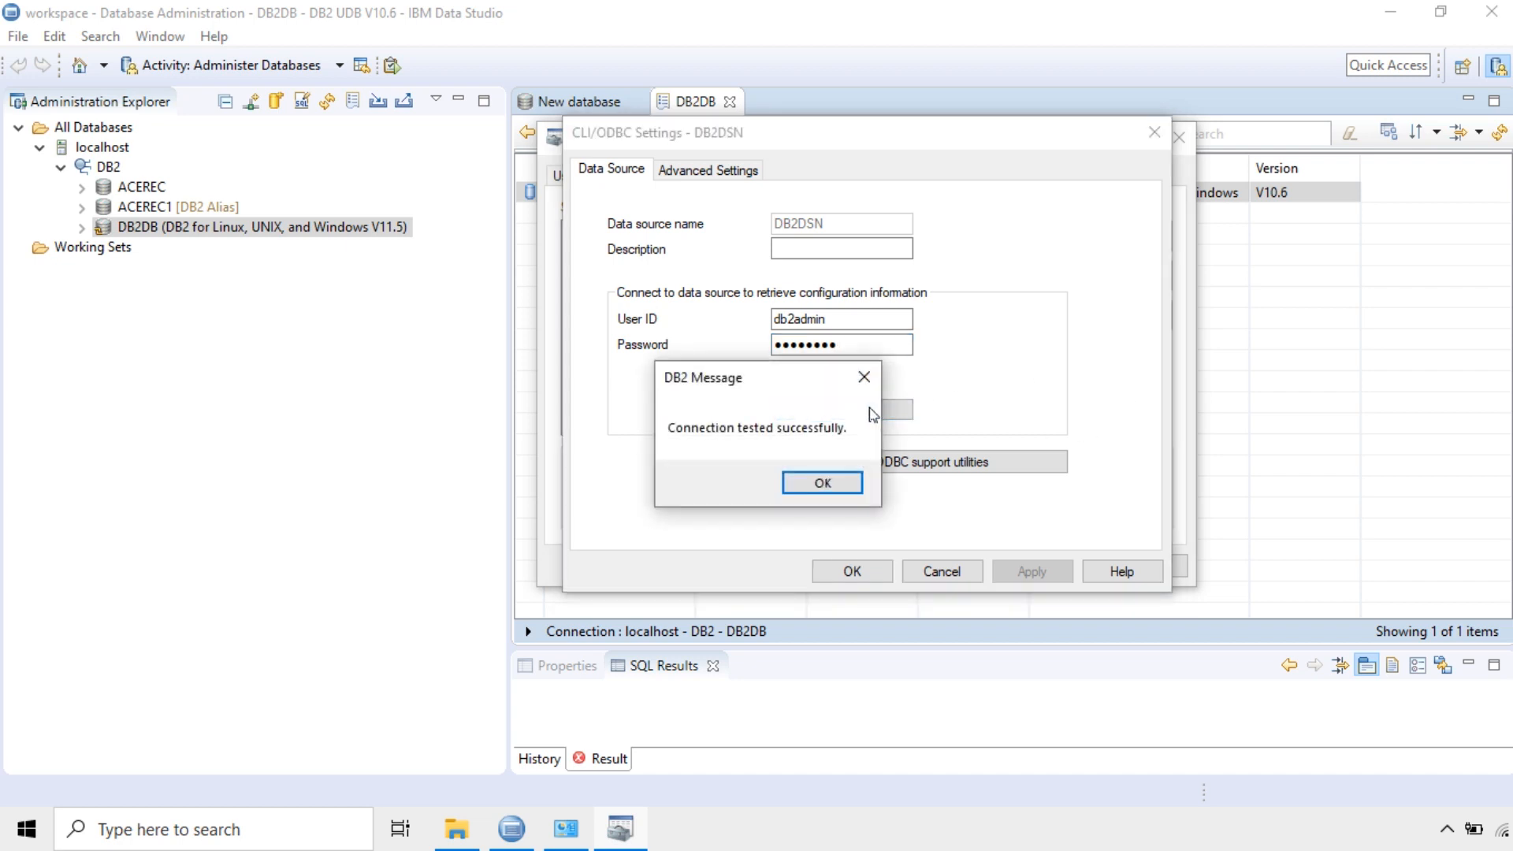
{"action": "left_click", "coordinate": [820, 482]}
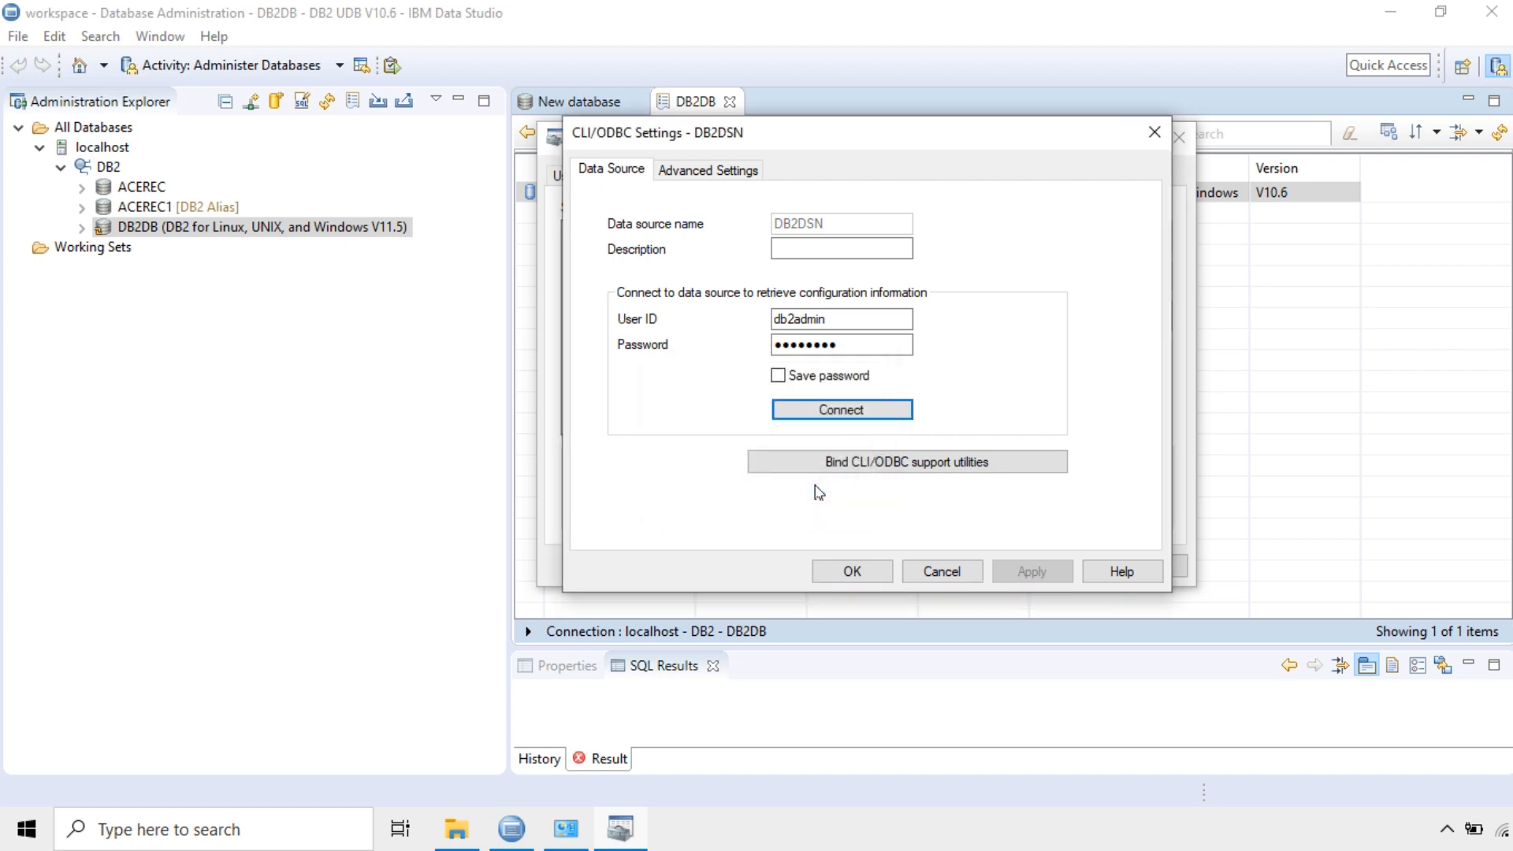
Bind the CLI/ODBC support utilities for DB2DSN and save the data source settings.
{"action": "left_click", "coordinate": [884, 466]}
{"action": "left_click", "coordinate": [1008, 506]}
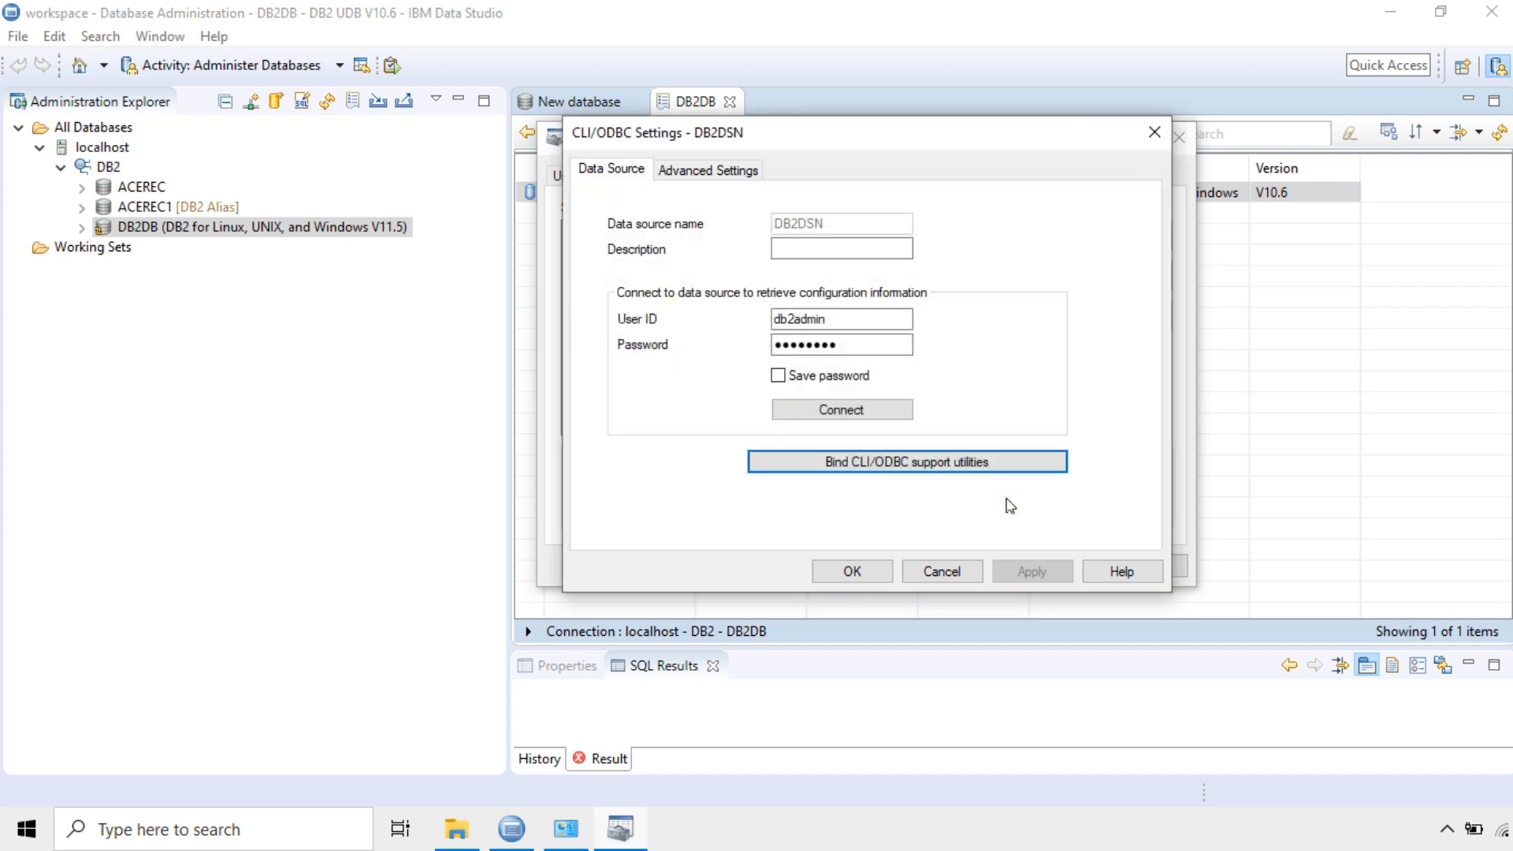
{"action": "left_click", "coordinate": [857, 573]}
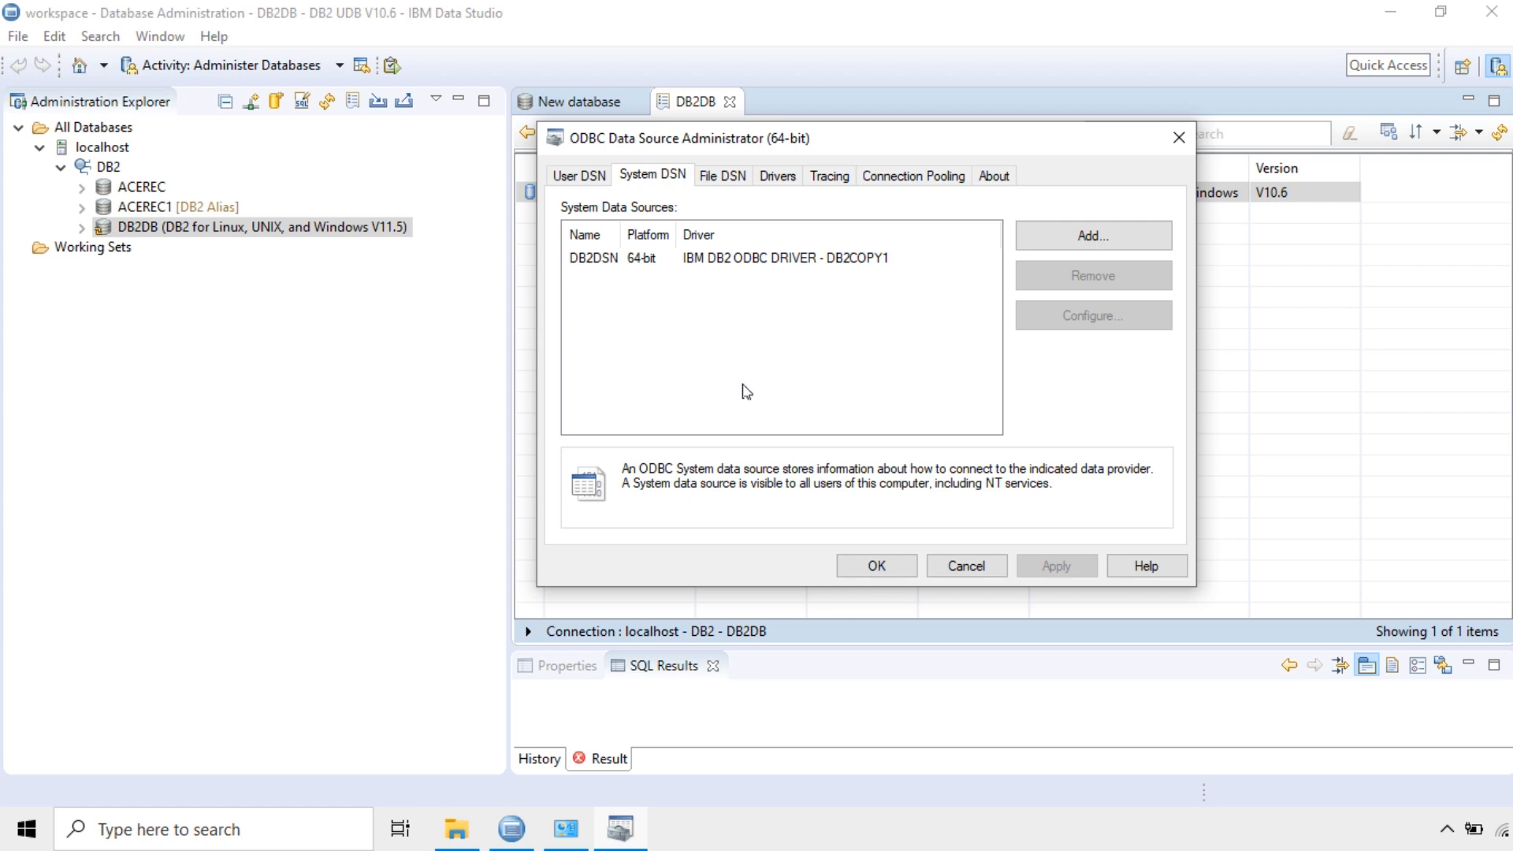
Switch to File Explorer, browse to C:\ProgramData\IBM\DB2\DB2COPY1\cfg and open db2cli.ini in Notepad++.
{"action": "left_click", "coordinate": [456, 829]}
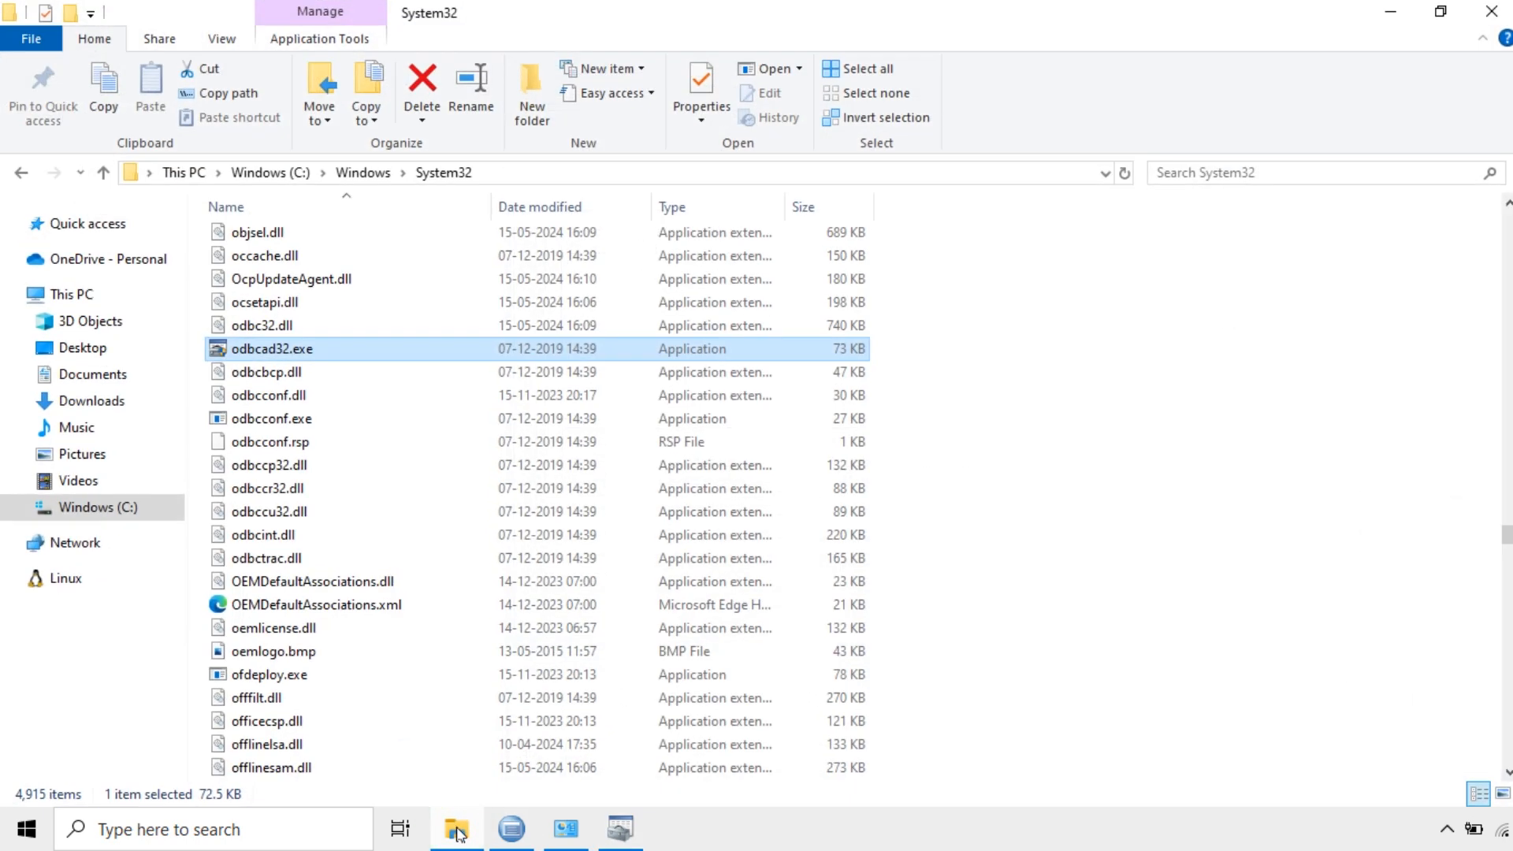
{"action": "left_click", "coordinate": [276, 172]}
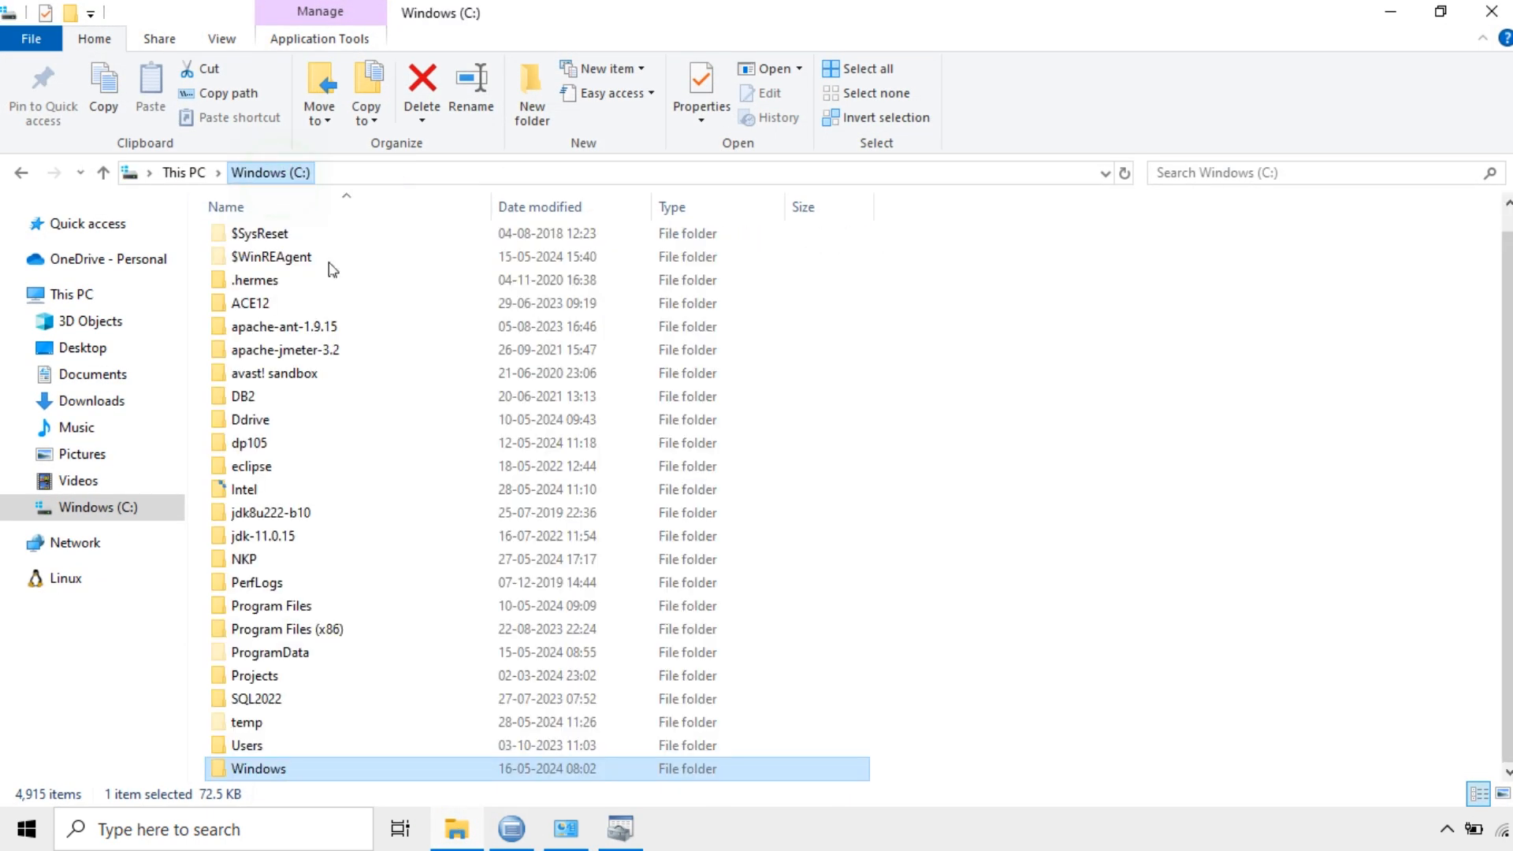
{"action": "double_click", "coordinate": [306, 656]}
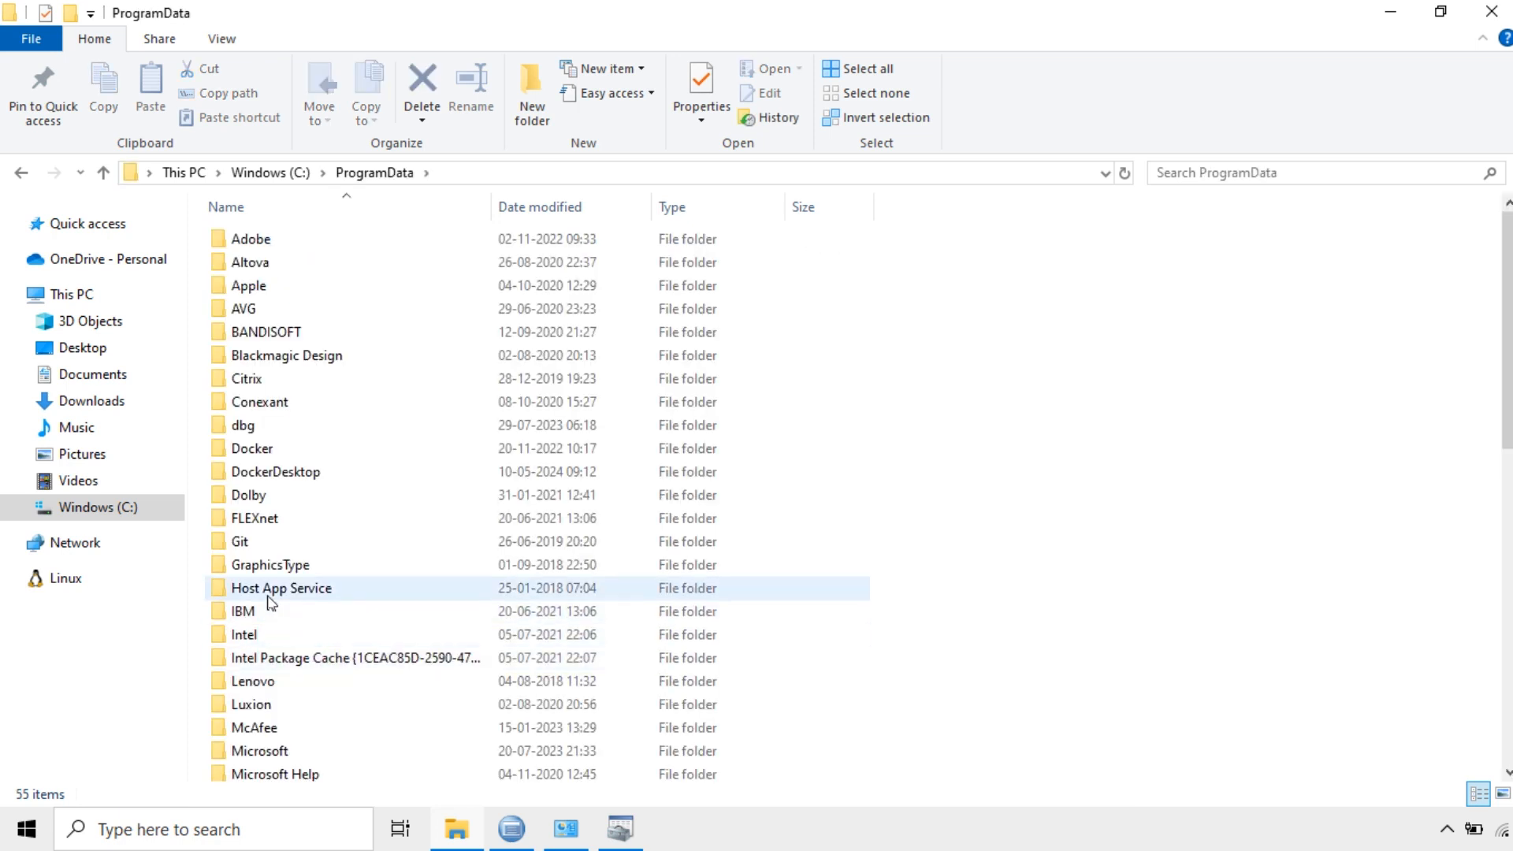
{"action": "double_click", "coordinate": [246, 612]}
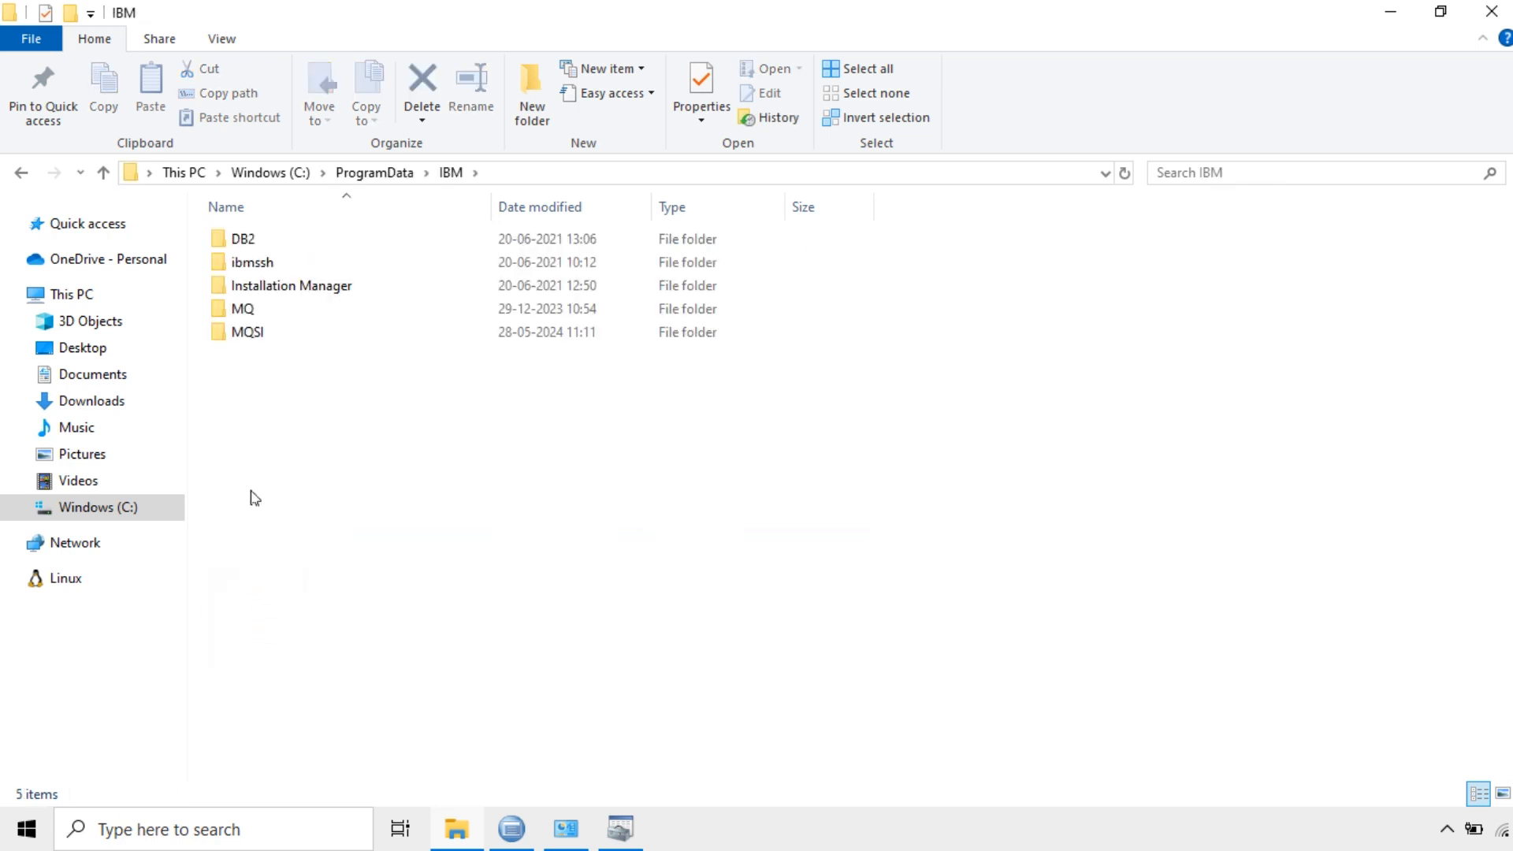
{"action": "double_click", "coordinate": [263, 249]}
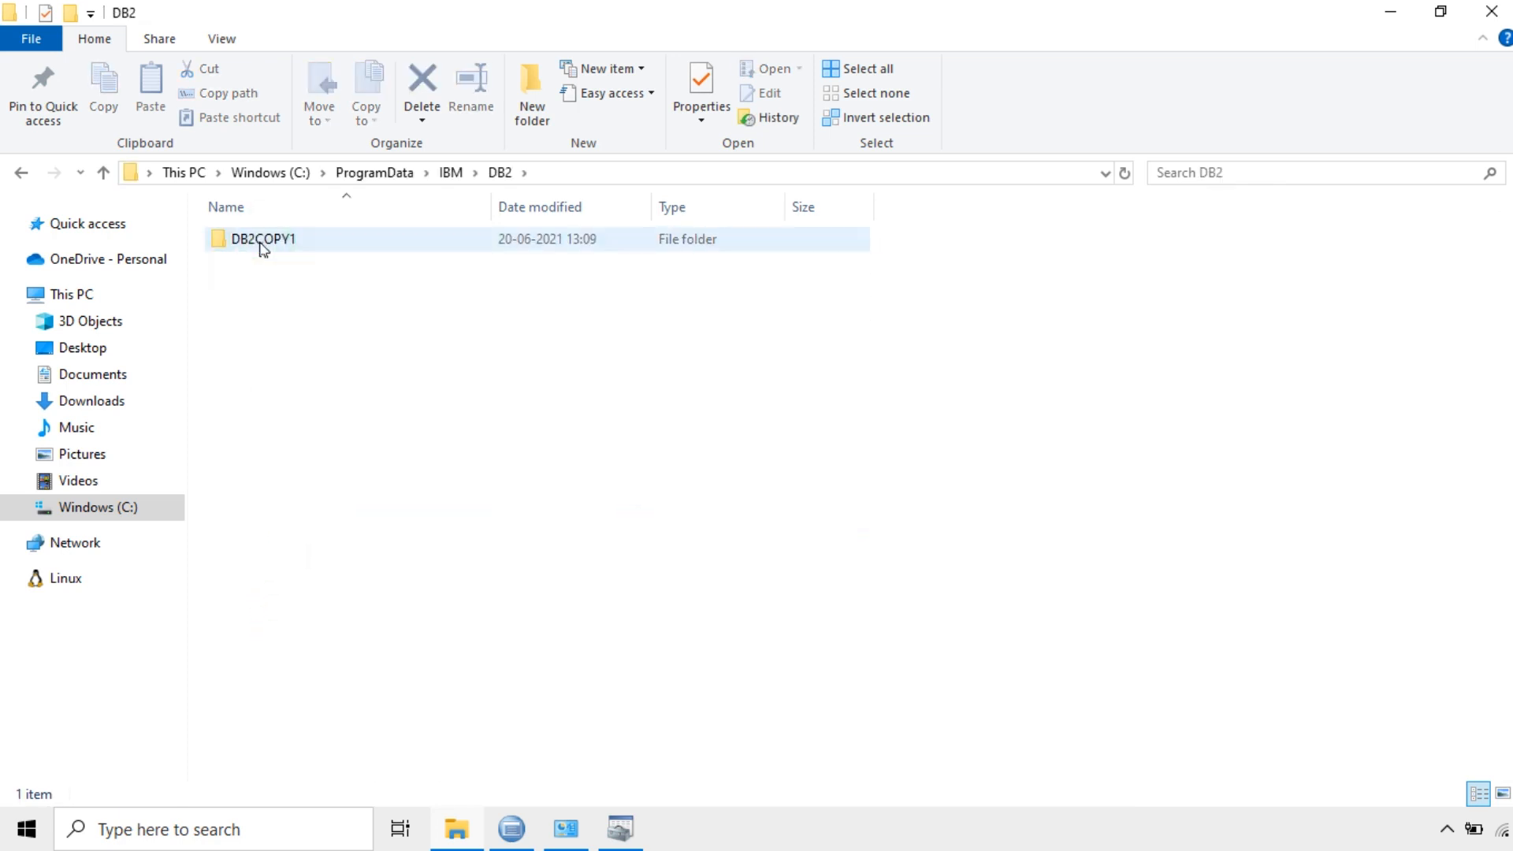
{"action": "double_click", "coordinate": [262, 249]}
{"action": "double_click", "coordinate": [262, 249]}
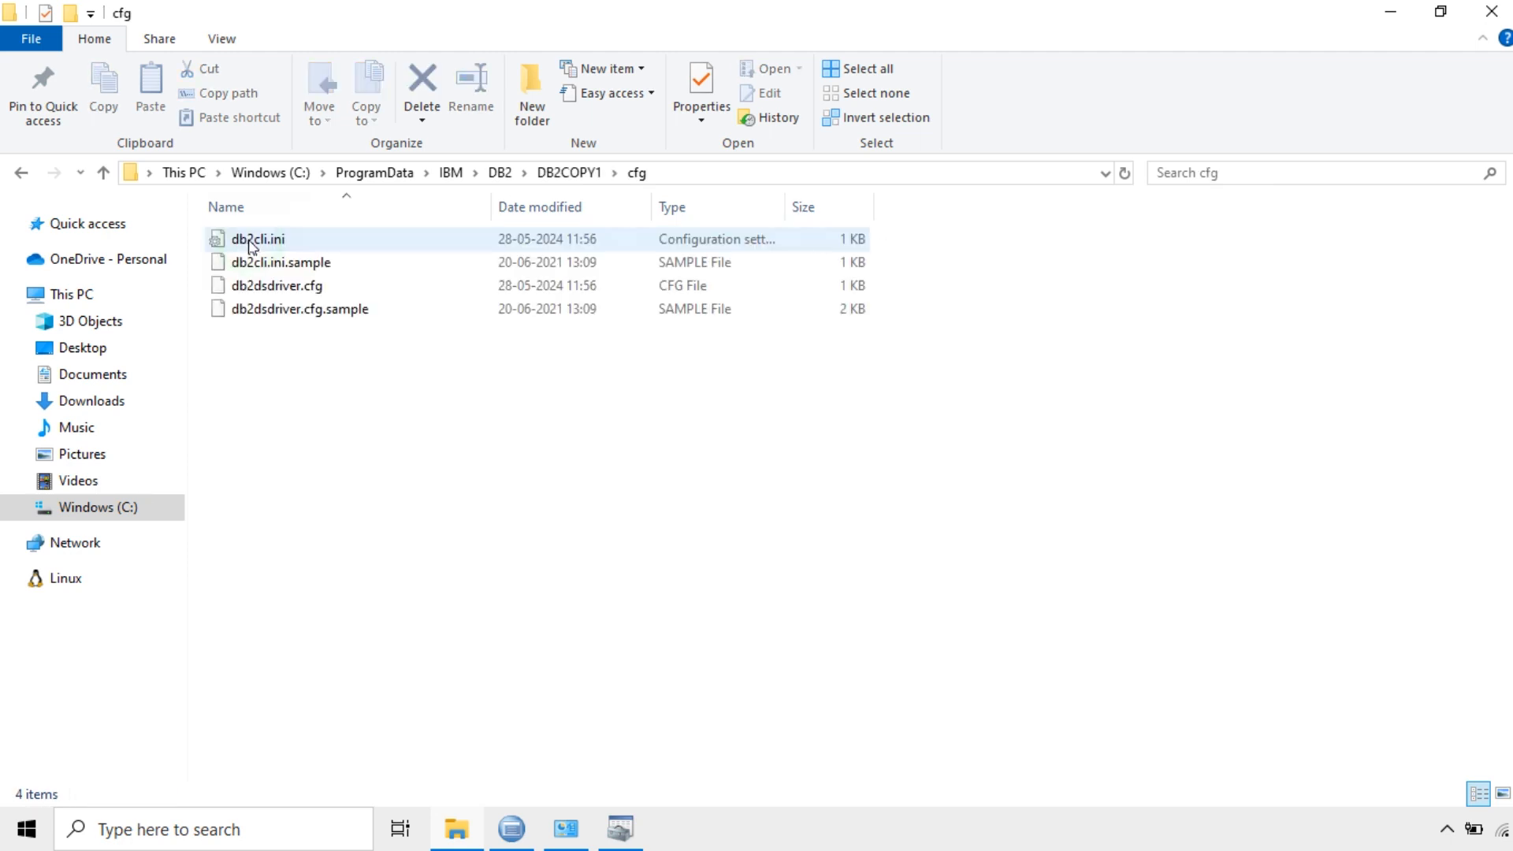
{"action": "right_click", "coordinate": [251, 242]}
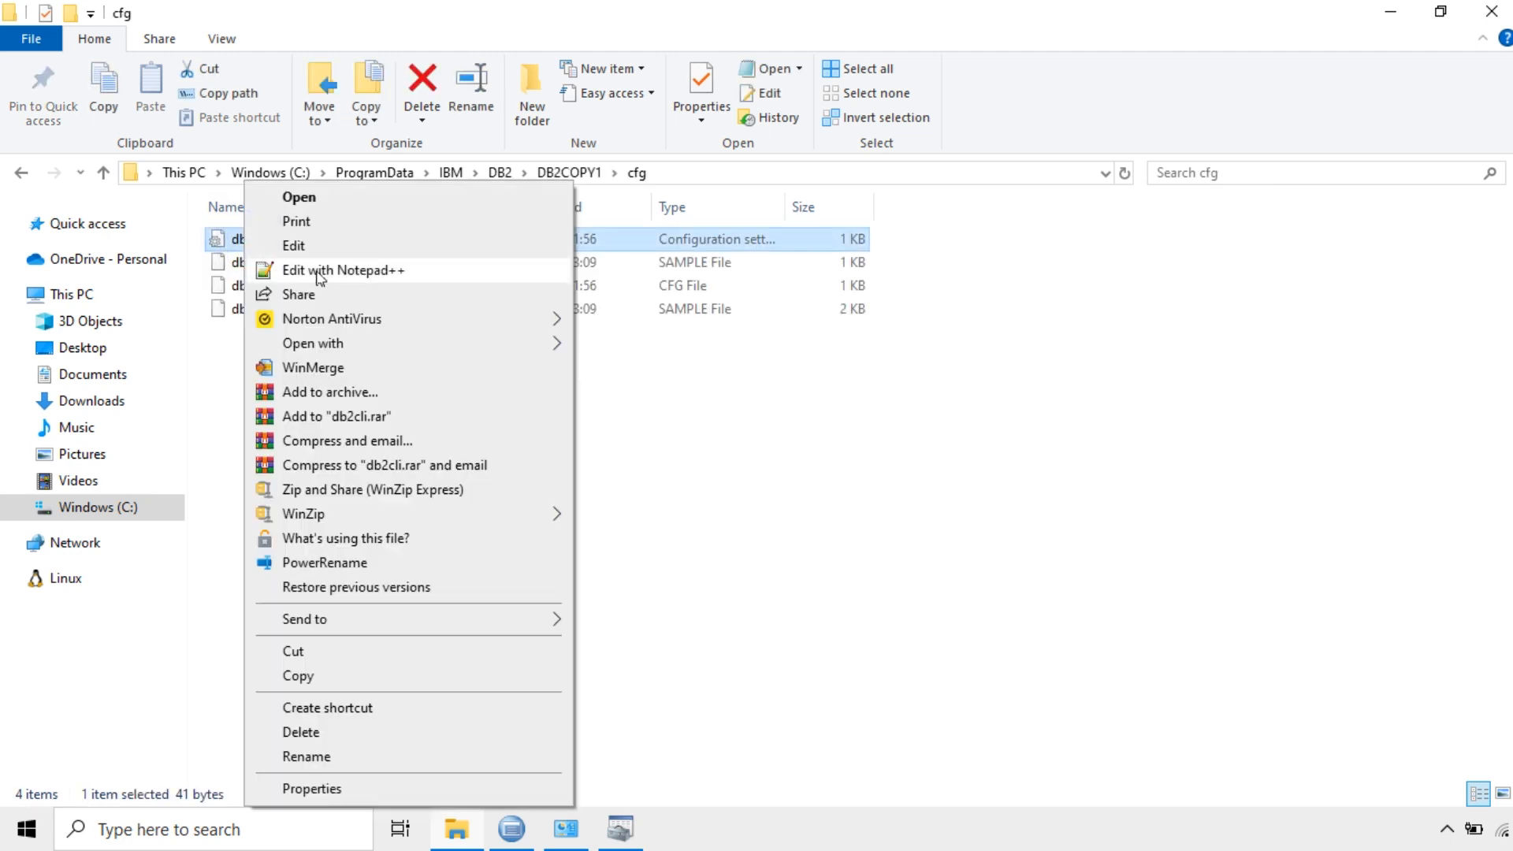
{"action": "left_click", "coordinate": [319, 268]}
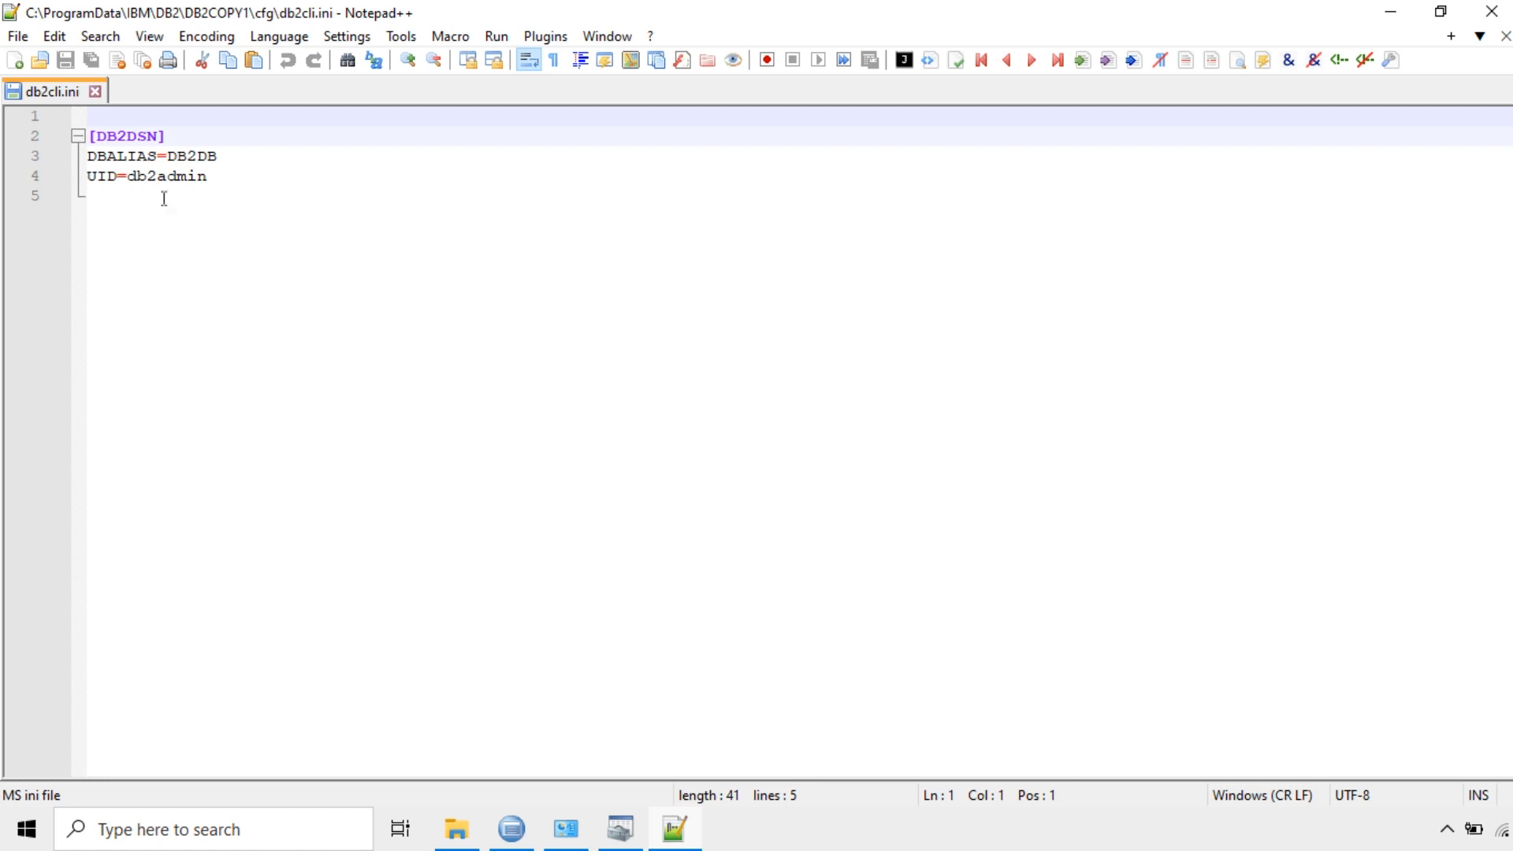
Examine the DB2DSN section of db2cli.ini, including its section name and its DBALIAS and UID entries.
{"action": "left_click_drag", "start_coordinate": [98, 136], "coordinate": [157, 137]}
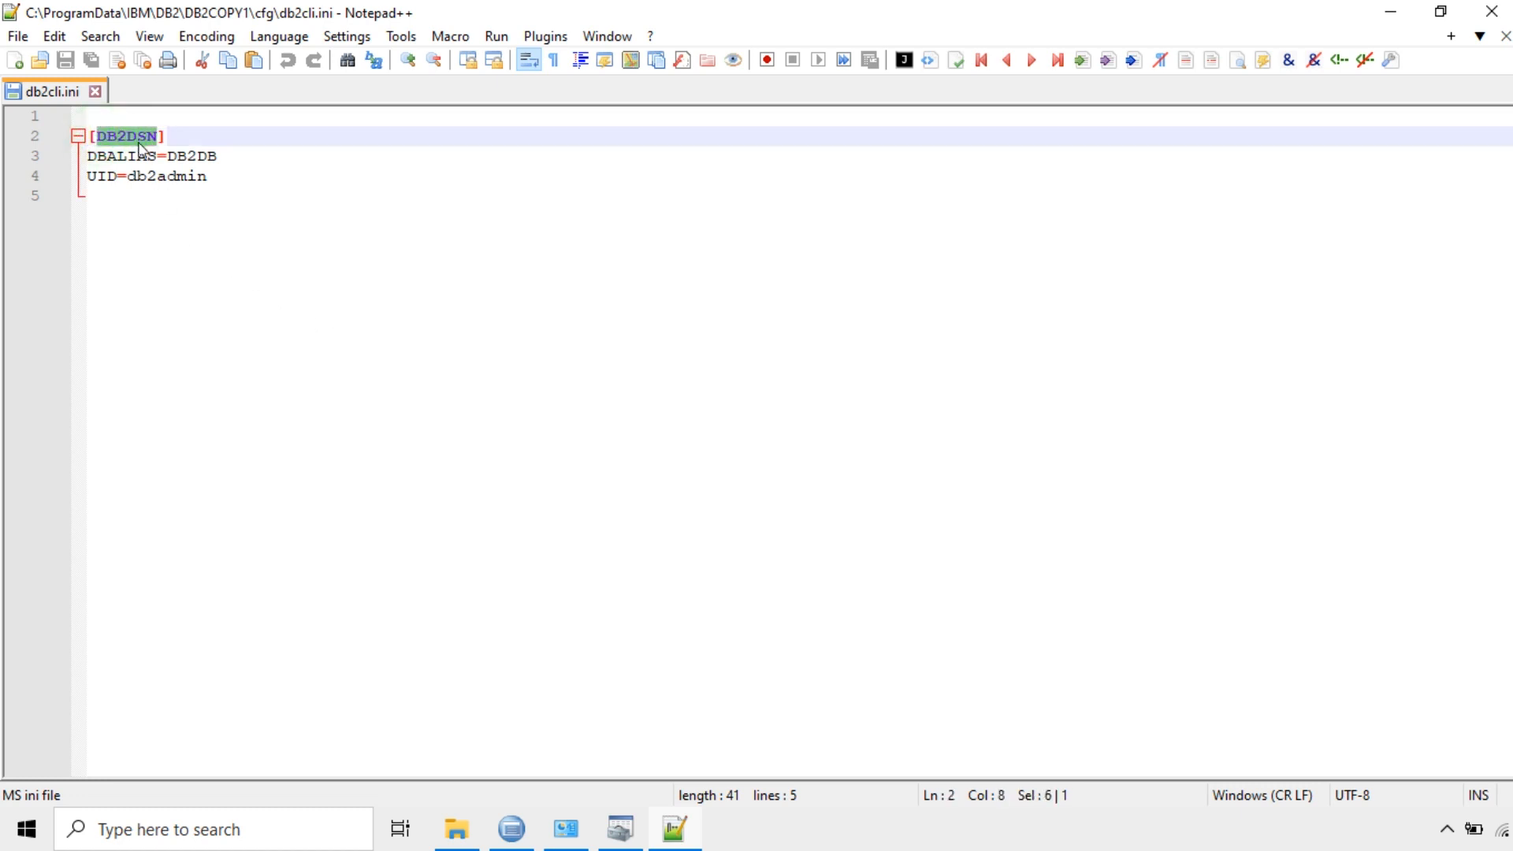
{"action": "double_click", "coordinate": [111, 156]}
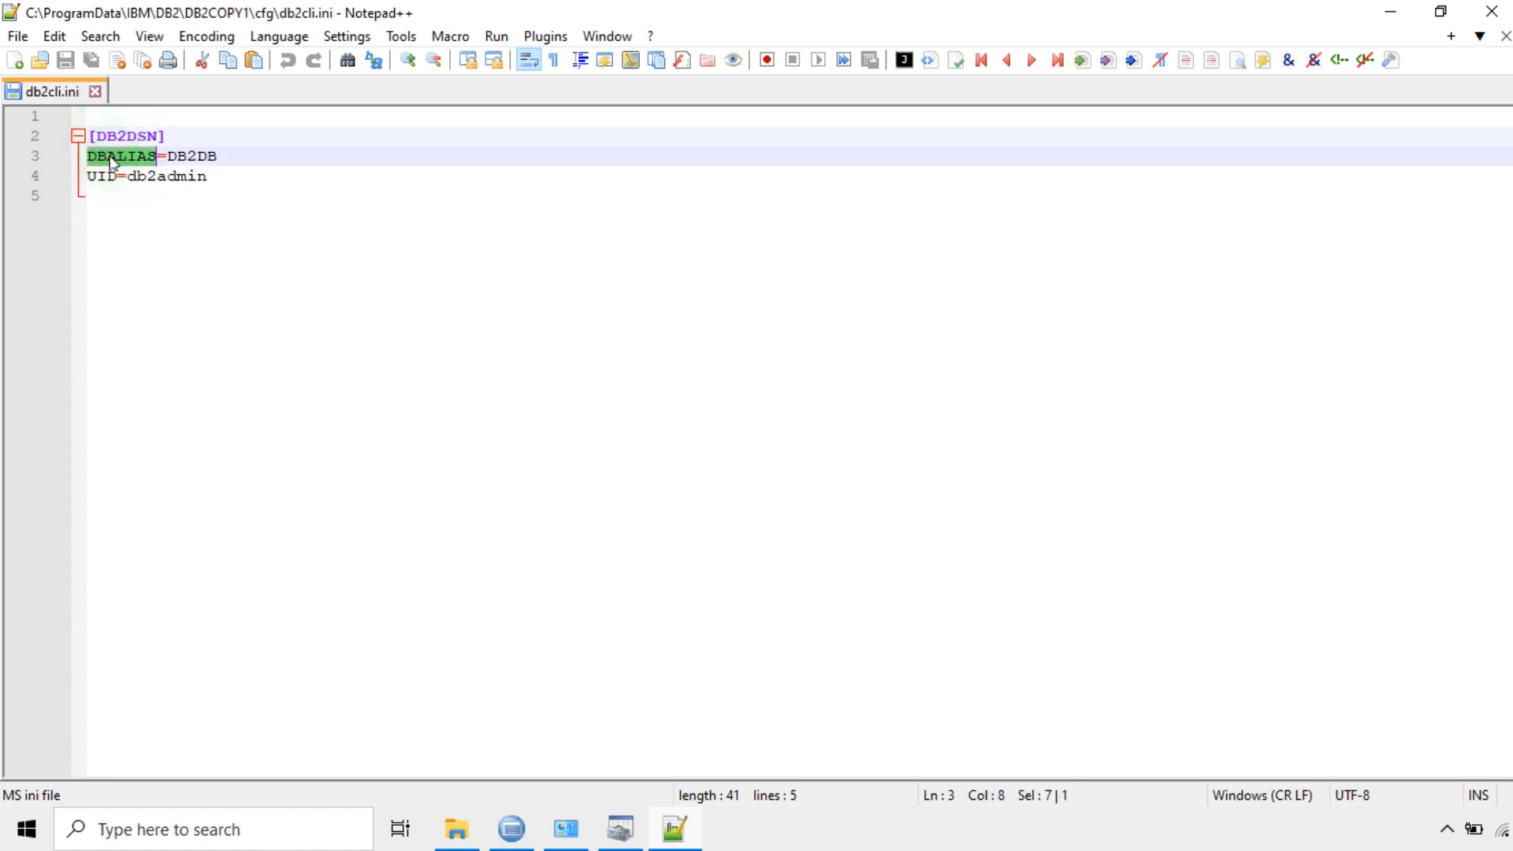
{"action": "left_click", "coordinate": [148, 157]}
{"action": "left_click_drag", "start_coordinate": [166, 156], "coordinate": [218, 156]}
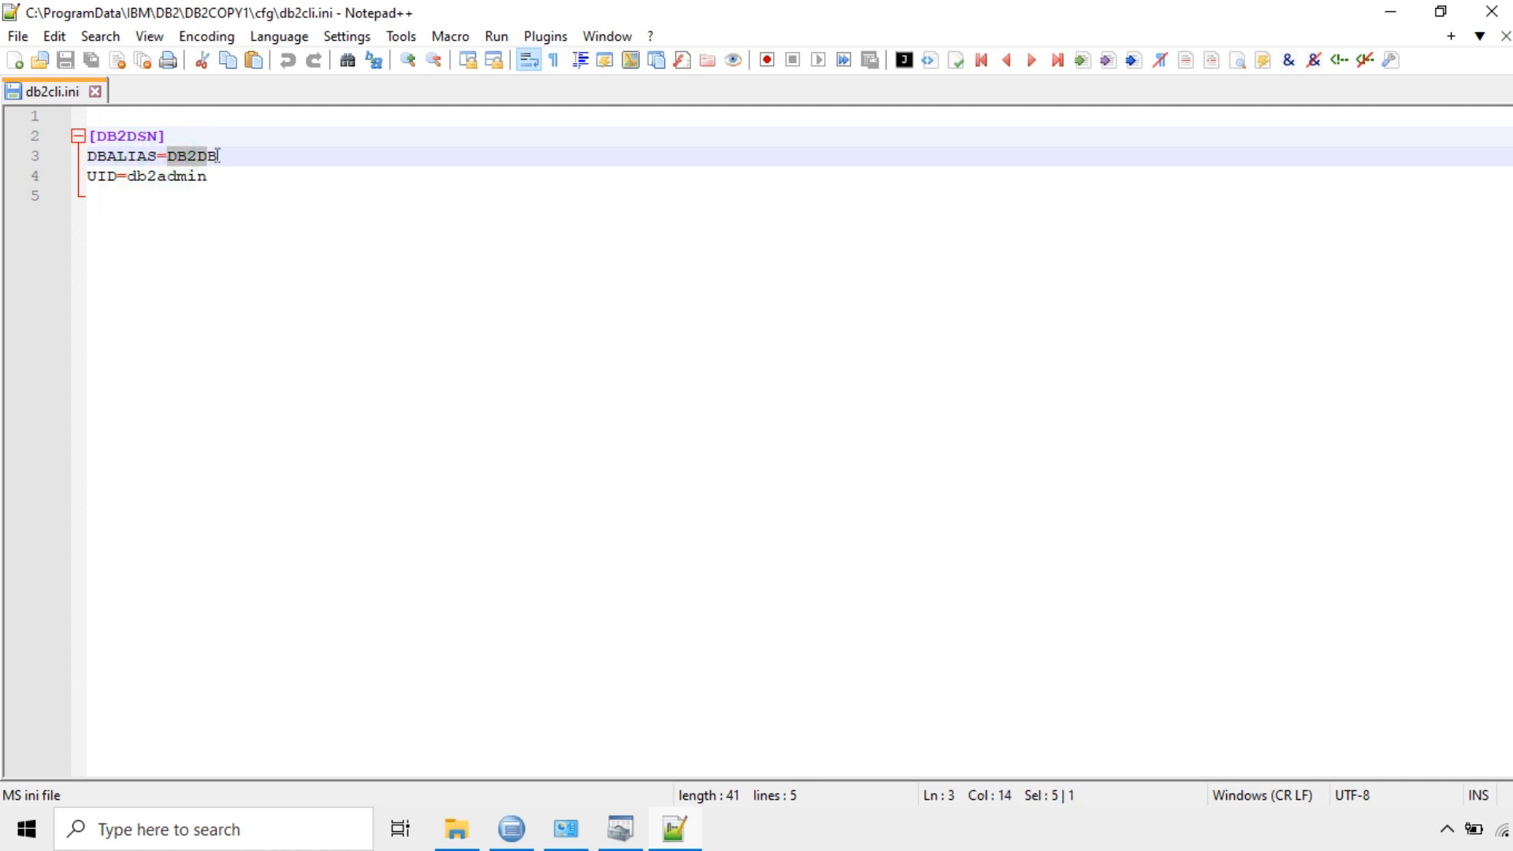
{"action": "left_click", "coordinate": [89, 178]}
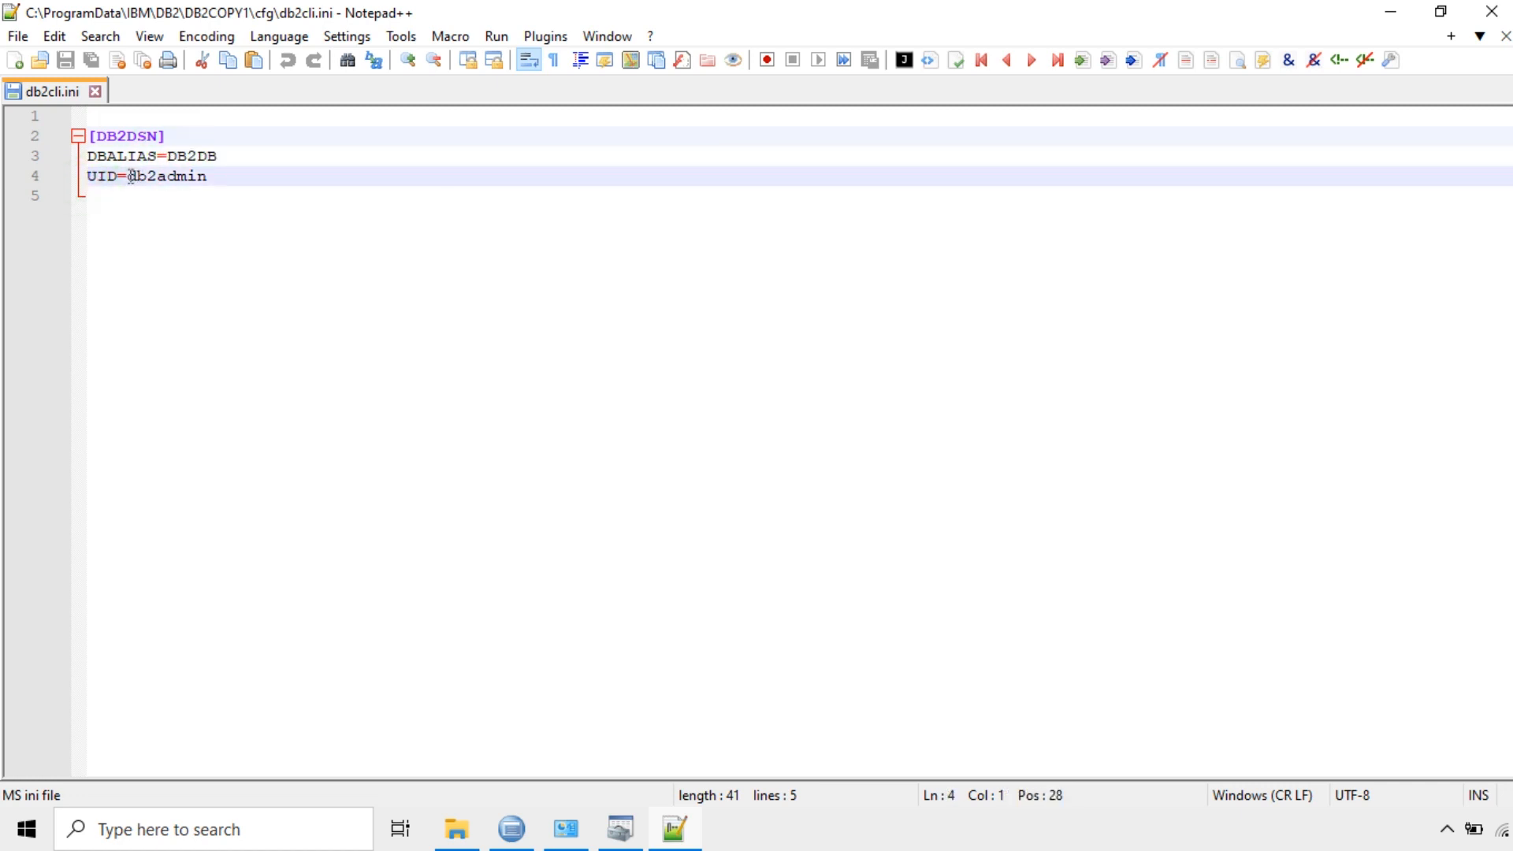
{"action": "left_click_drag", "start_coordinate": [128, 176], "coordinate": [219, 174]}
{"action": "left_click", "coordinate": [213, 211]}
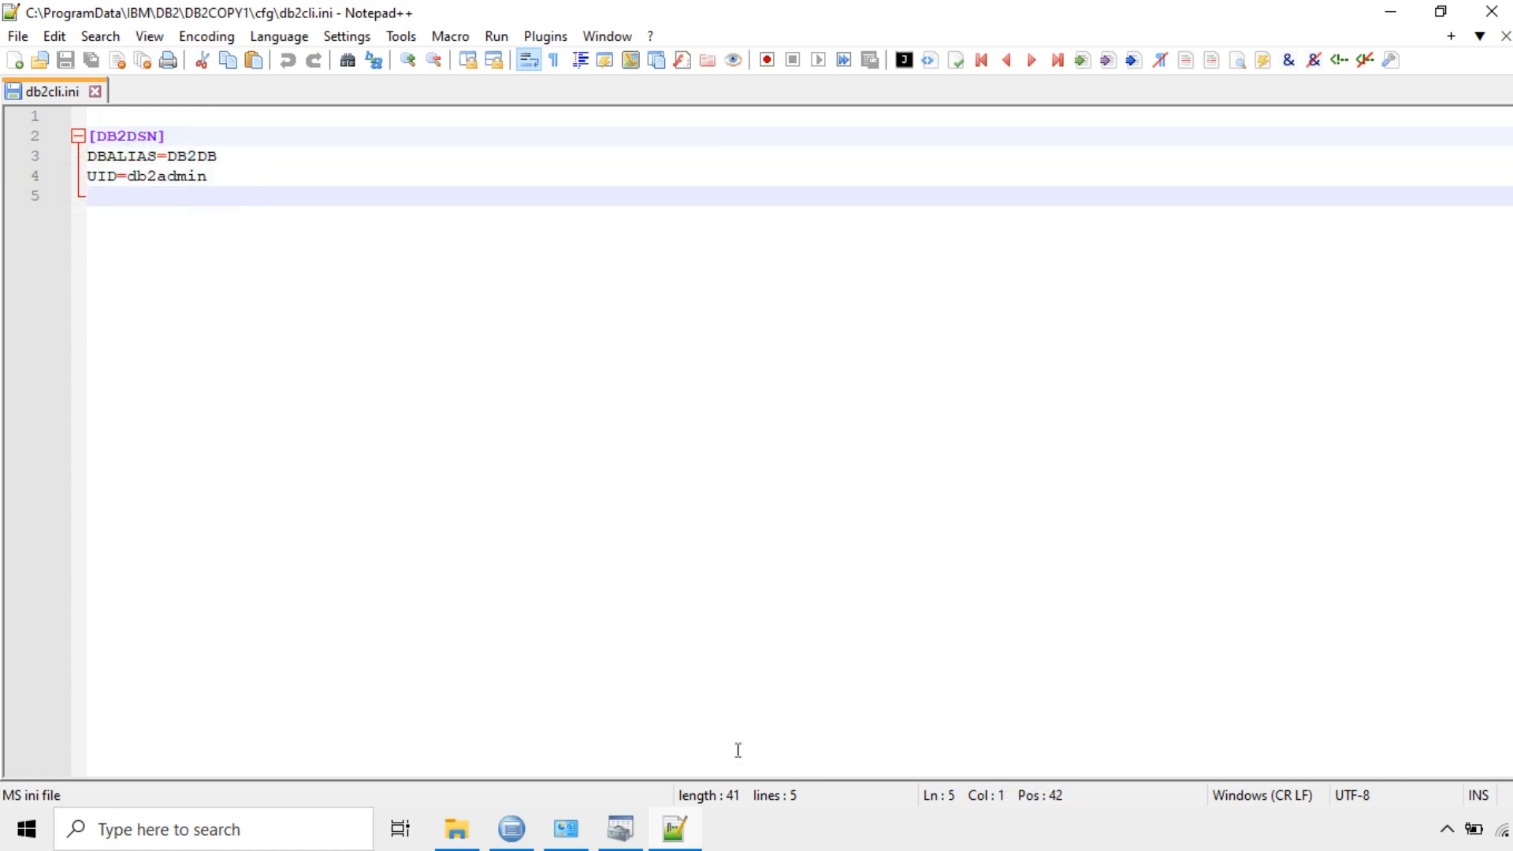
Switch to the ODBC administrator, reopen the DB2DSN configuration, enter the account password and enable saving it, accepting the clear-text warning.
{"action": "left_click", "coordinate": [637, 831]}
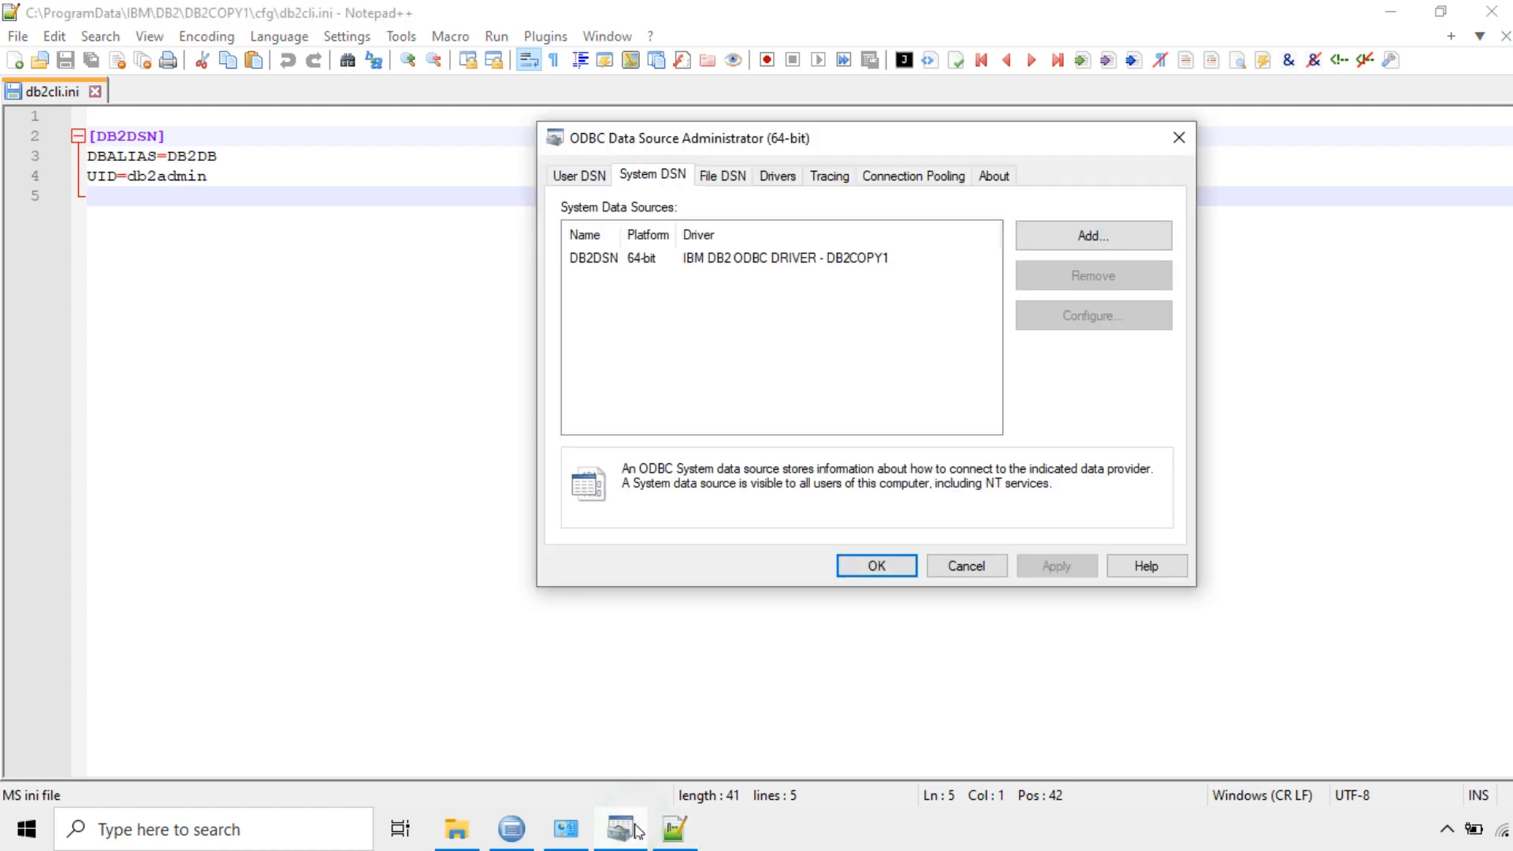
{"action": "left_click", "coordinate": [593, 260]}
{"action": "left_click", "coordinate": [1034, 323]}
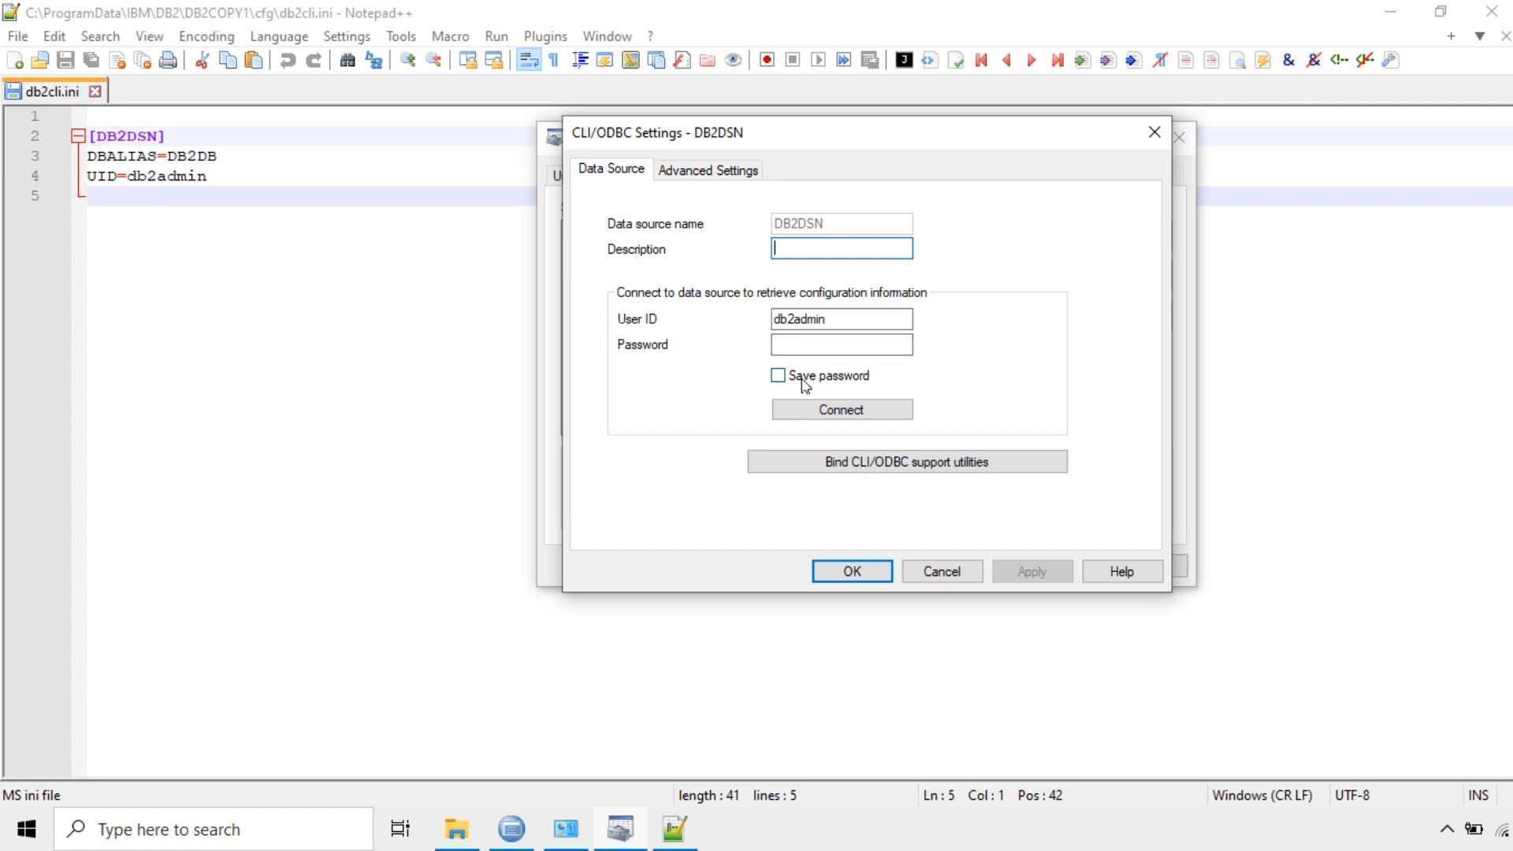
{"action": "left_click", "coordinate": [798, 346]}
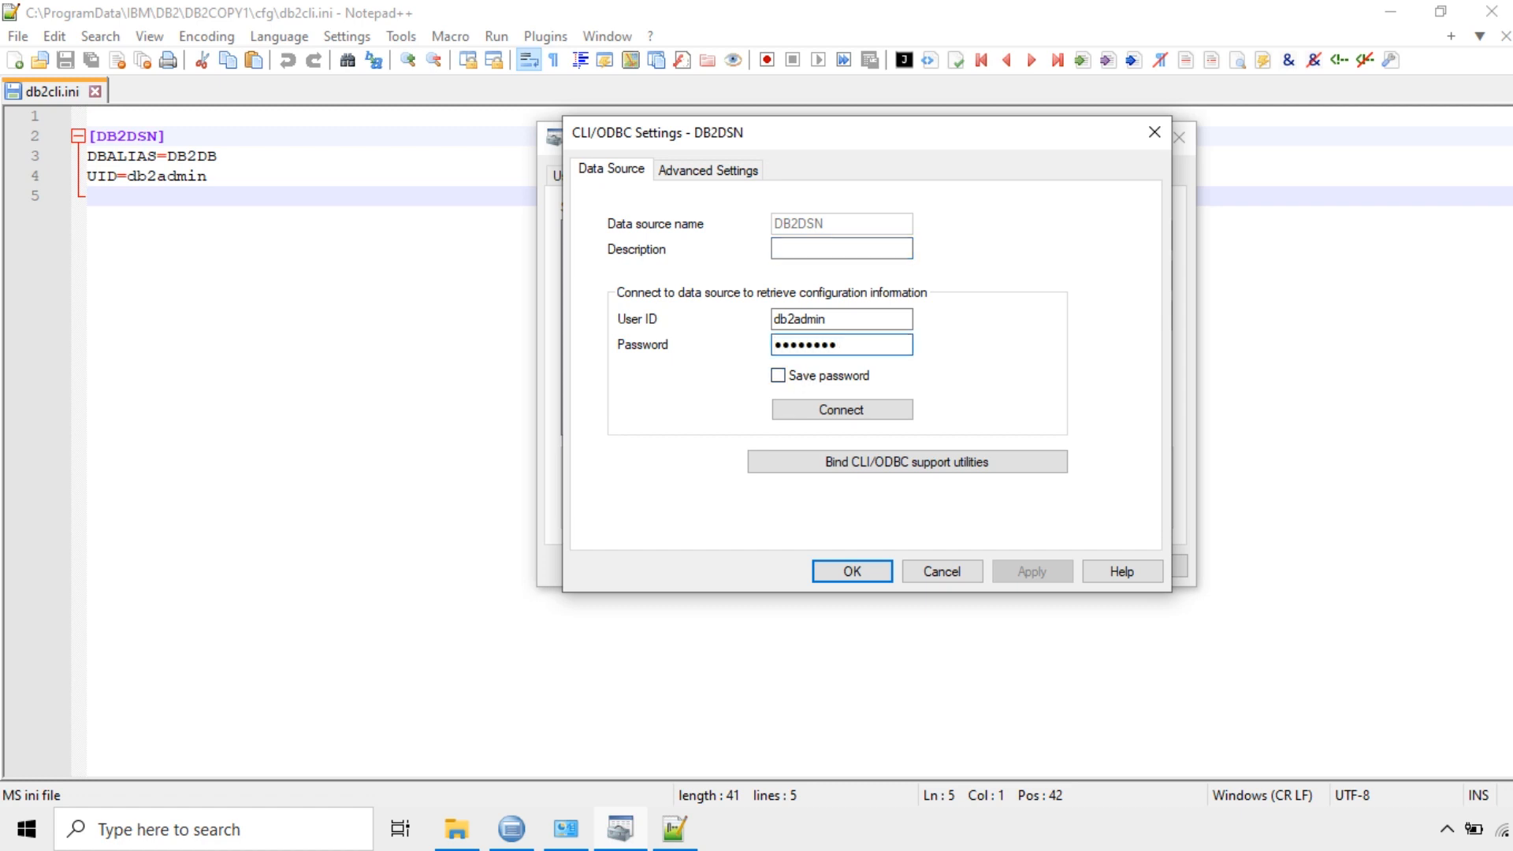
{"action": "left_click", "coordinate": [779, 376]}
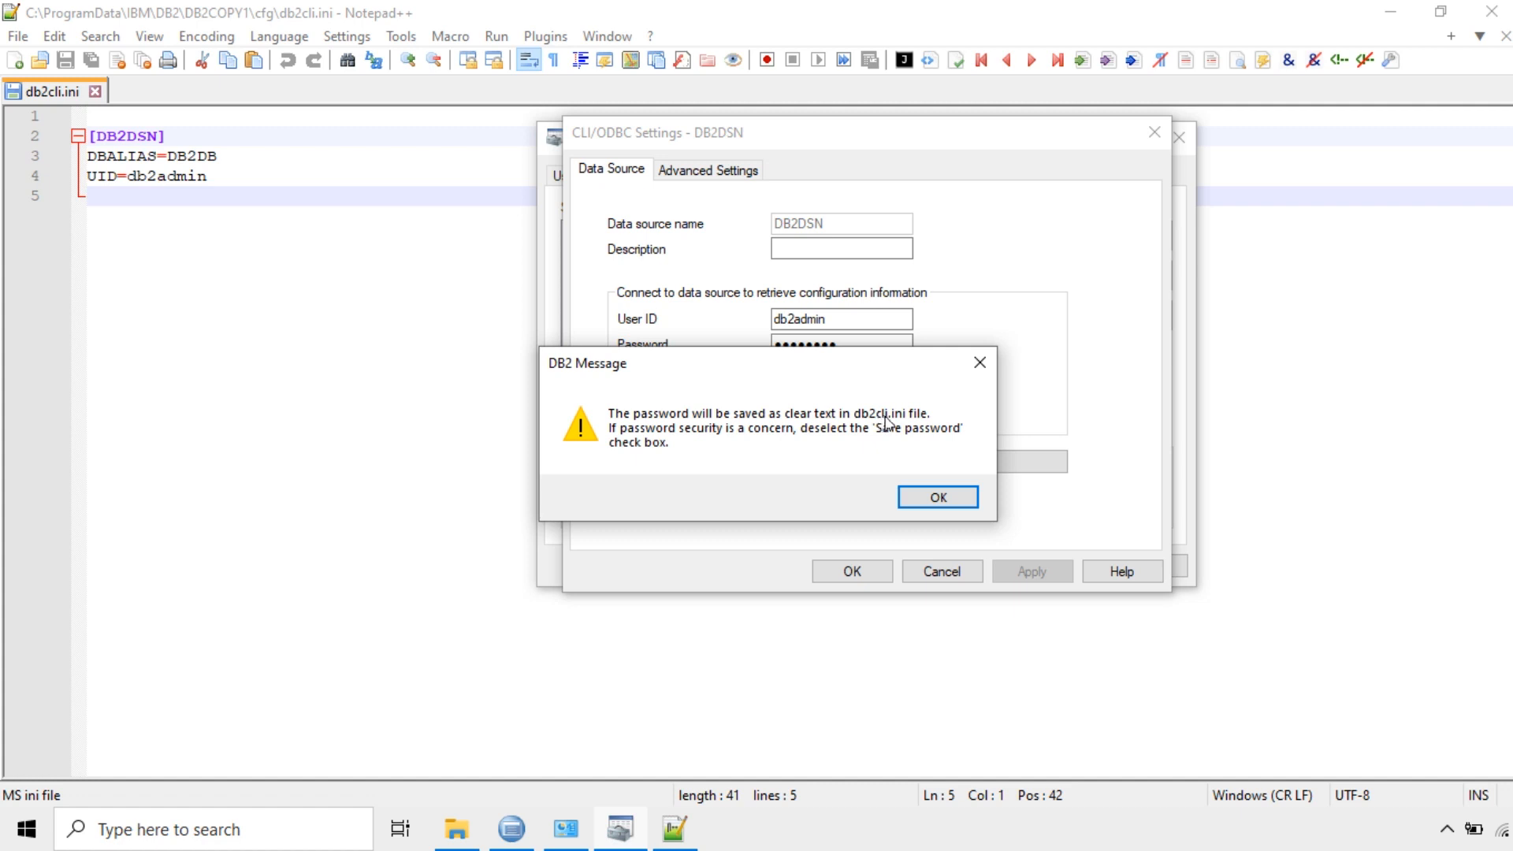
{"action": "left_click", "coordinate": [962, 499]}
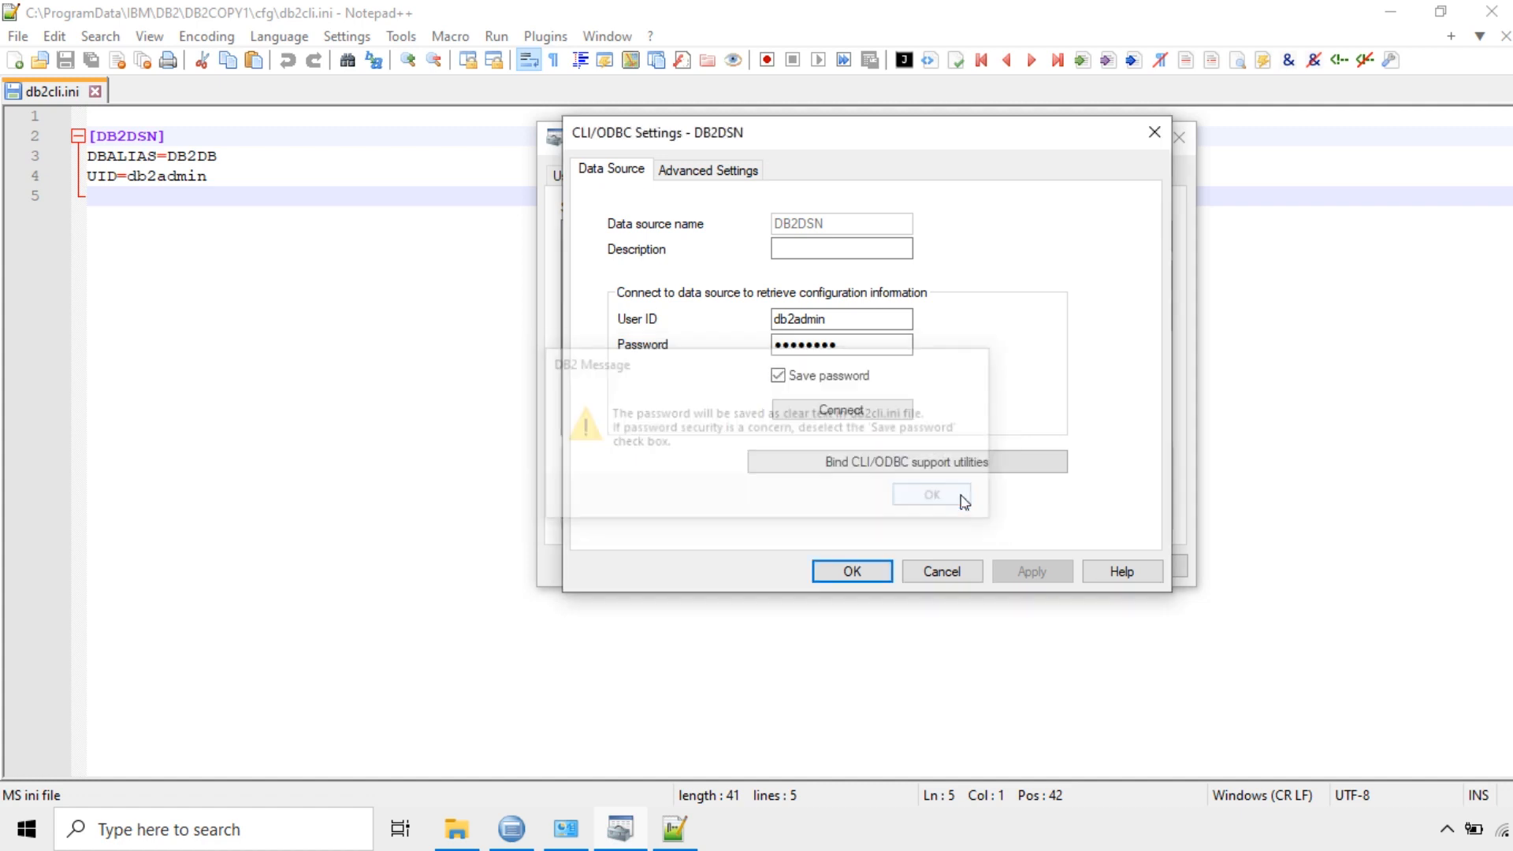
Test the DB2DSN connection again, save the data source settings and close the ODBC administrator.
{"action": "left_click", "coordinate": [867, 418]}
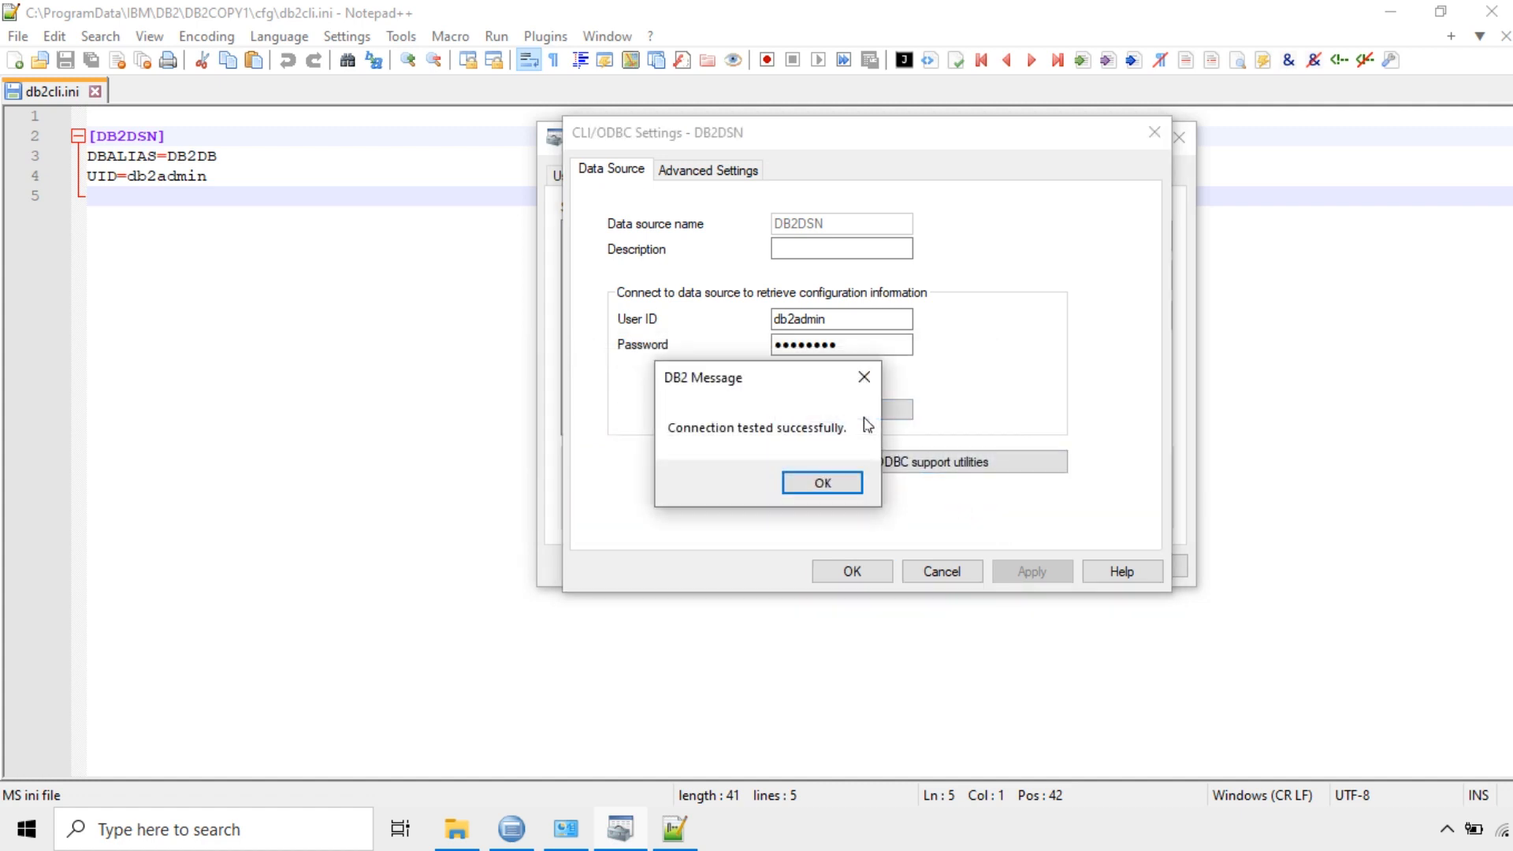
{"action": "left_click", "coordinate": [822, 483]}
{"action": "left_click", "coordinate": [851, 571]}
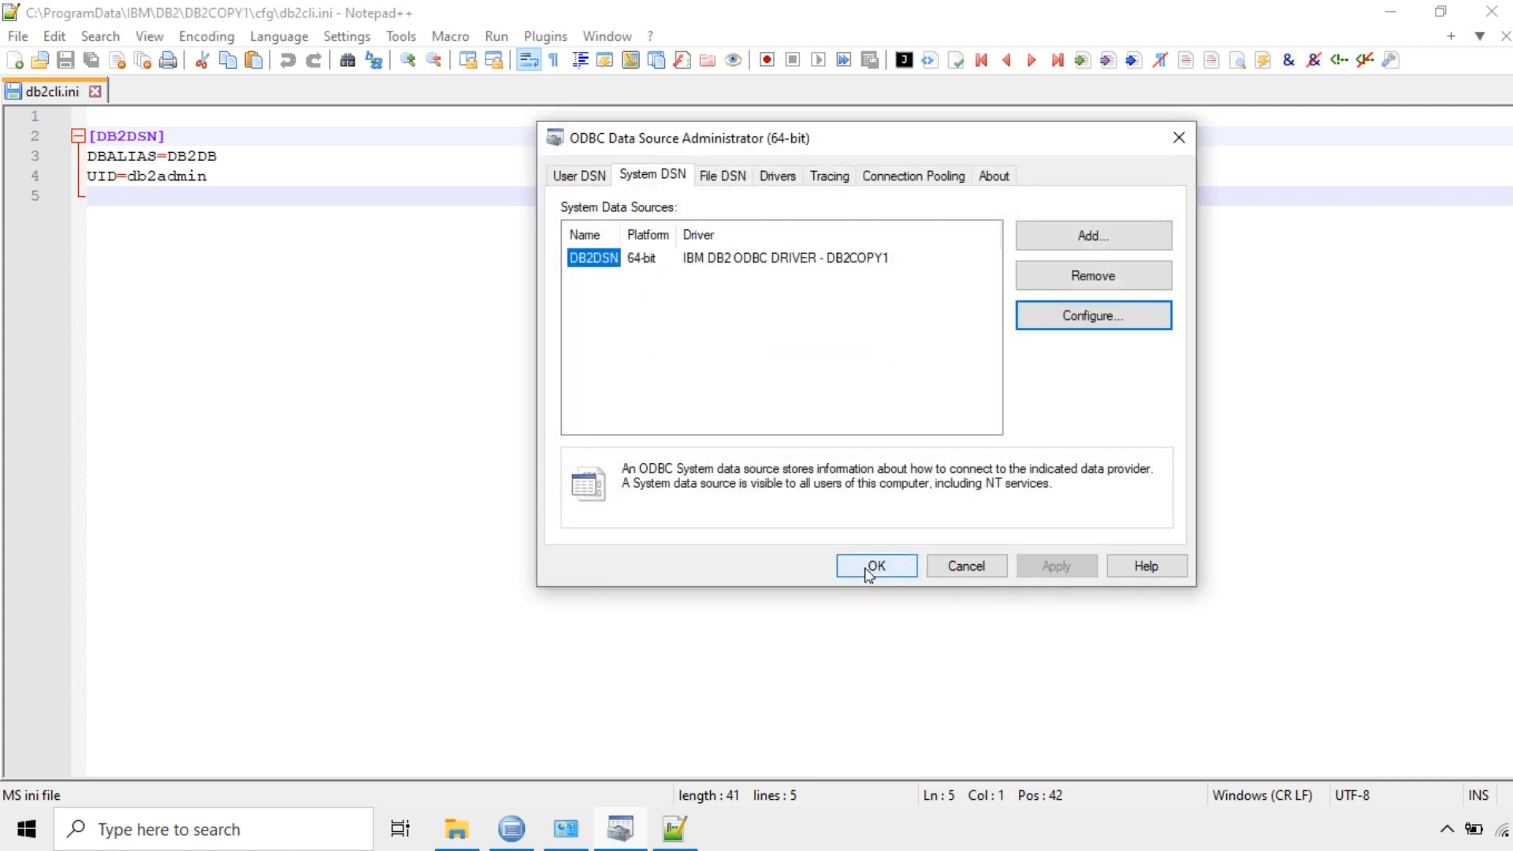
{"action": "left_click", "coordinate": [872, 568]}
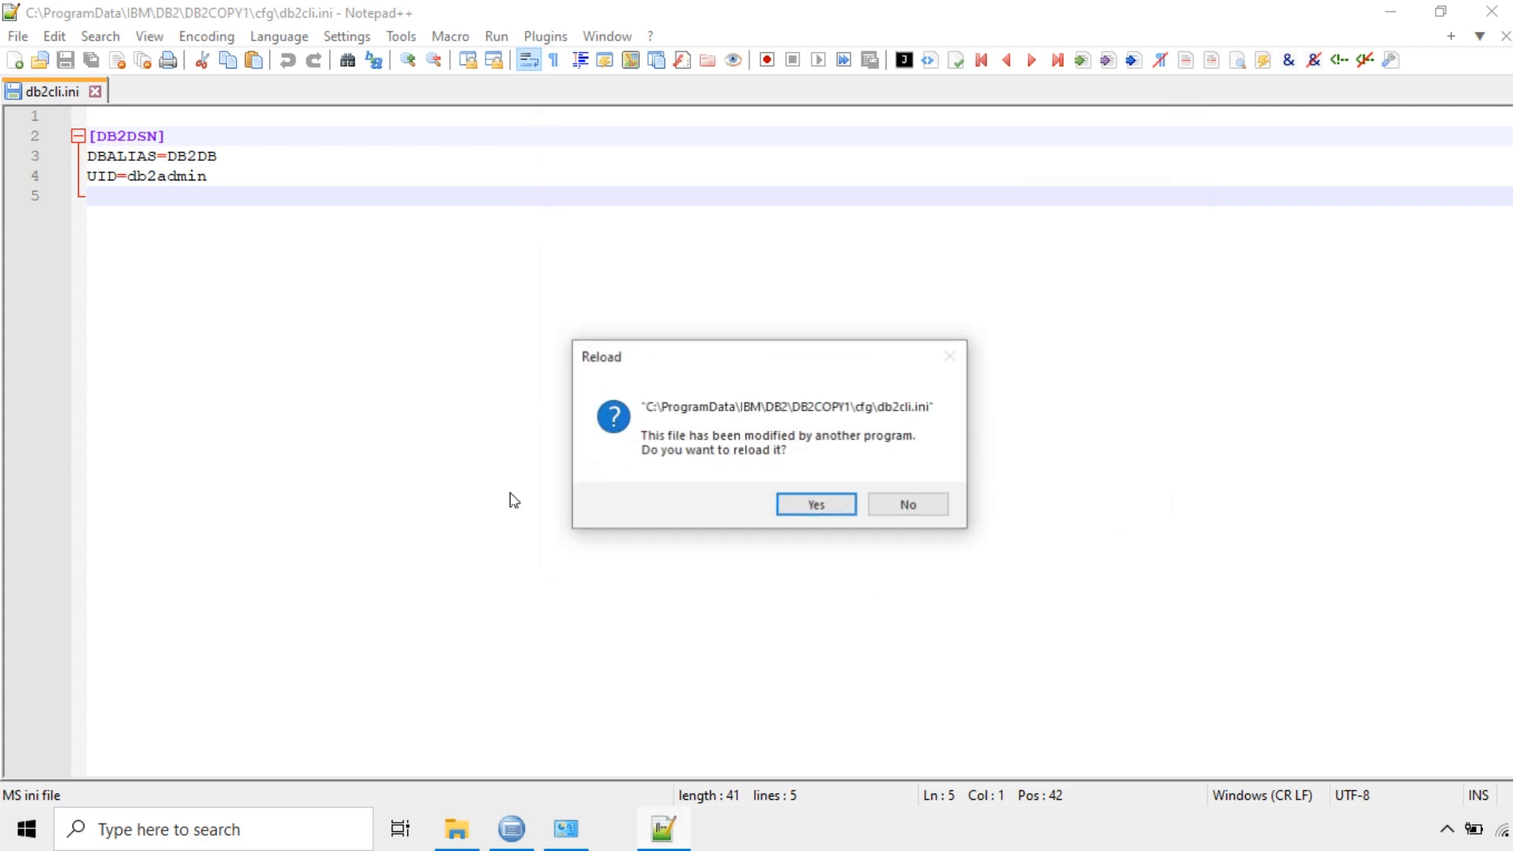
Reload db2cli.ini in Notepad++ and check its PWD entry.
{"action": "left_click", "coordinate": [820, 509]}
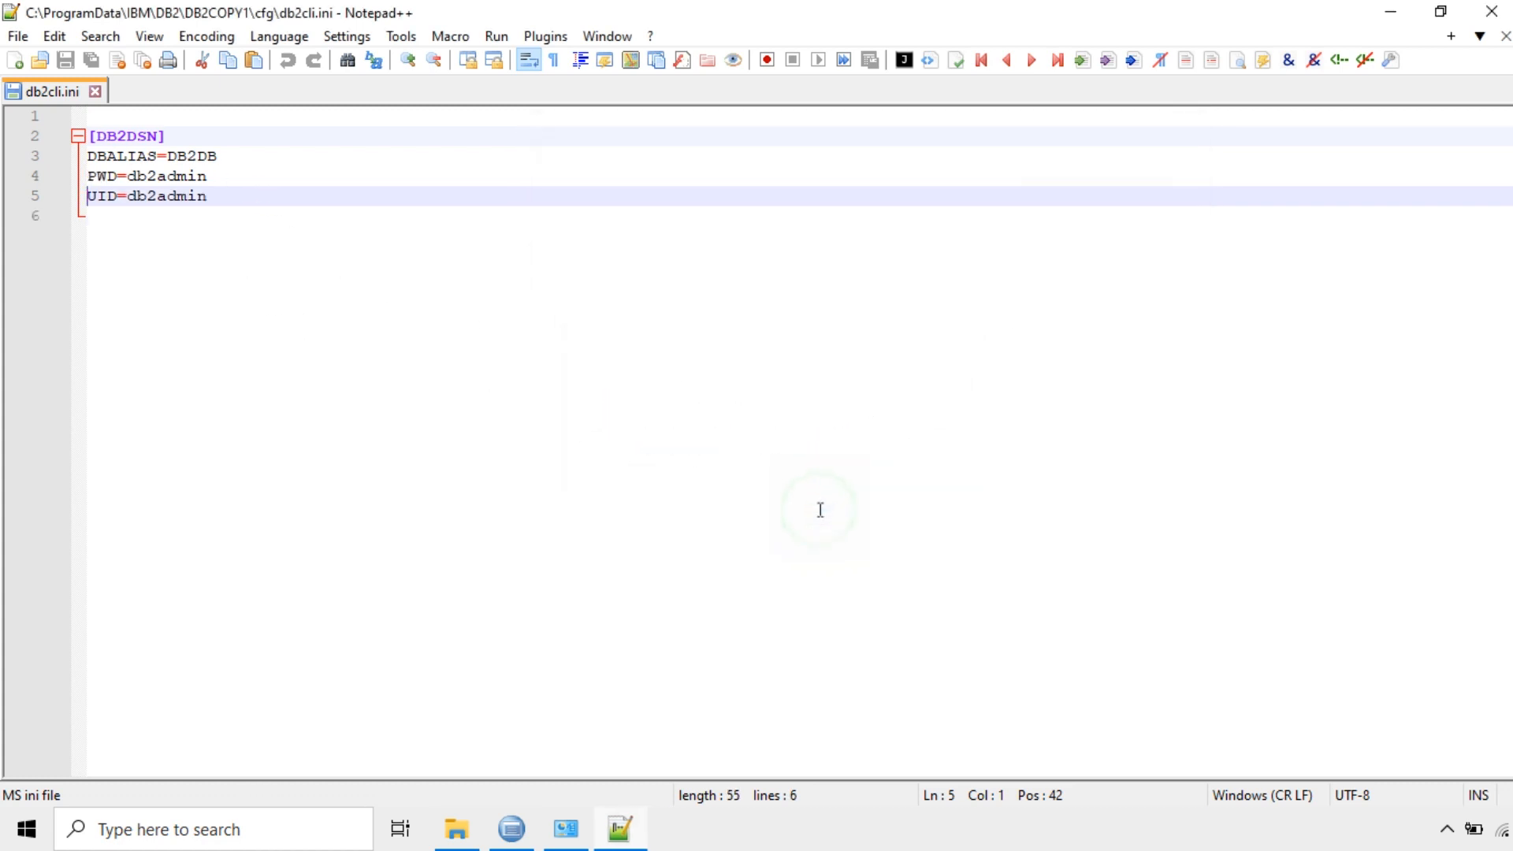
{"action": "left_click_drag", "start_coordinate": [135, 182], "coordinate": [212, 180]}
{"action": "left_click", "coordinate": [234, 233]}
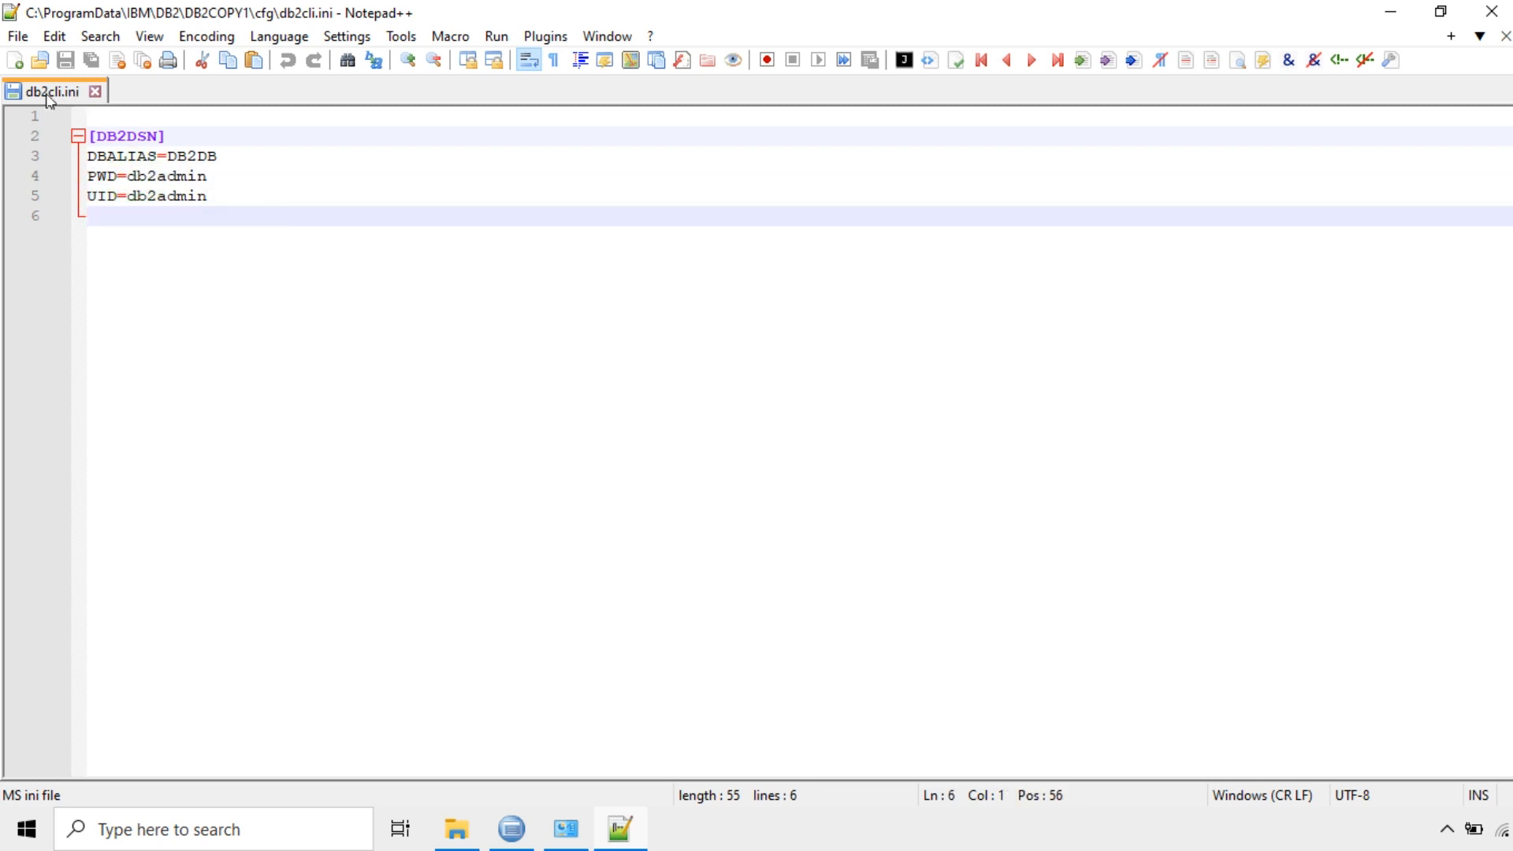
{"action": "left_click", "coordinate": [799, 547]}
{"action": "left_click", "coordinate": [566, 828]}
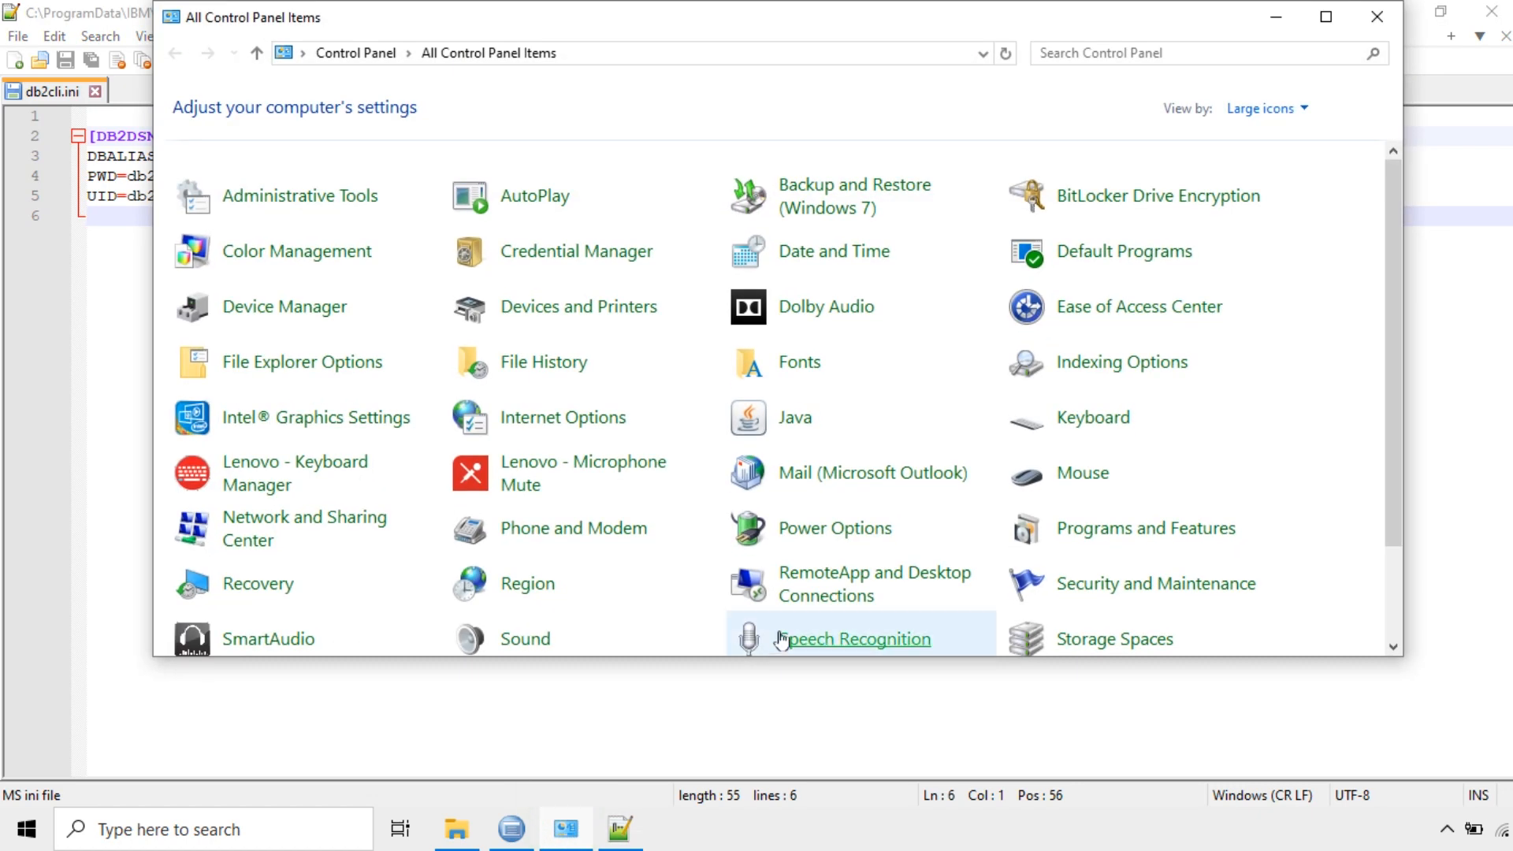
{"action": "left_click", "coordinate": [1279, 16]}
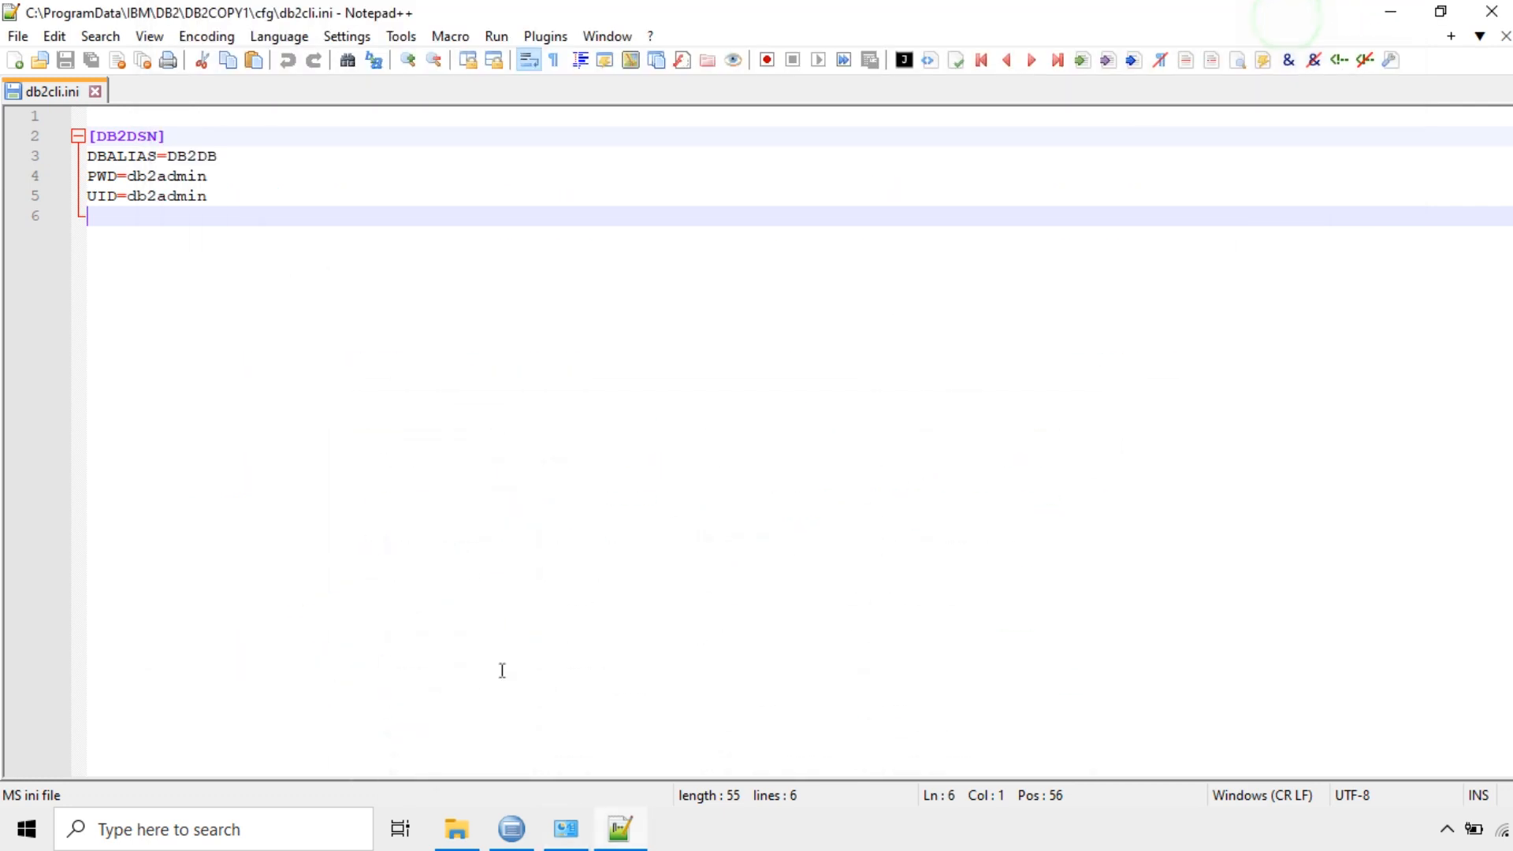
Search Windows for the Registry Editor and open it, approving the elevation request.
{"action": "left_click", "coordinate": [235, 828]}
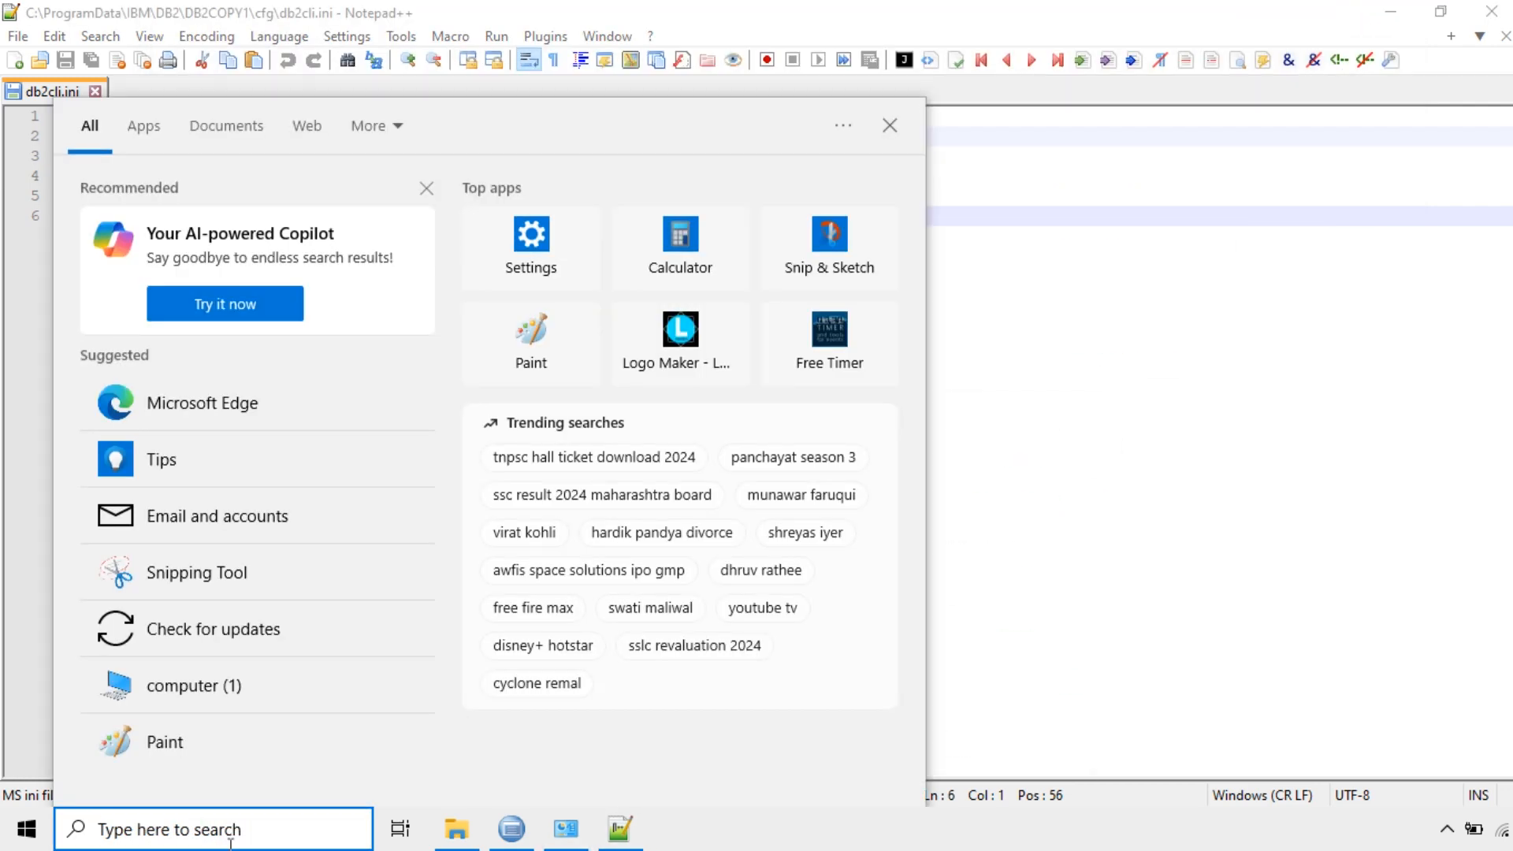
{"action": "type", "text": "re"}
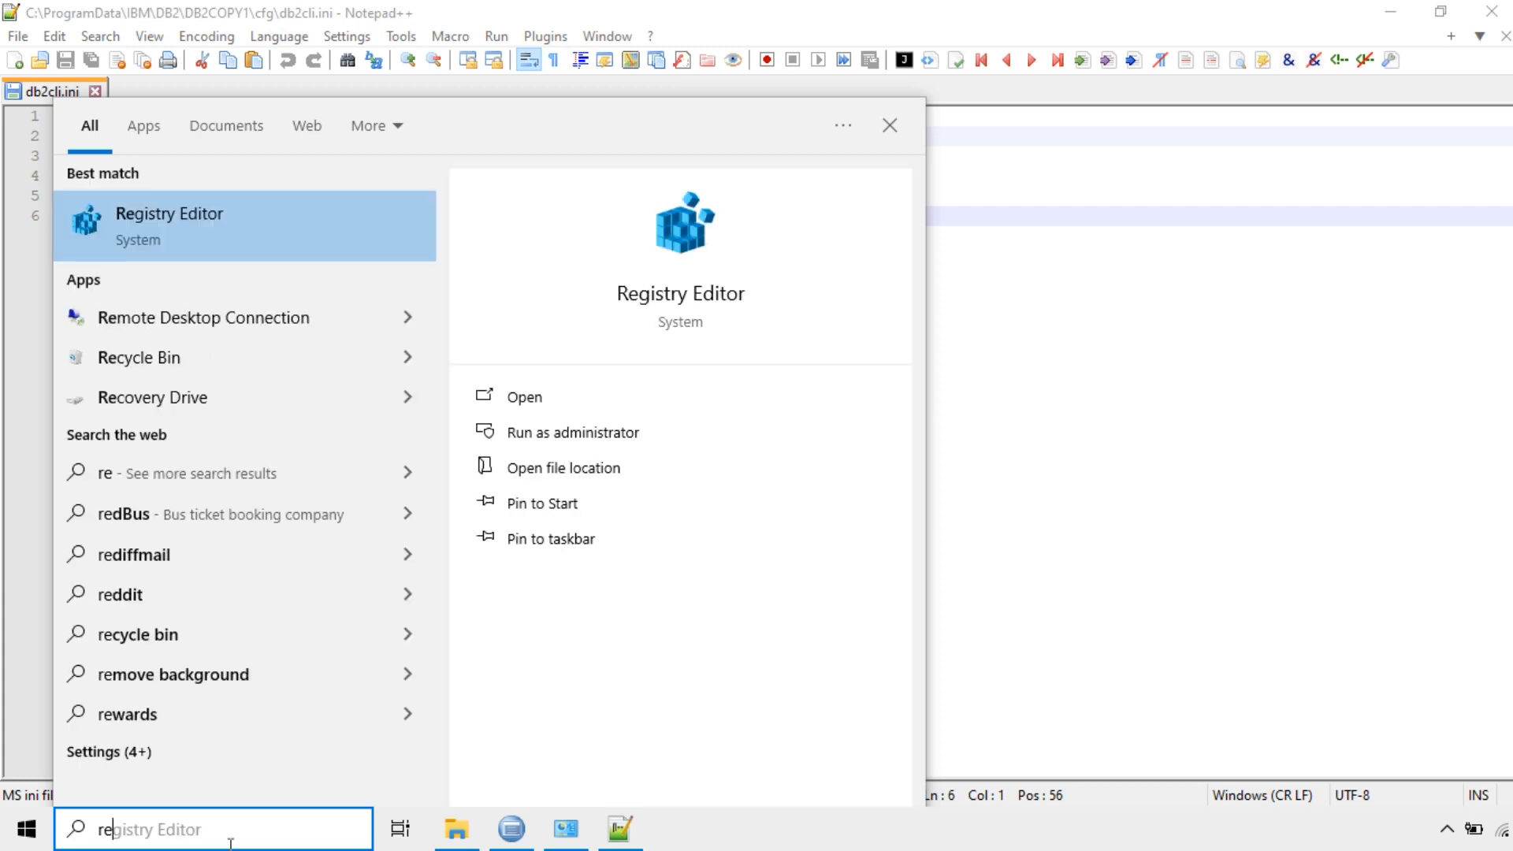
{"action": "left_click", "coordinate": [221, 201]}
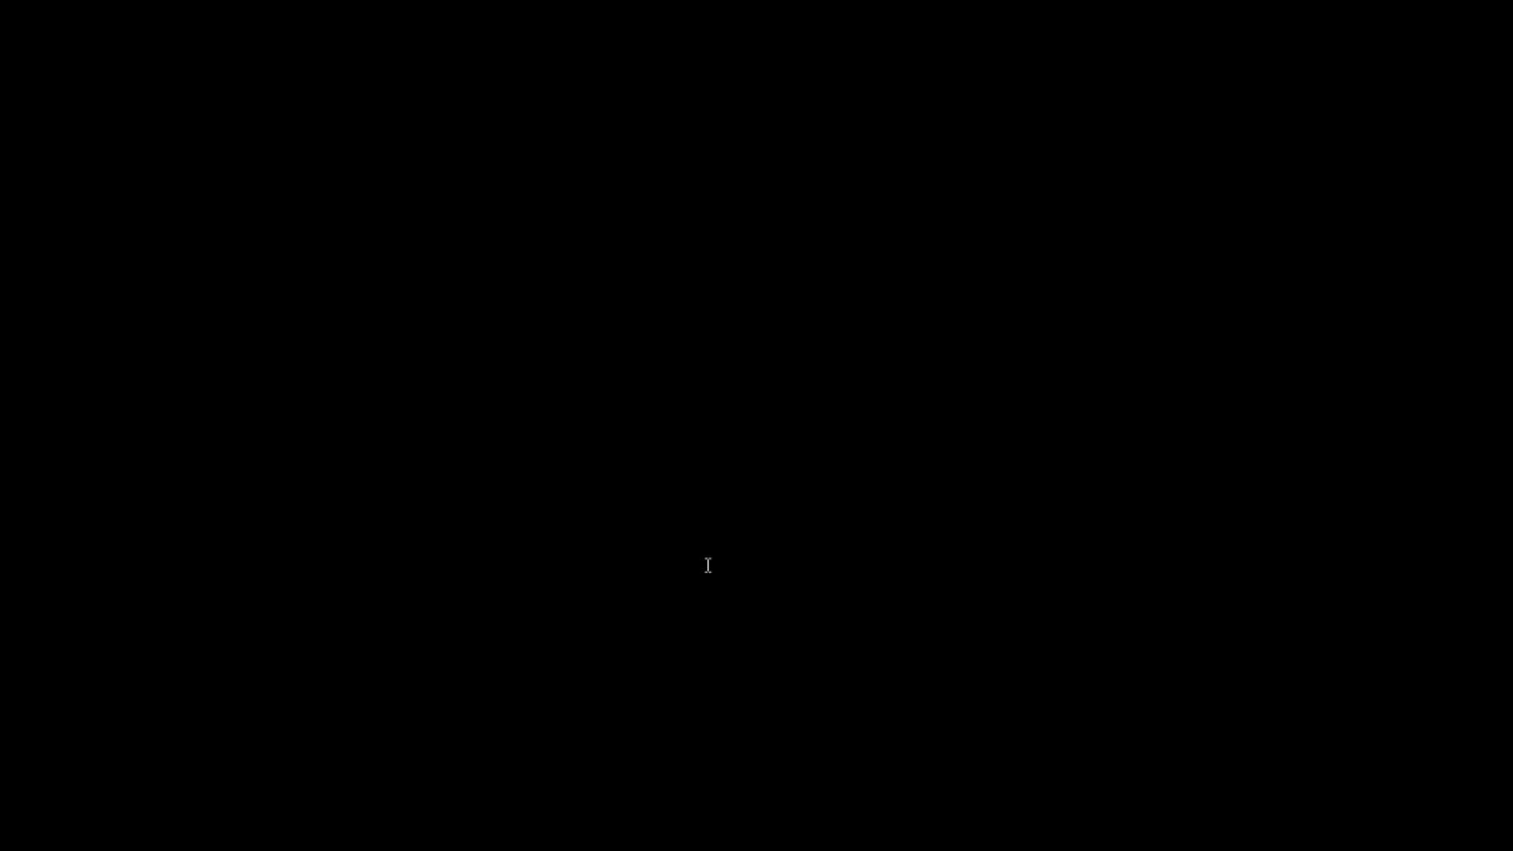
{"action": "left_click", "coordinate": [706, 564]}
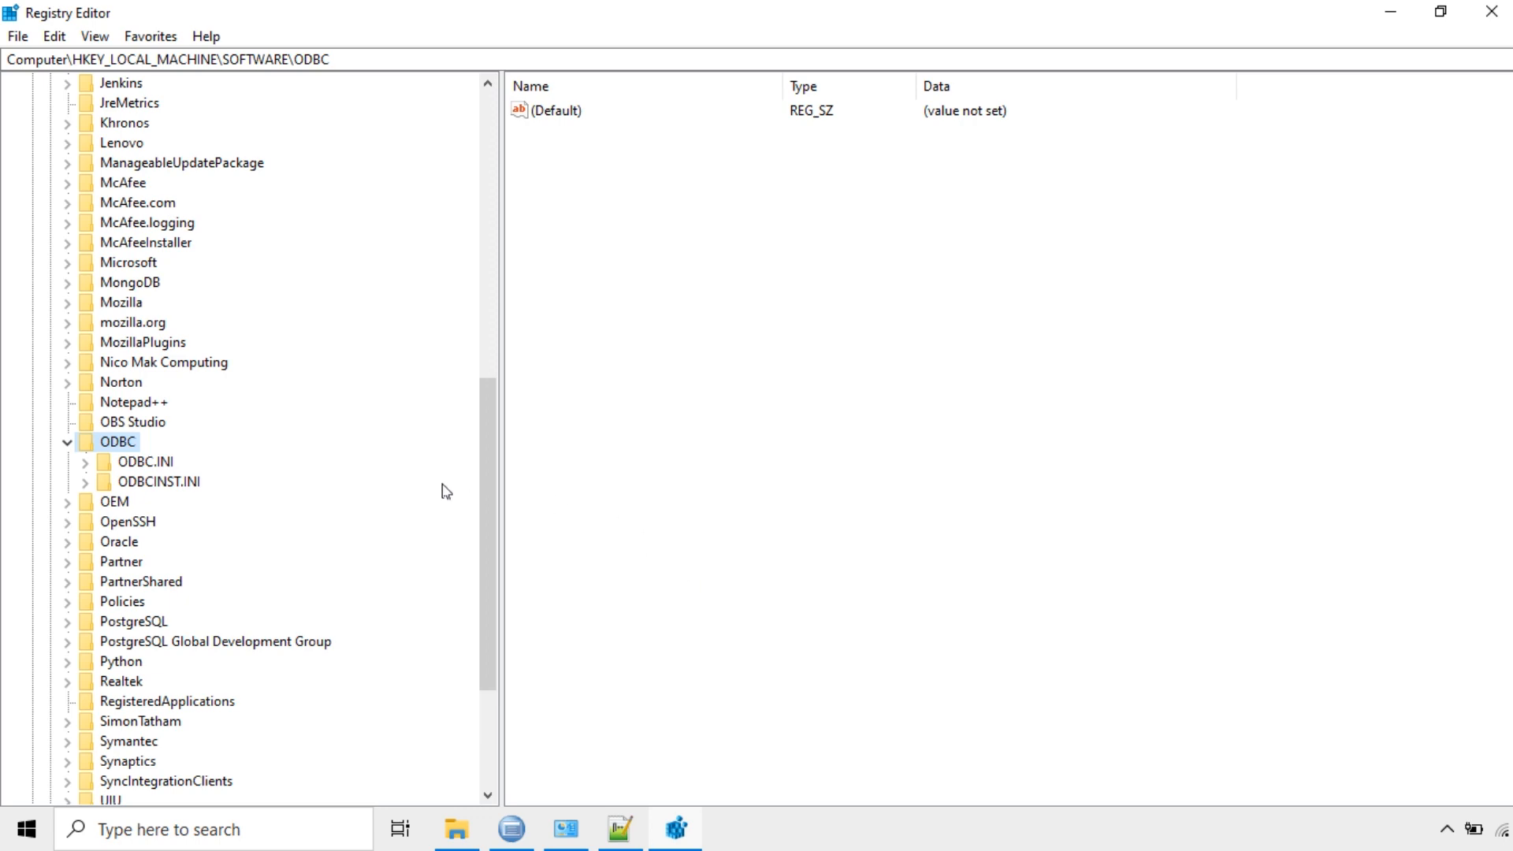
Examine the DB2DSN and ODBC Data Sources keys under HKEY_LOCAL_MACHINE\SOFTWARE\ODBC\ODBC.INI, including the DB2DSN entry.
{"action": "left_click_drag", "start_coordinate": [492, 446], "coordinate": [492, 160]}
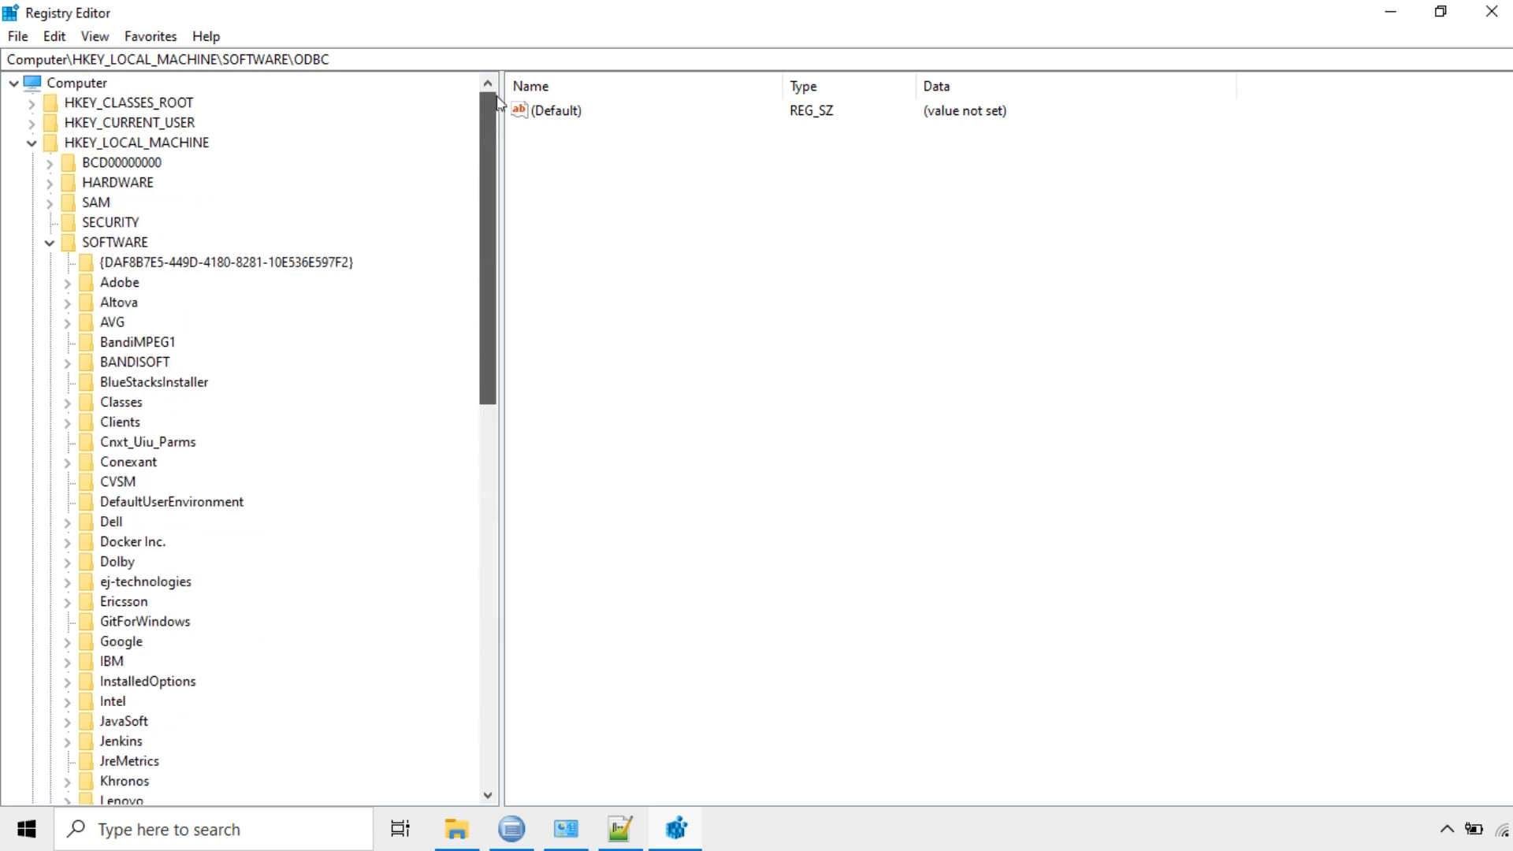
{"action": "left_click", "coordinate": [124, 144]}
{"action": "scroll", "coordinate": [145, 319], "scroll_direction": "down", "scroll_amount": 11}
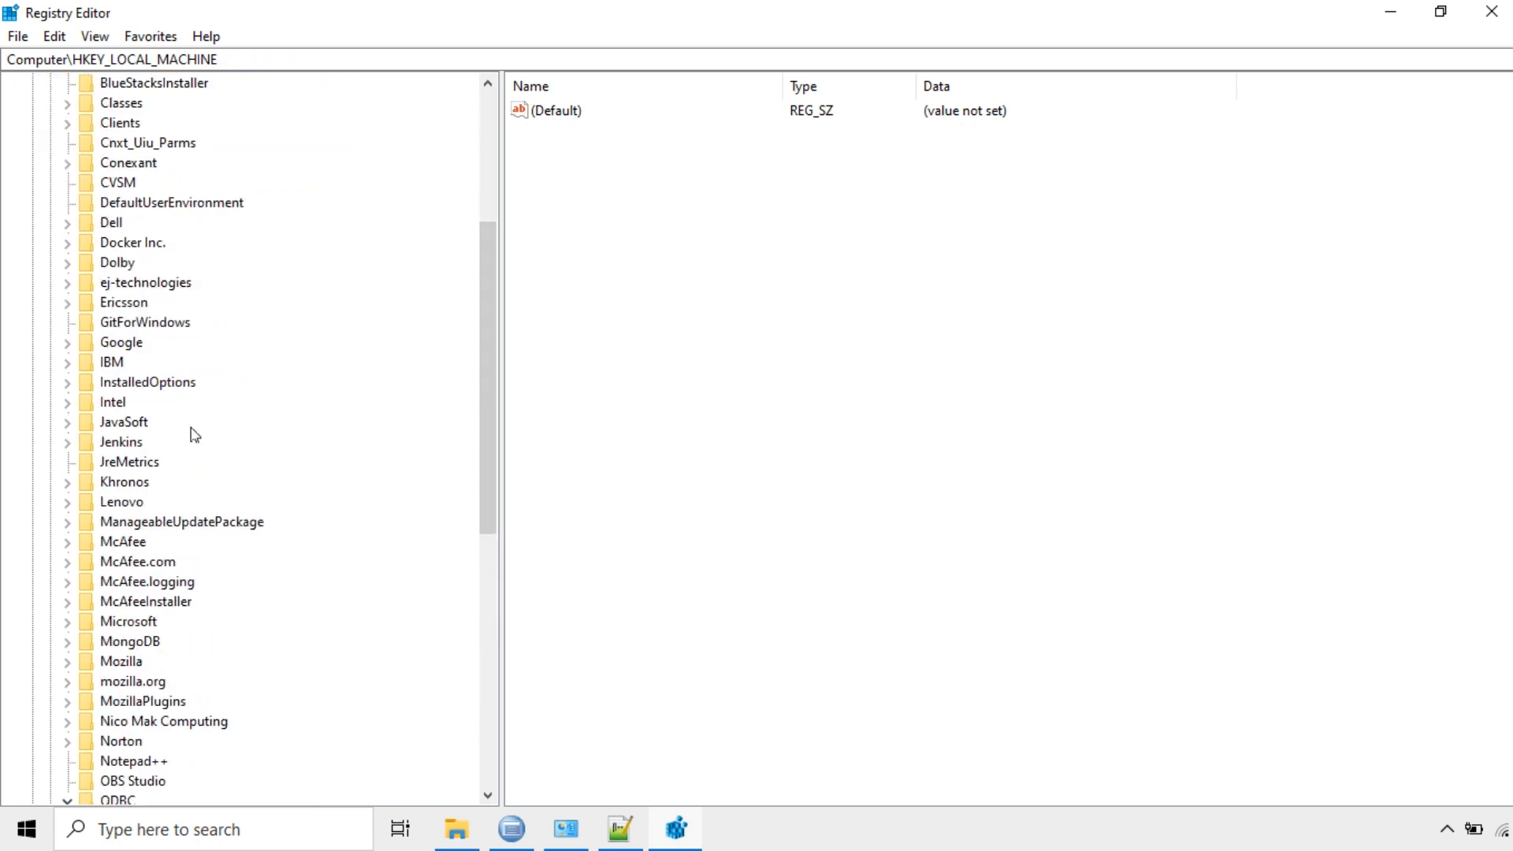
{"action": "scroll", "coordinate": [193, 461], "scroll_direction": "down", "scroll_amount": 2}
{"action": "left_click", "coordinate": [122, 322]}
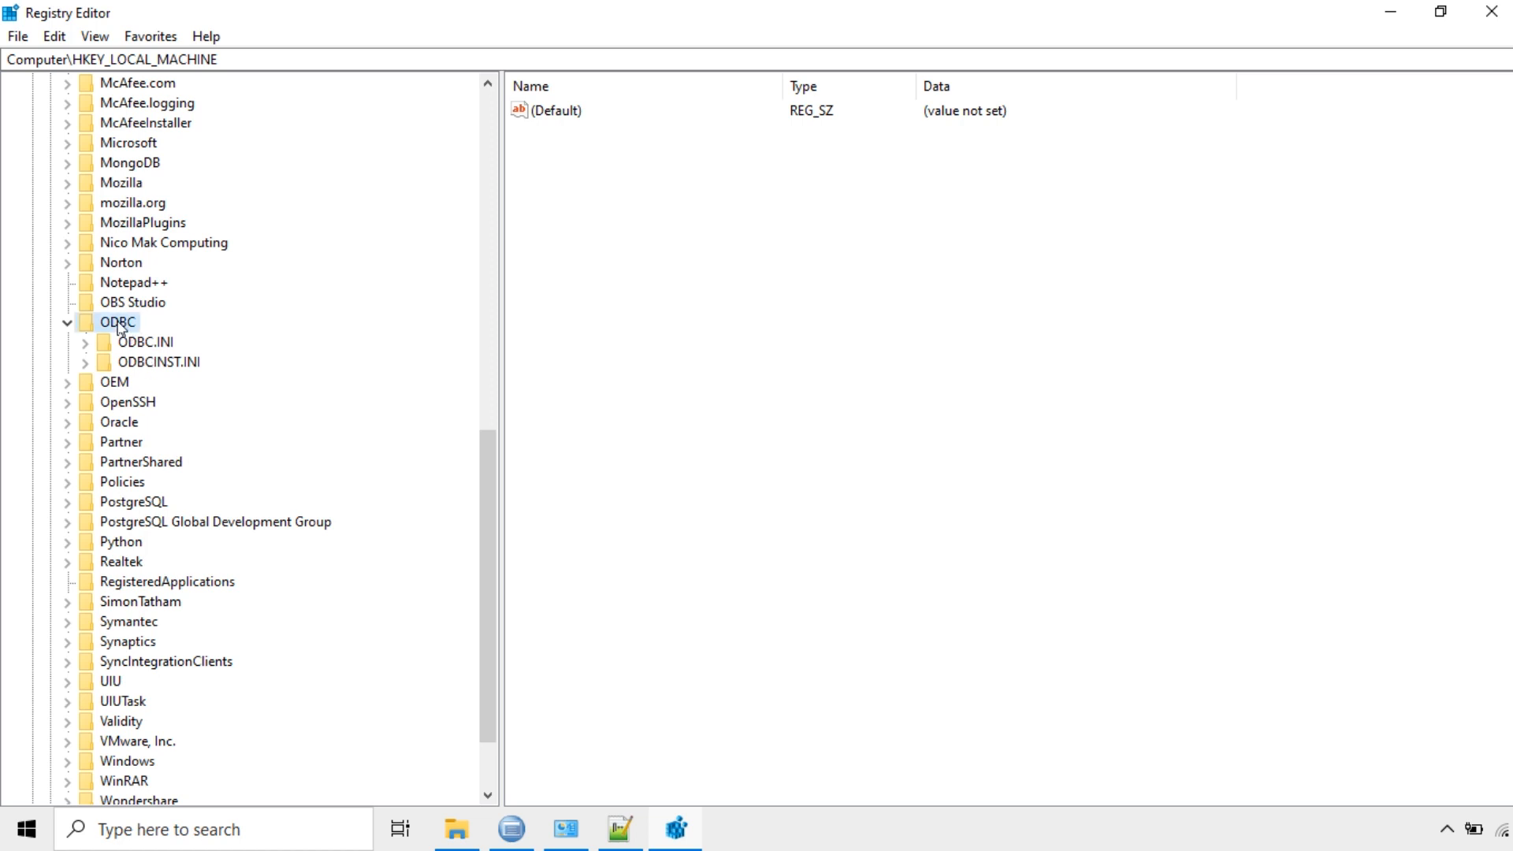
{"action": "left_click", "coordinate": [84, 342]}
{"action": "left_click", "coordinate": [147, 364]}
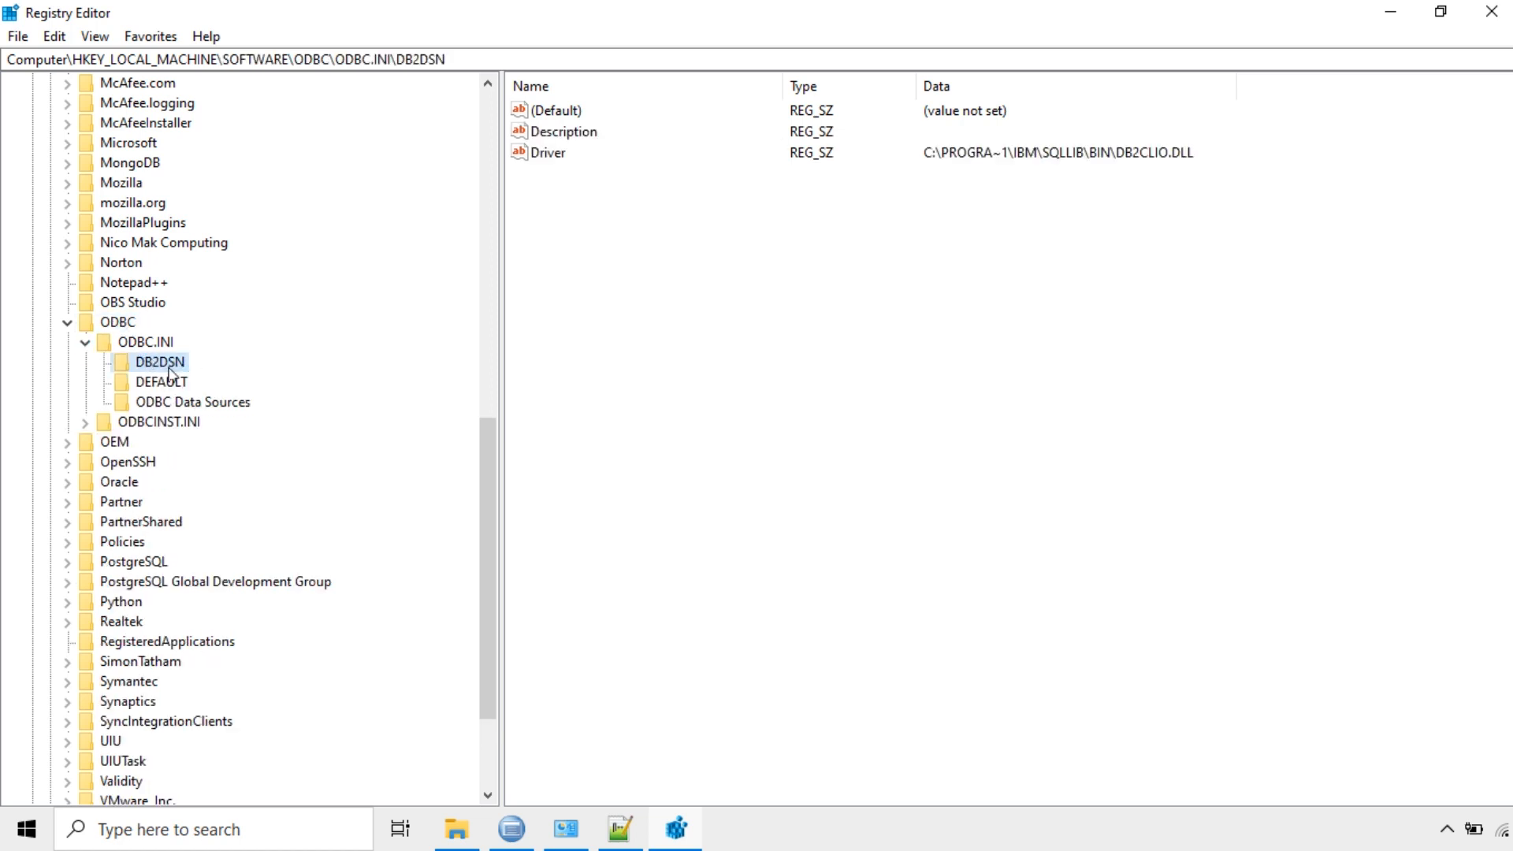
{"action": "left_click", "coordinate": [174, 402]}
{"action": "left_click", "coordinate": [555, 133]}
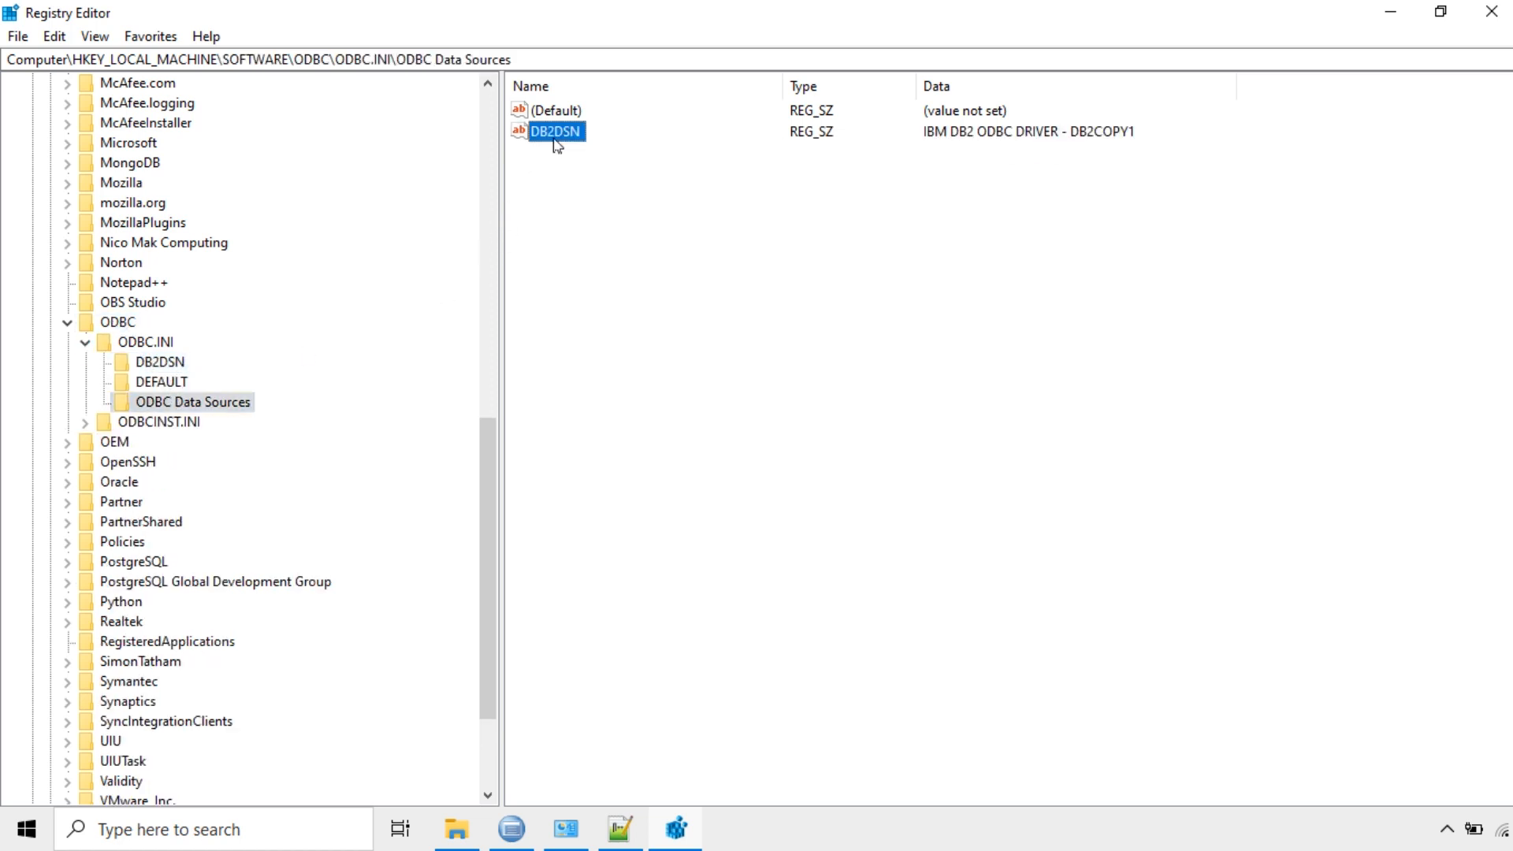
Collapse the ODBC, SOFTWARE and HKEY_LOCAL_MACHINE branches and expand HKEY_CURRENT_USER.
{"action": "left_click", "coordinate": [67, 322]}
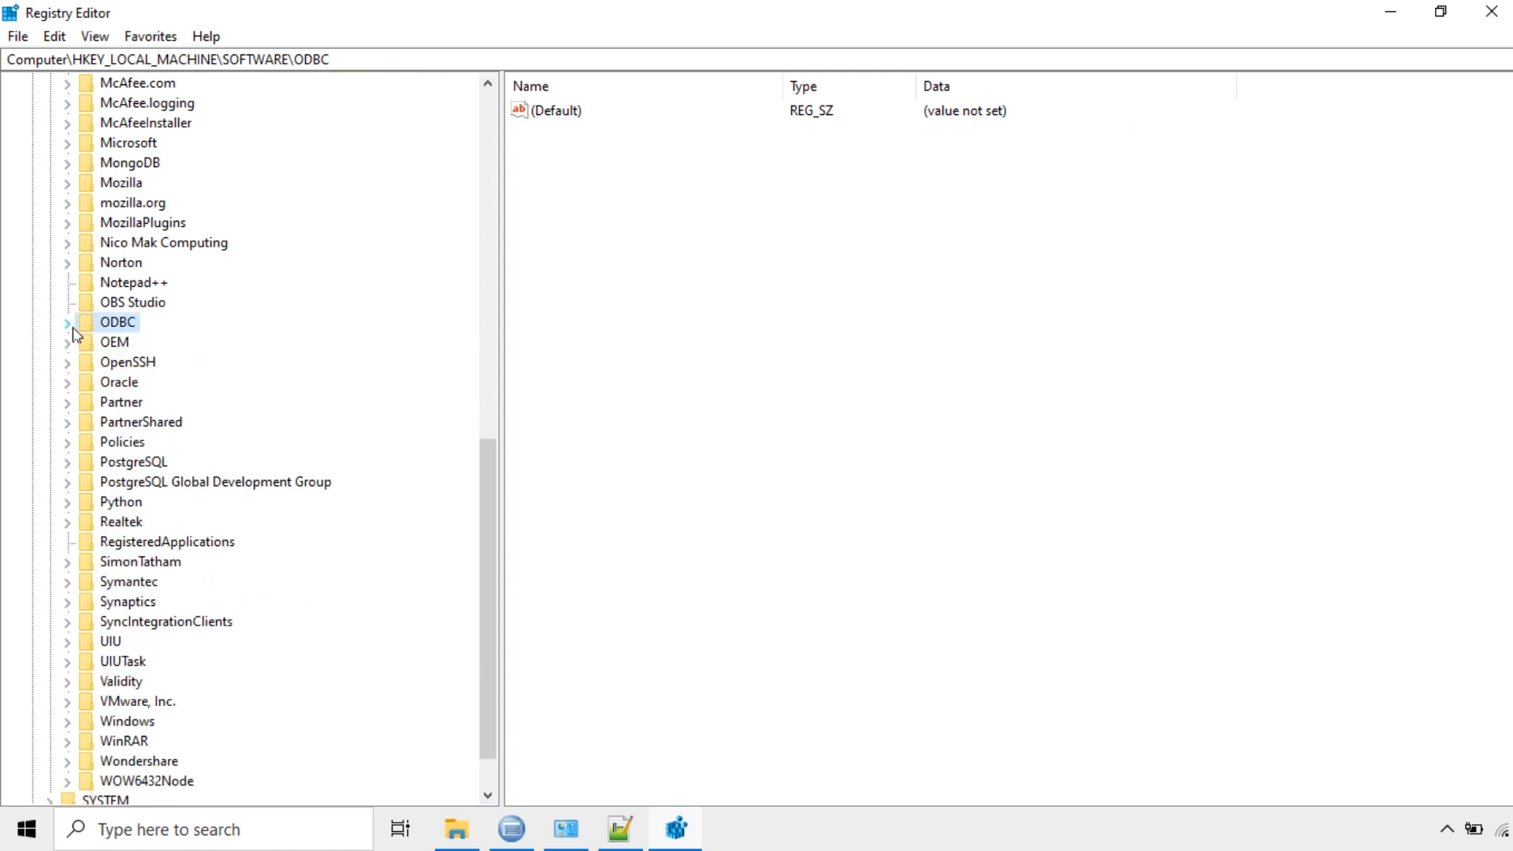
{"action": "left_click_drag", "start_coordinate": [489, 473], "coordinate": [495, 134]}
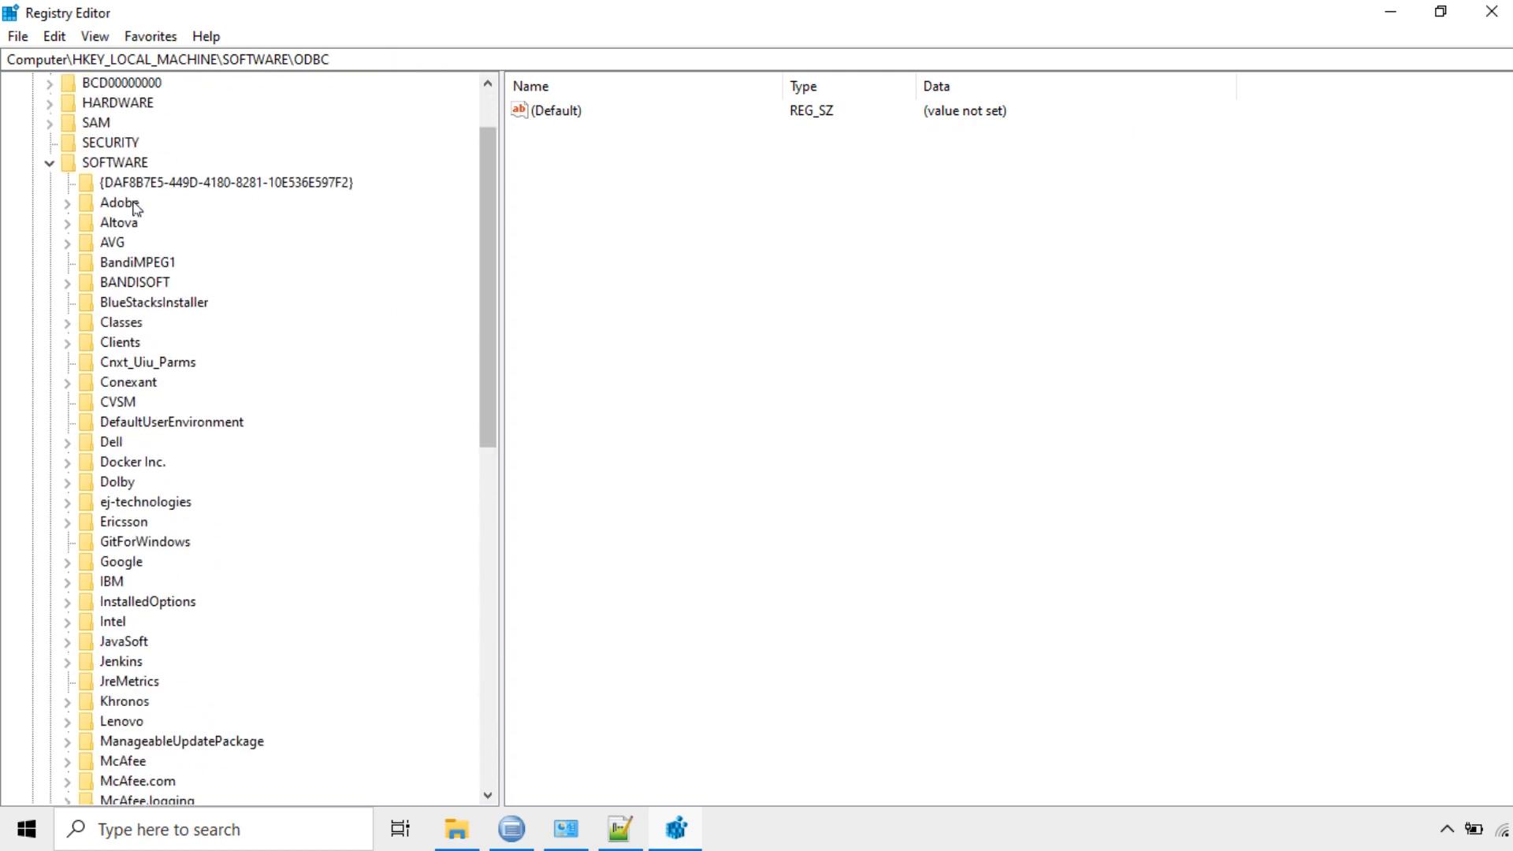
{"action": "left_click", "coordinate": [49, 164]}
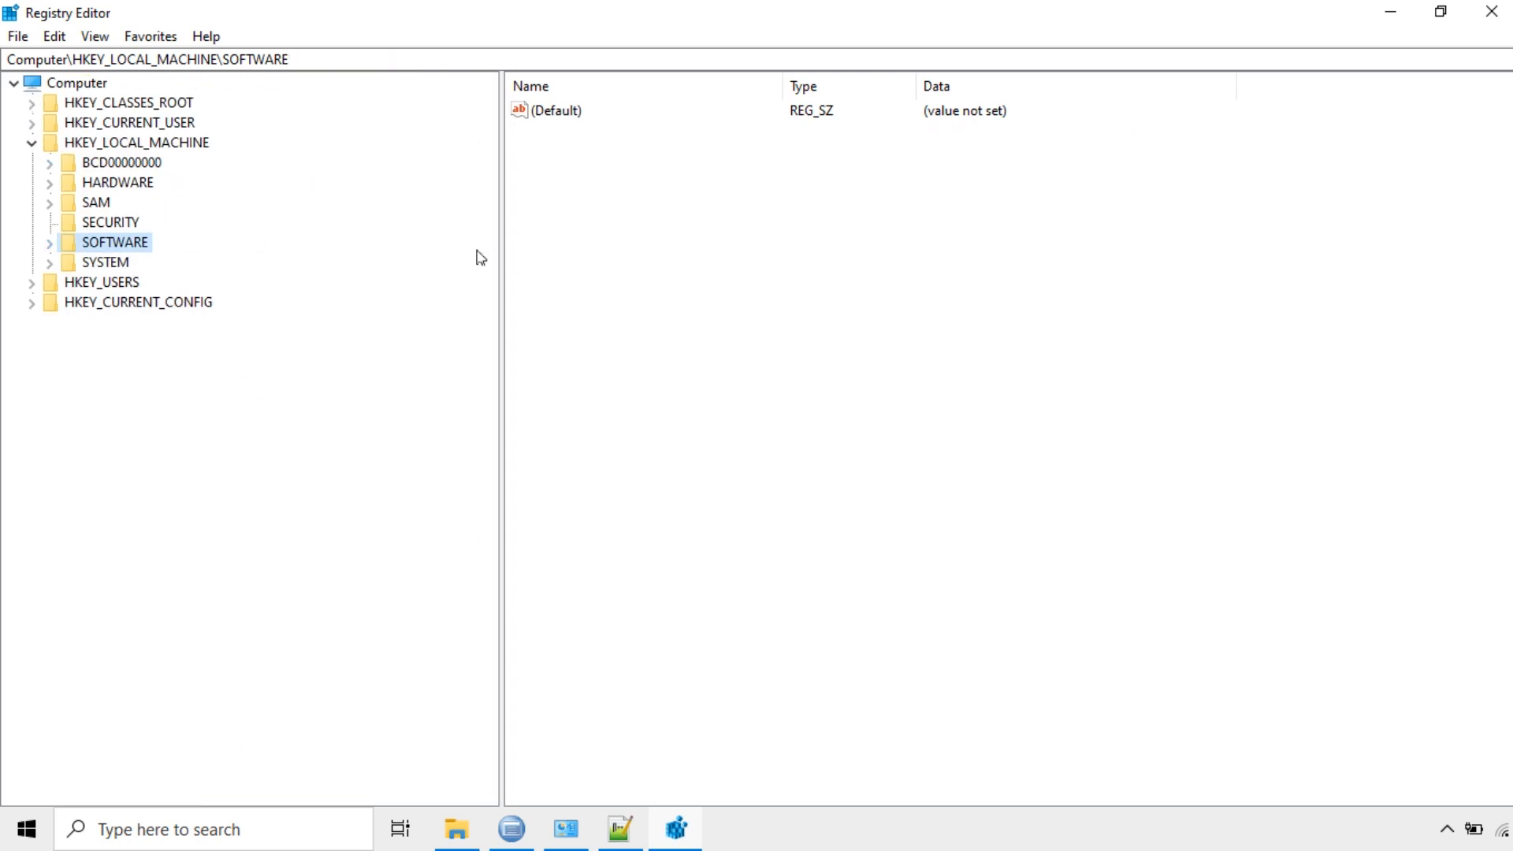
{"action": "left_click", "coordinate": [32, 143]}
{"action": "left_click", "coordinate": [82, 123]}
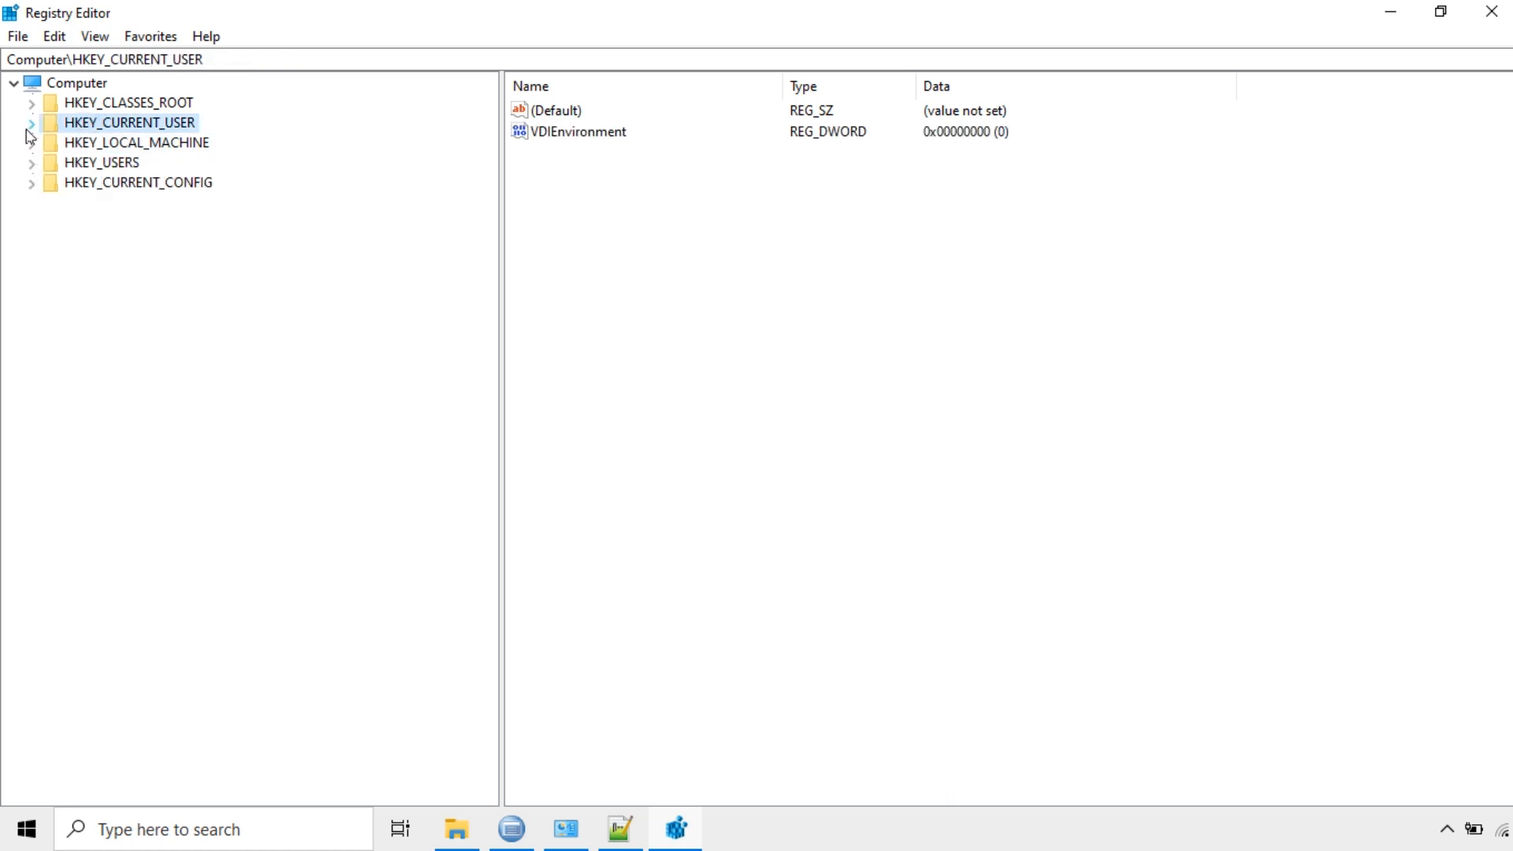
{"action": "left_click", "coordinate": [32, 124]}
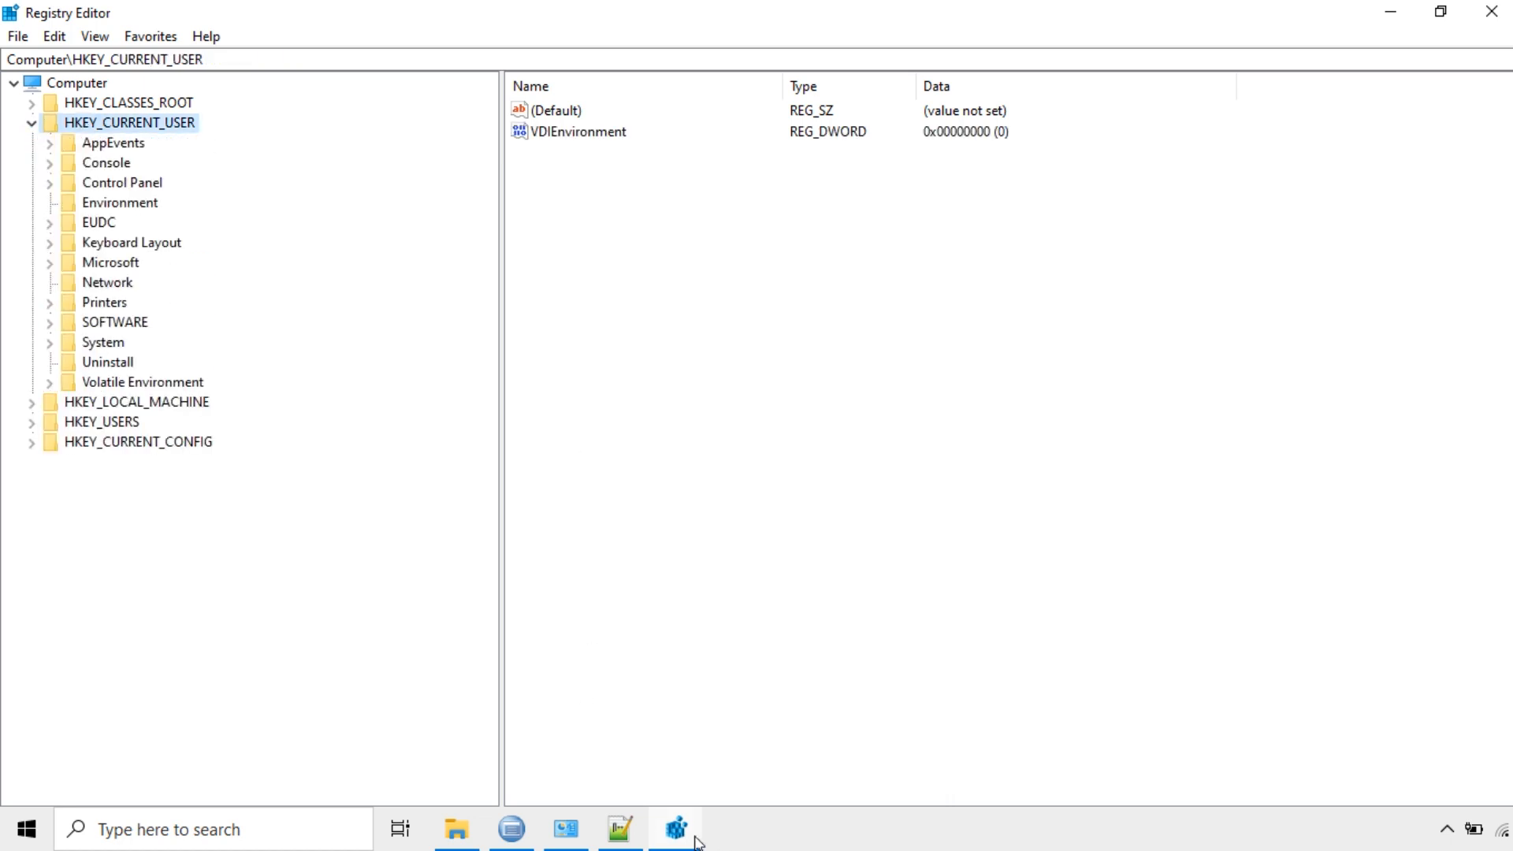
Switch to Control Panel, open the 64-bit ODBC administrator and begin a new user data source with the IBM DB2 ODBC DRIVER - DB2COPY1 driver.
{"action": "left_click", "coordinate": [566, 829]}
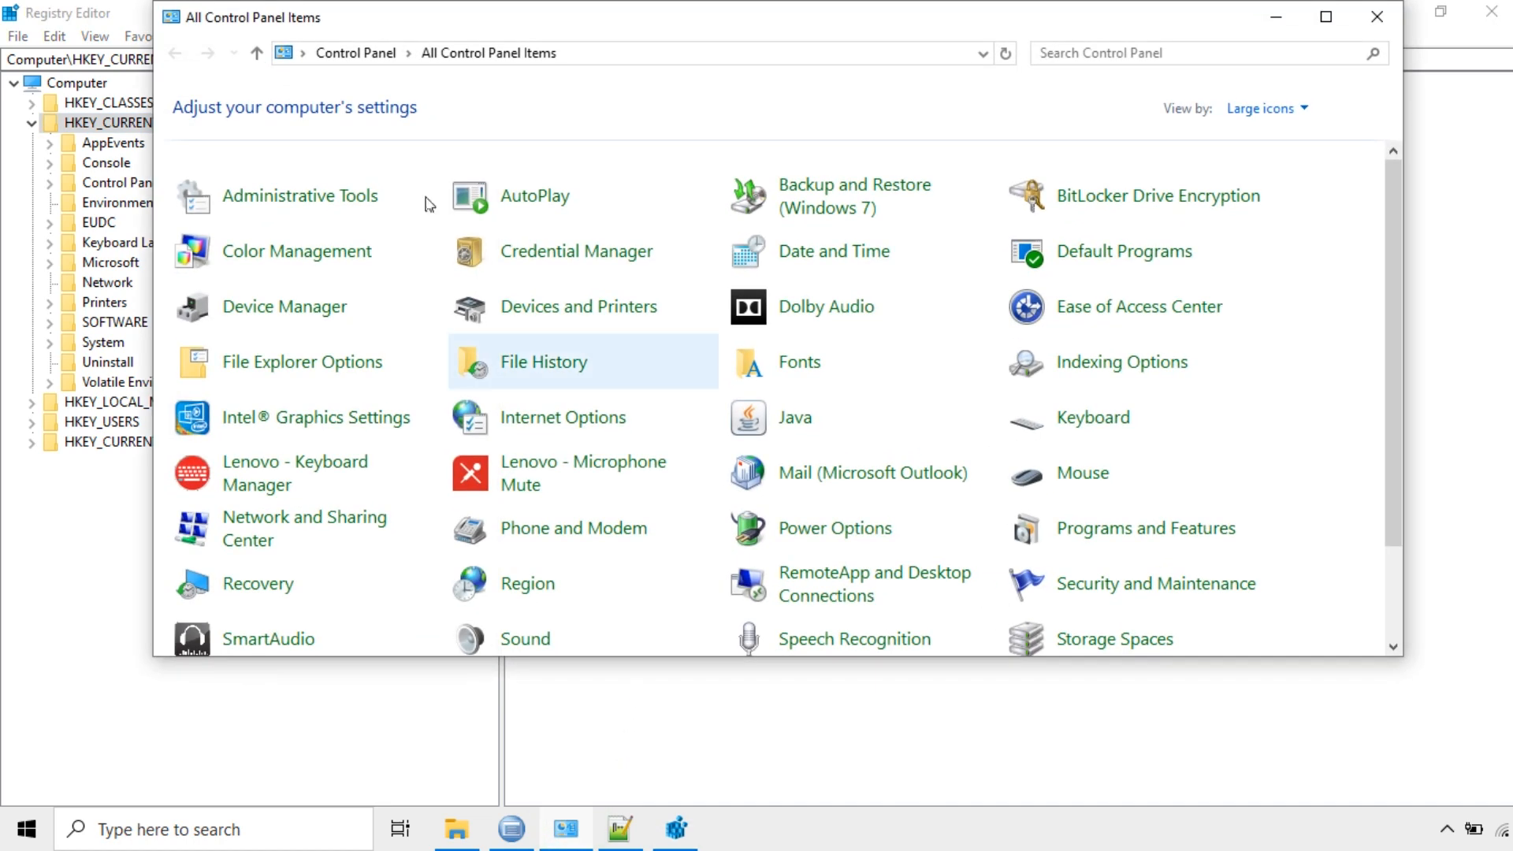
{"action": "left_click", "coordinate": [331, 196]}
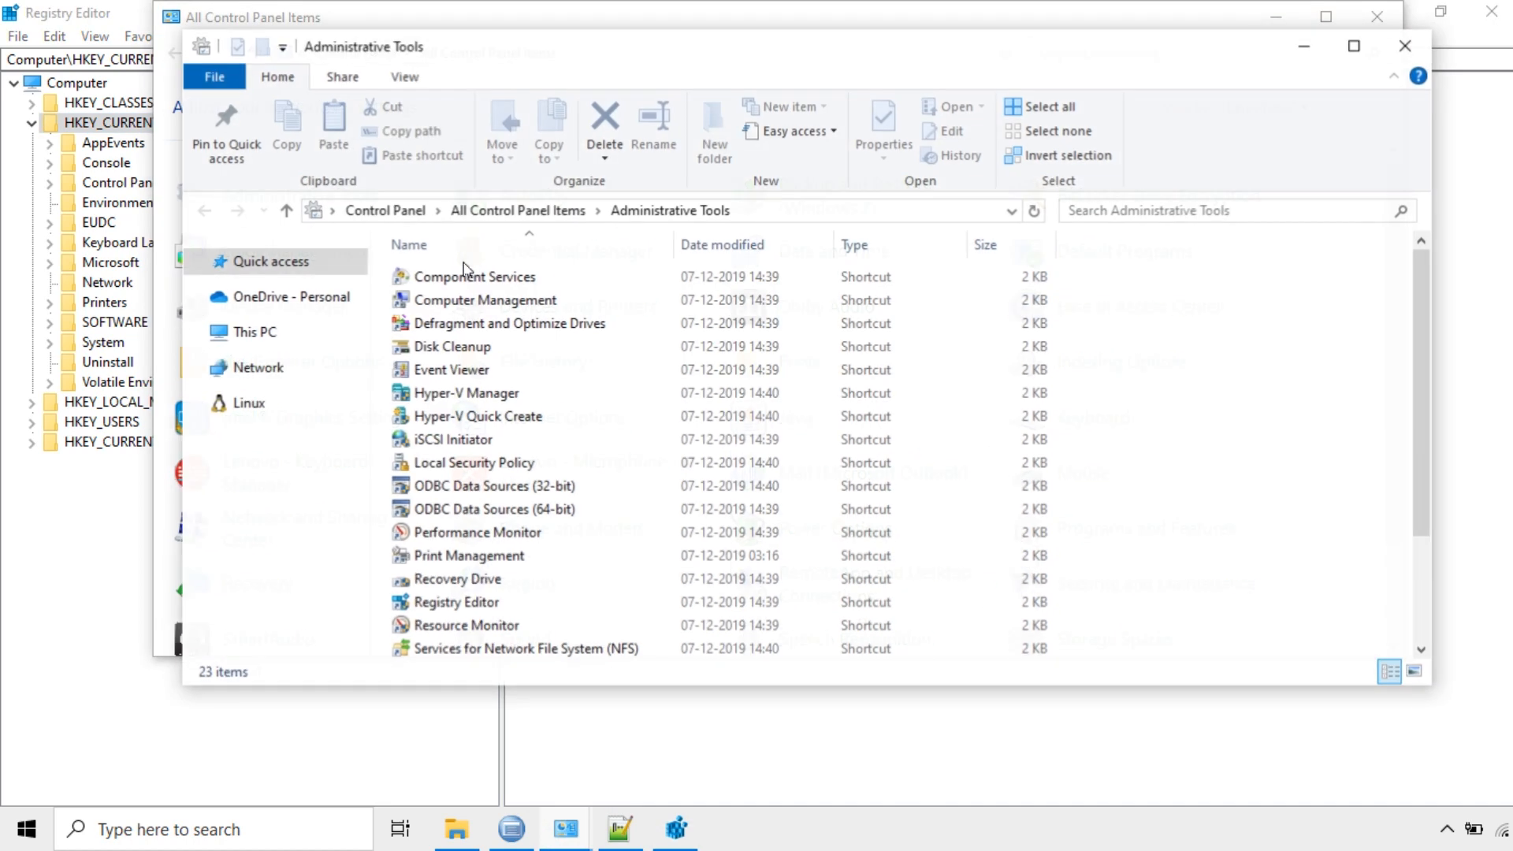
{"action": "double_click", "coordinate": [550, 513]}
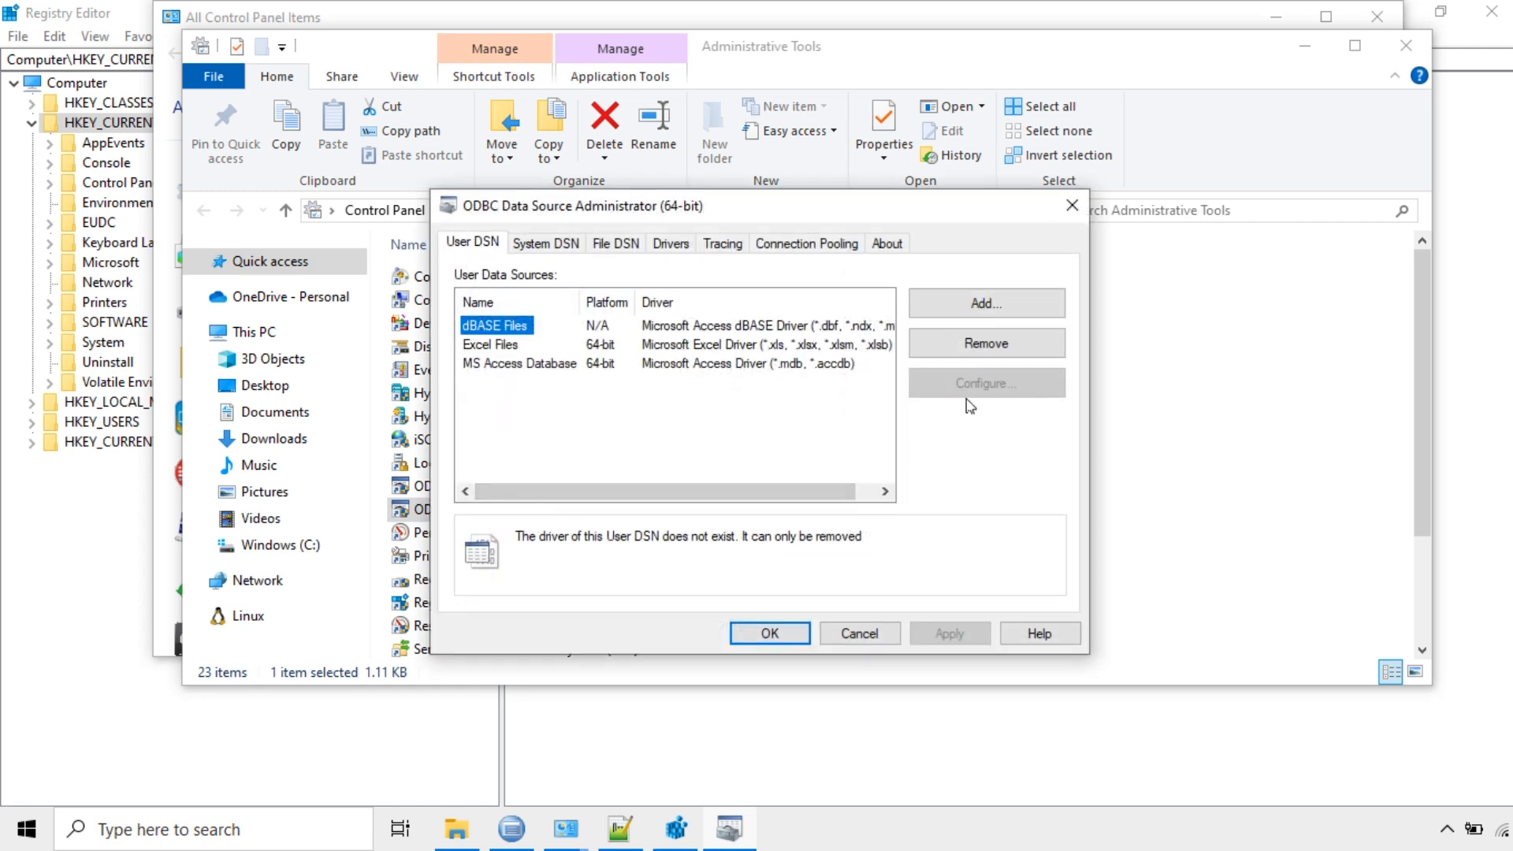
{"action": "left_click", "coordinate": [990, 300]}
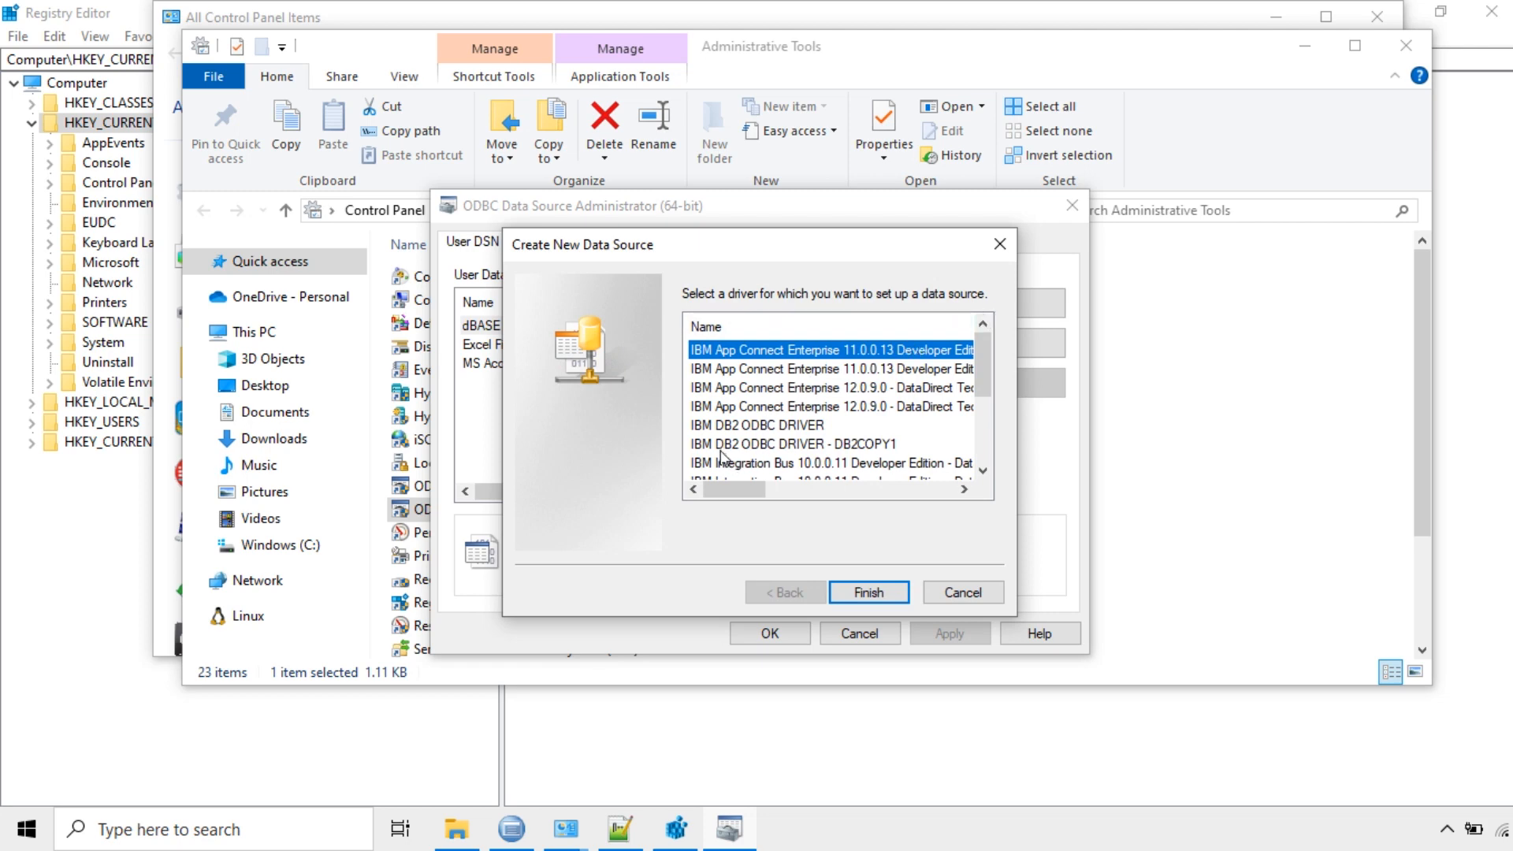
{"action": "left_click", "coordinate": [721, 449]}
{"action": "left_click", "coordinate": [873, 593]}
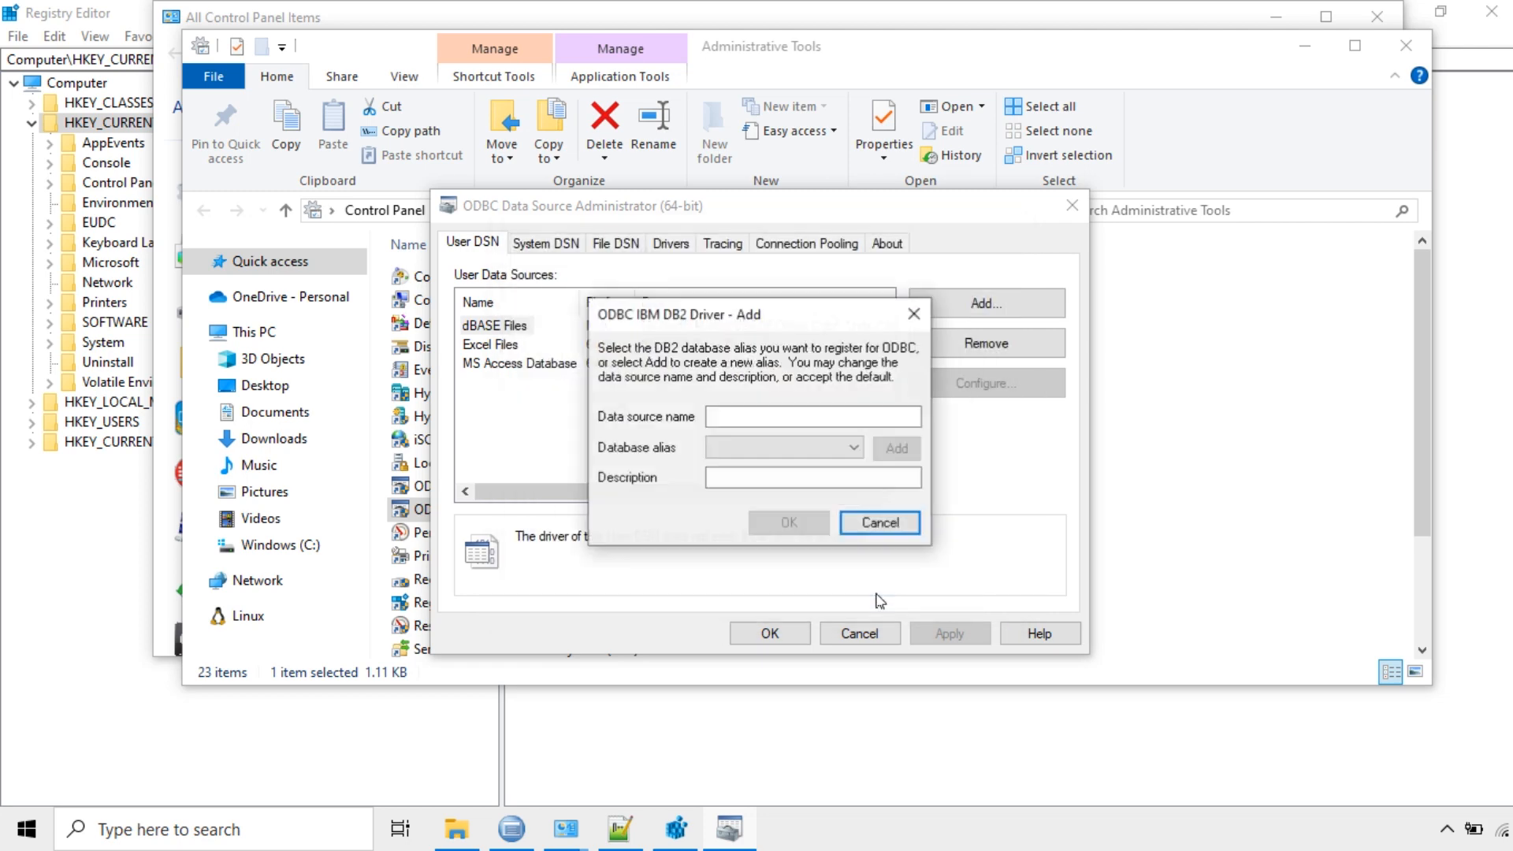
Name the user data source DB2DSNUSER, assign the database alias DB2DB and create it.
{"action": "left_click", "coordinate": [758, 418]}
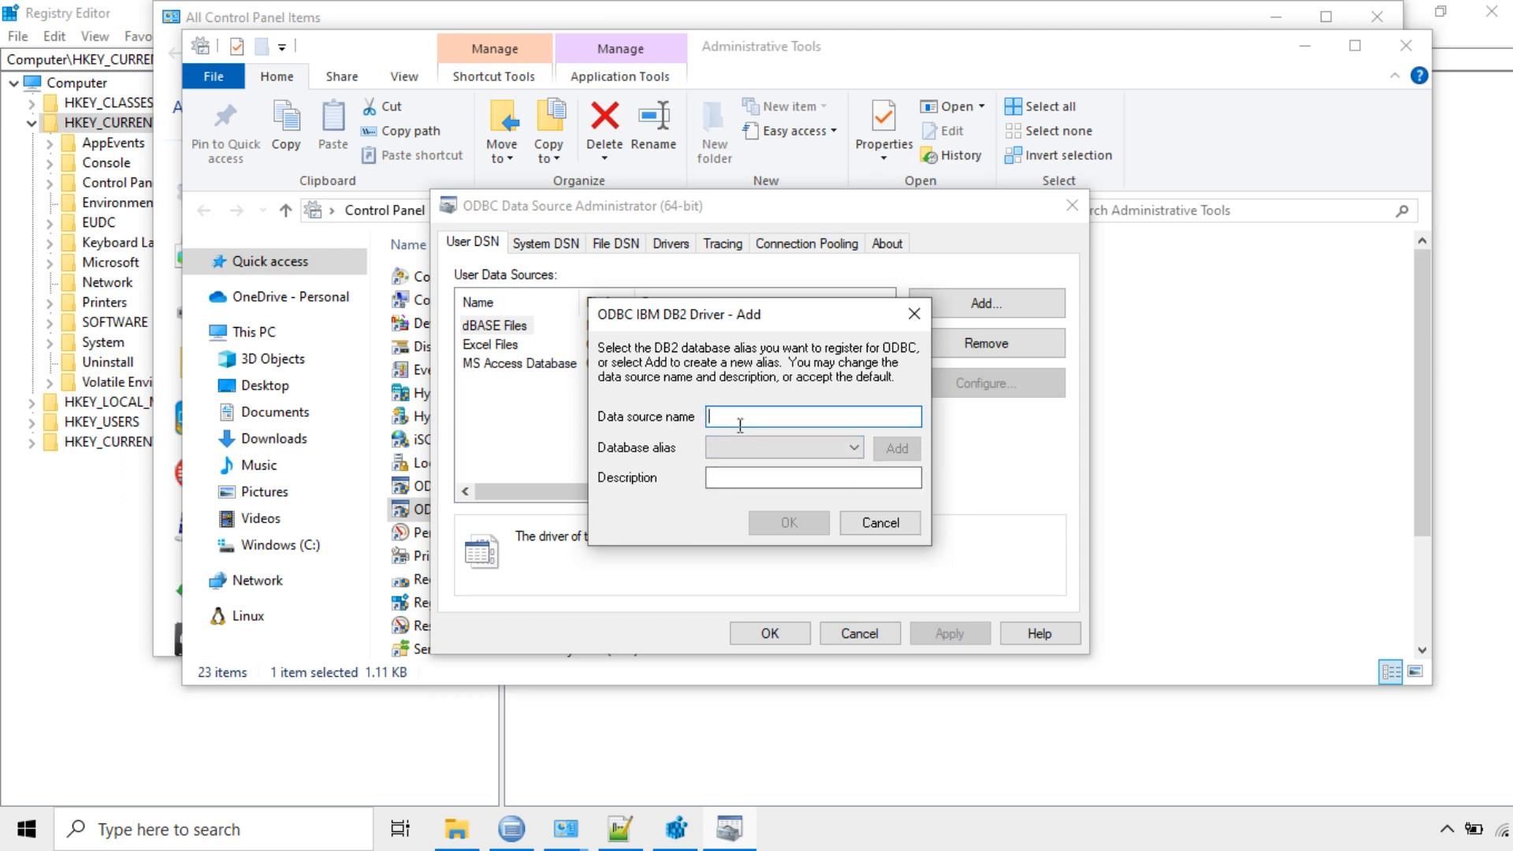
{"action": "type", "text": "DB2DSNUSER"}
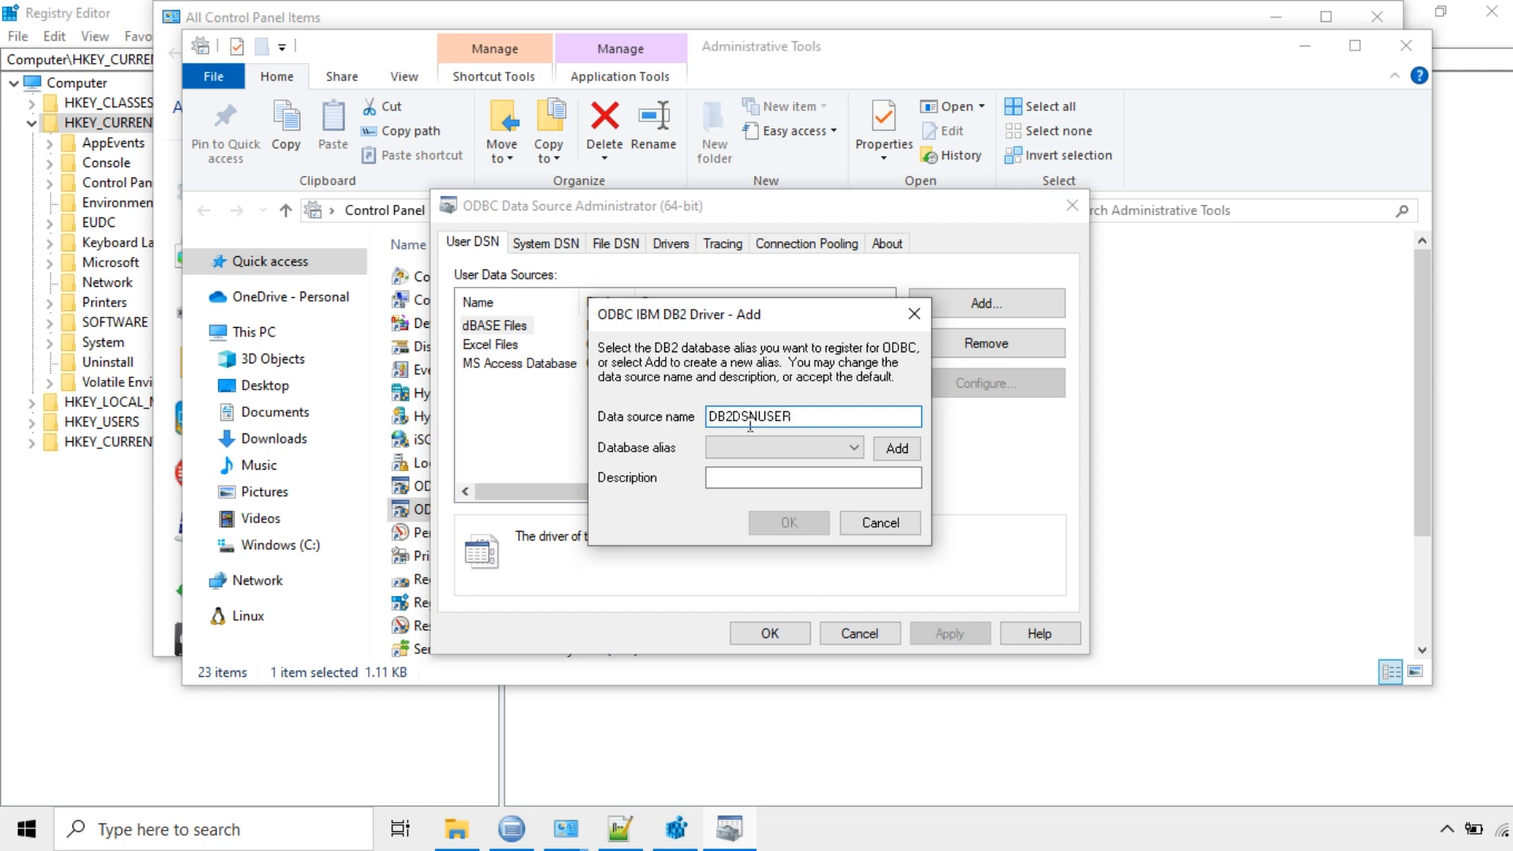
{"action": "left_click", "coordinate": [816, 451]}
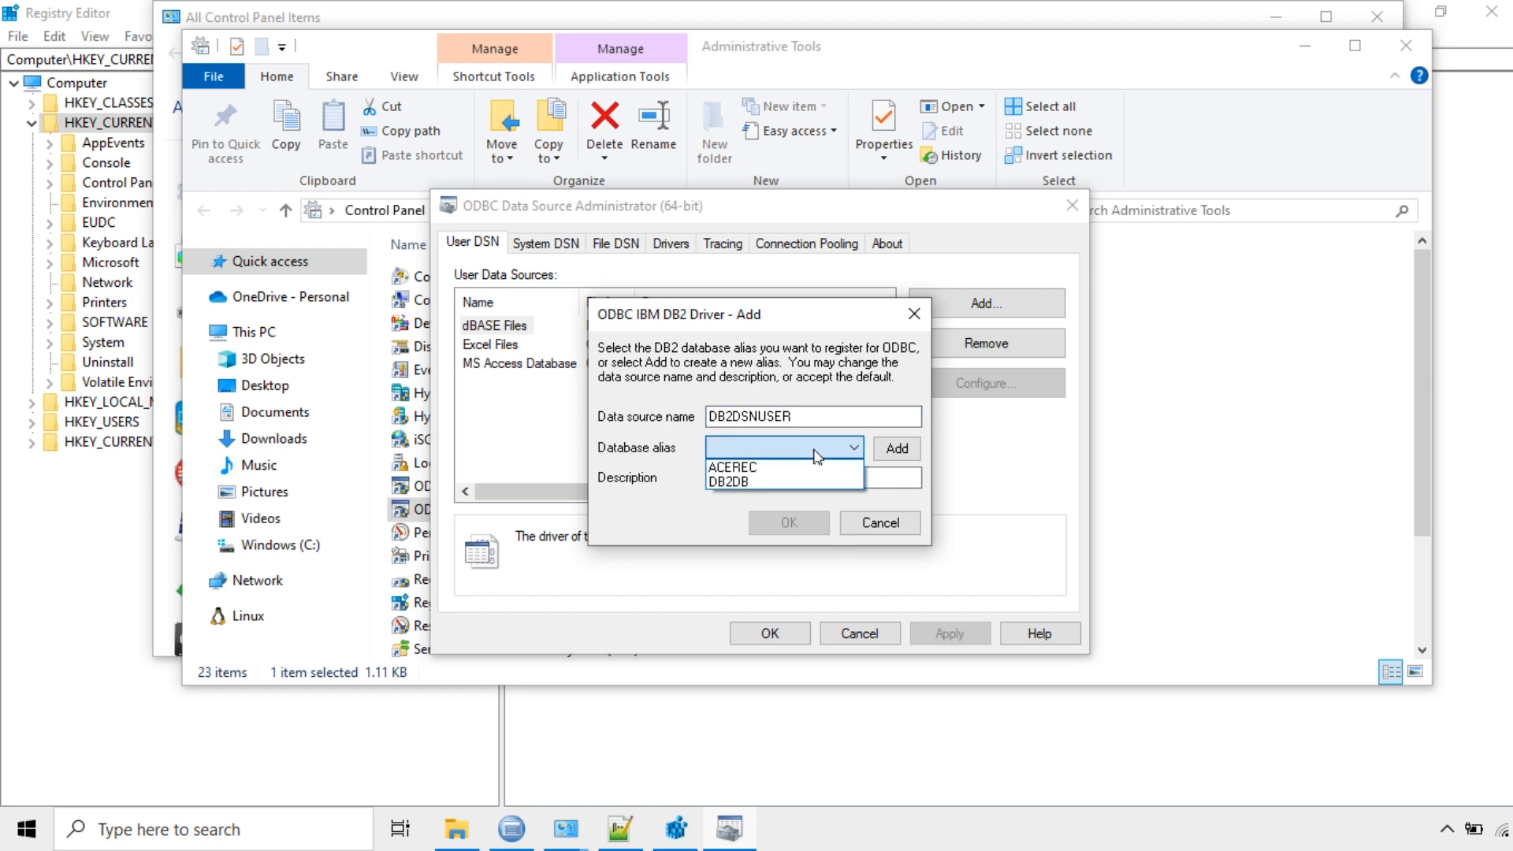
{"action": "left_click", "coordinate": [734, 483]}
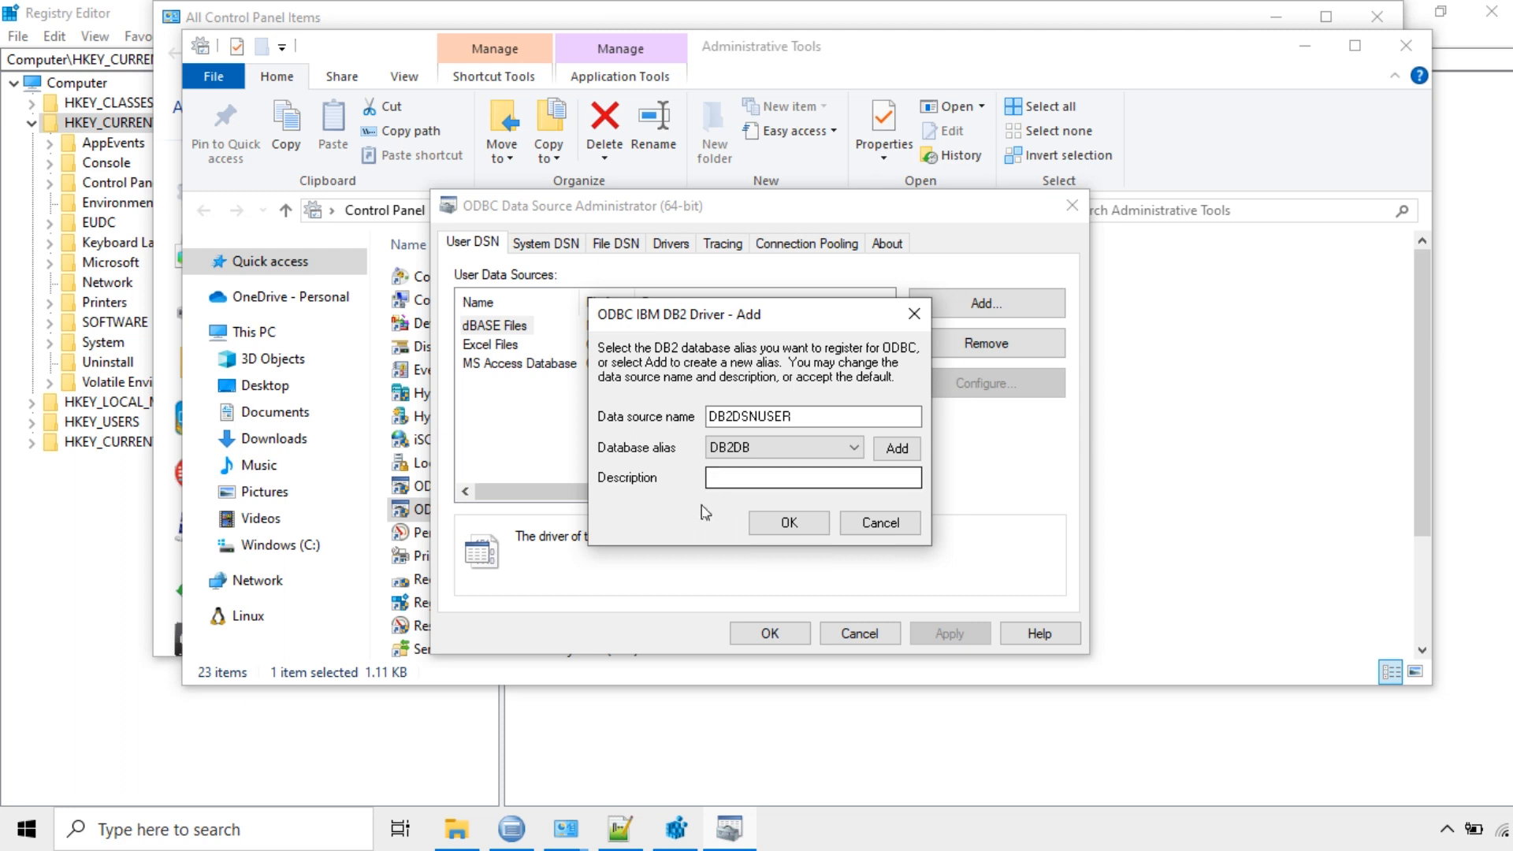
{"action": "left_click", "coordinate": [770, 524]}
Open the DB2DSNUSER configuration, check its DBALIAS parameter in the advanced settings and return to the data source settings.
{"action": "left_click", "coordinate": [509, 330]}
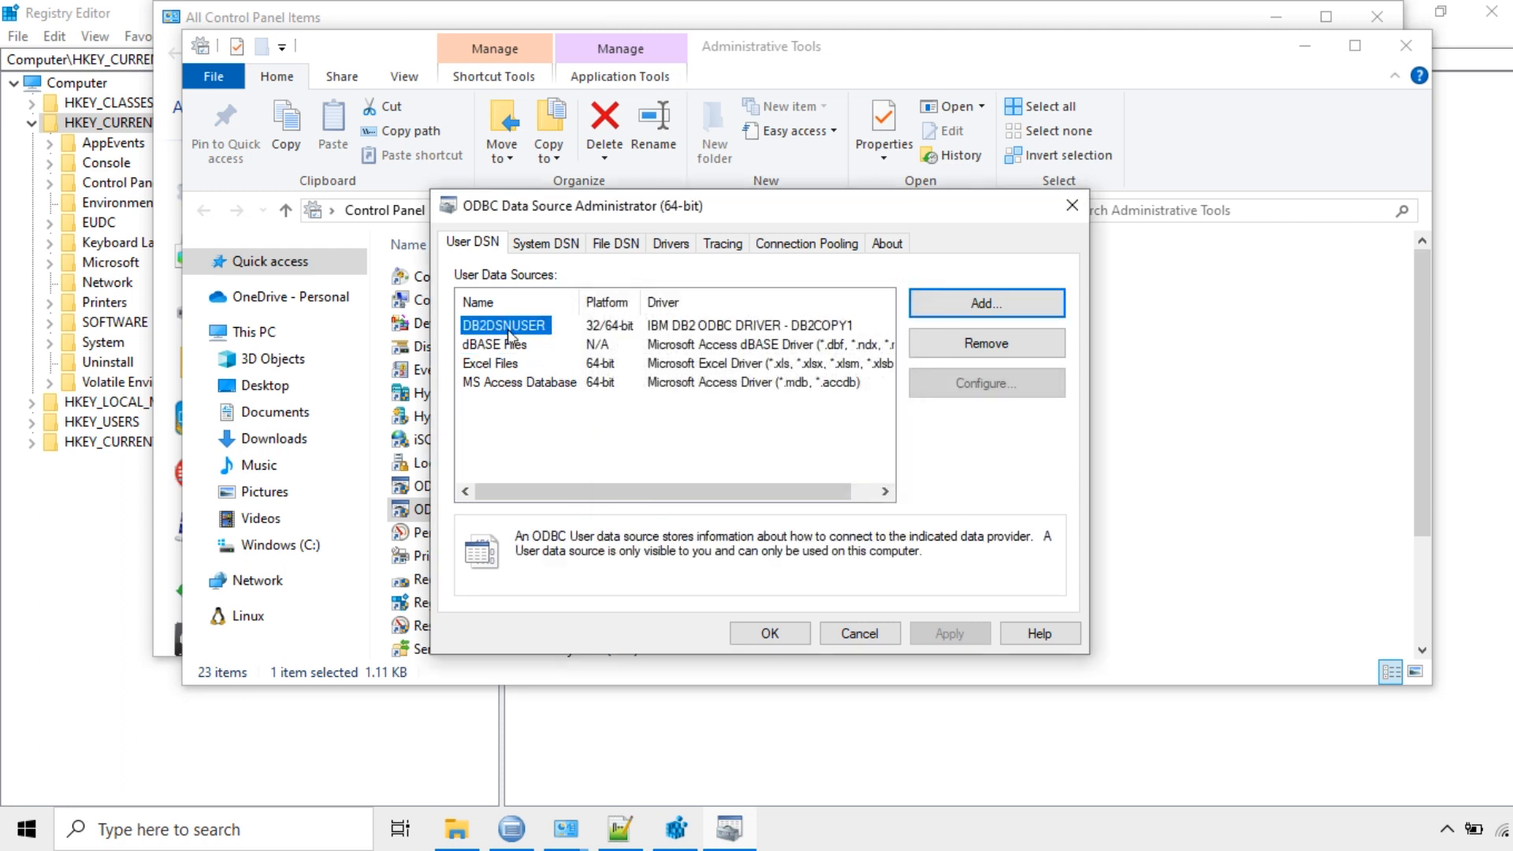
{"action": "left_click", "coordinate": [962, 382]}
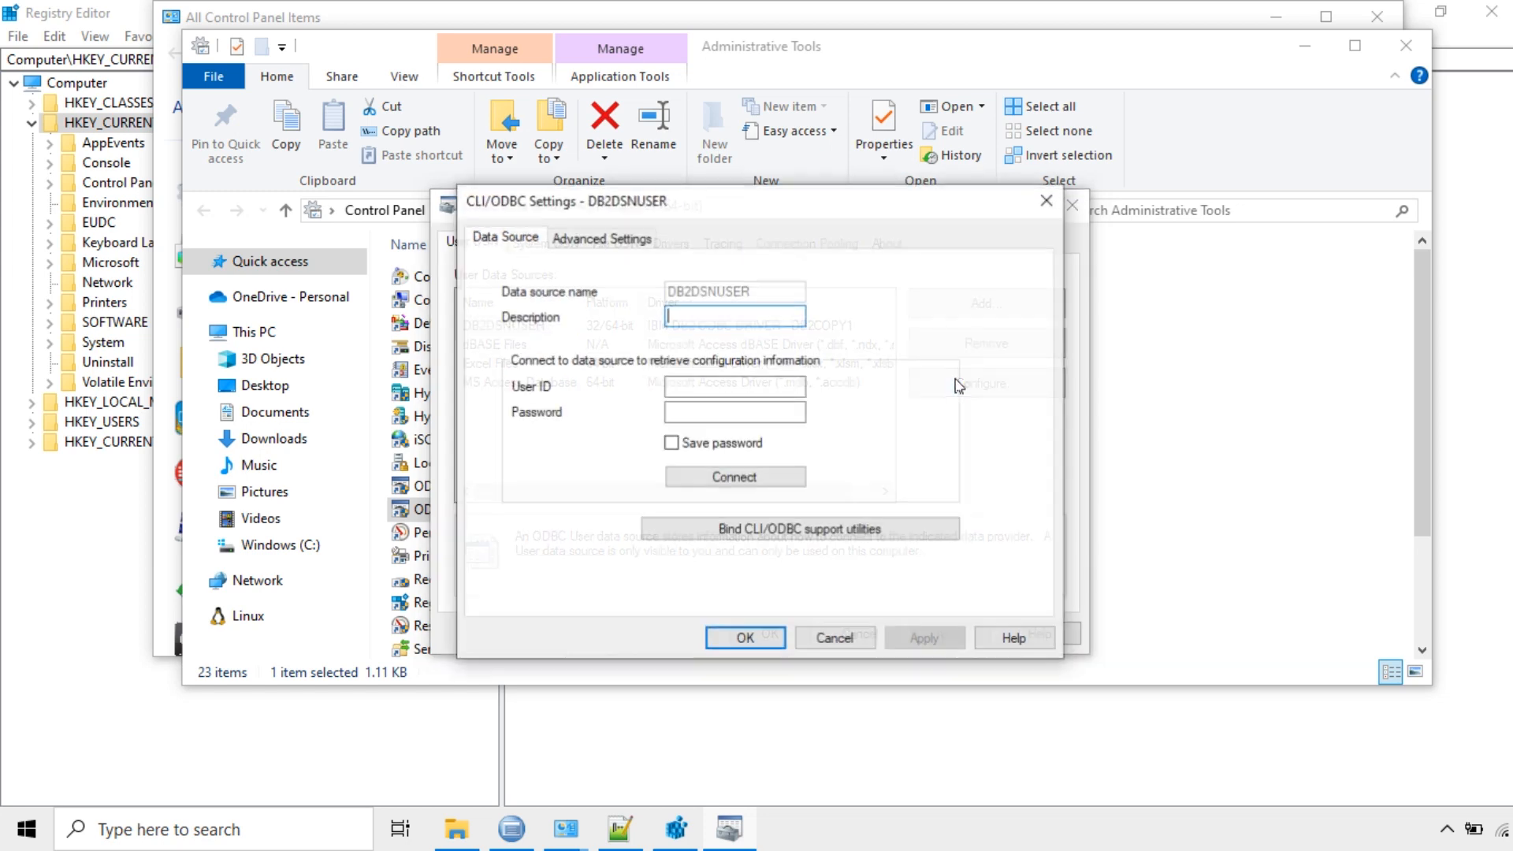
{"action": "left_click", "coordinate": [545, 238]}
{"action": "left_click_drag", "start_coordinate": [731, 286], "coordinate": [820, 286]}
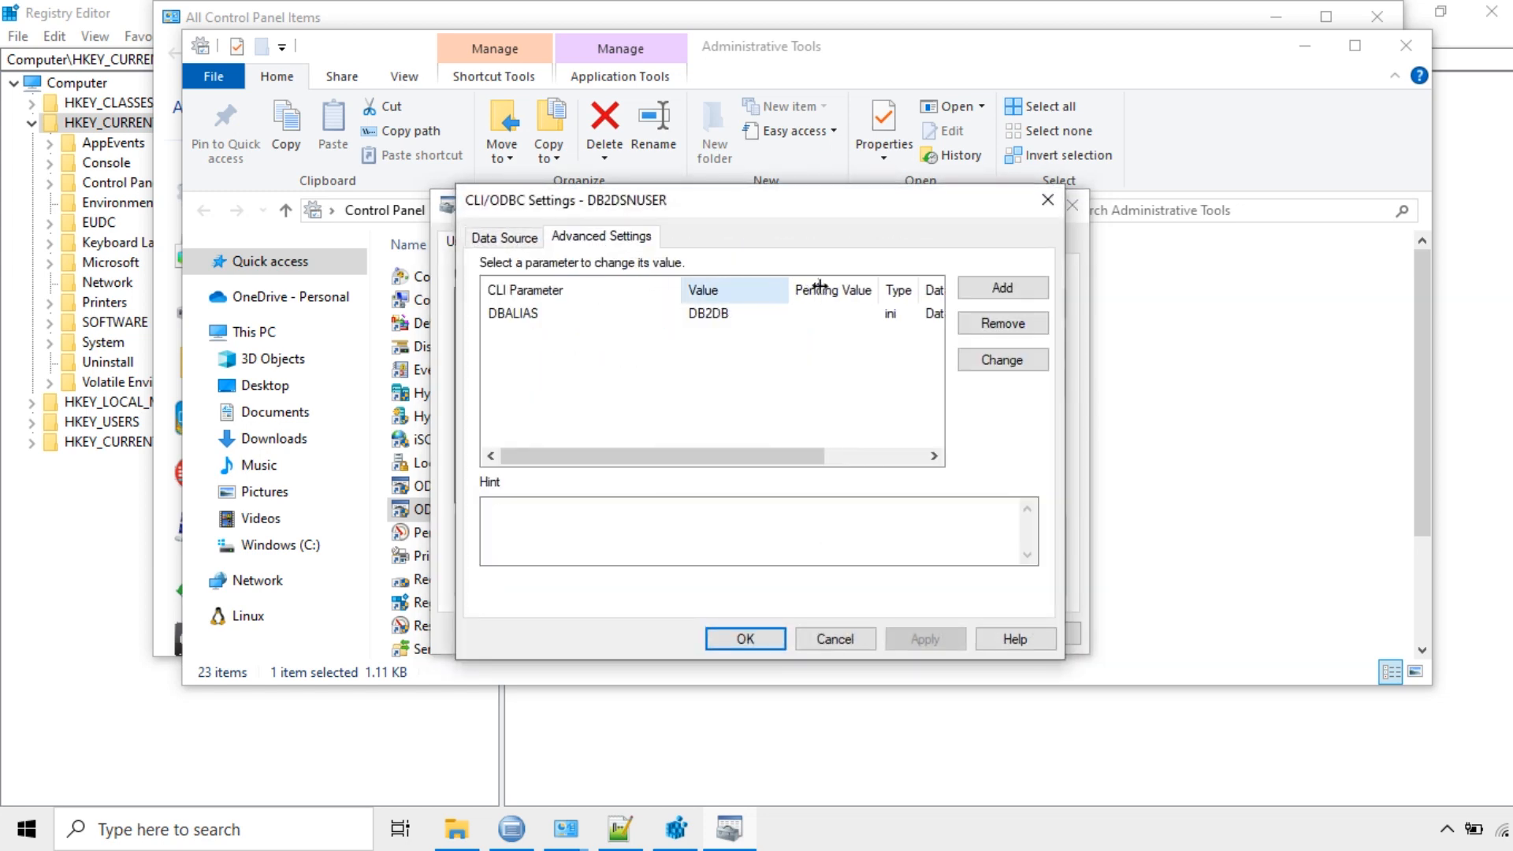
{"action": "left_click", "coordinate": [501, 239]}
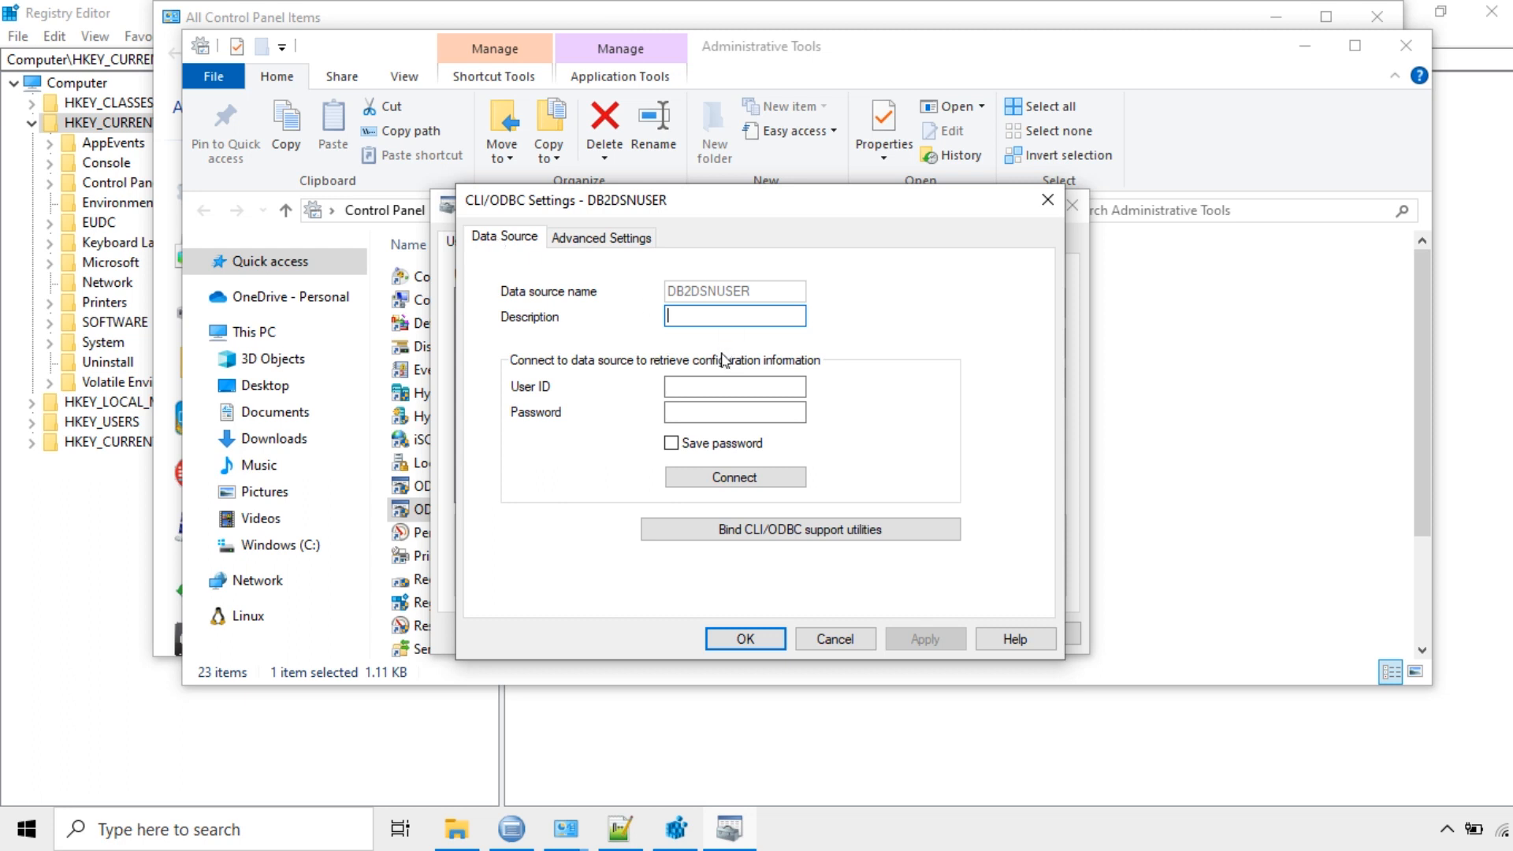
Enter the user ID and account password for DB2DSNUSER with password saving enabled, and test the connection.
{"action": "left_click", "coordinate": [705, 386]}
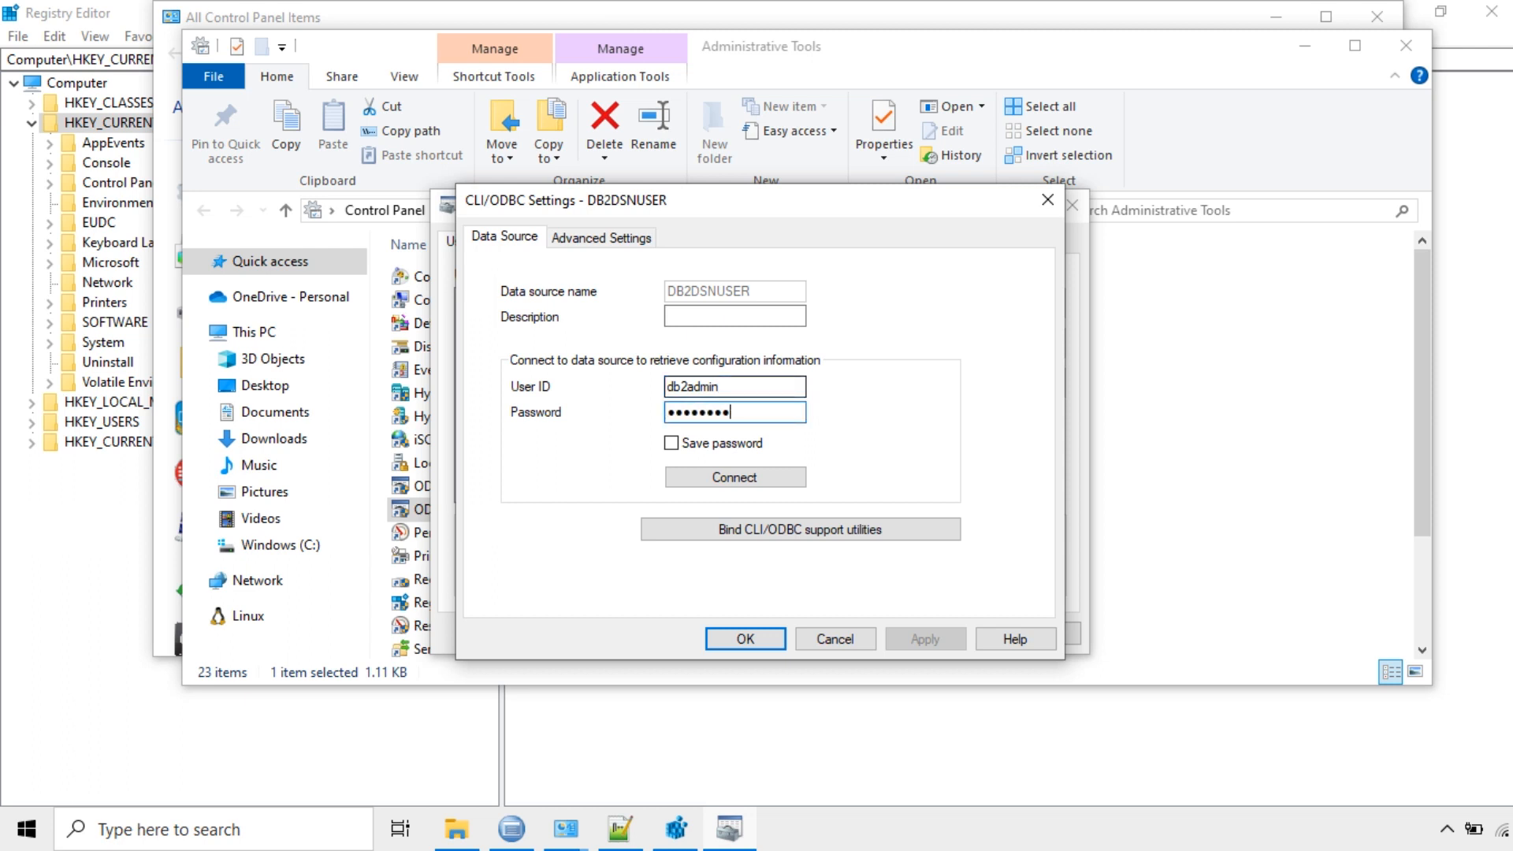
{"action": "left_click", "coordinate": [664, 444]}
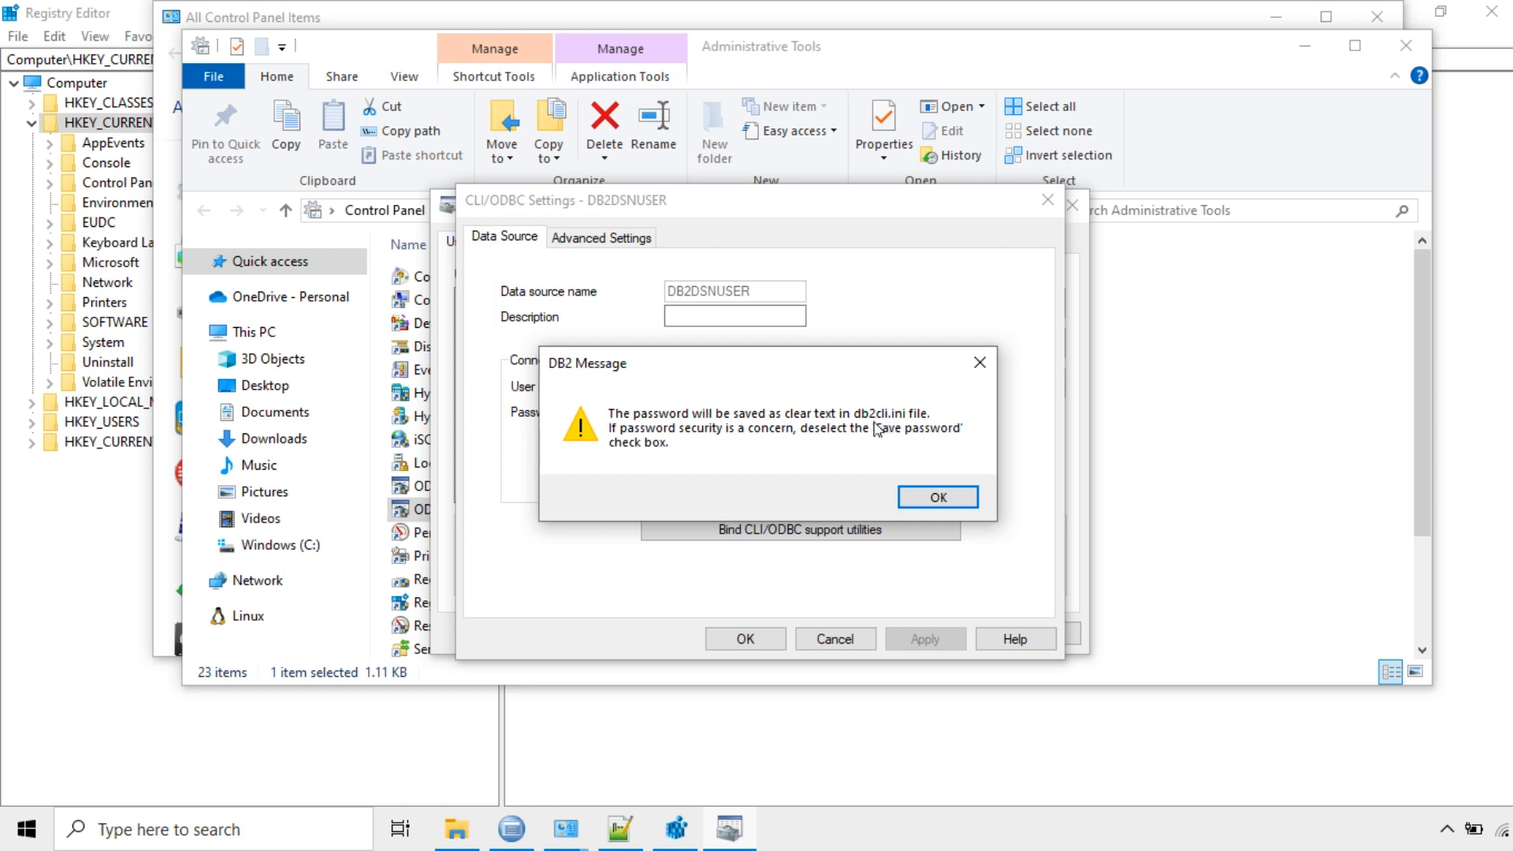
{"action": "left_click", "coordinate": [929, 495]}
{"action": "left_click", "coordinate": [780, 478]}
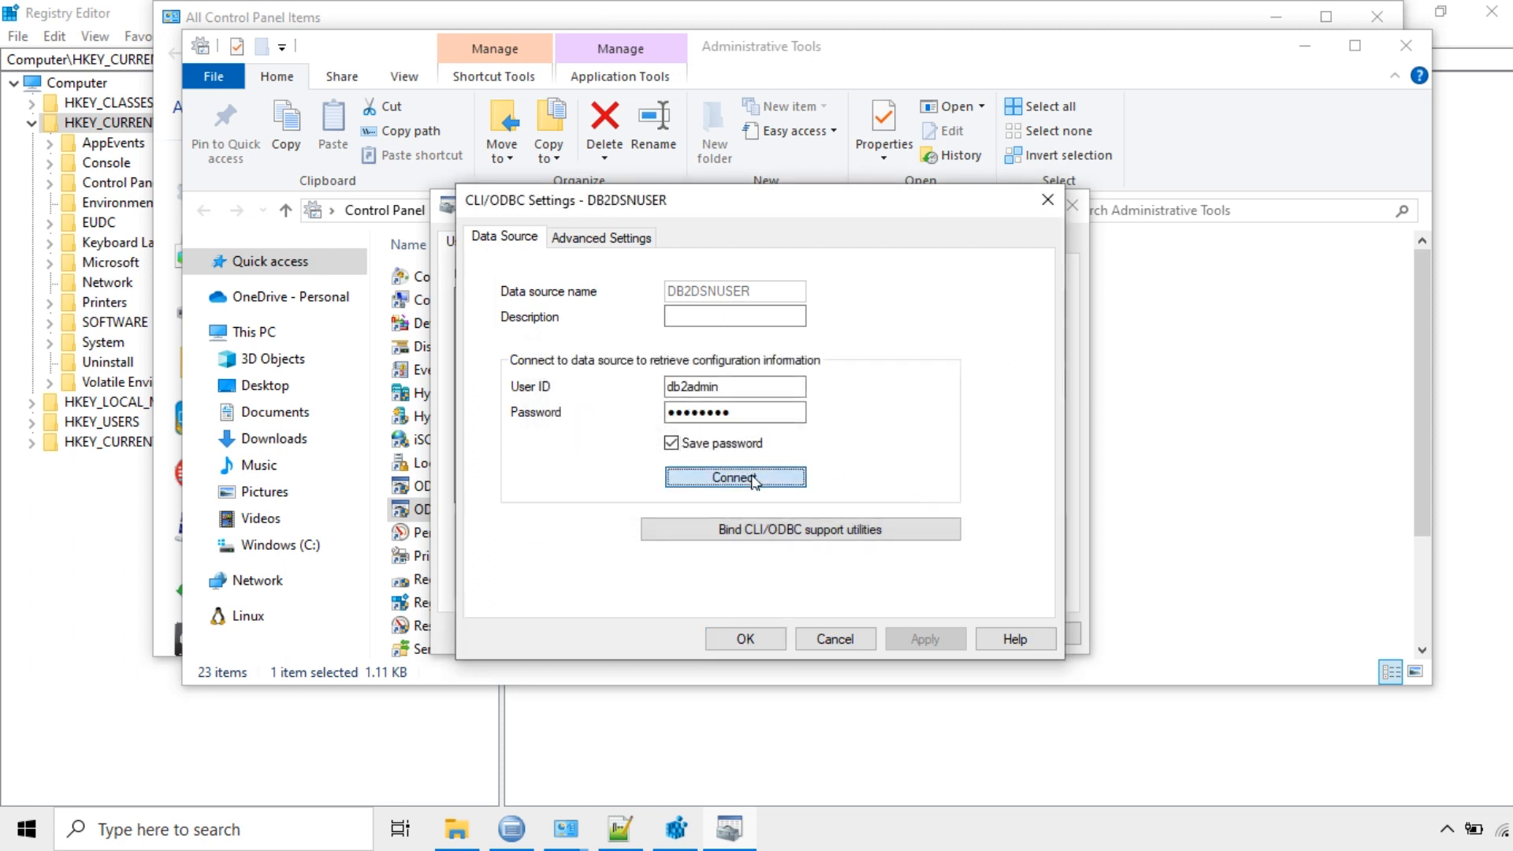
{"action": "left_click", "coordinate": [822, 482]}
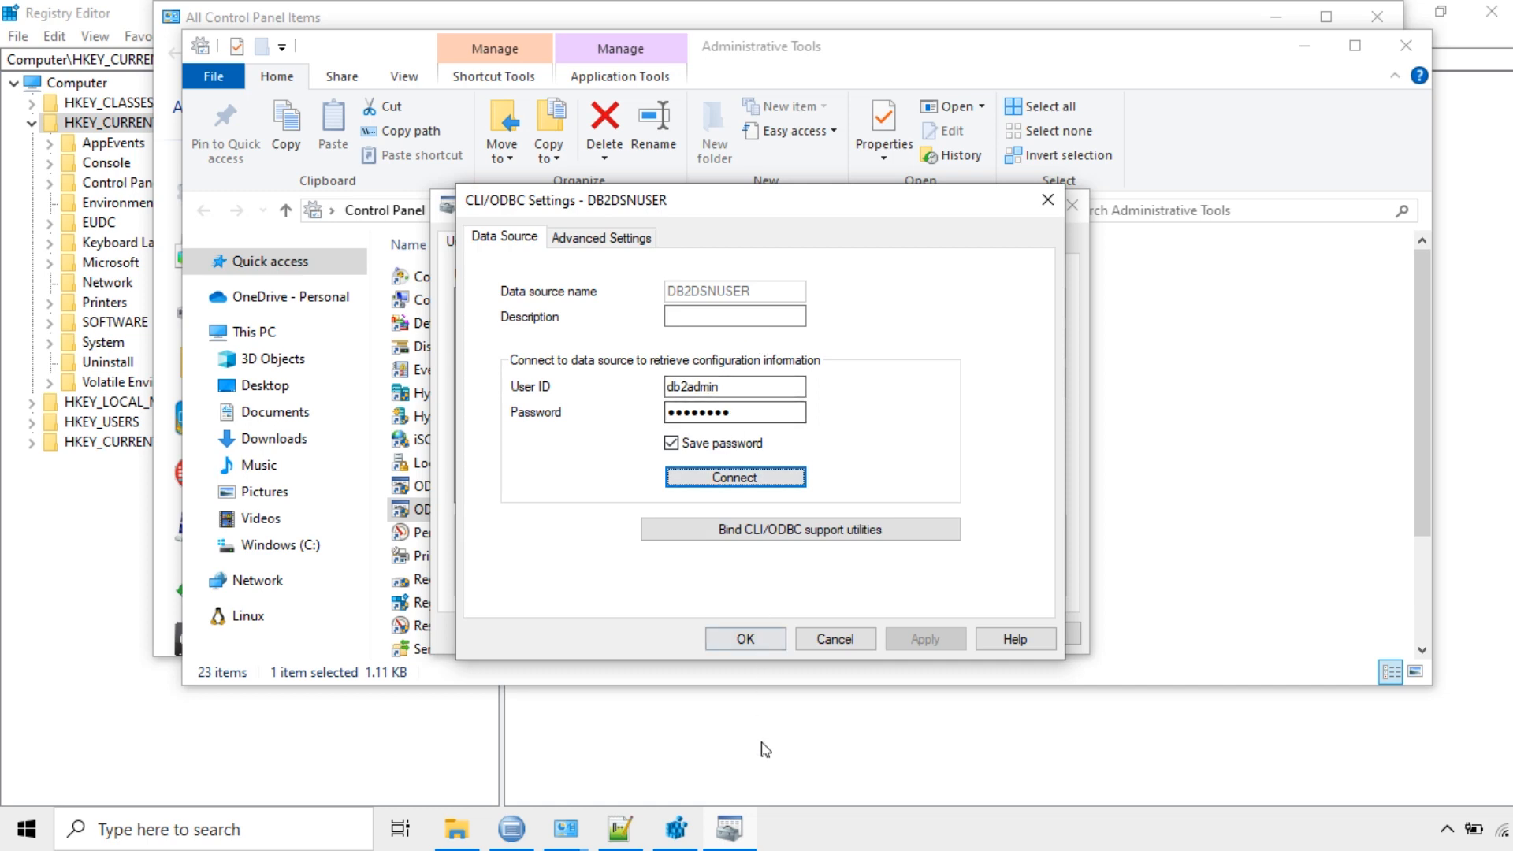
Switch to File Explorer, go to the current user's profile folder under C:\Users and open db2cli.ini in Notepad++.
{"action": "left_click", "coordinate": [458, 834]}
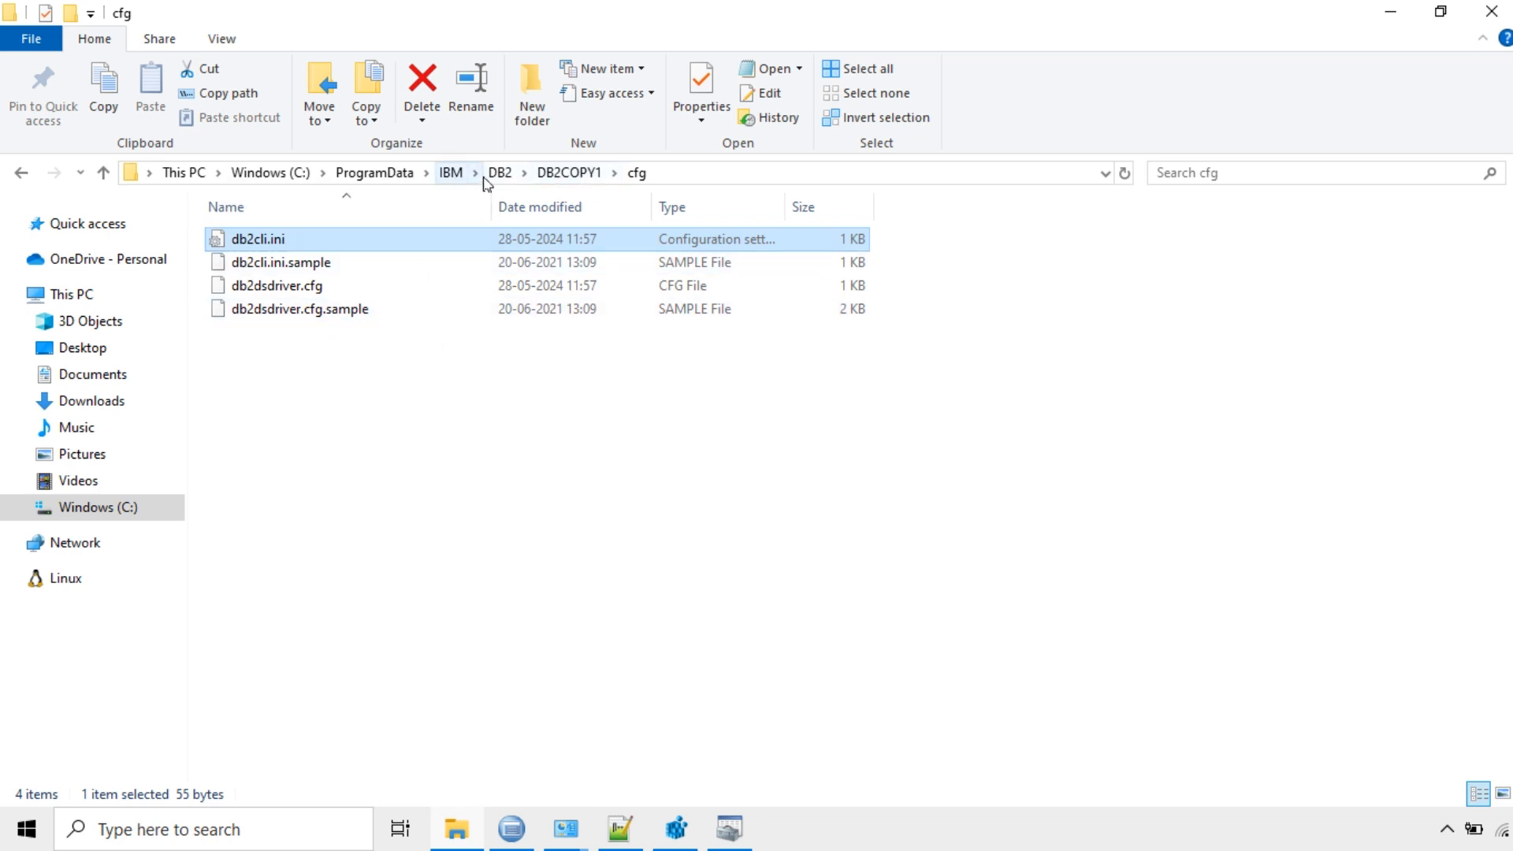
{"action": "left_click", "coordinate": [286, 173]}
{"action": "scroll", "coordinate": [237, 764], "scroll_direction": "down", "scroll_amount": 1}
{"action": "left_click", "coordinate": [248, 746]}
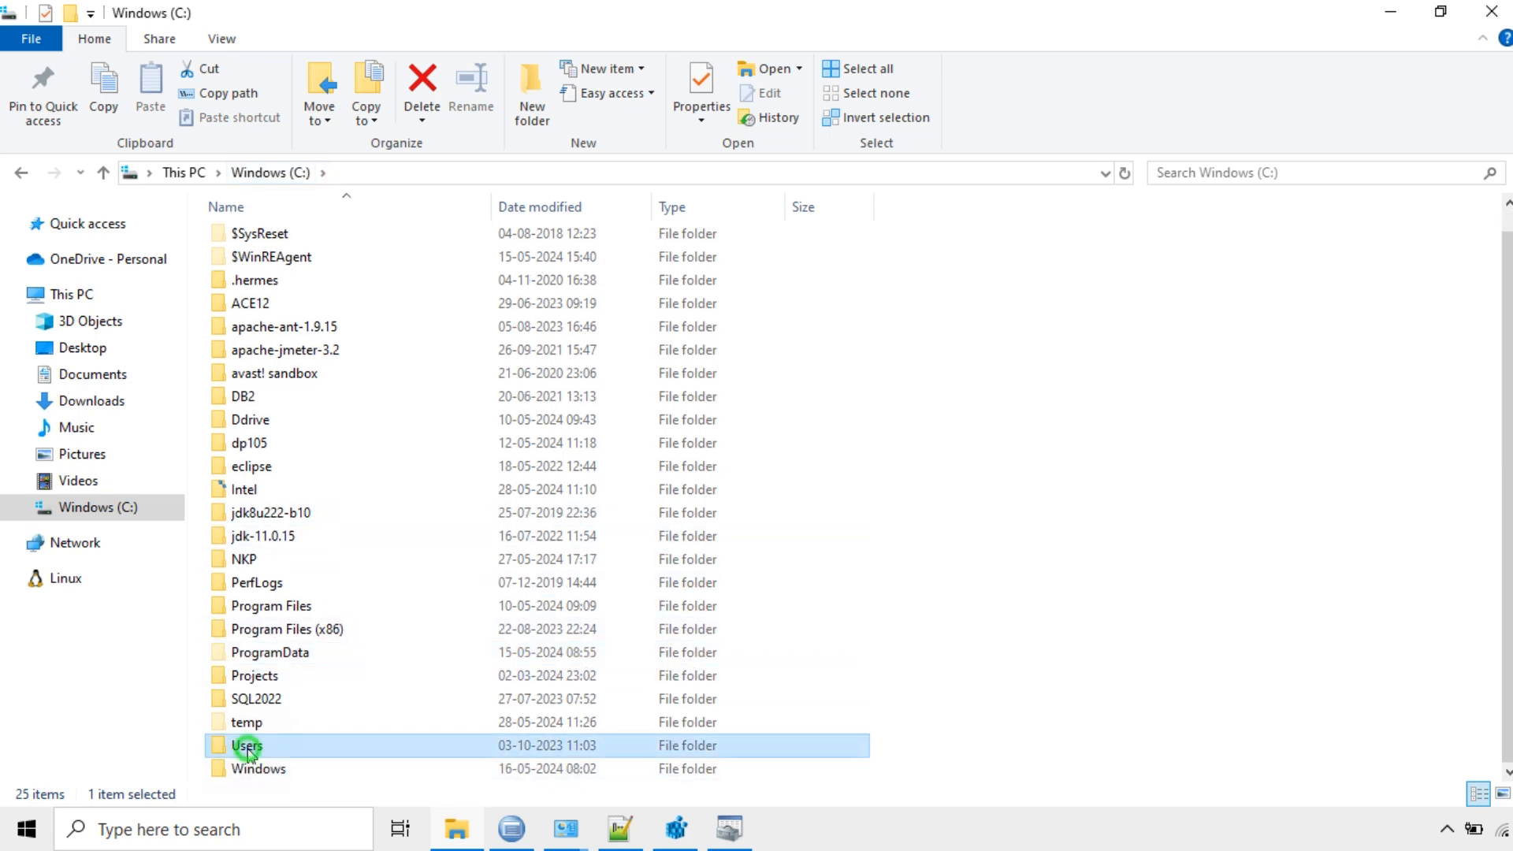
{"action": "double_click", "coordinate": [248, 749]}
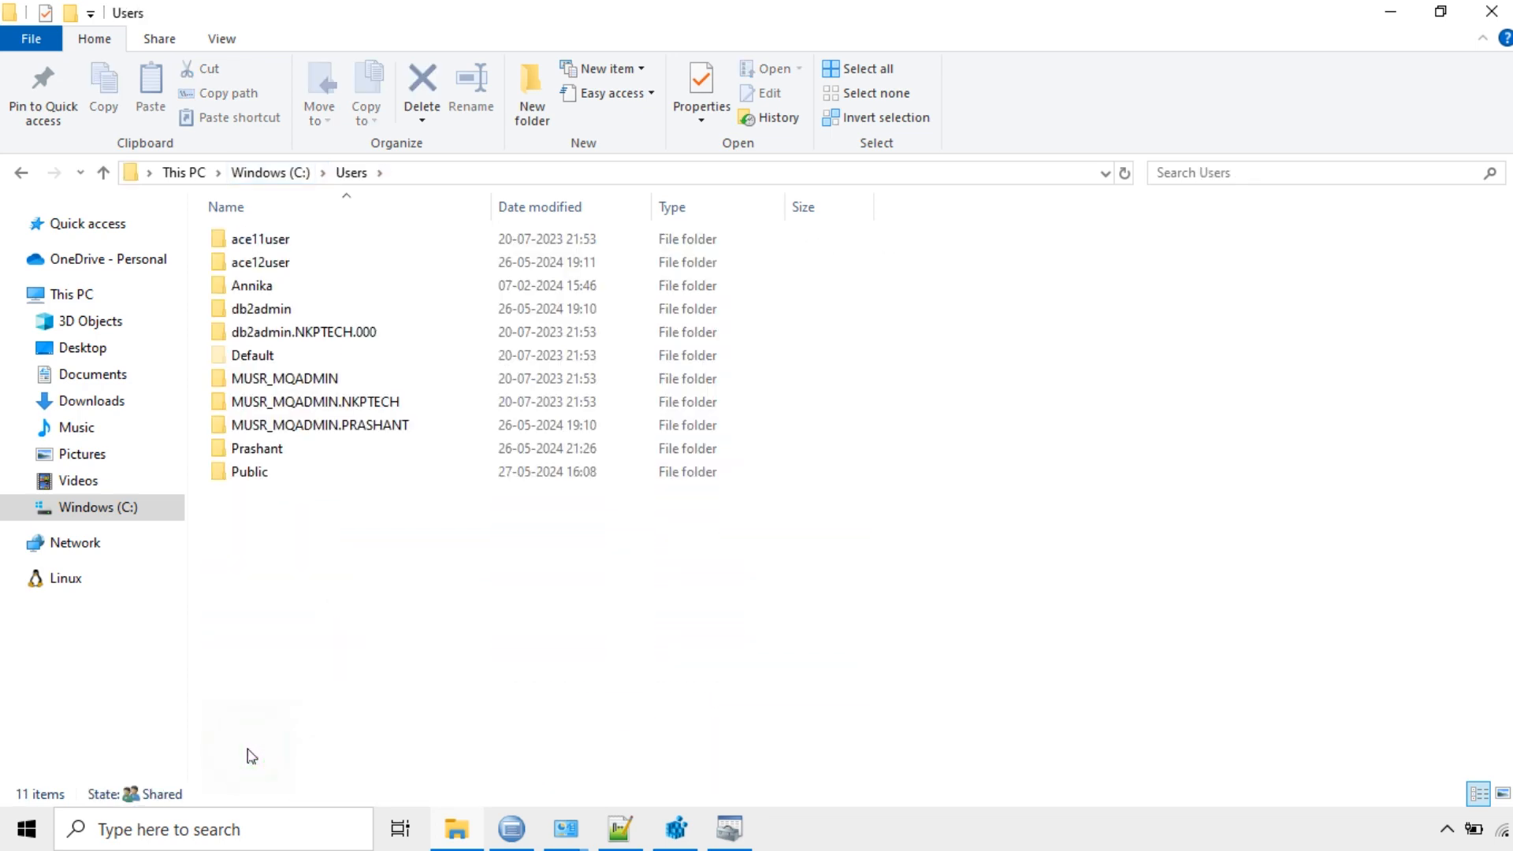
{"action": "double_click", "coordinate": [268, 449]}
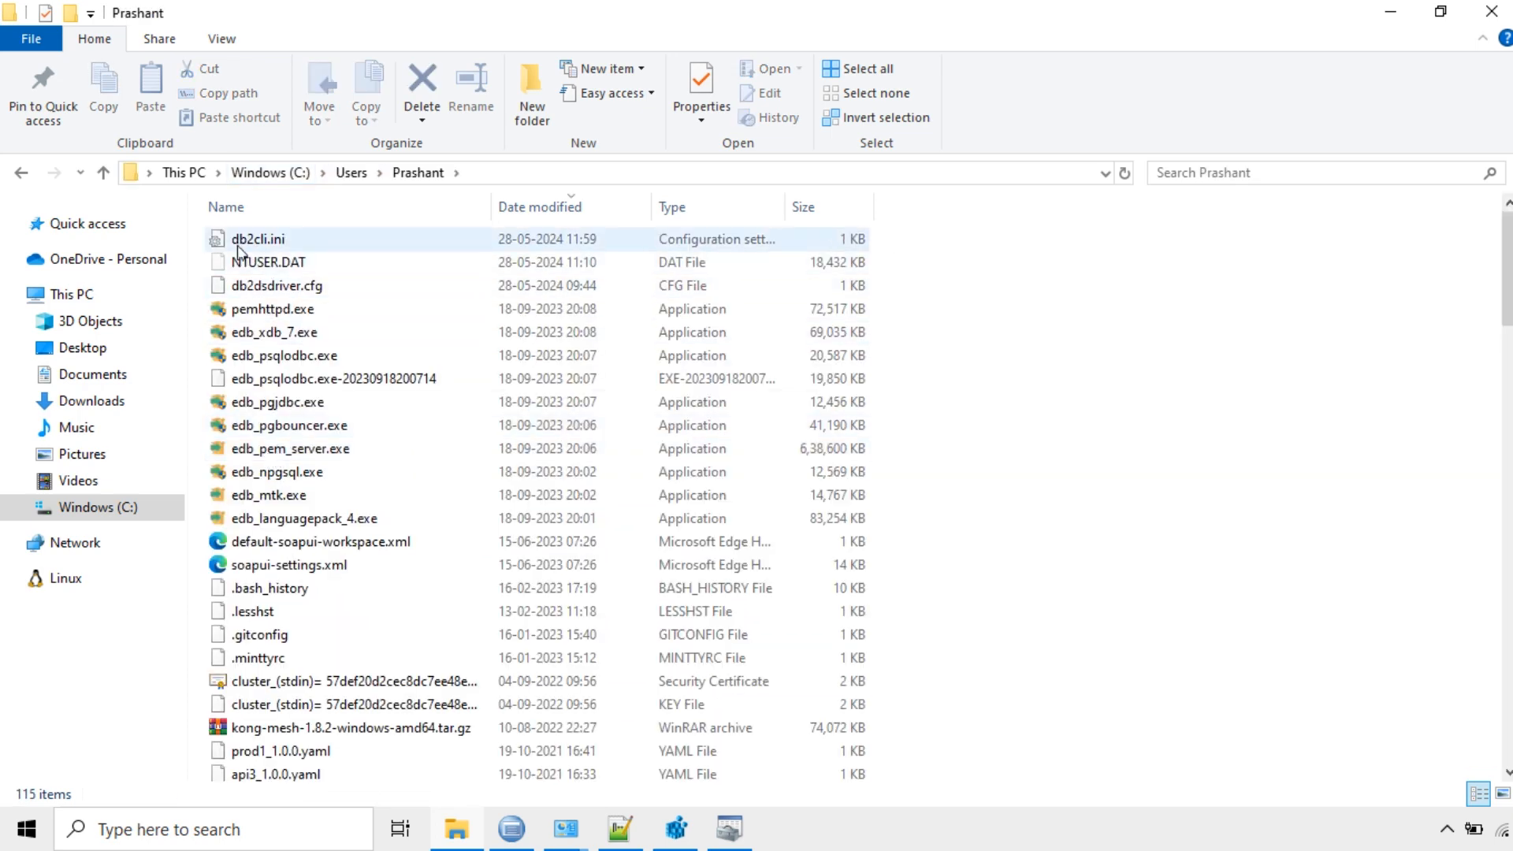
{"action": "right_click", "coordinate": [273, 244]}
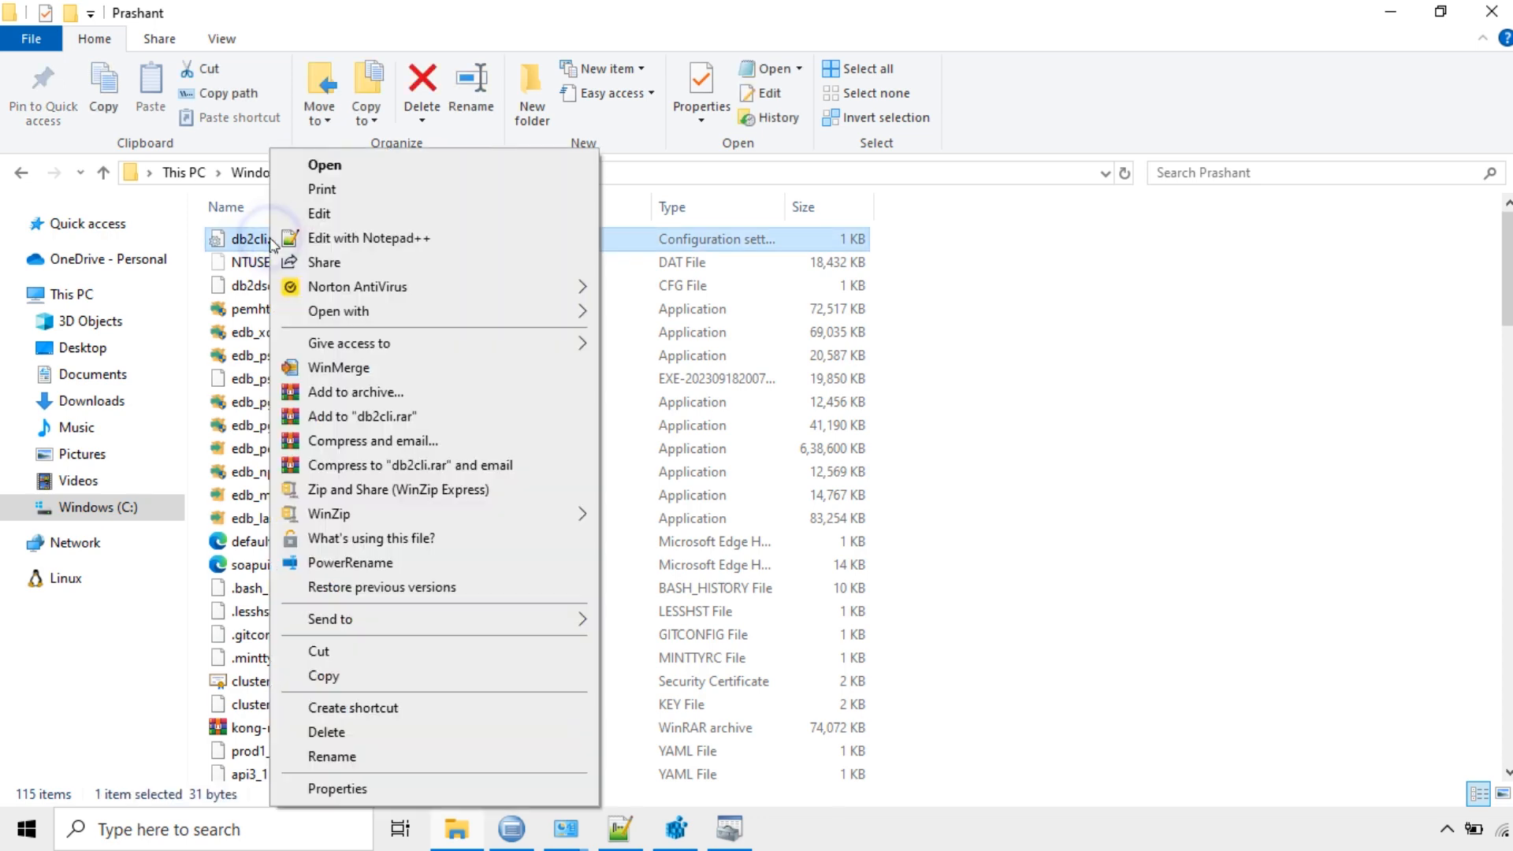
{"action": "left_click", "coordinate": [339, 236]}
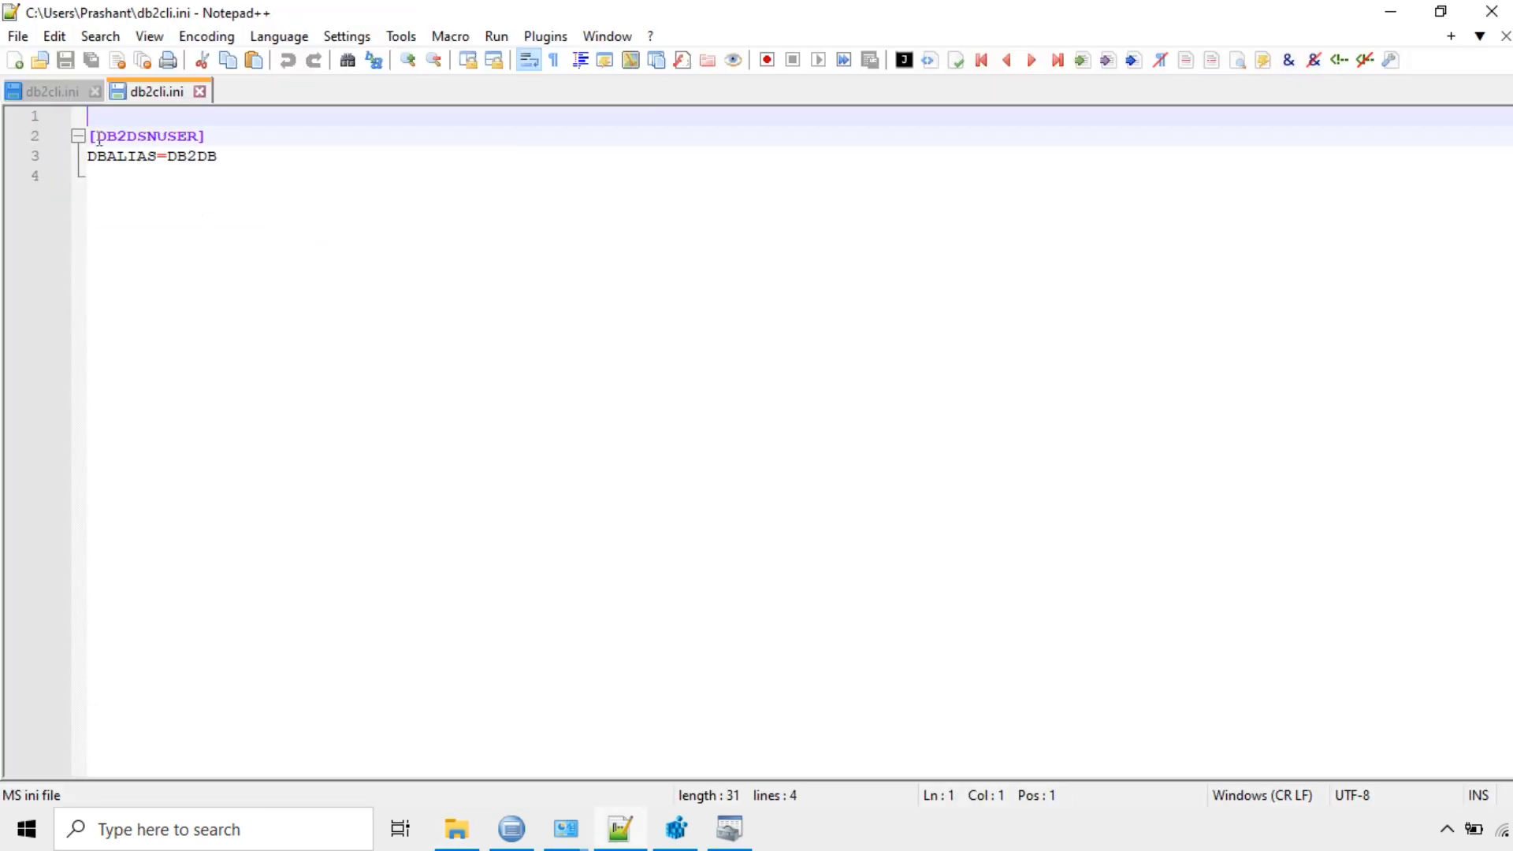
Examine the DB2DSNUSER section and its DBALIAS entry in the user-level db2cli.ini.
{"action": "left_click_drag", "start_coordinate": [99, 140], "coordinate": [194, 140]}
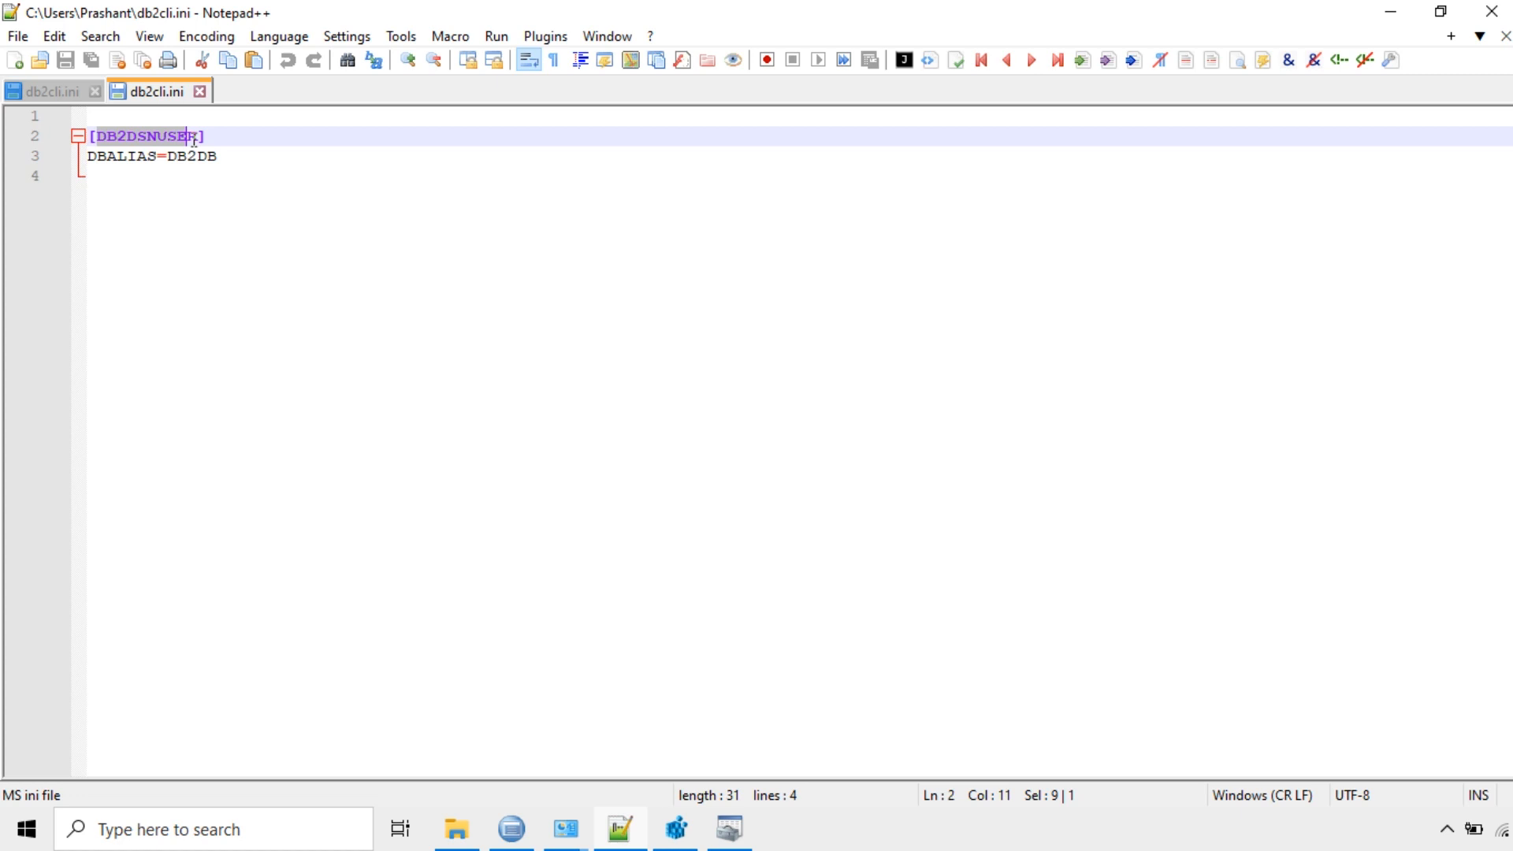
{"action": "left_click", "coordinate": [149, 156]}
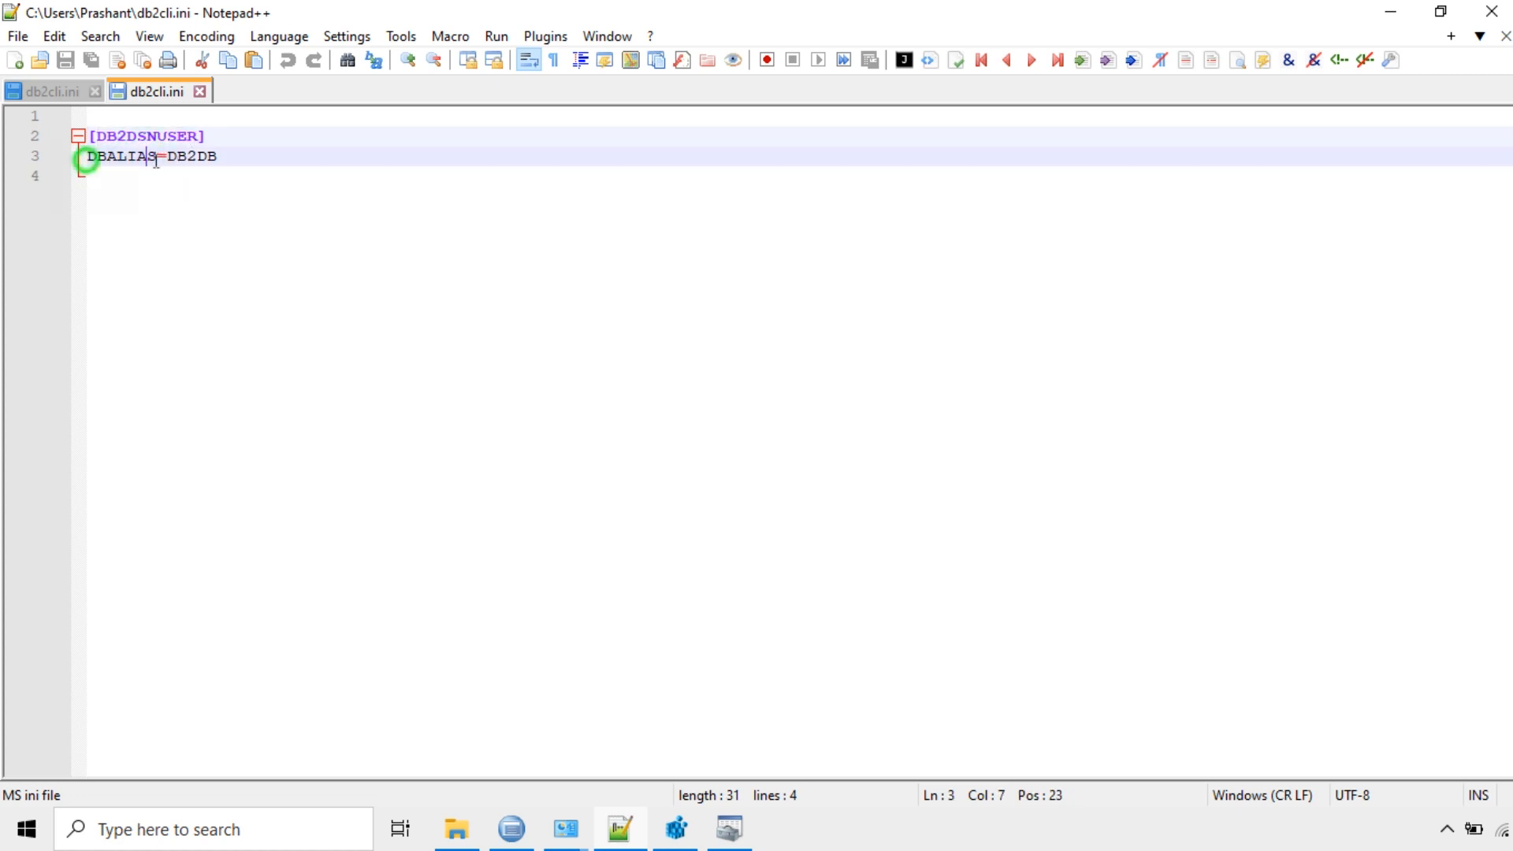
{"action": "left_click", "coordinate": [194, 157]}
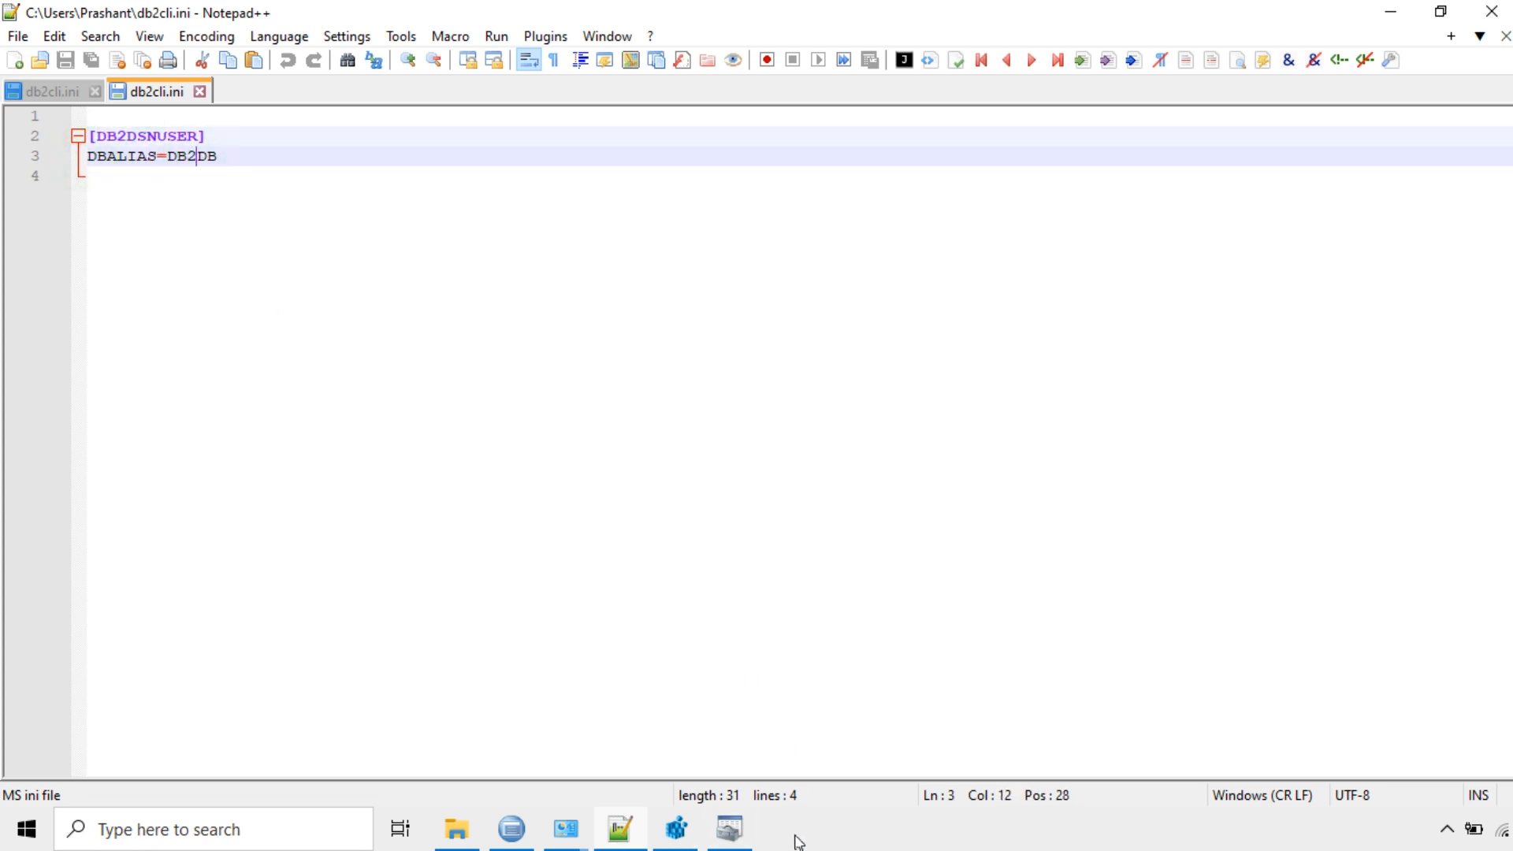
Return to the DB2DSNUSER settings, bind the CLI/ODBC support utilities, then save the configuration and close the ODBC administrator.
{"action": "left_click", "coordinate": [730, 829]}
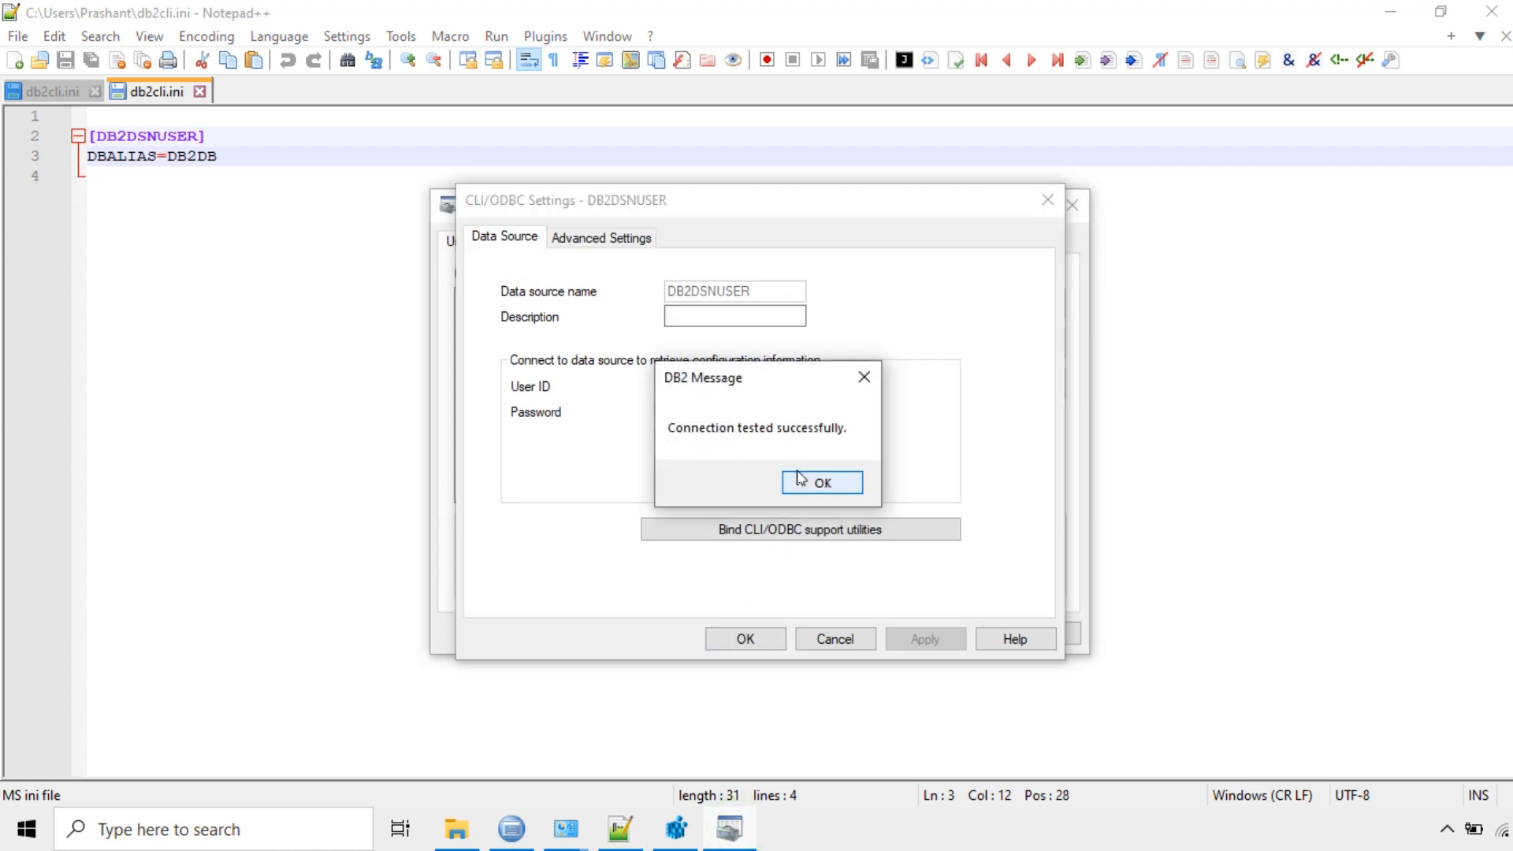
{"action": "left_click", "coordinate": [820, 482]}
{"action": "left_click", "coordinate": [797, 531]}
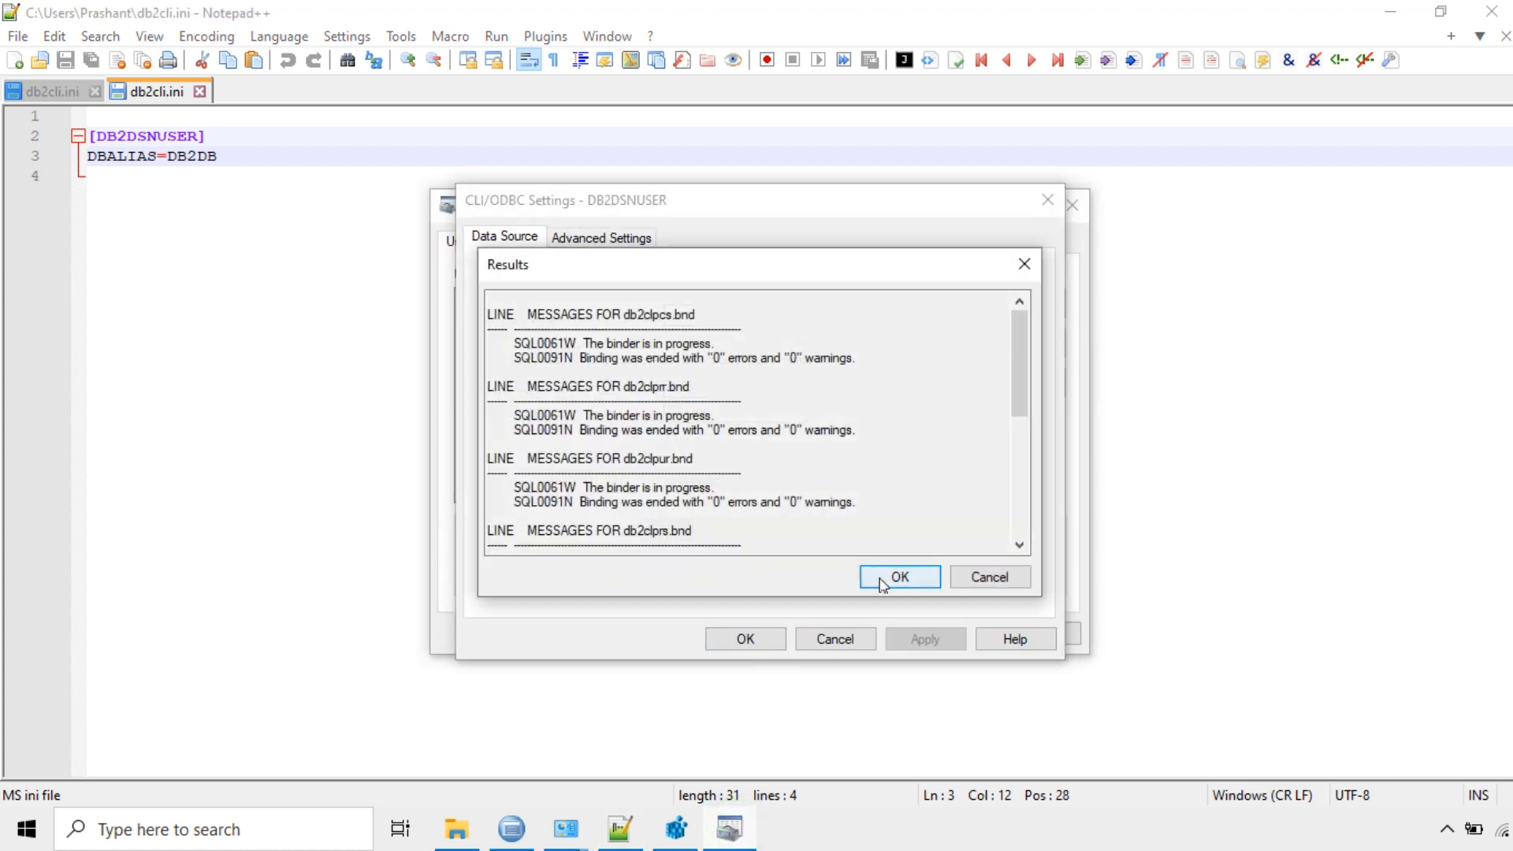
{"action": "left_click", "coordinate": [887, 579]}
{"action": "left_click", "coordinate": [749, 642]}
{"action": "left_click", "coordinate": [766, 629]}
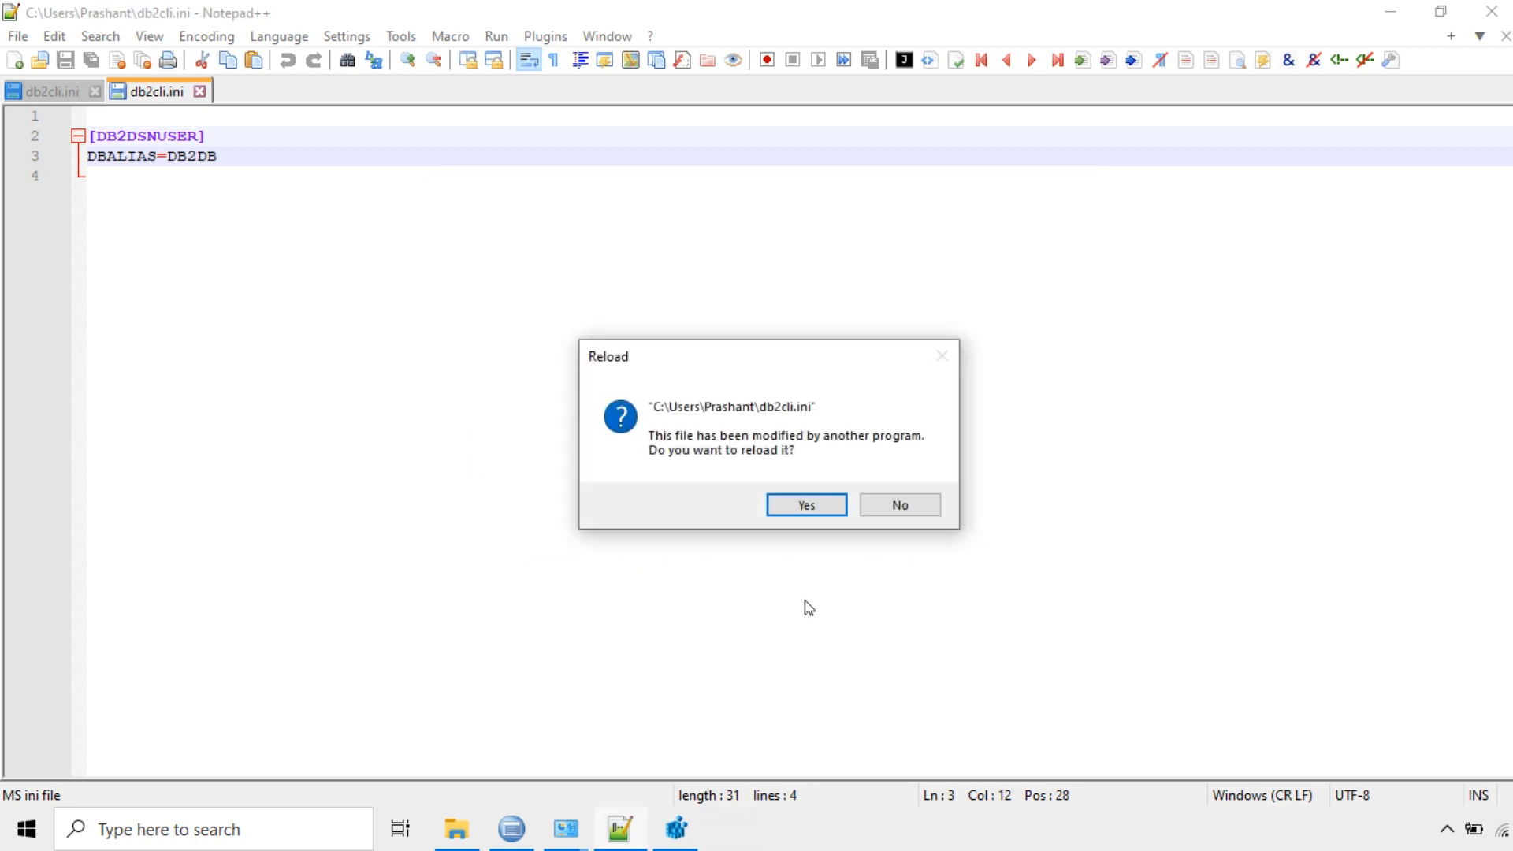
Reload the user-level db2cli.ini, review the DB2DSNUSER section's alias and credential entries, and close the file.
{"action": "left_click", "coordinate": [808, 507]}
{"action": "left_click", "coordinate": [226, 196]}
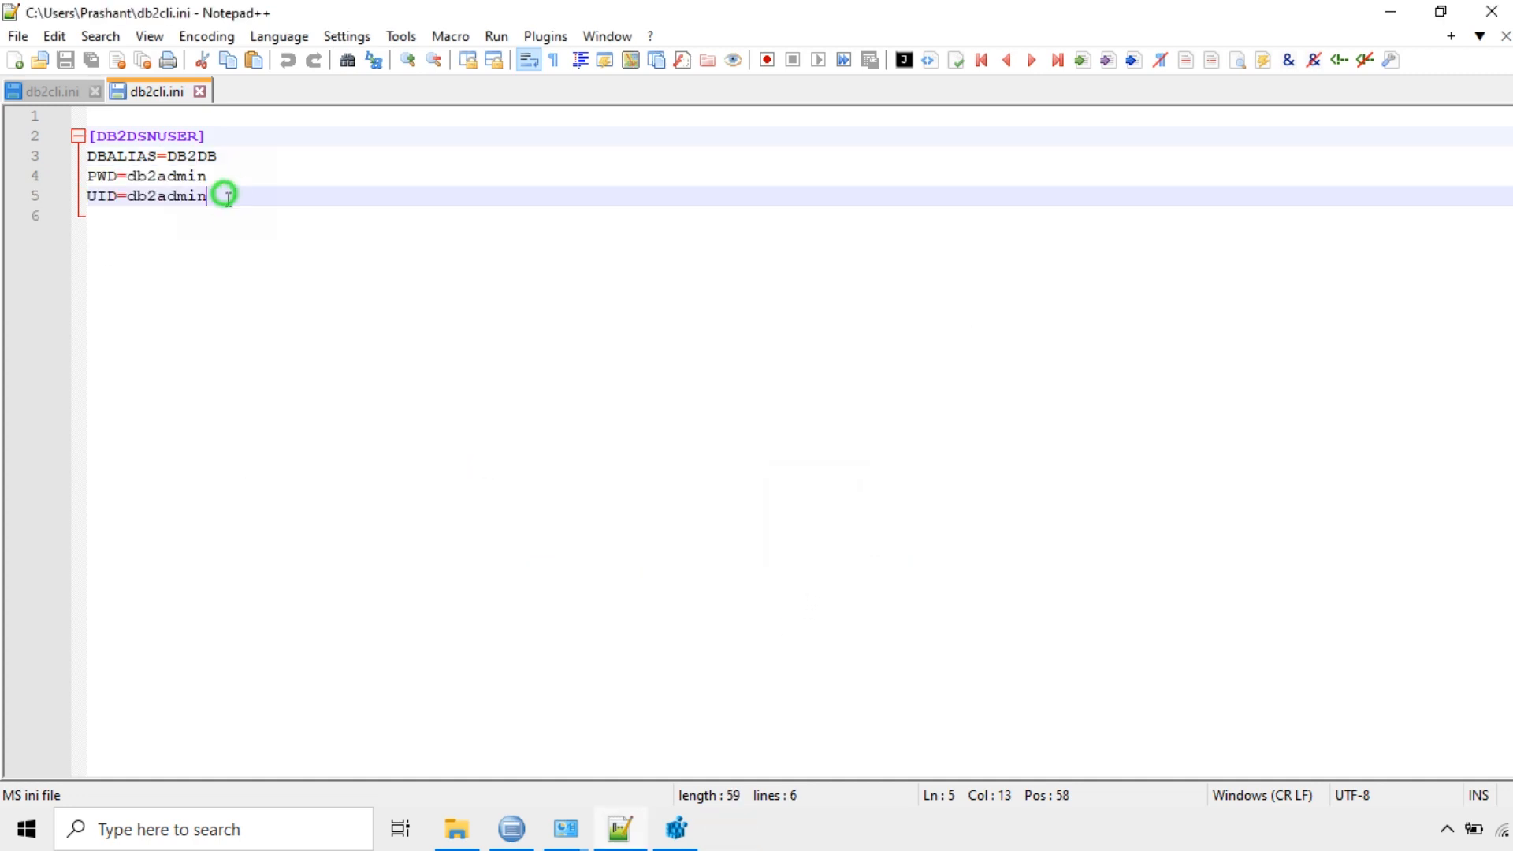
{"action": "left_click_drag", "start_coordinate": [236, 213], "coordinate": [82, 136]}
{"action": "left_click", "coordinate": [460, 320]}
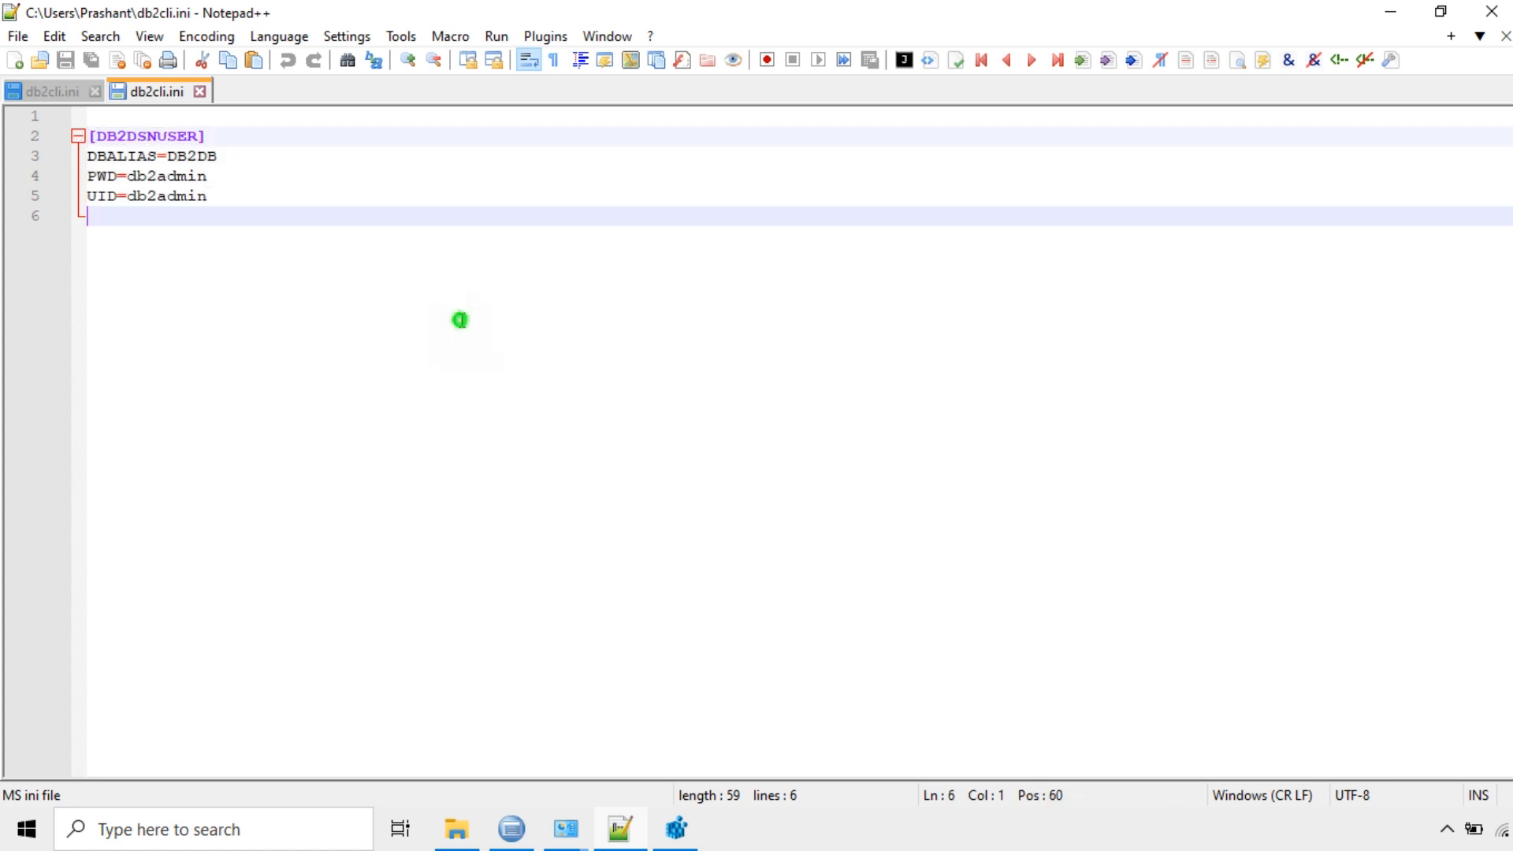
{"action": "left_click", "coordinate": [199, 91]}
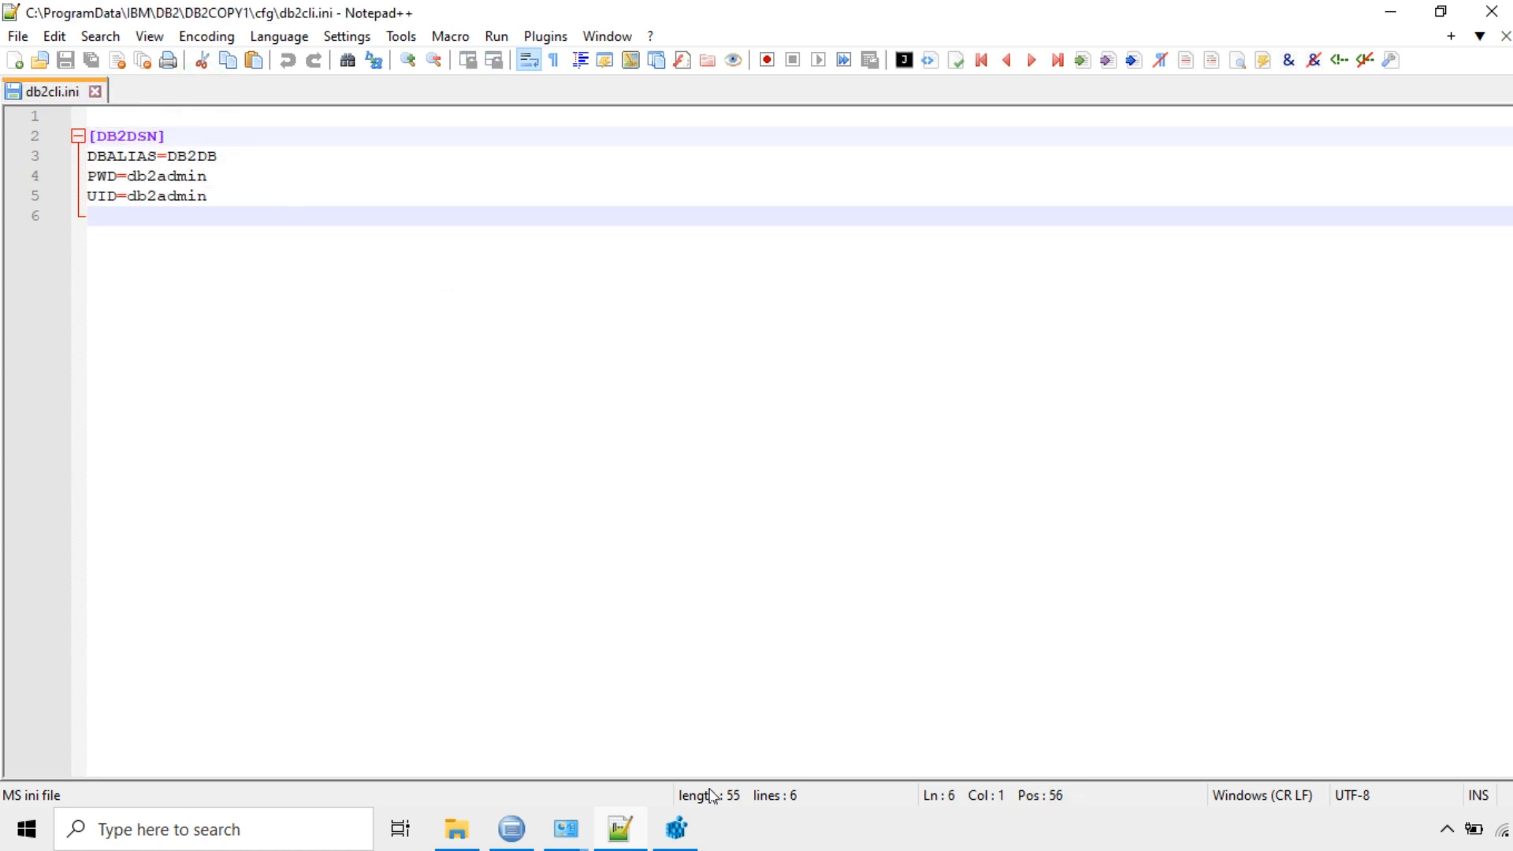
Switch to Registry Editor and check the DB2DSNUSER entry in HKEY_CURRENT_USER\SOFTWARE\ODBC\ODBC.INI\ODBC Data Sources.
{"action": "left_click", "coordinate": [677, 828]}
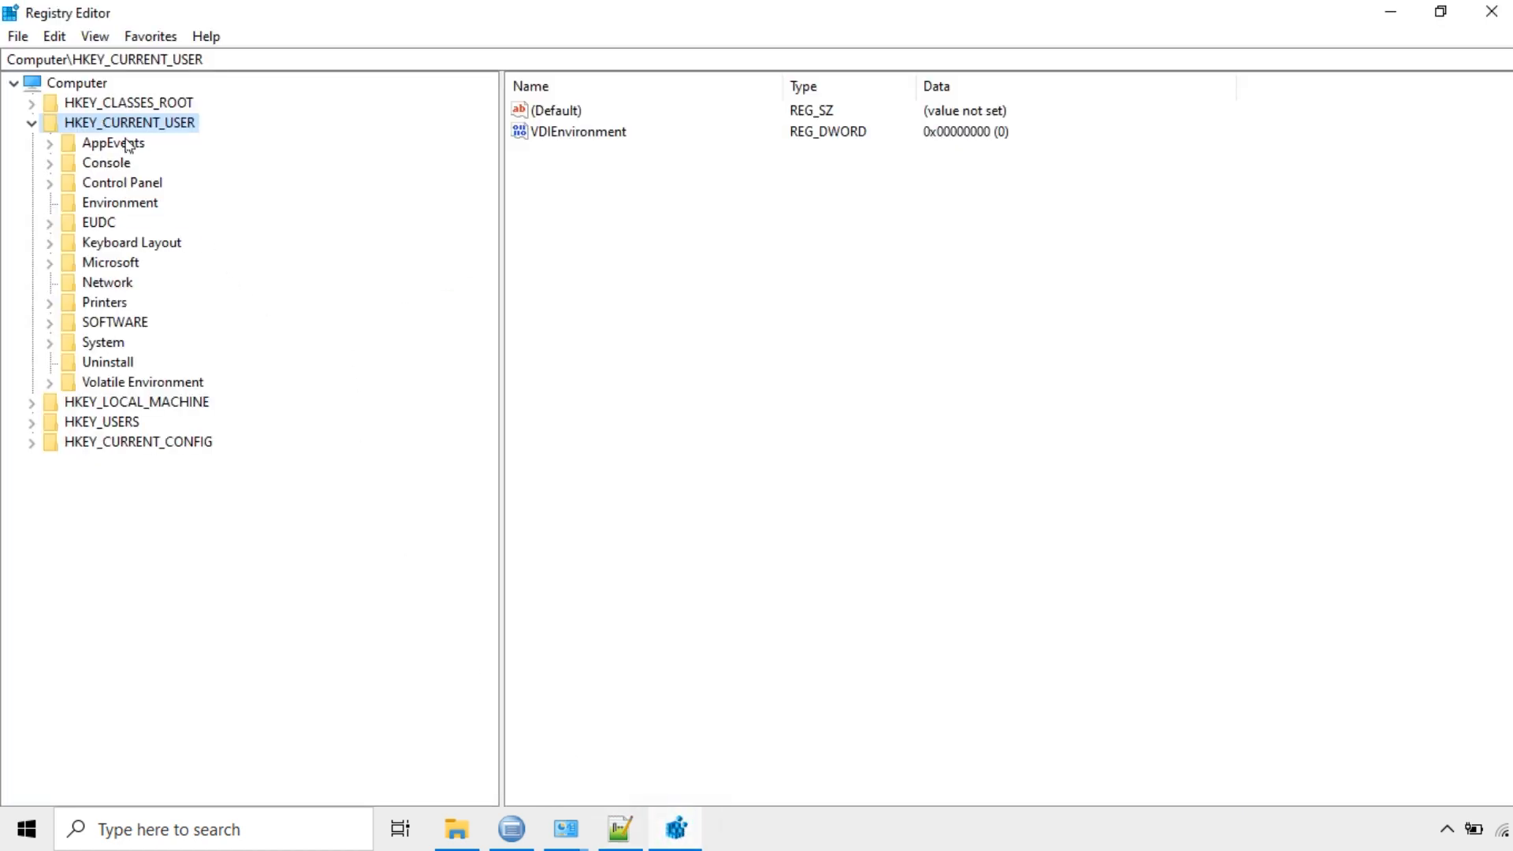
{"action": "left_click", "coordinate": [32, 124]}
{"action": "left_click", "coordinate": [50, 324]}
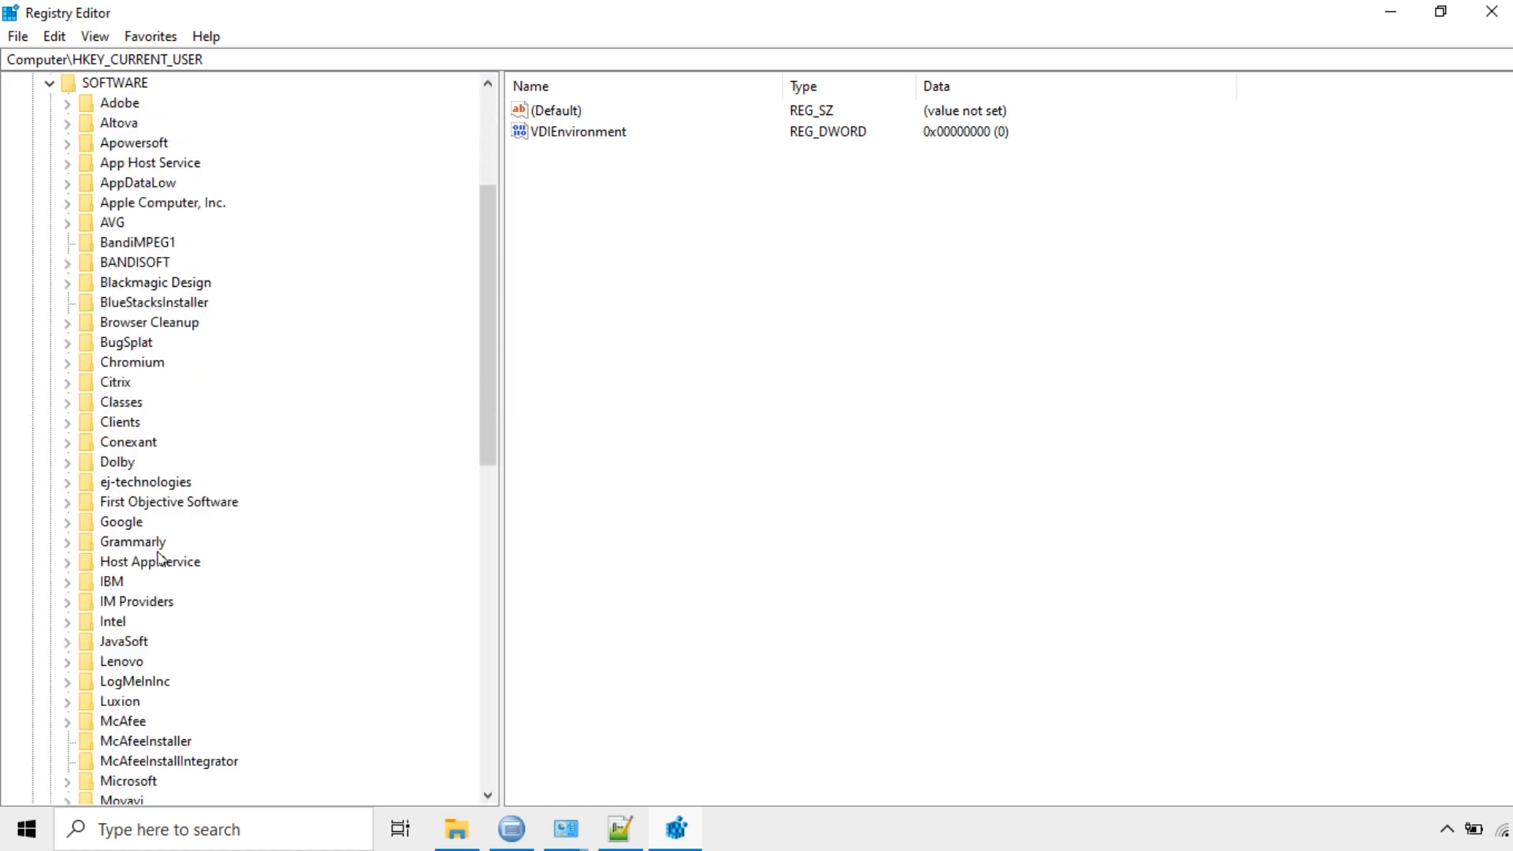
{"action": "scroll", "coordinate": [171, 621], "scroll_direction": "down", "scroll_amount": 6}
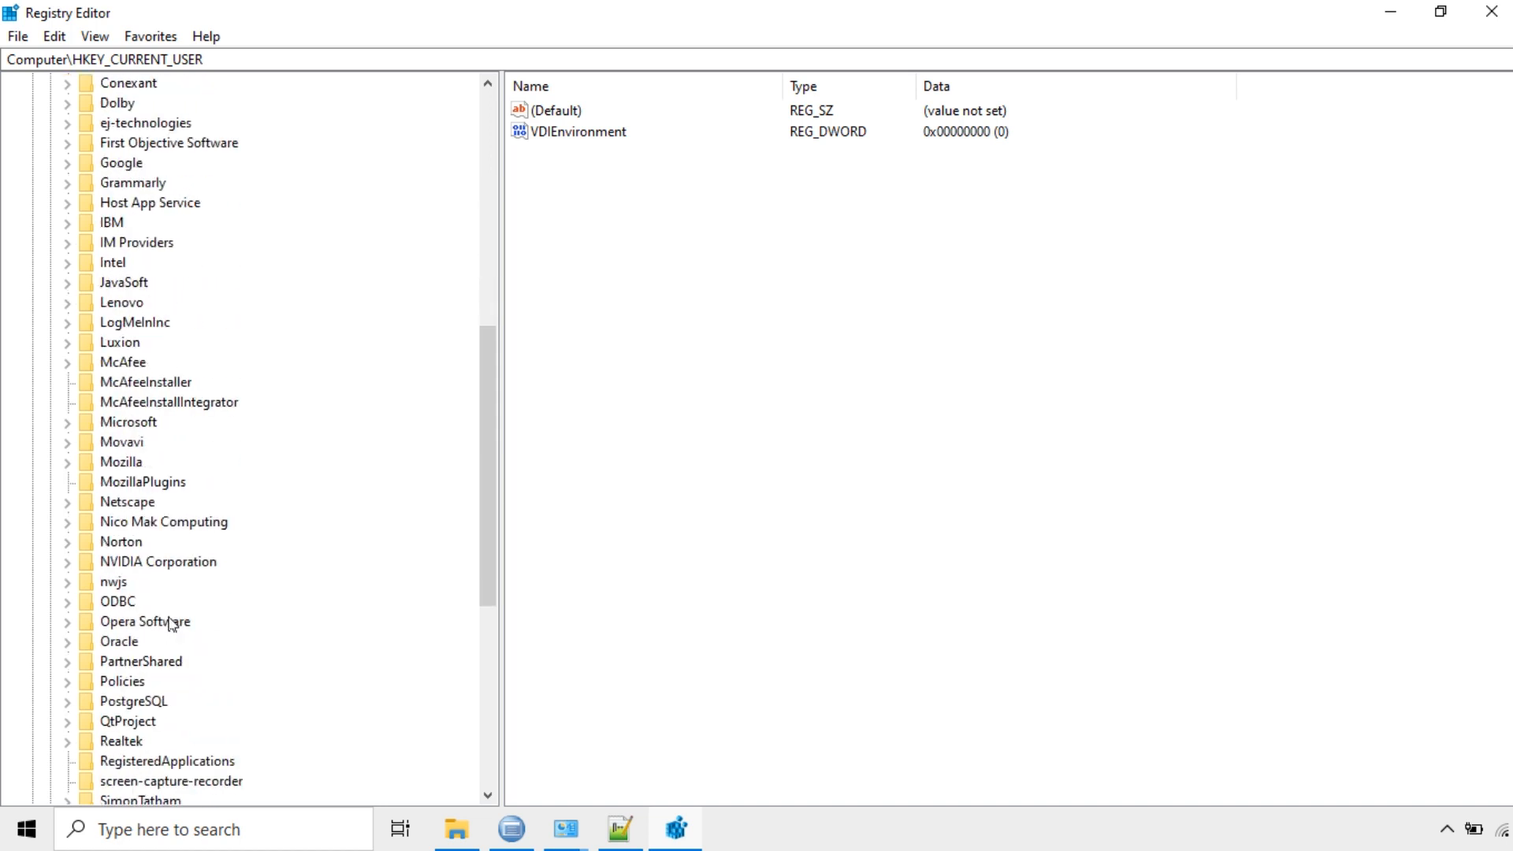
{"action": "left_click", "coordinate": [68, 603]}
{"action": "left_click", "coordinate": [85, 622]}
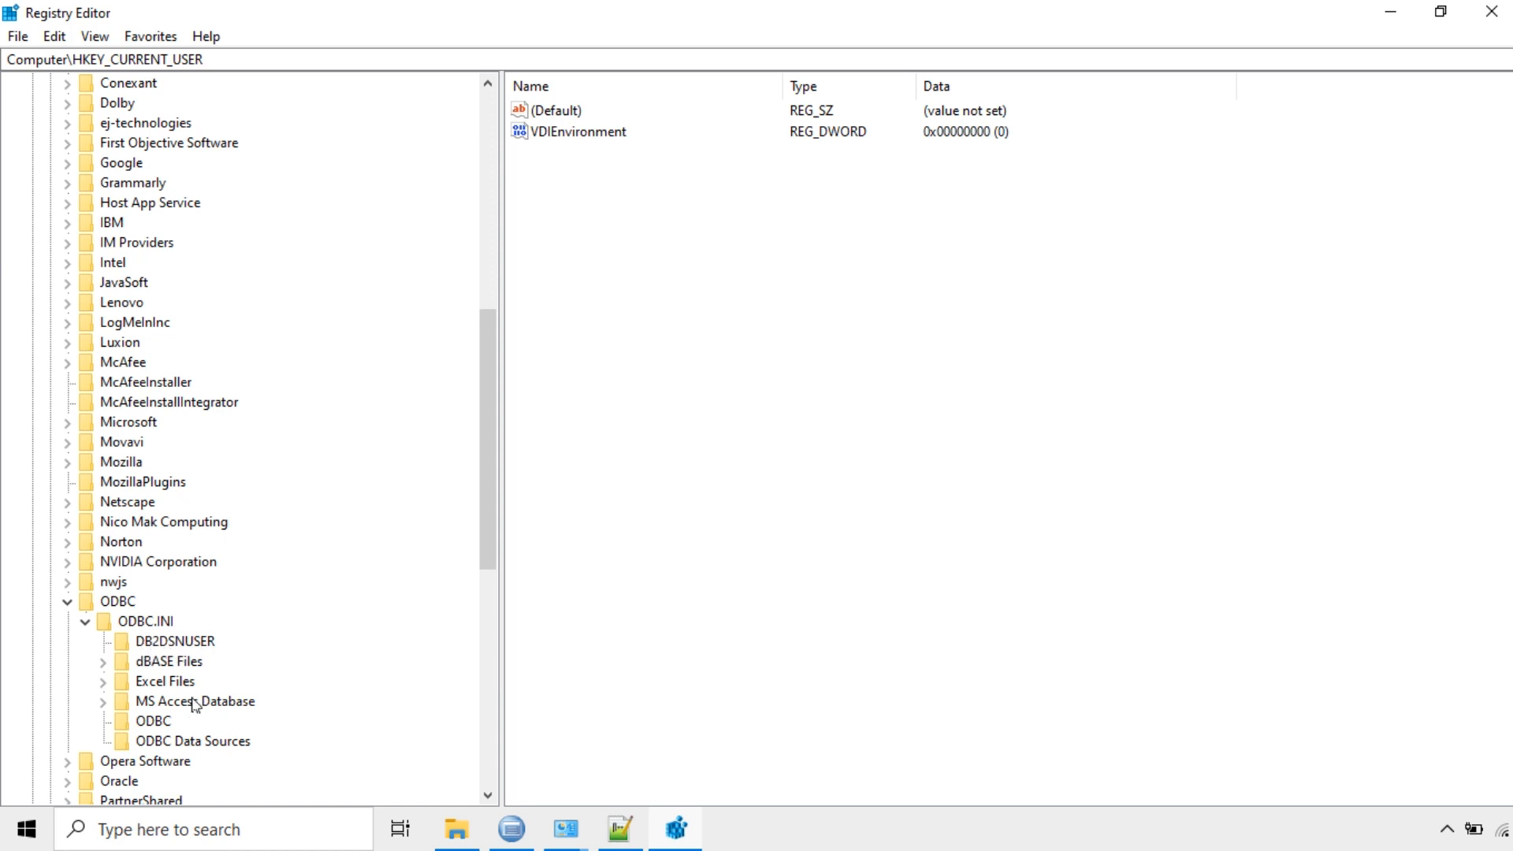
{"action": "left_click", "coordinate": [192, 741]}
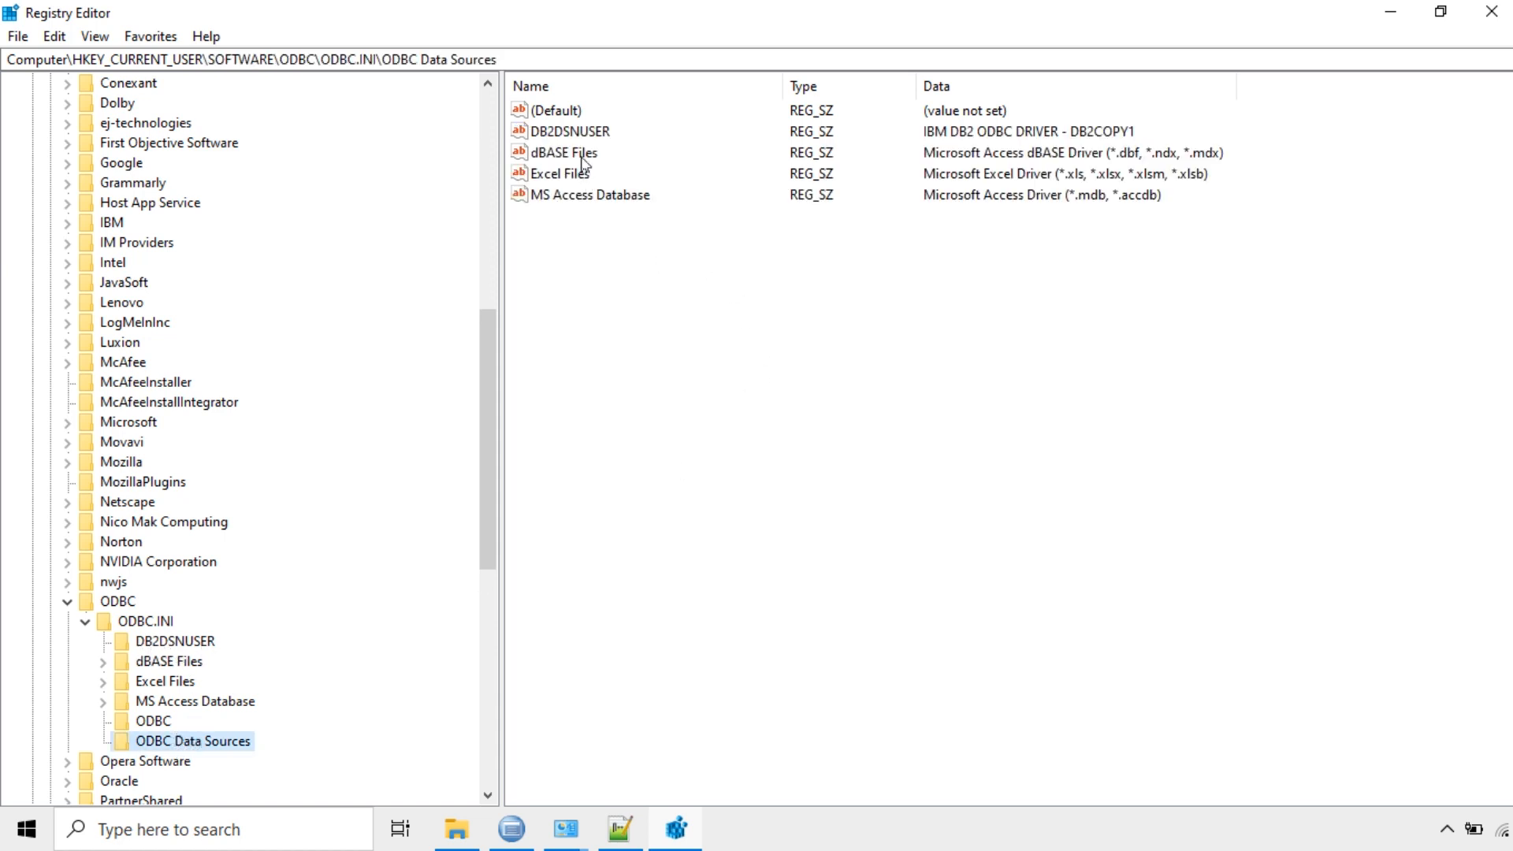
{"action": "left_click", "coordinate": [564, 132]}
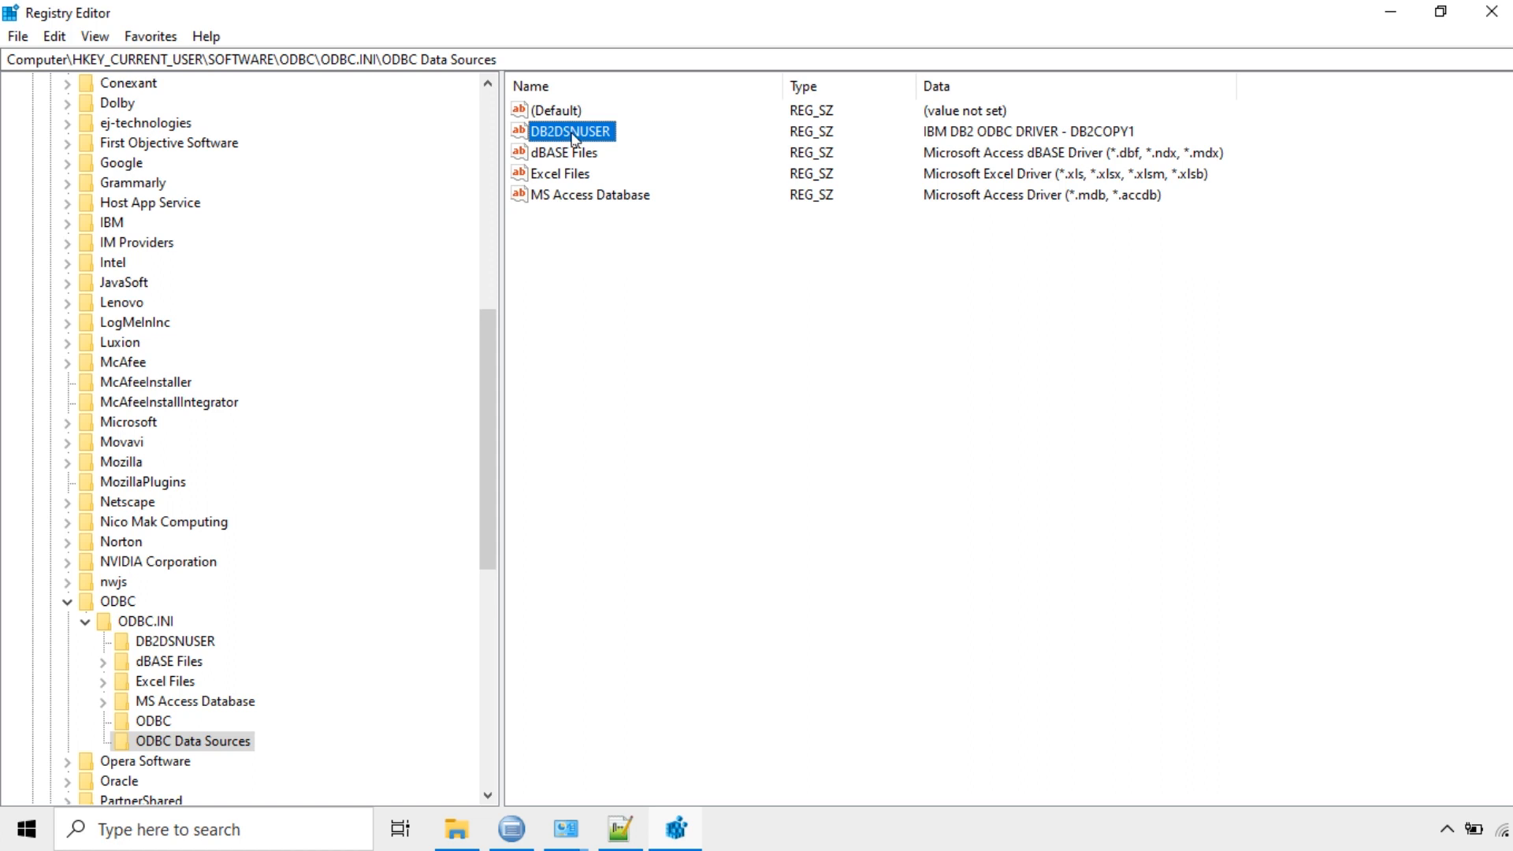